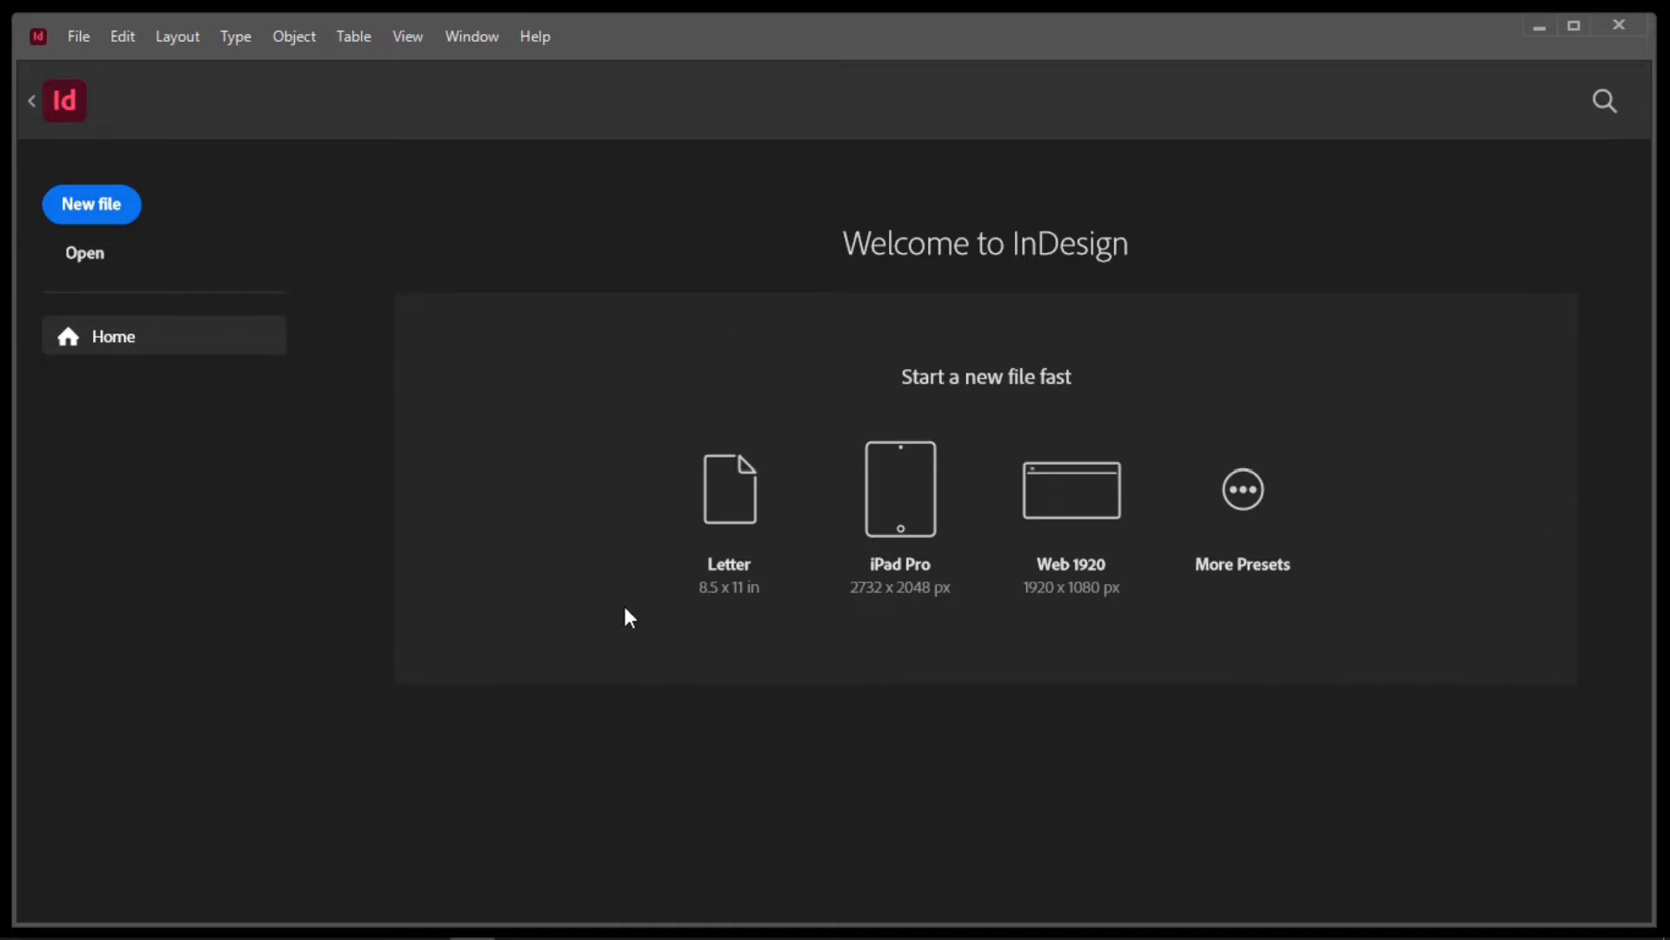
Switch to the Essentials workspace and reset it to its default layout
left_click(468, 37)
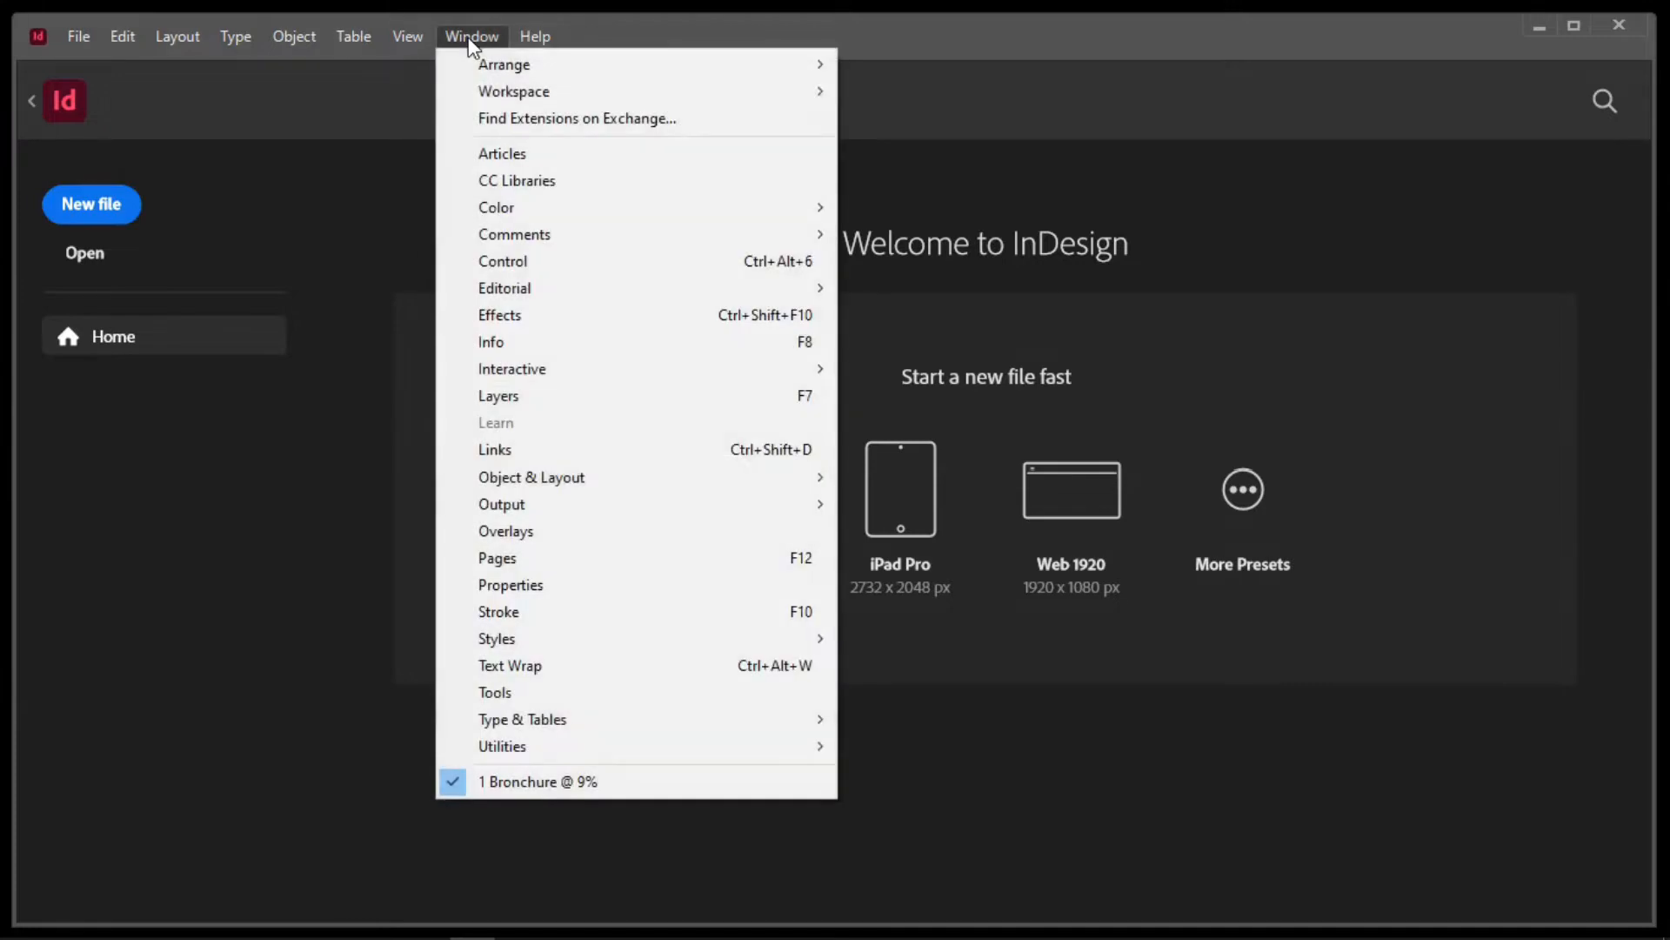
mouse_move(541, 95)
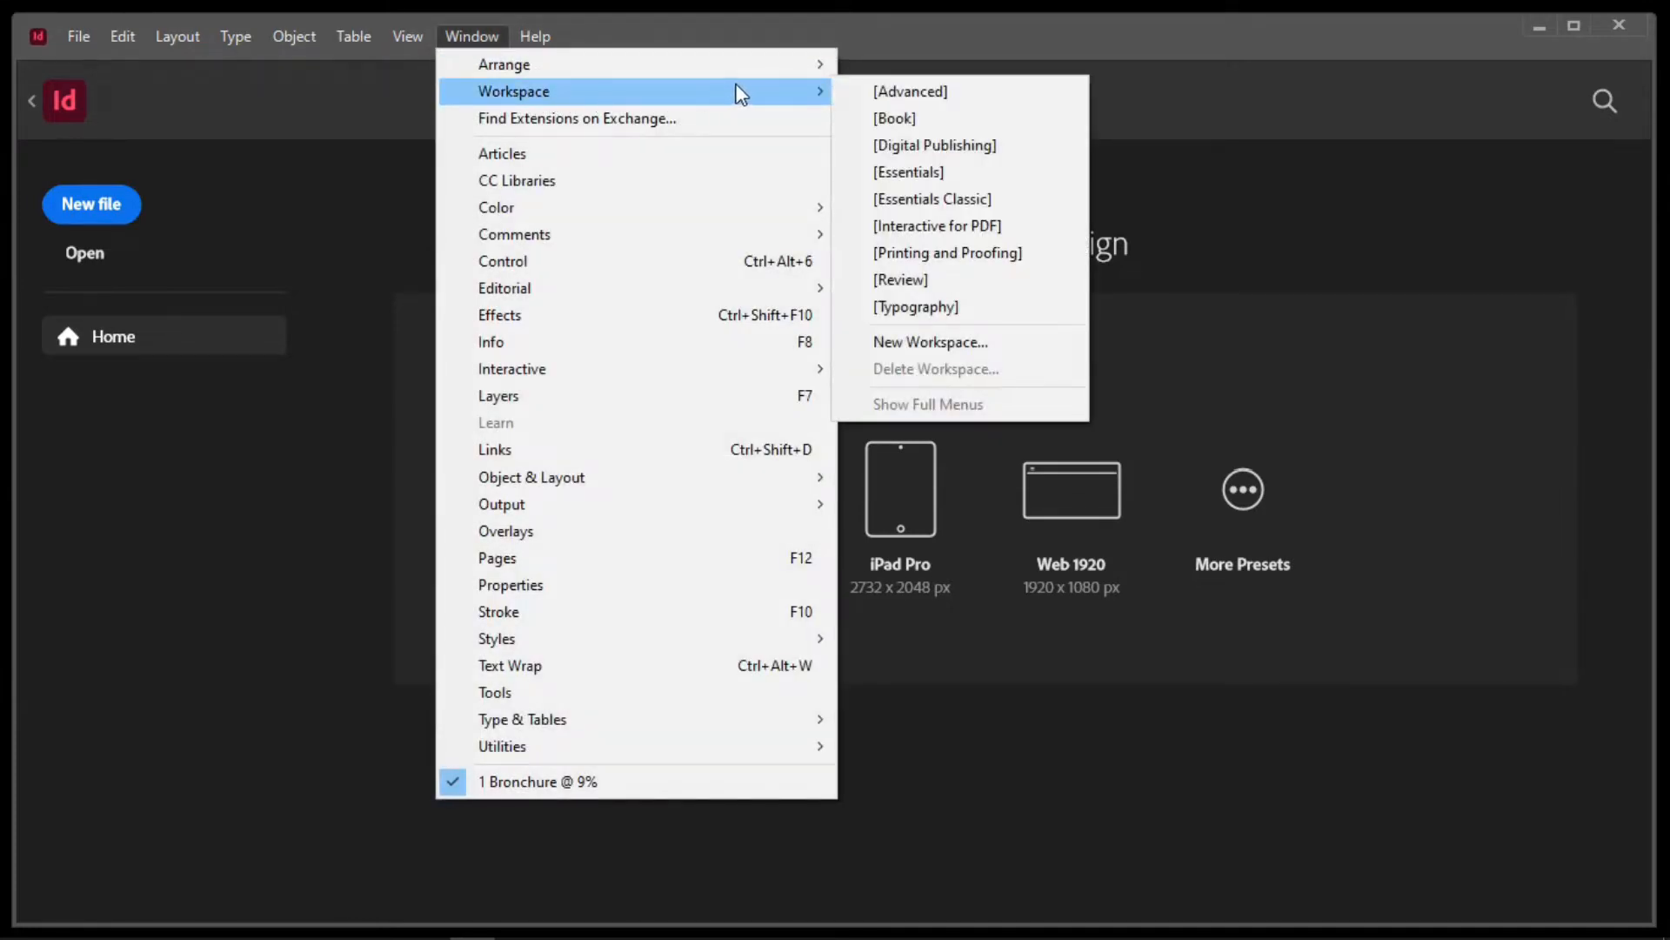
left_click(942, 172)
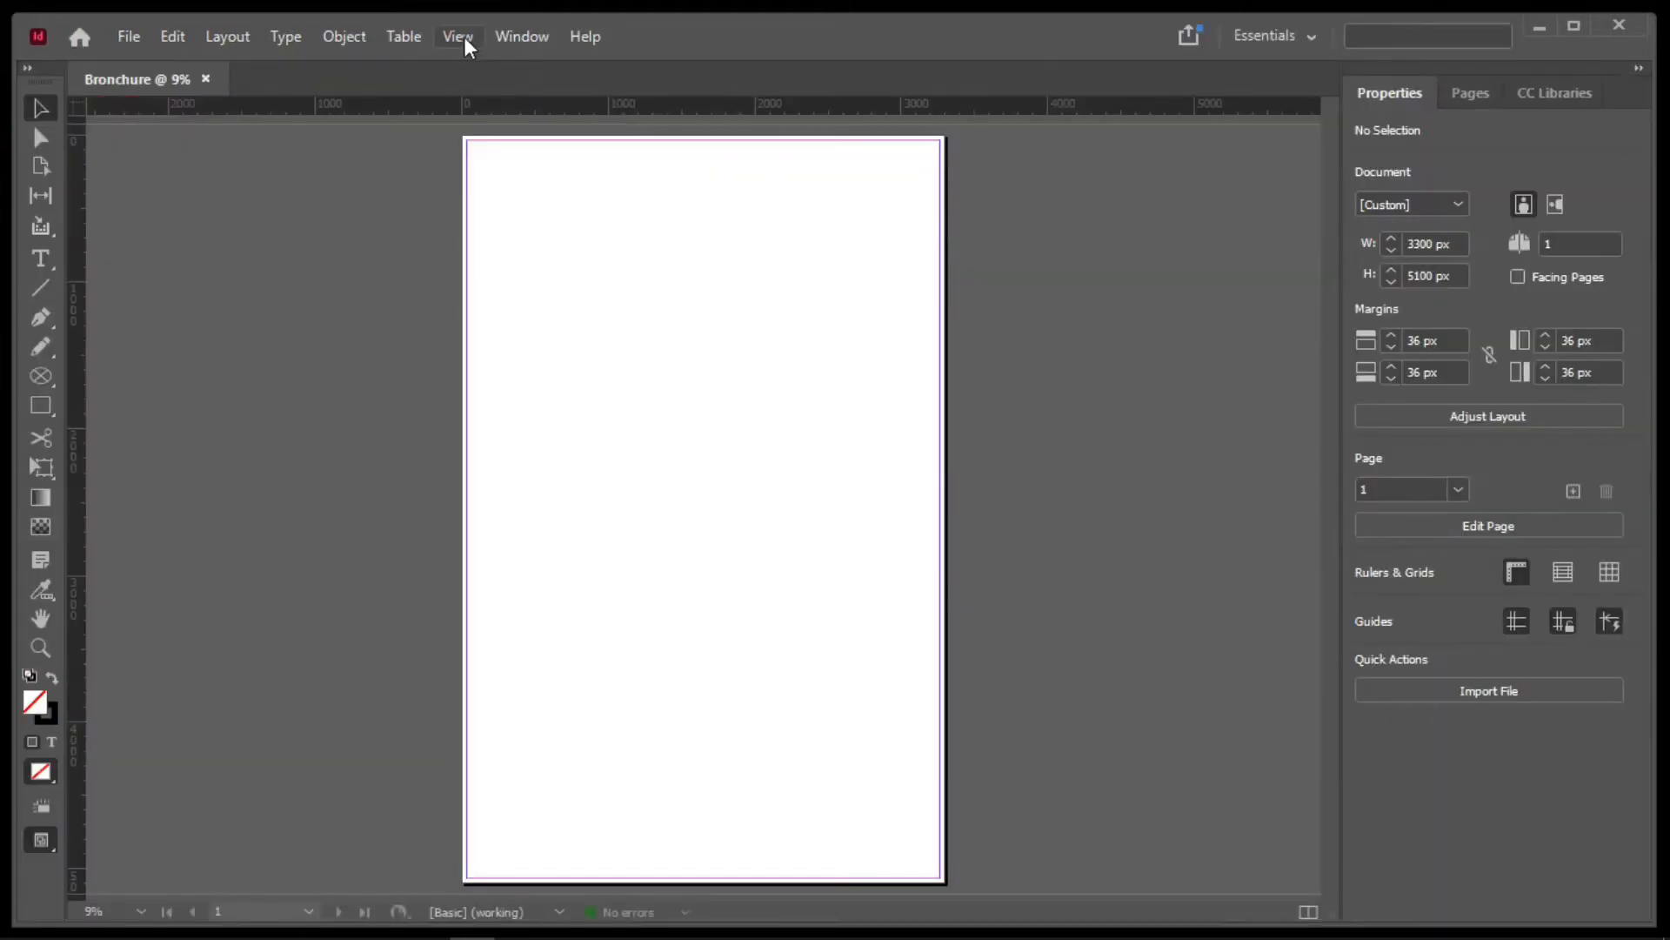
left_click(521, 39)
mouse_move(568, 38)
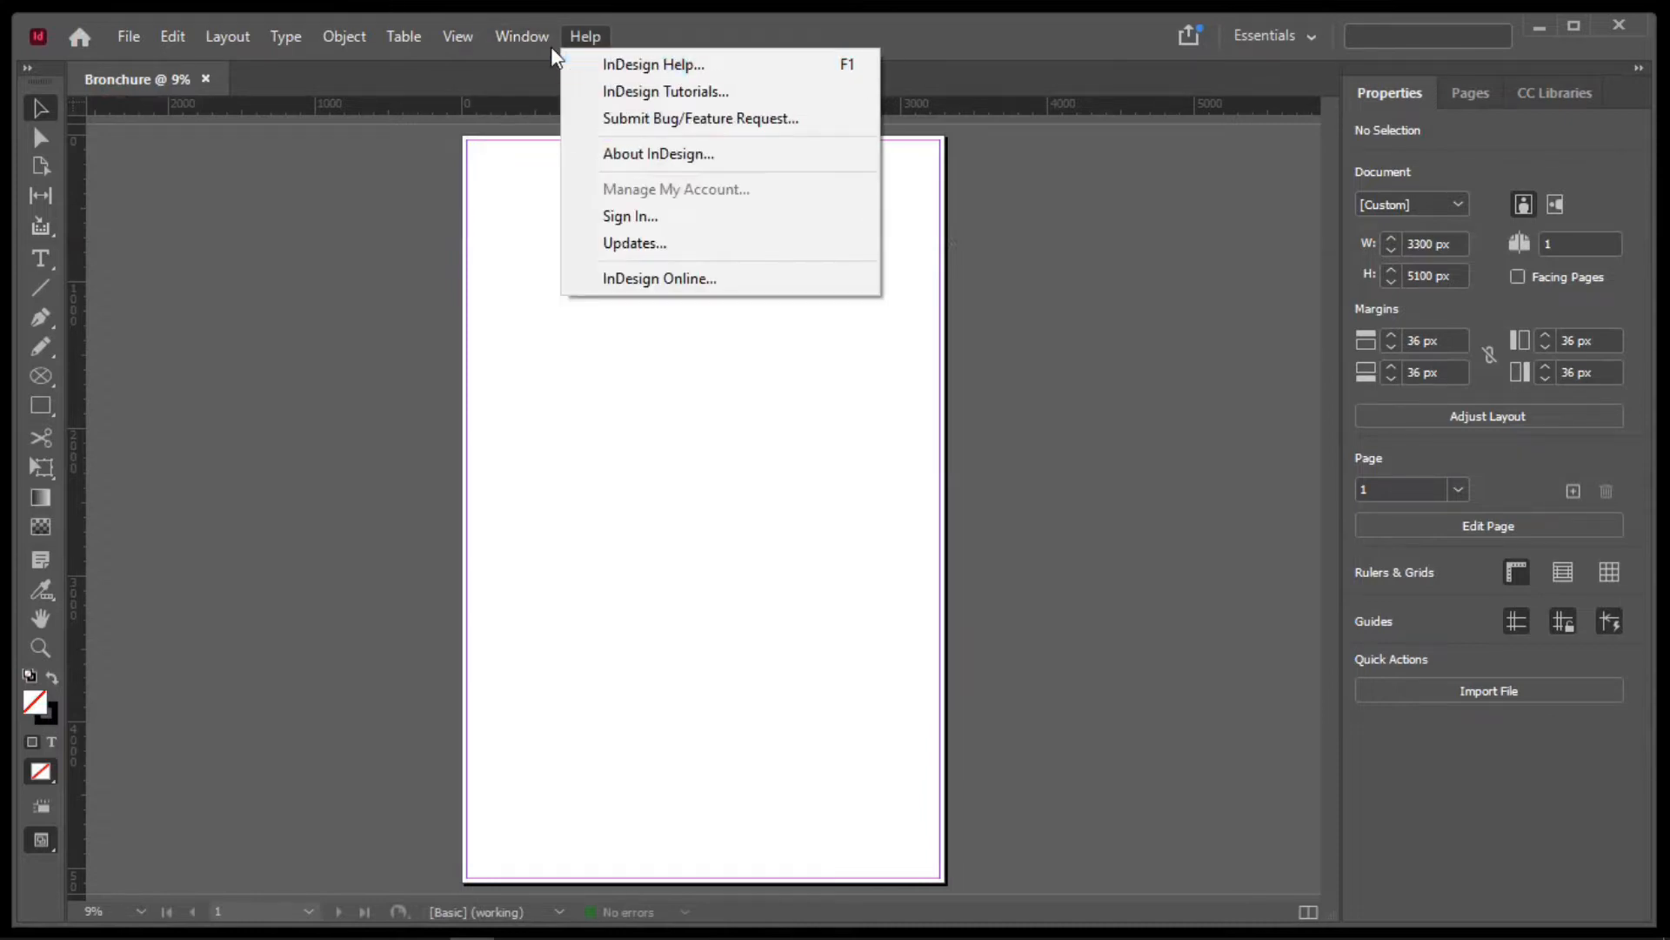
mouse_move(747, 92)
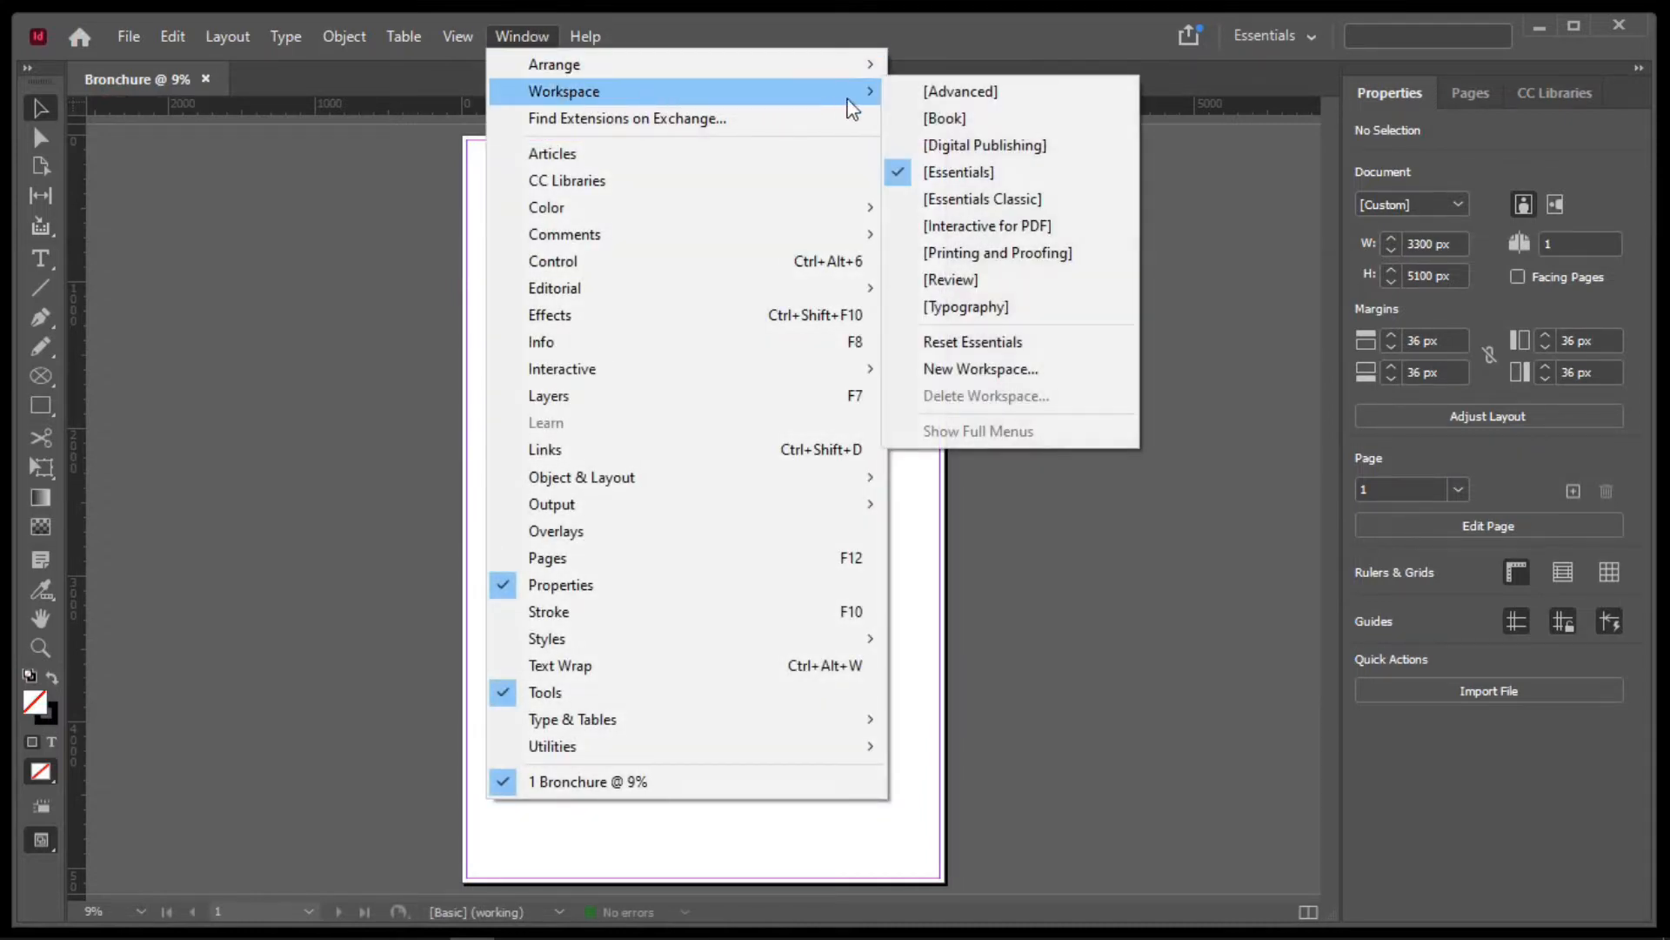
left_click(1018, 342)
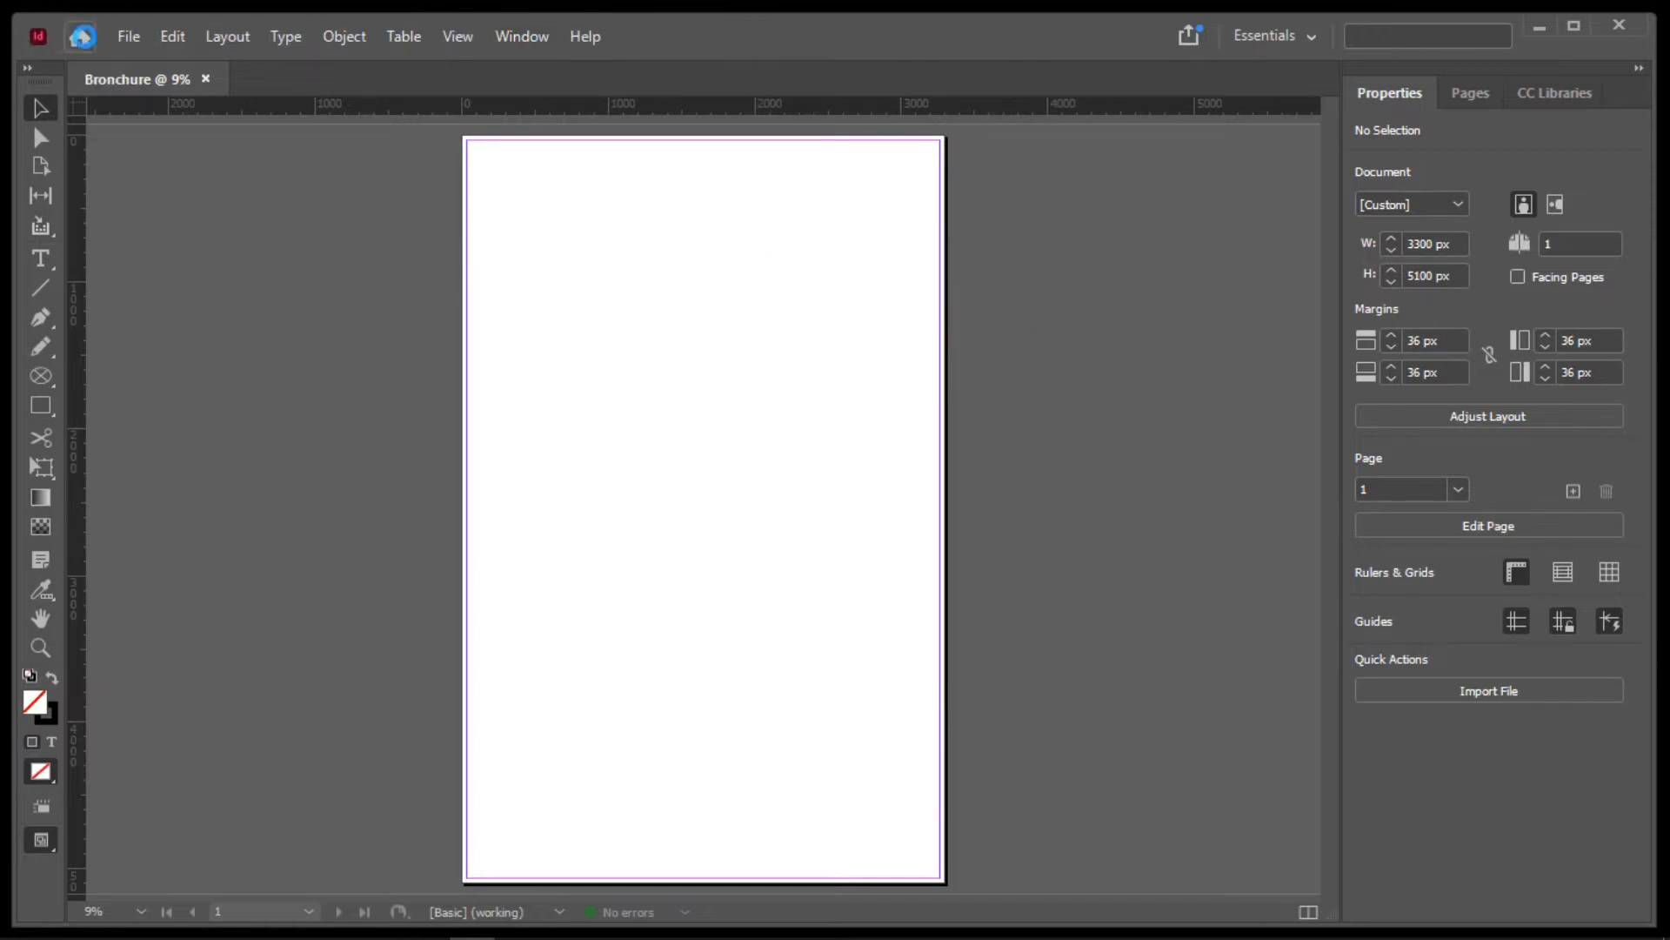
Start a new document from the home screen and name it "Bronchure"
left_click(82, 35)
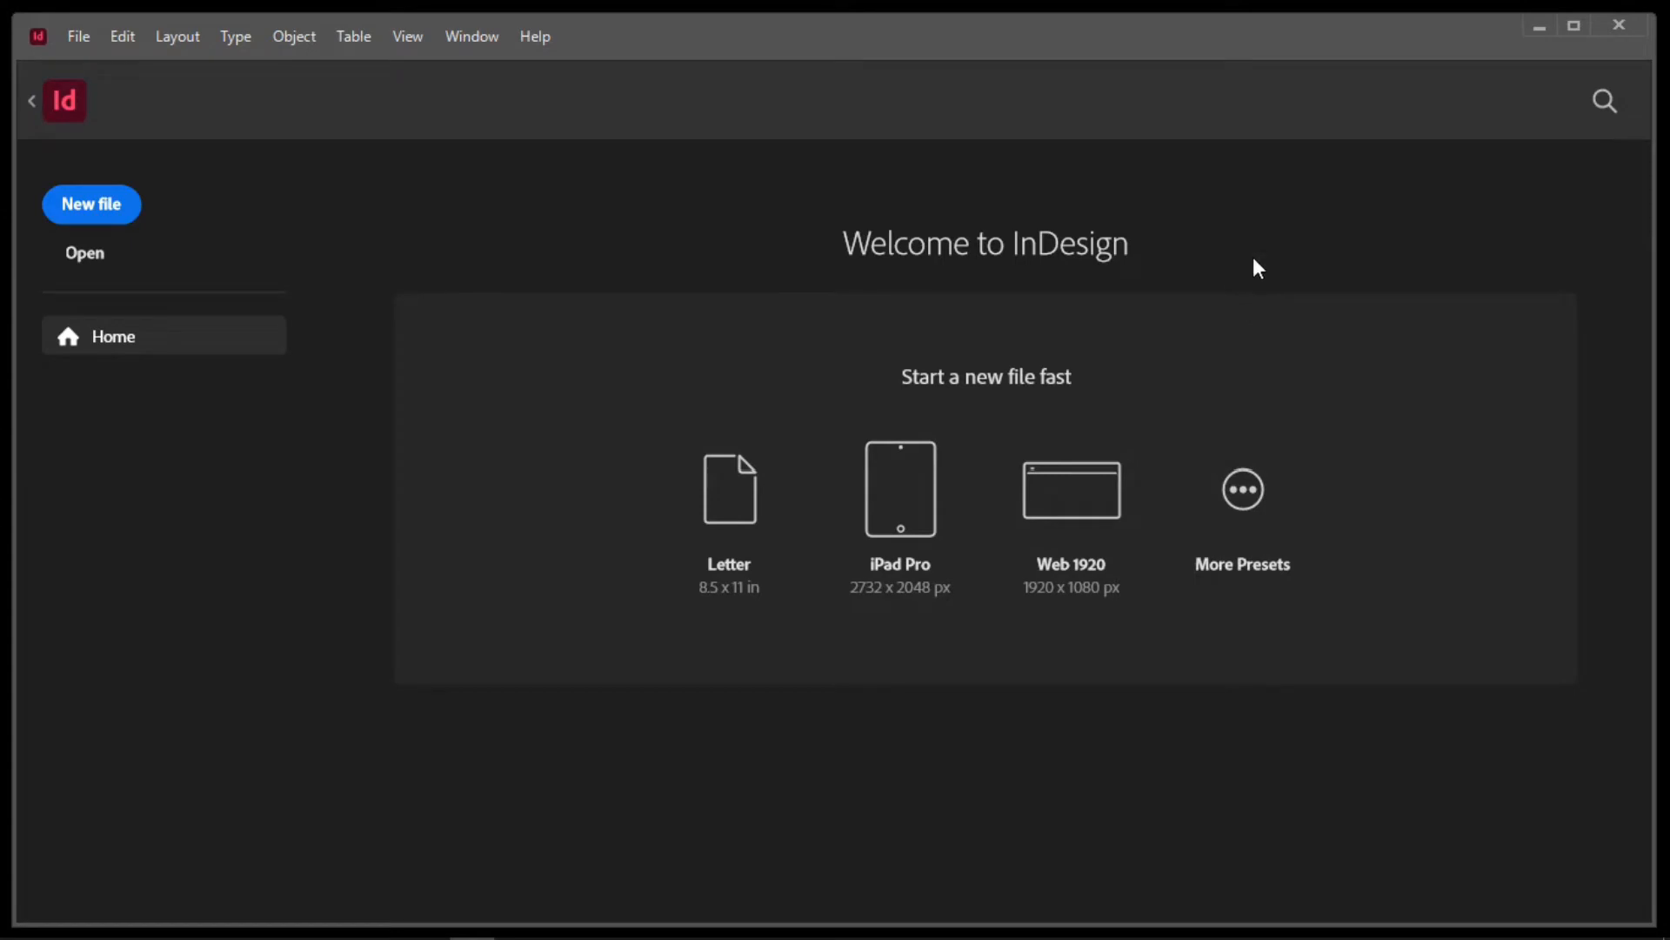
left_click(98, 212)
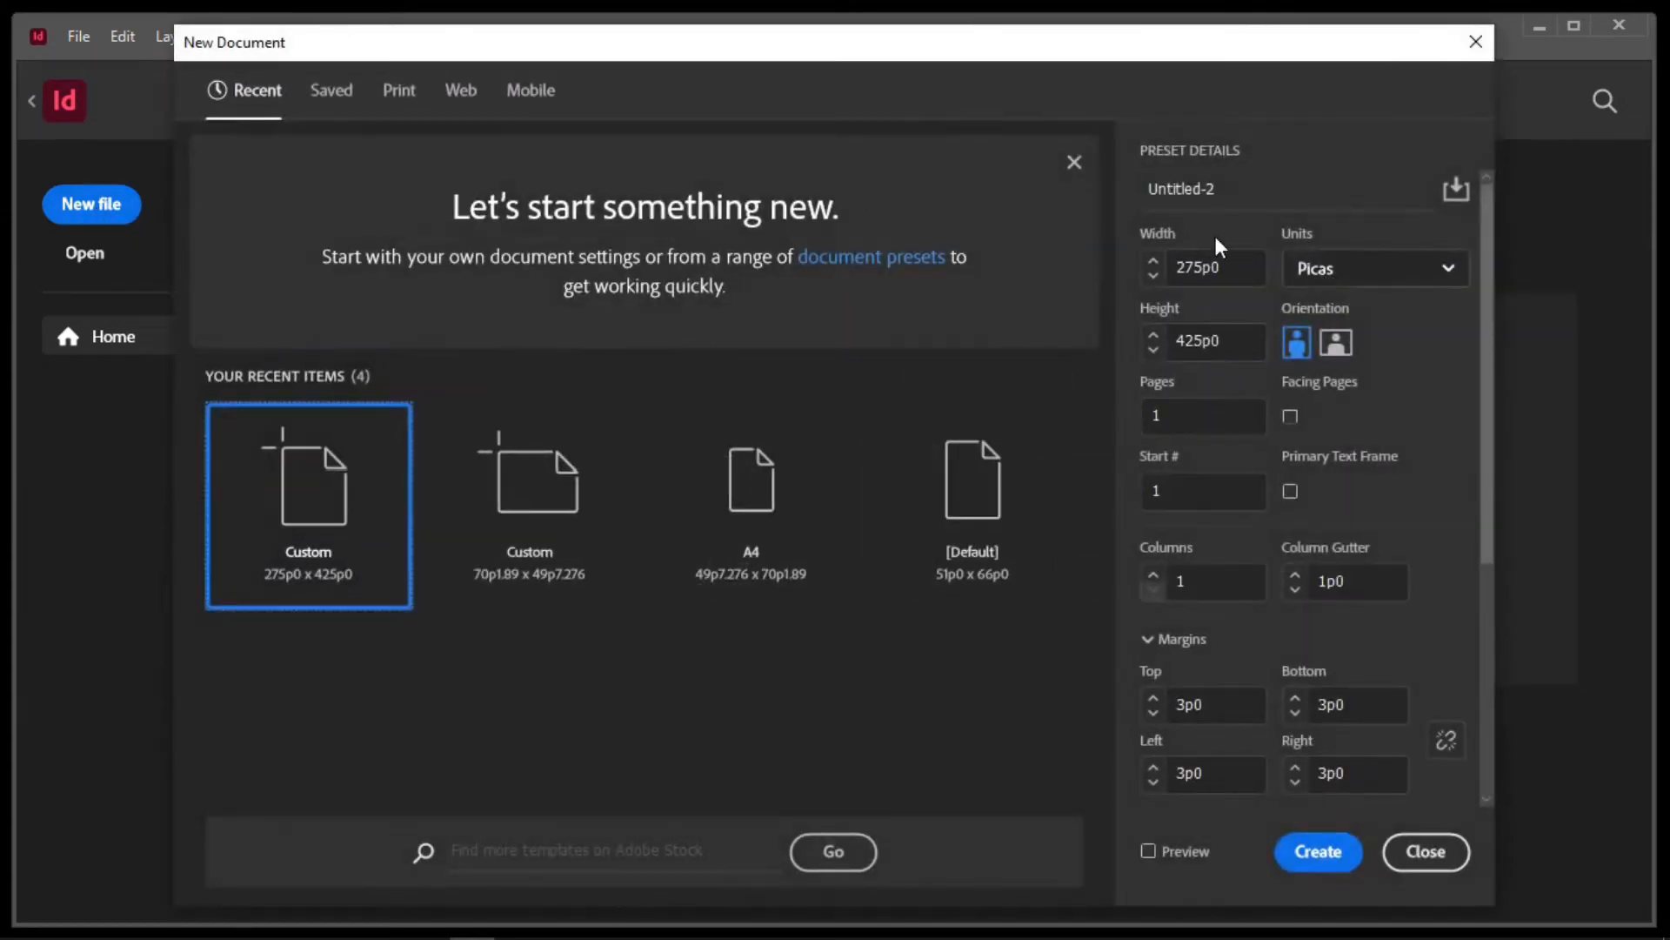
left_click(1256, 192)
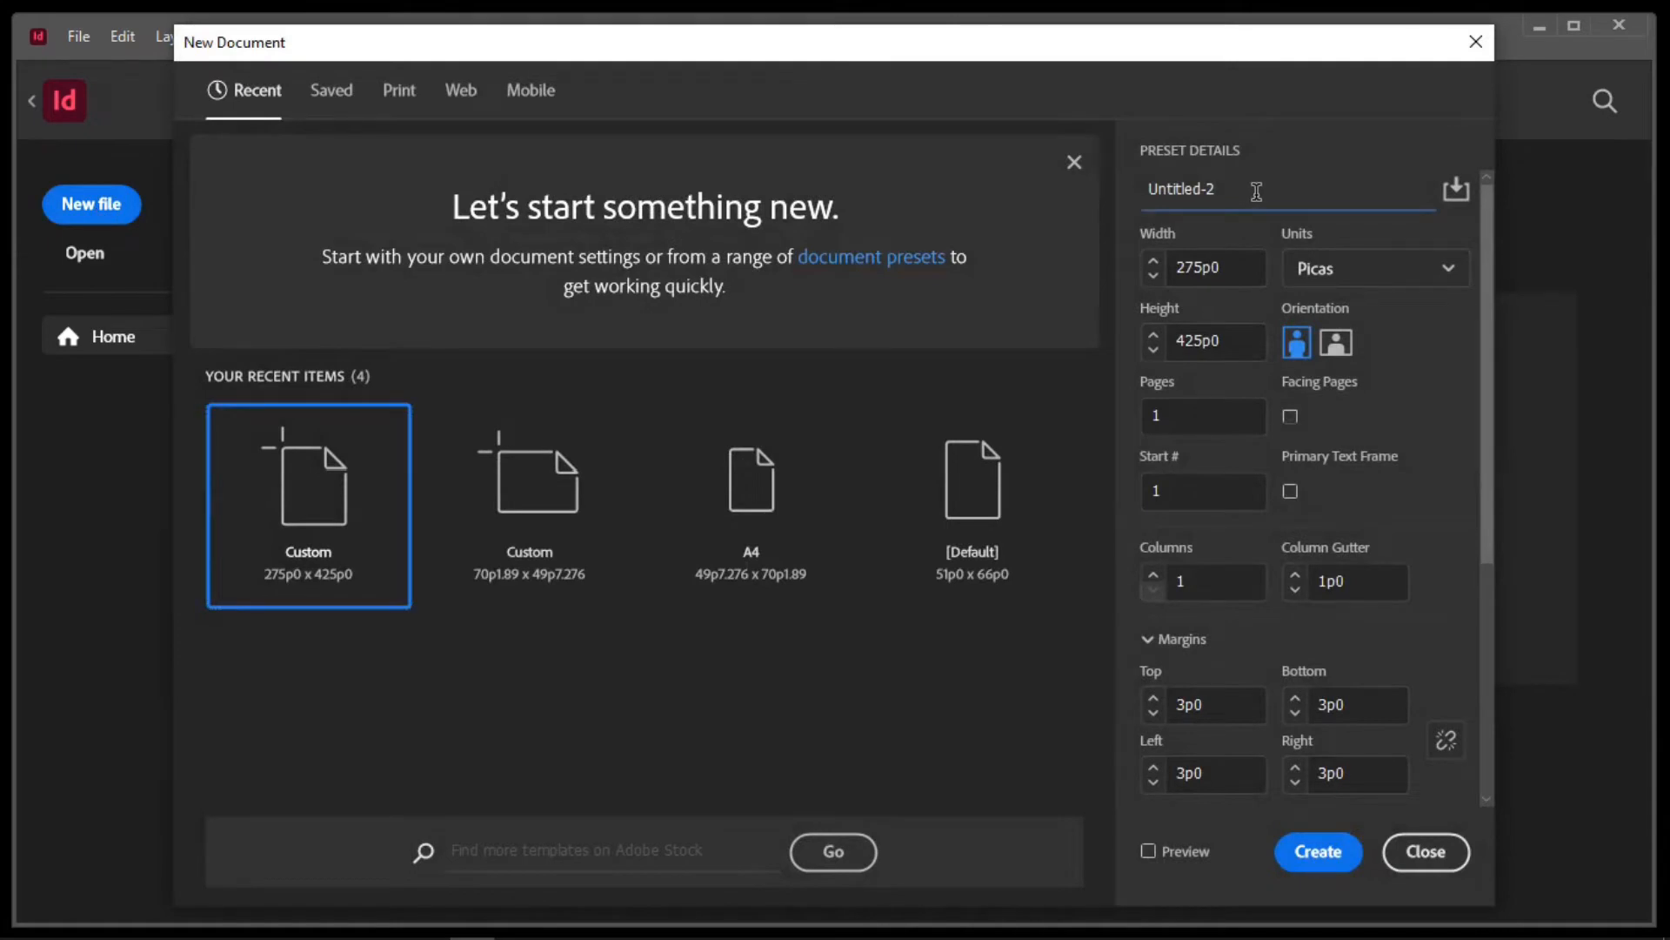
key("BackSpace")
key("BackSpace")
key("BackSpace")
key("BackSpace")
key("BackSpace")
key("BackSpace")
key("BackSpace")
key("BackSpace")
key("BackSpace")
key("BackSpace")
type("Bronchgure")
key("BackSpace")
key("BackSpace")
key("BackSpace")
key("BackSpace")
type("ure")
Set the new document's units to Pixels and its orientation to landscape, 5100 x 3300 px, and create it
left_click(1418, 279)
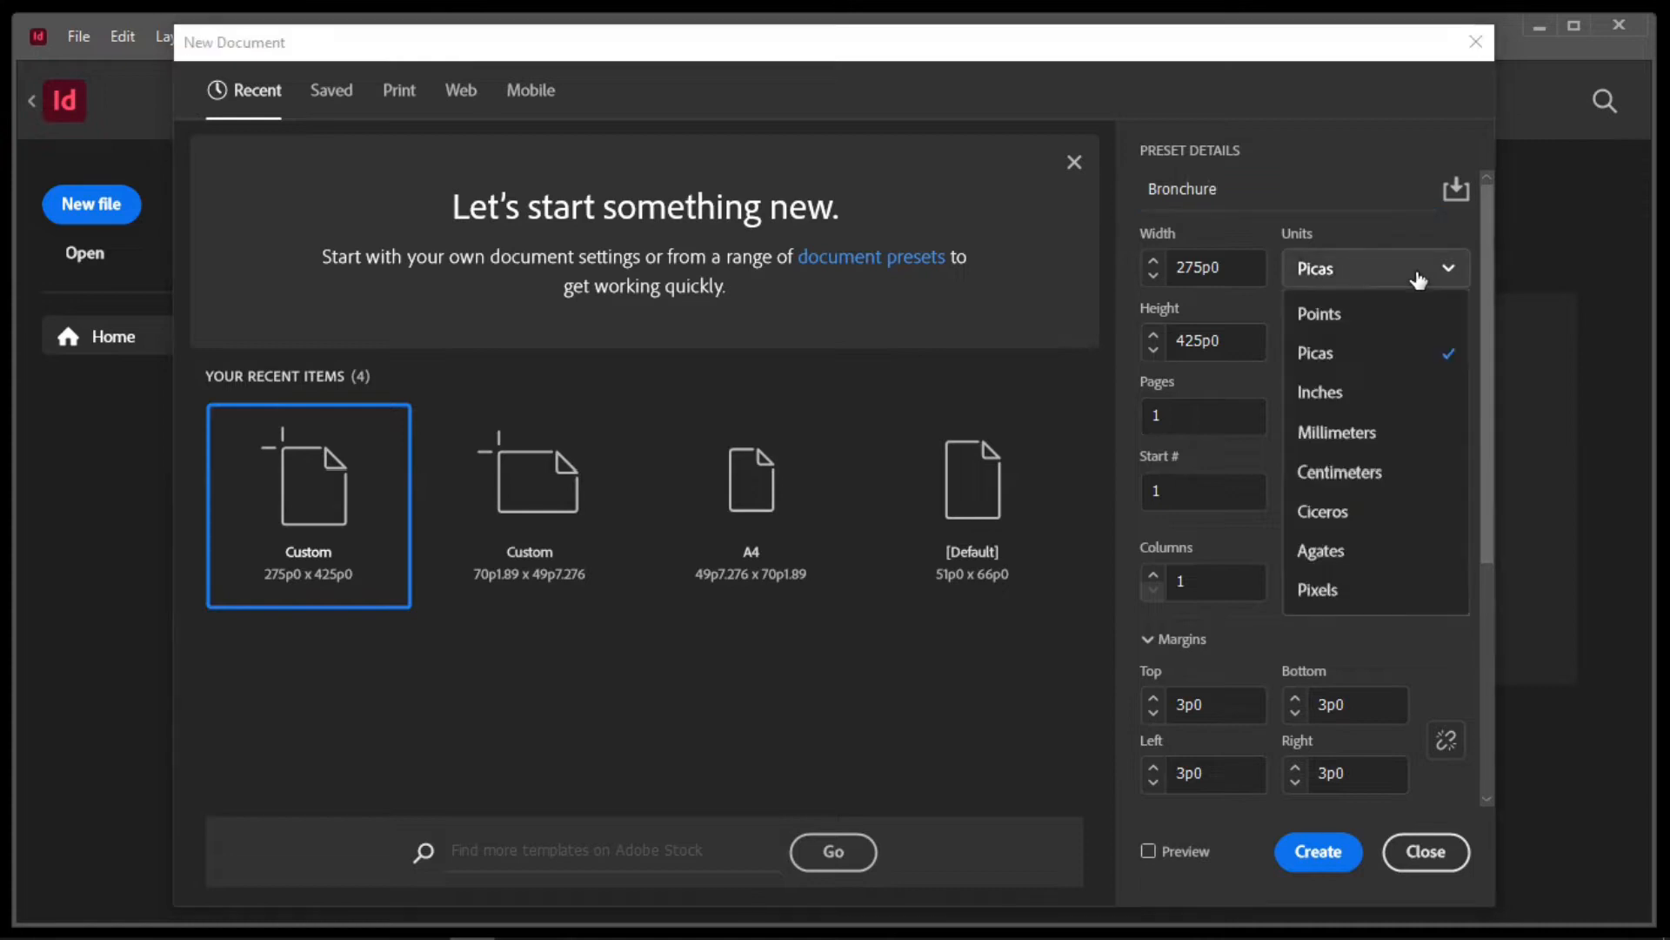
left_click(1375, 588)
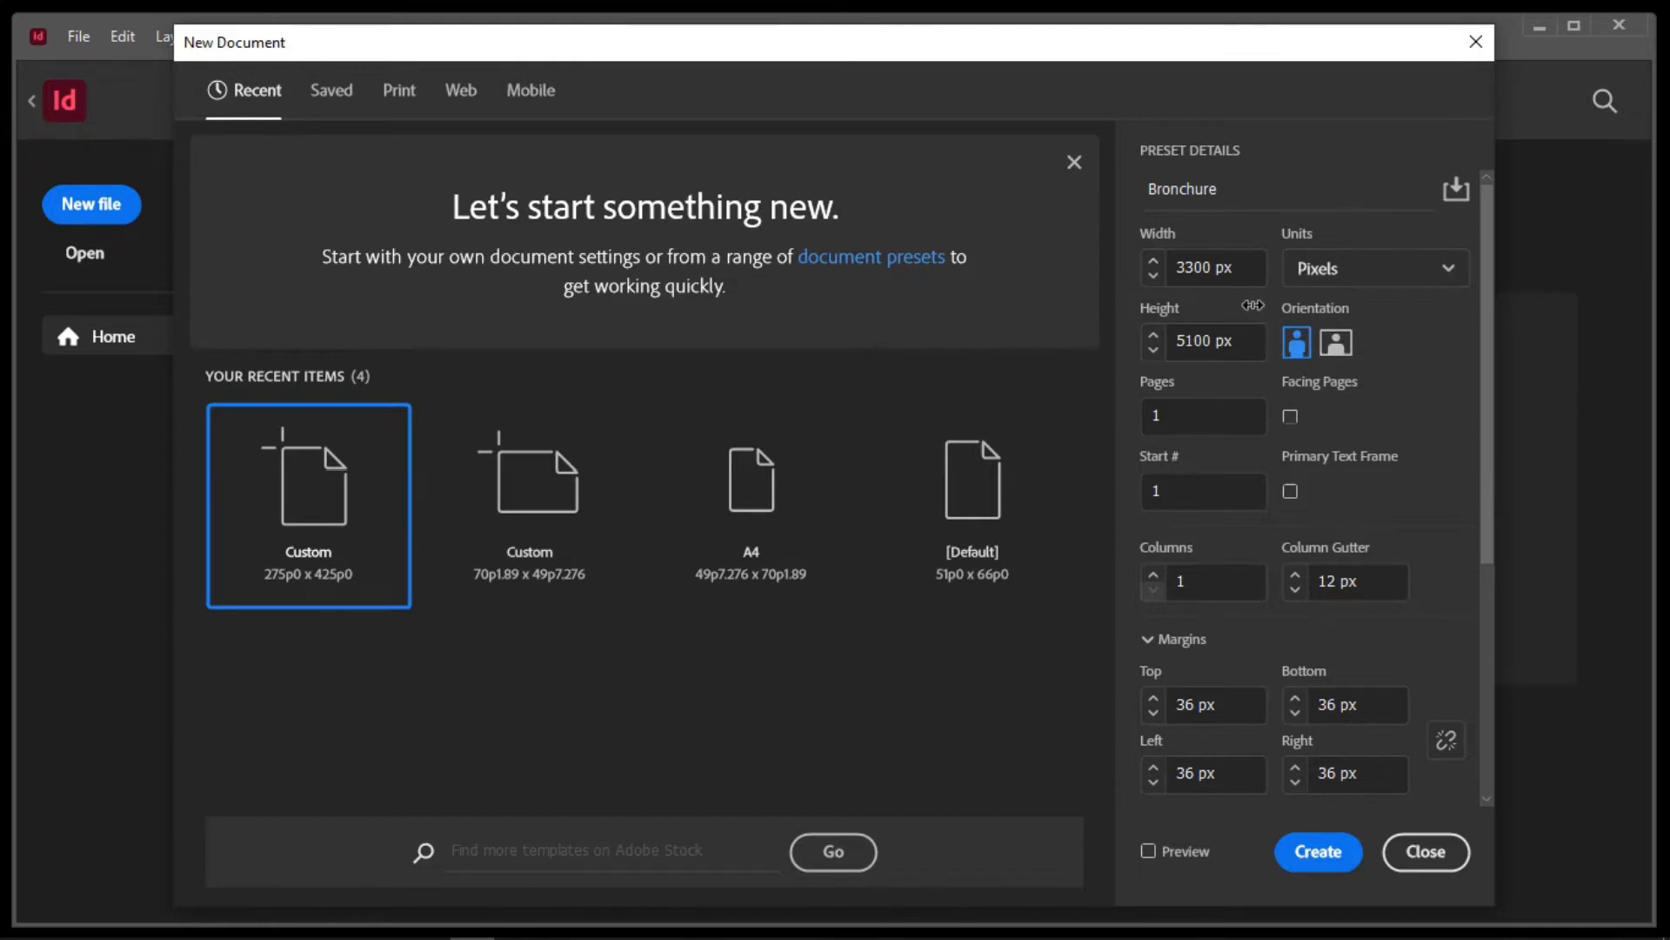
left_click(1338, 347)
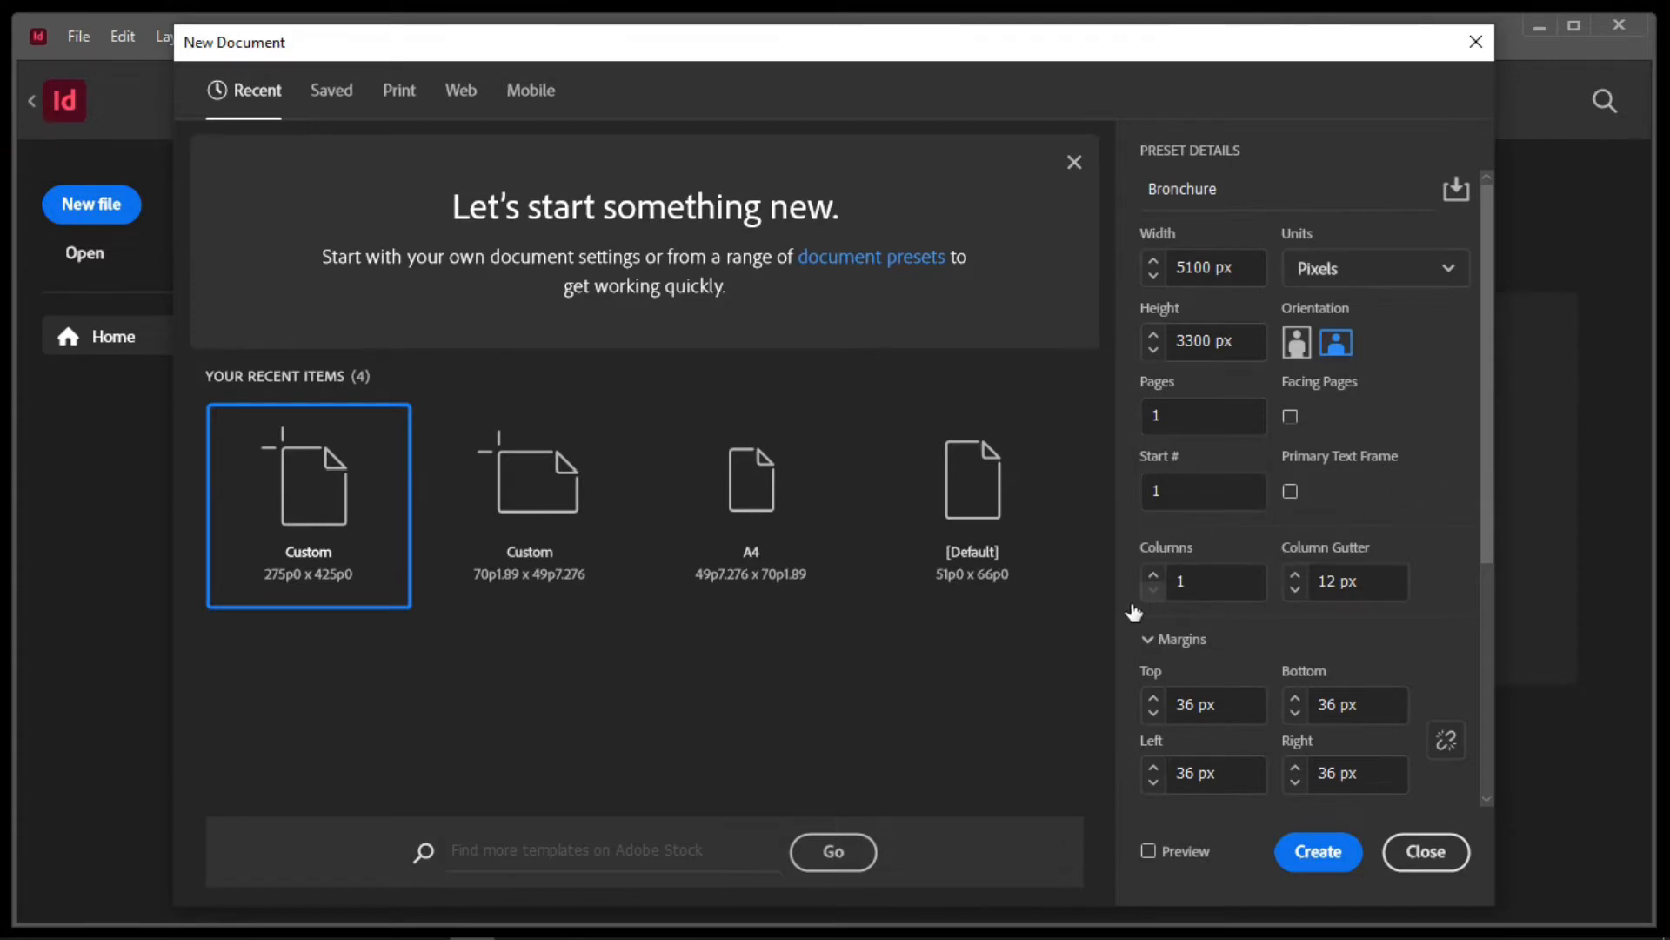
scroll(1271, 598, "down", 3)
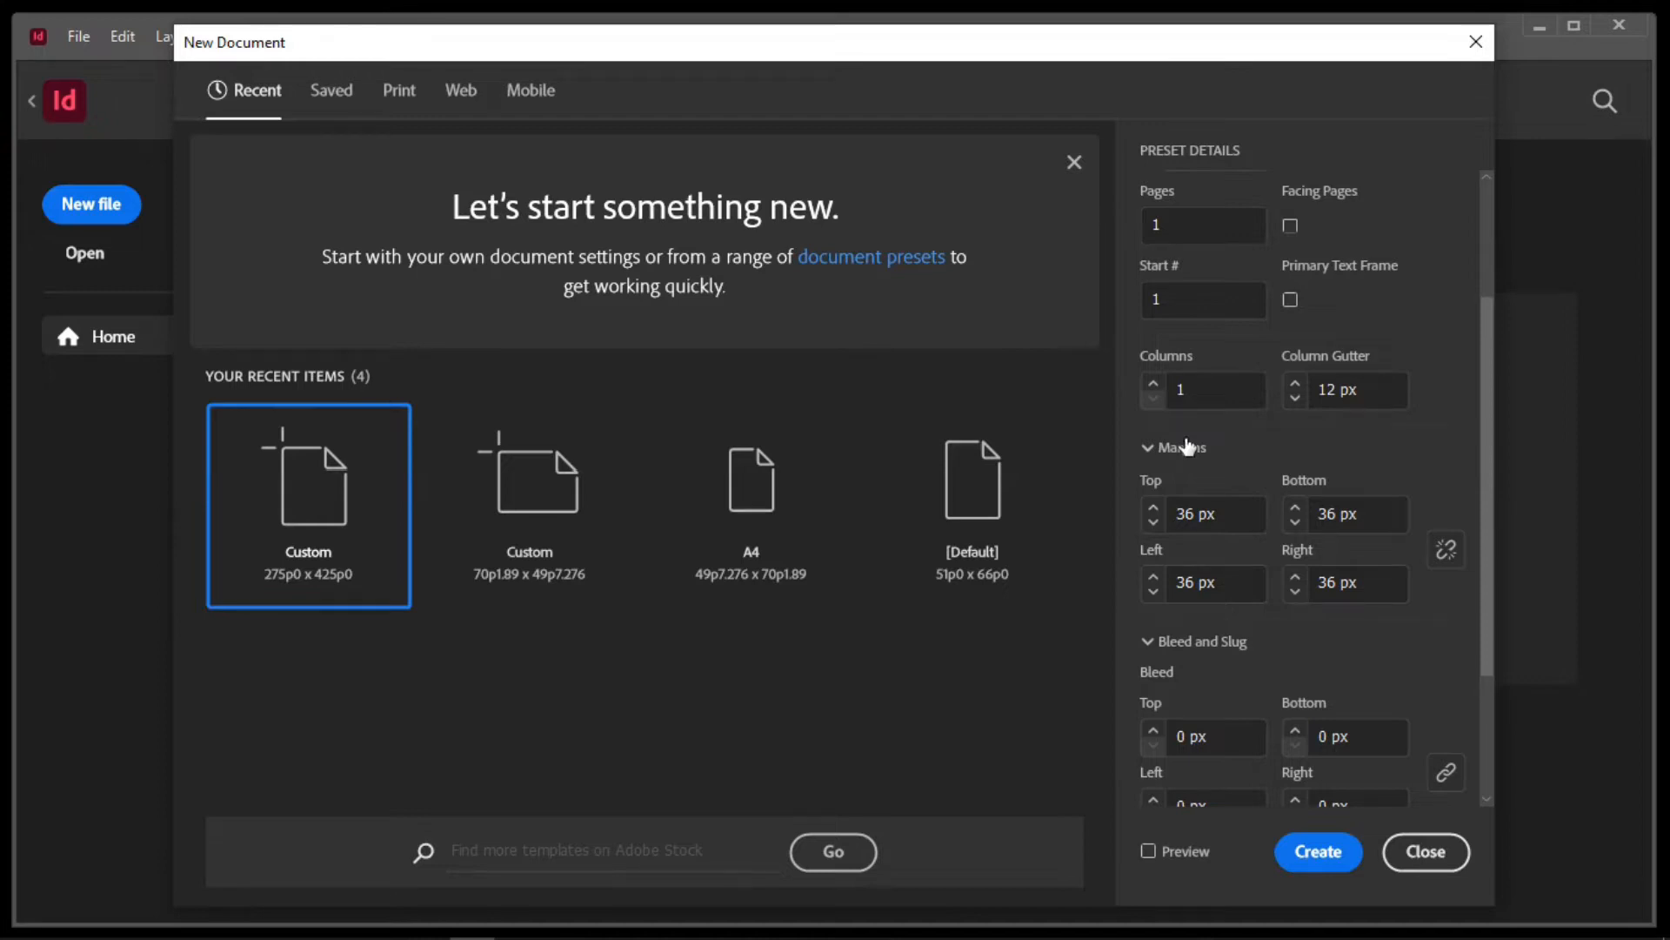
scroll(1279, 526, "down", 3)
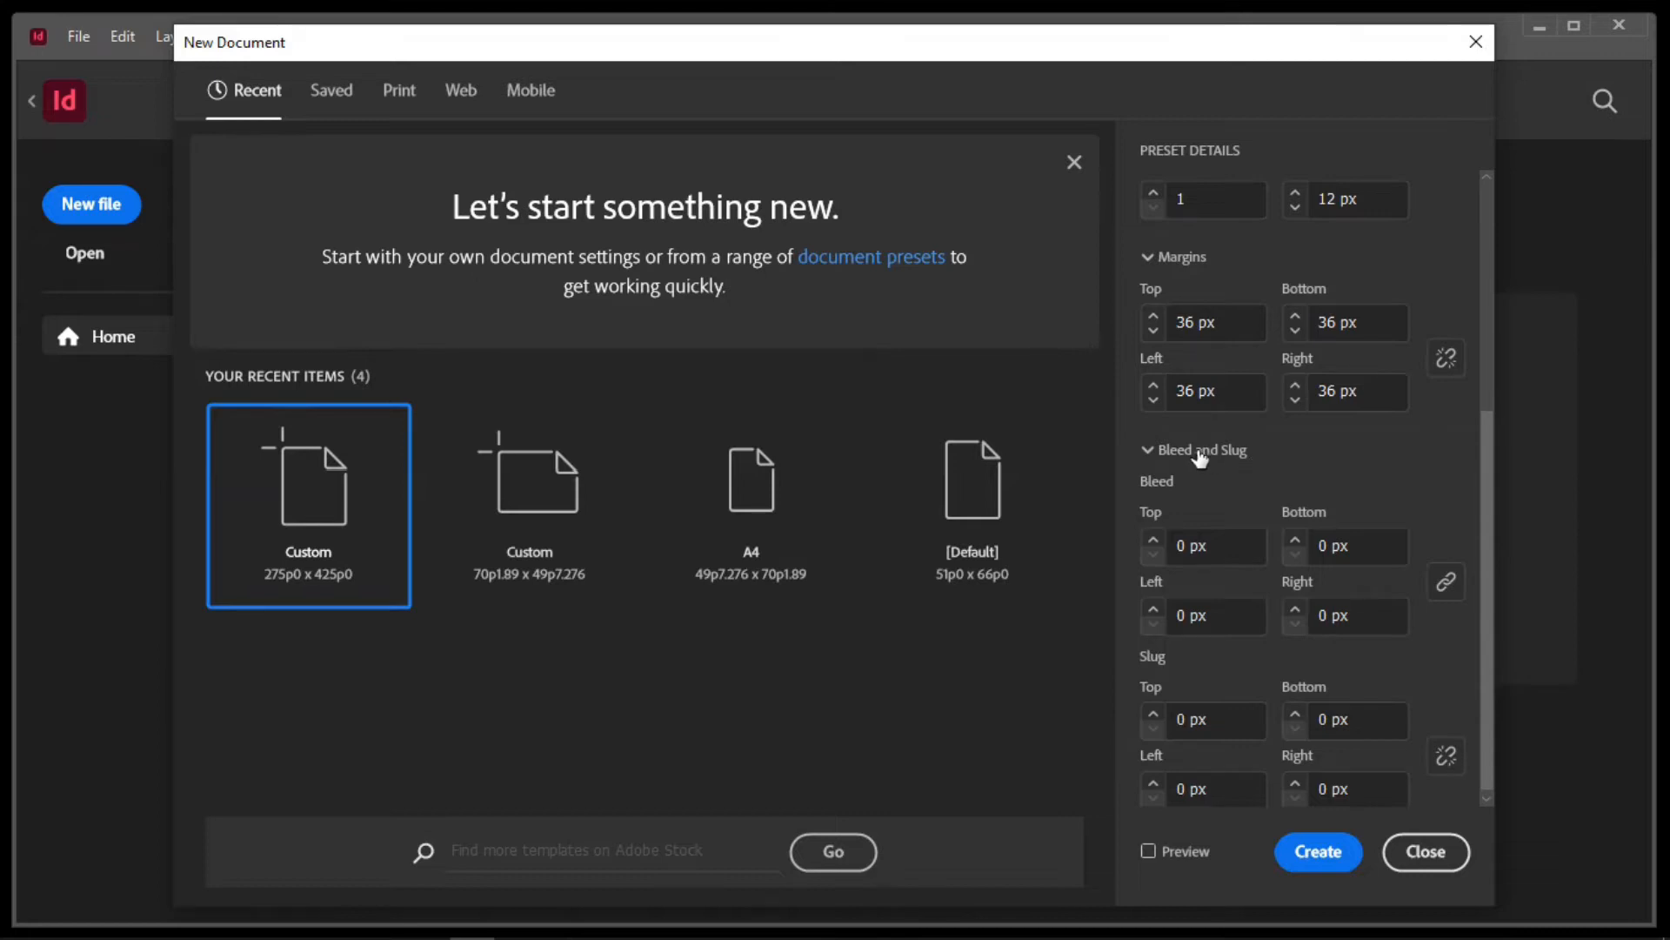
left_click(1319, 853)
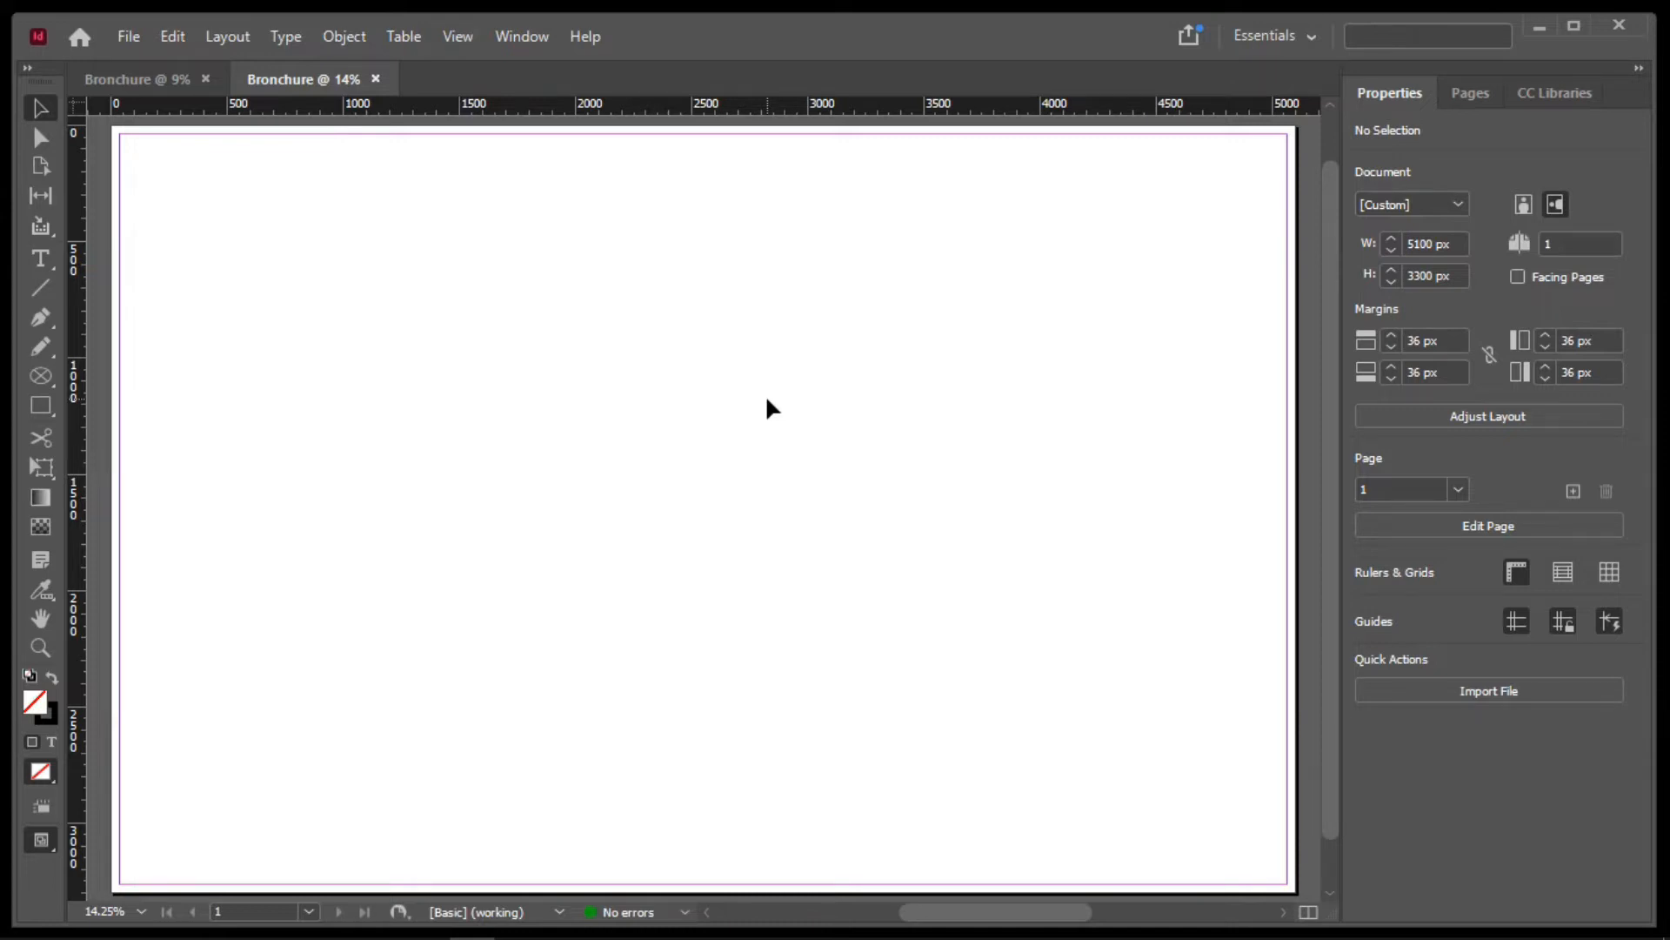
key("ctrl+minus")
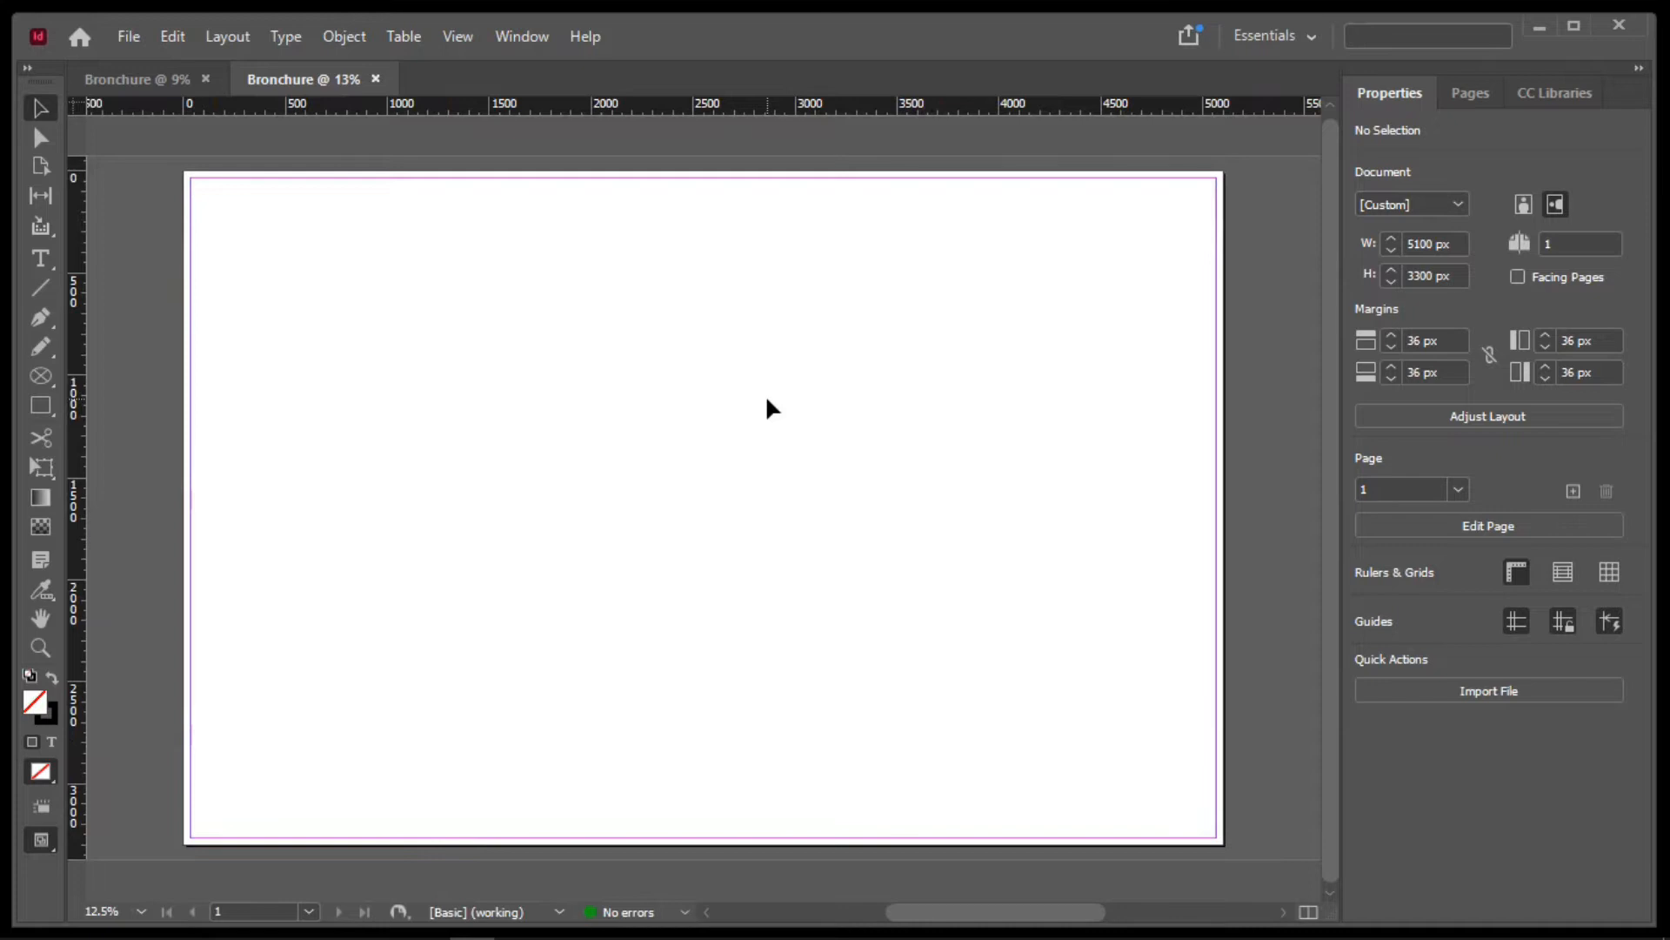
key("ctrl+equal")
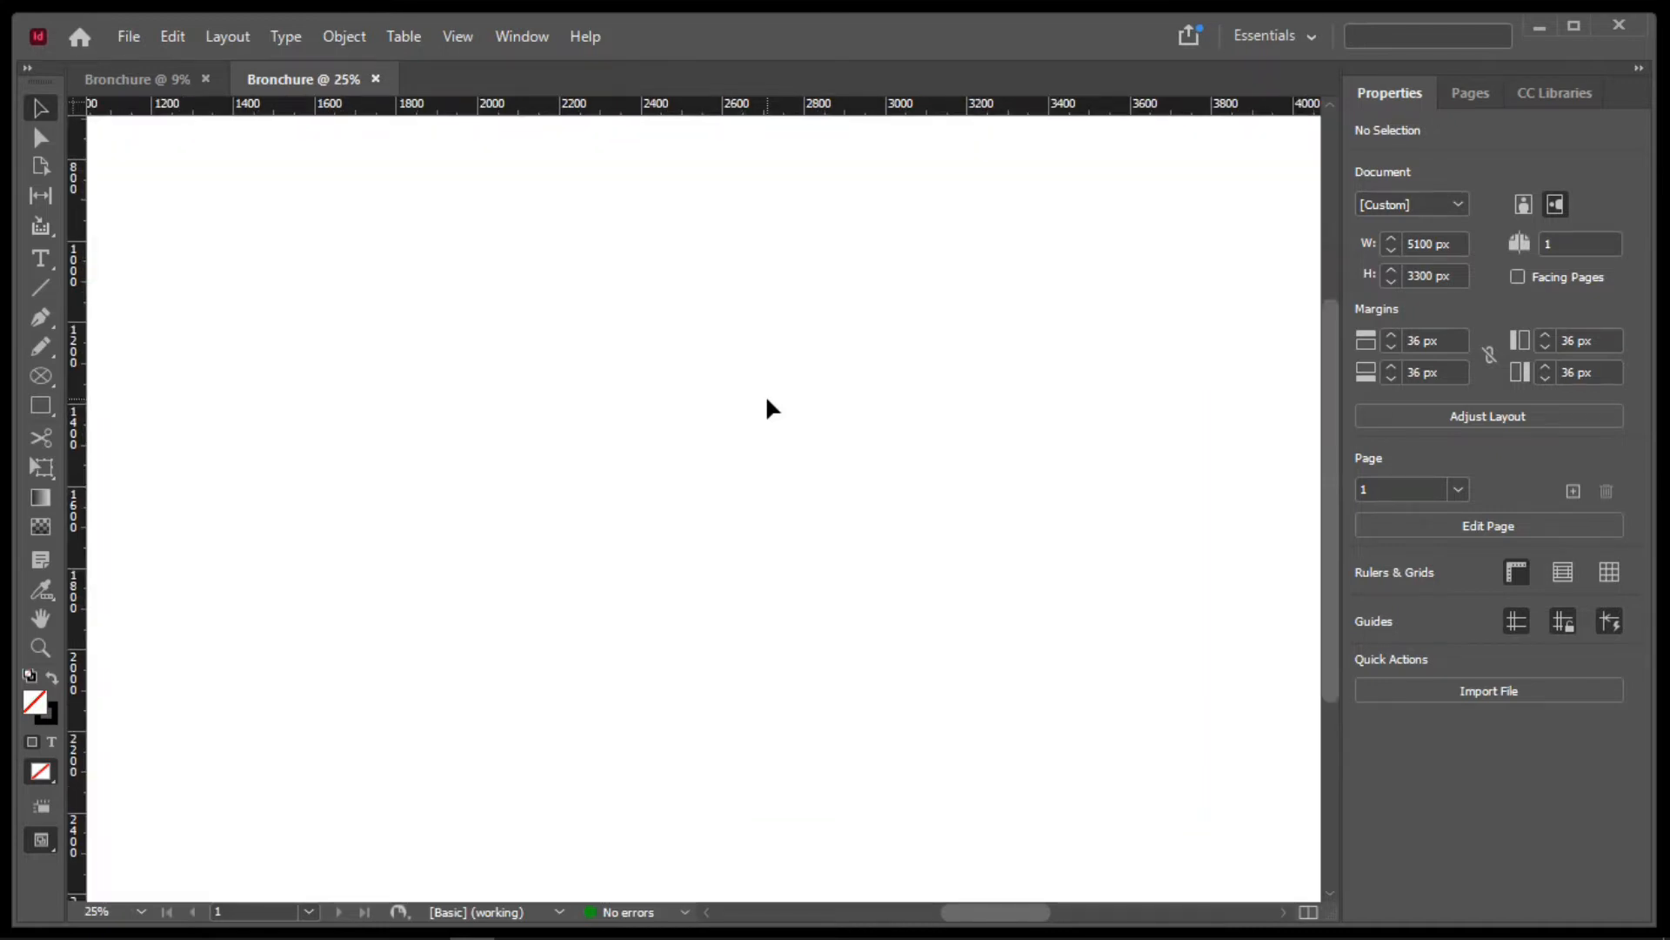
key("ctrl+minus")
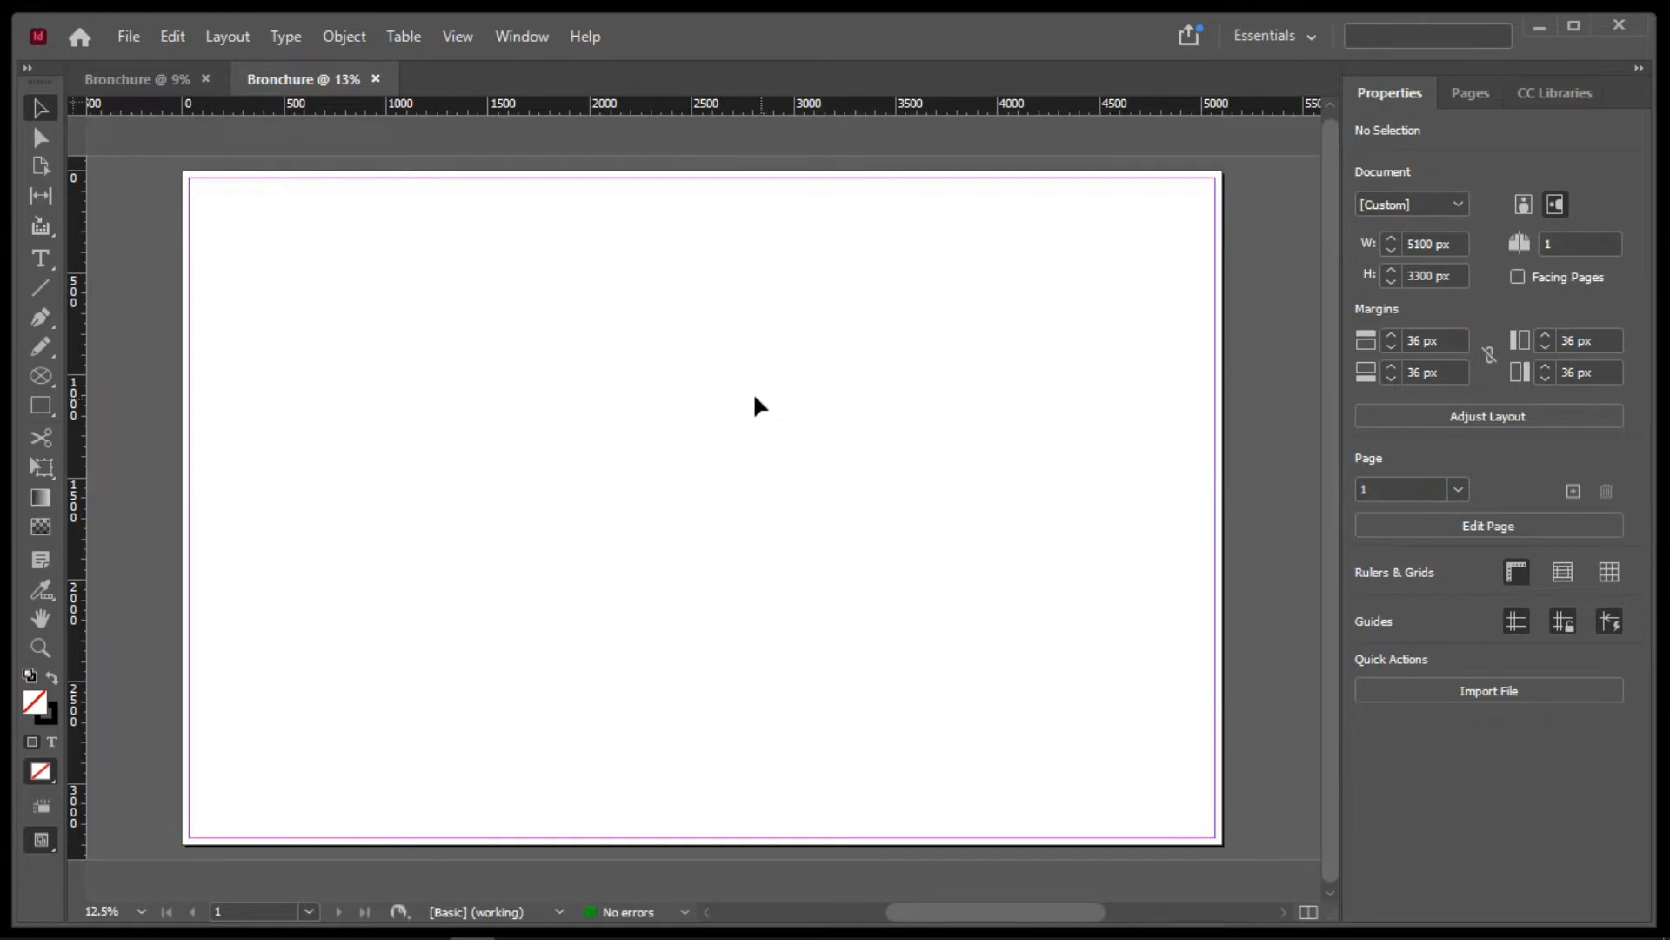
left_click_drag(720, 384, 746, 404)
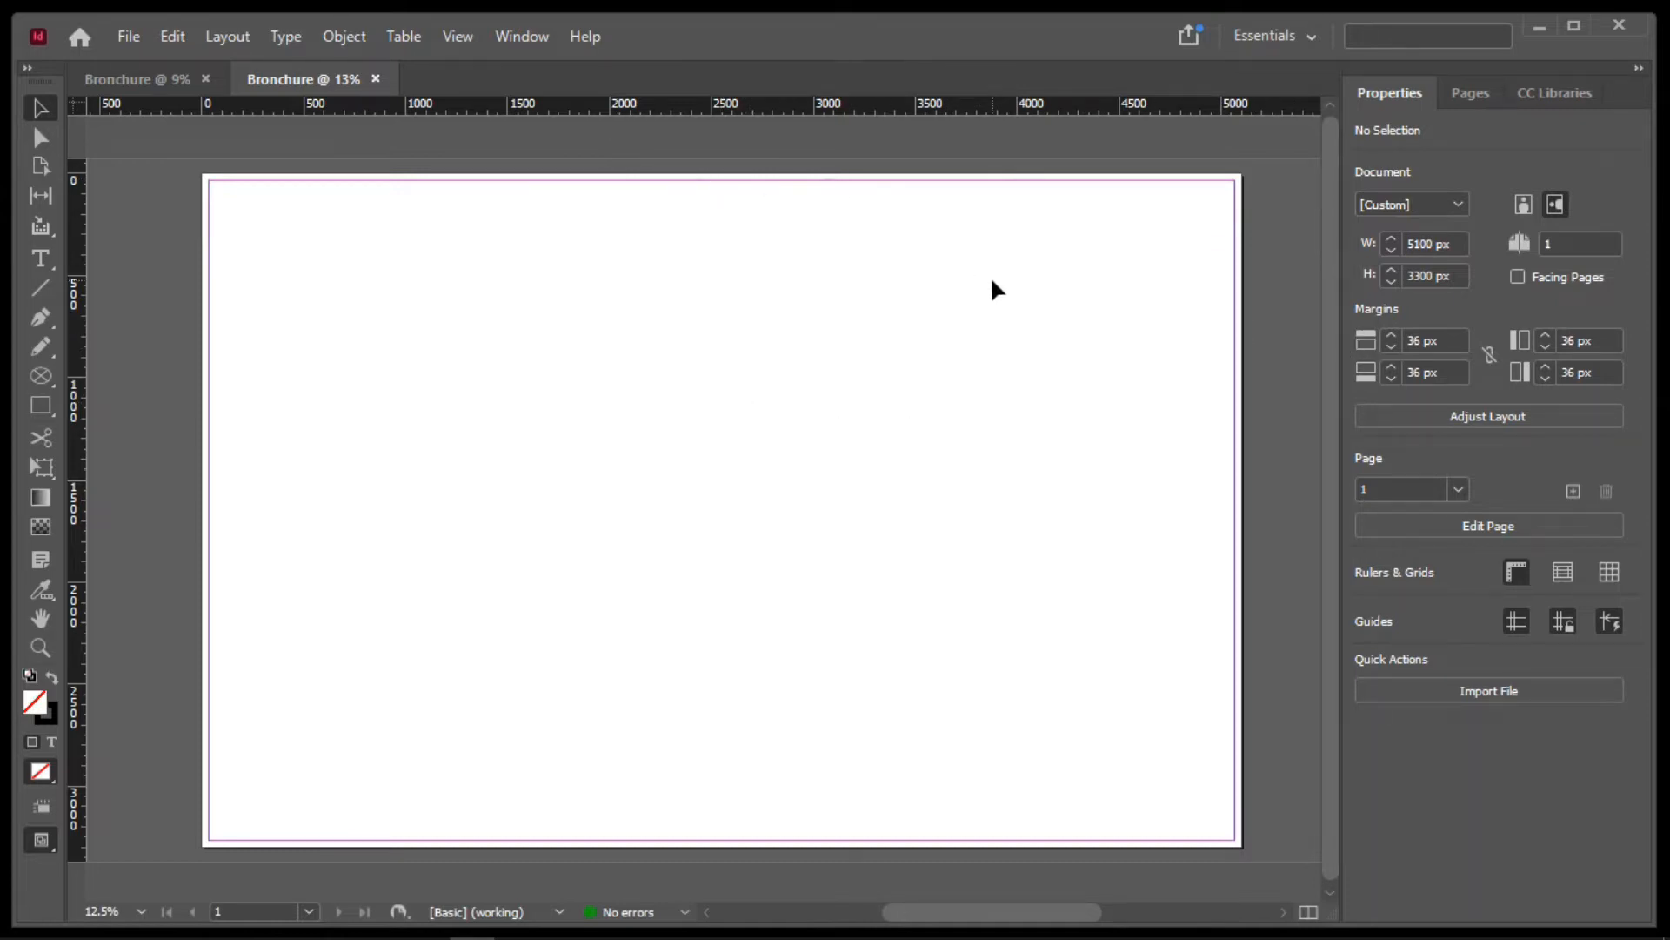
key("w")
key("w")
Draw a background rectangle about 5450 x 3432 px that extends past the page edges on all sides
left_click(40, 404)
key("ctrl+minus")
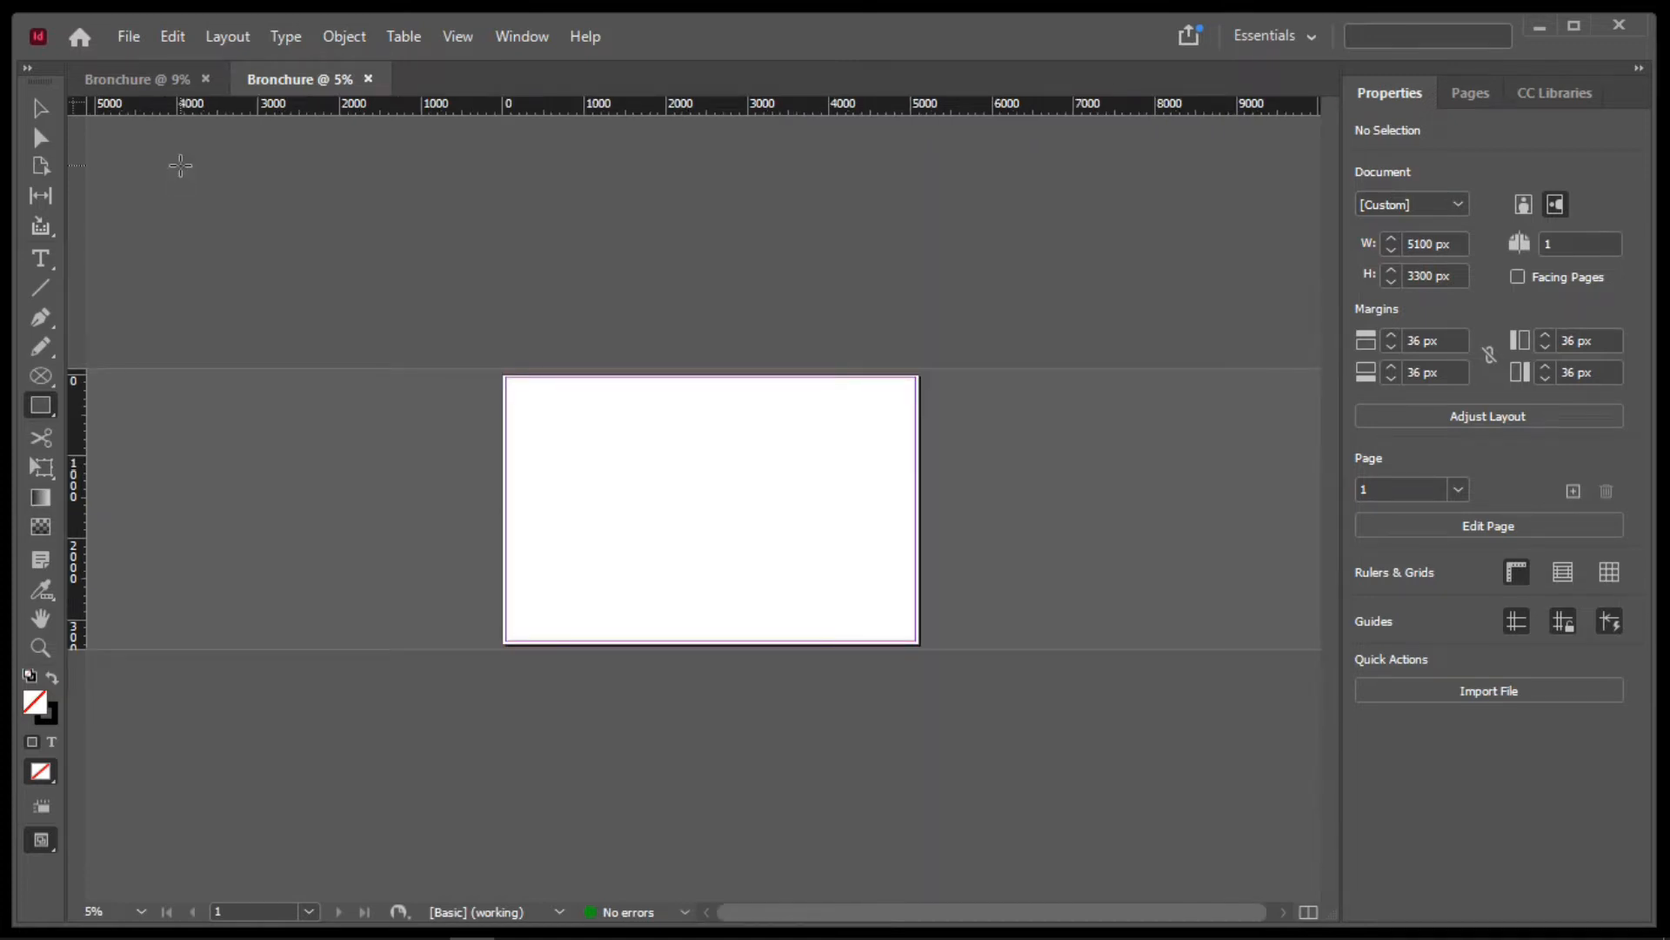
key("ctrl+0")
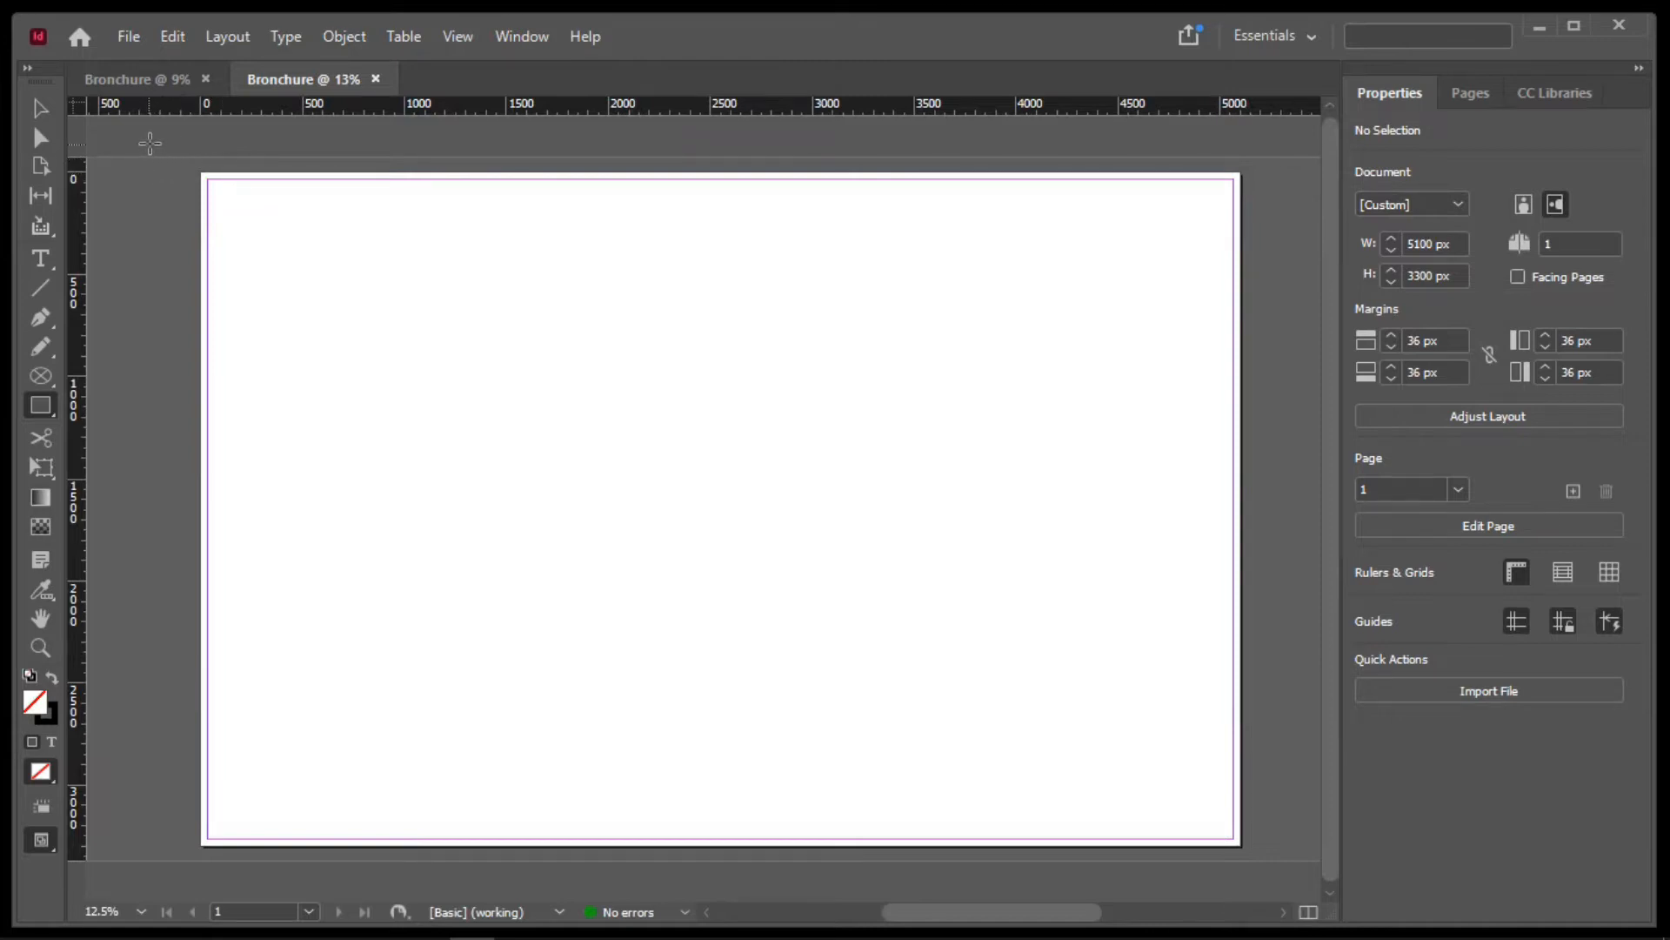
left_click_drag(162, 157, 1273, 861)
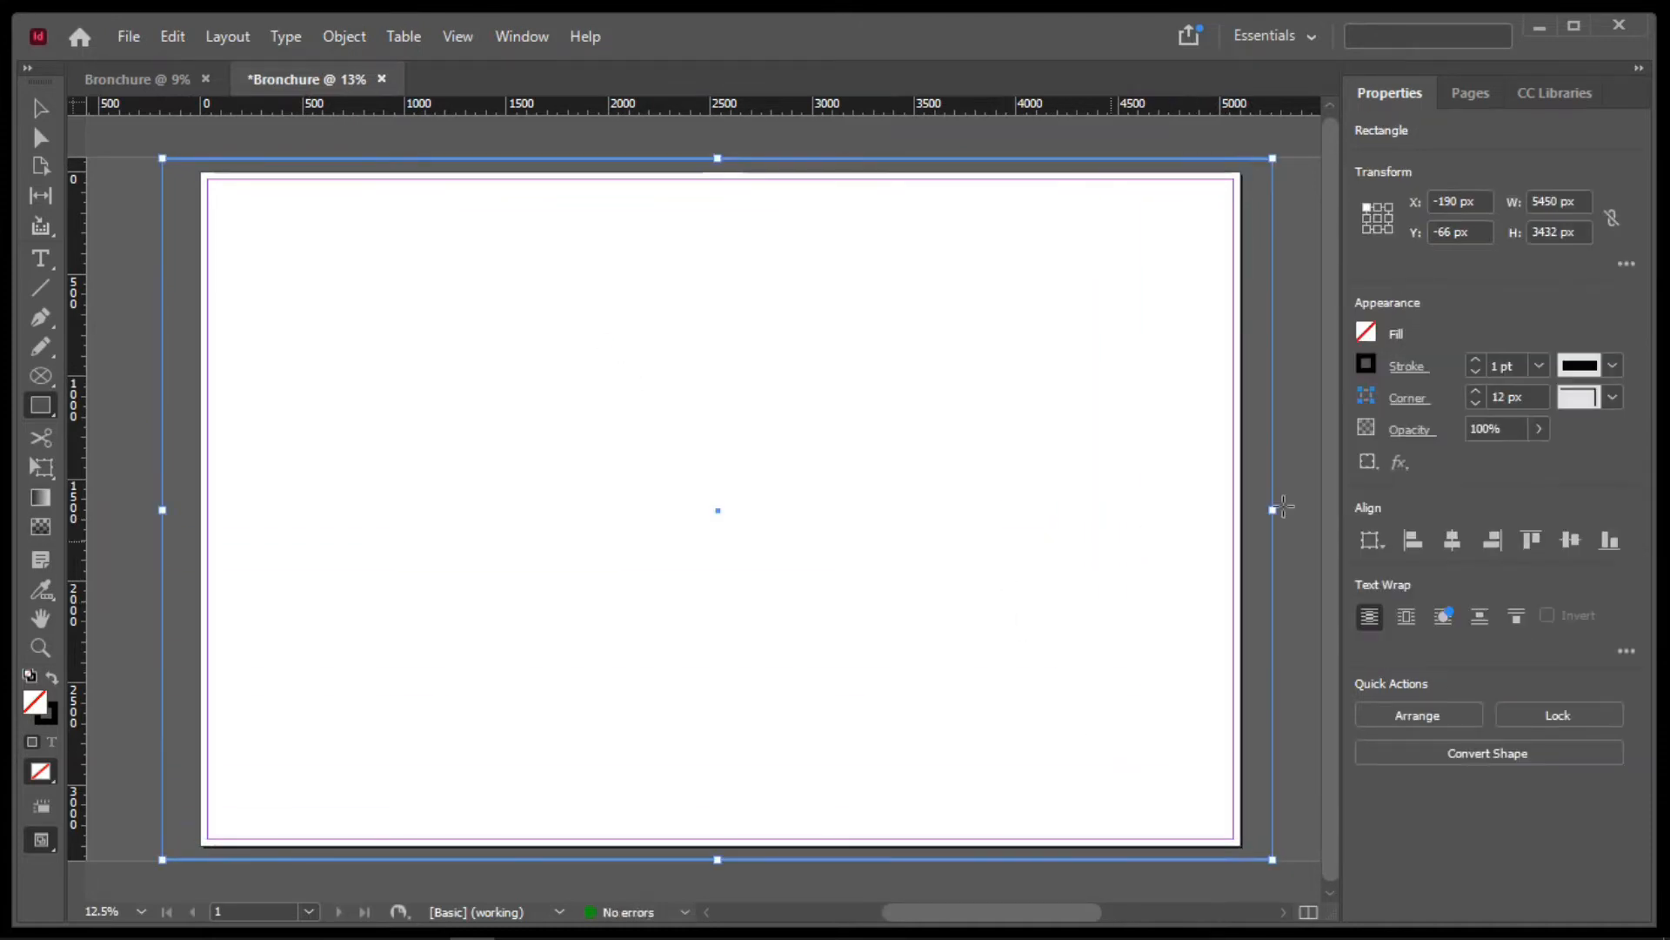
Fill the background rectangle with a pale pink-lilac colour, C 9, M 19, Y 0, K 0
left_click(1365, 333)
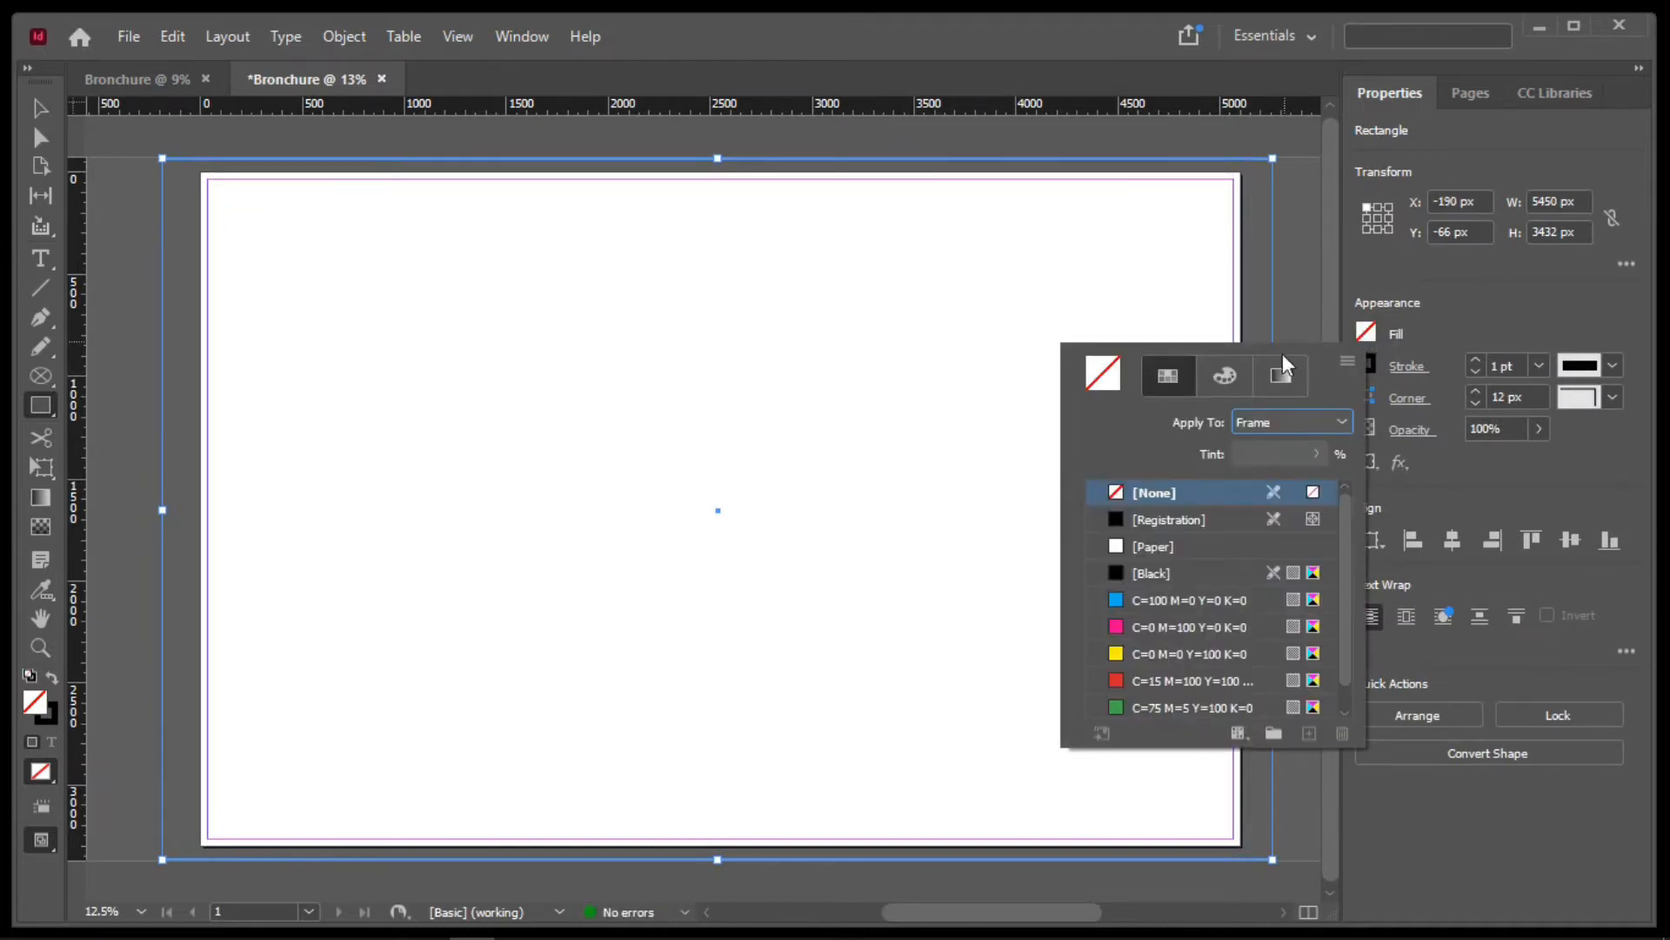
left_click(1226, 376)
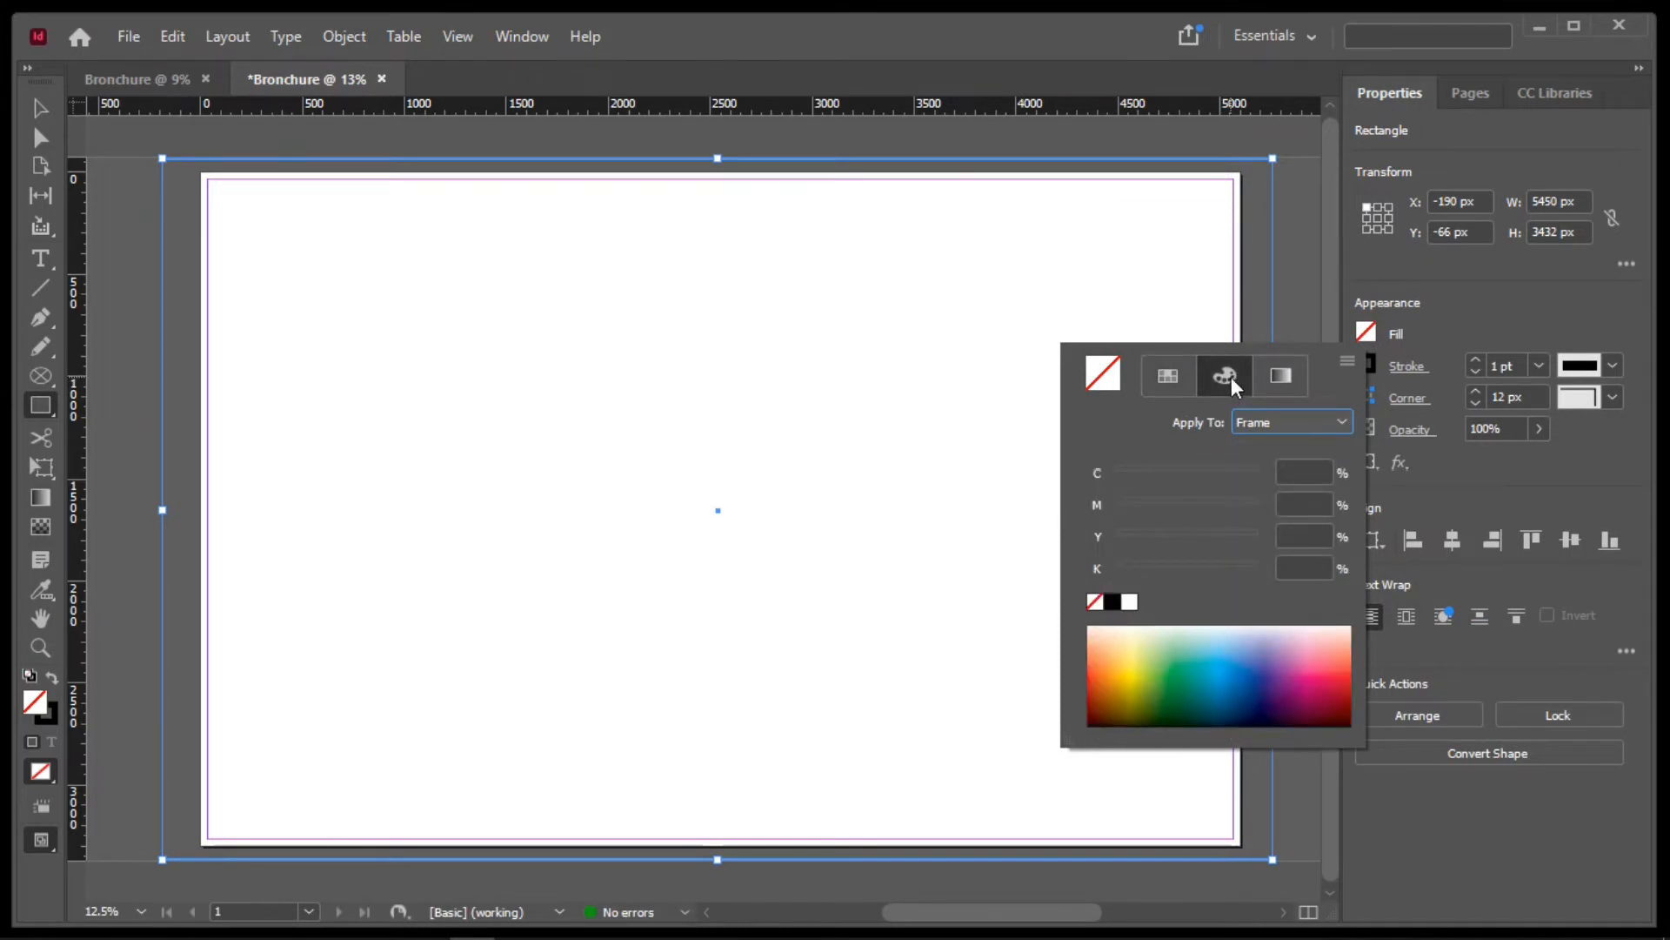
left_click(1293, 655)
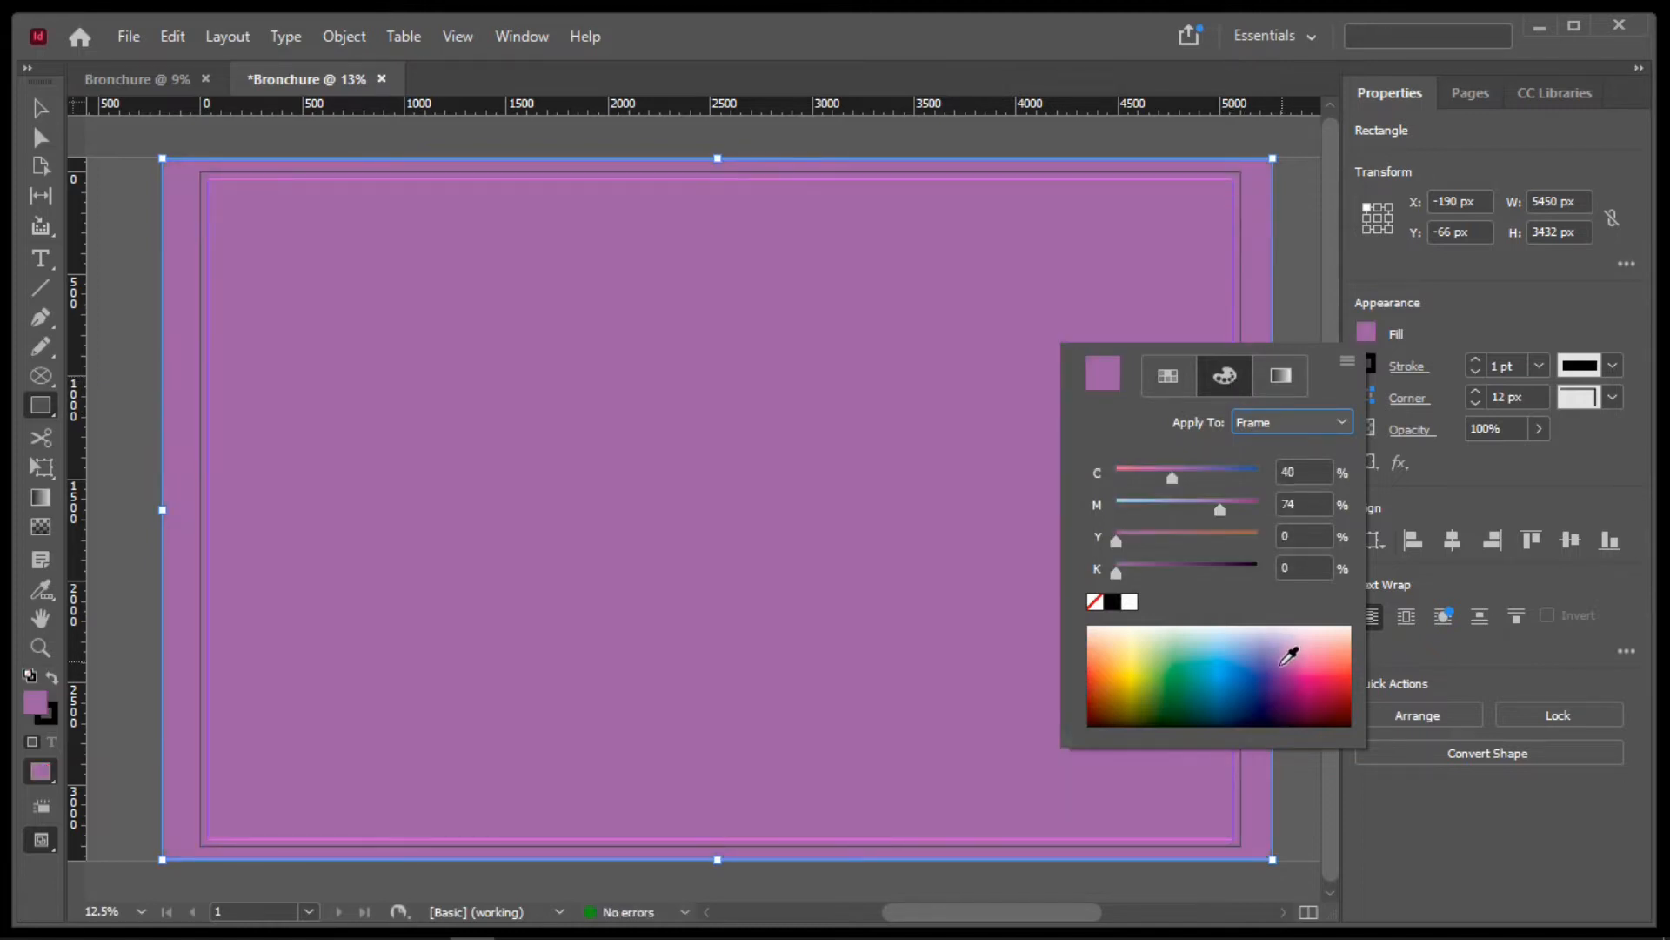
left_click(1302, 633)
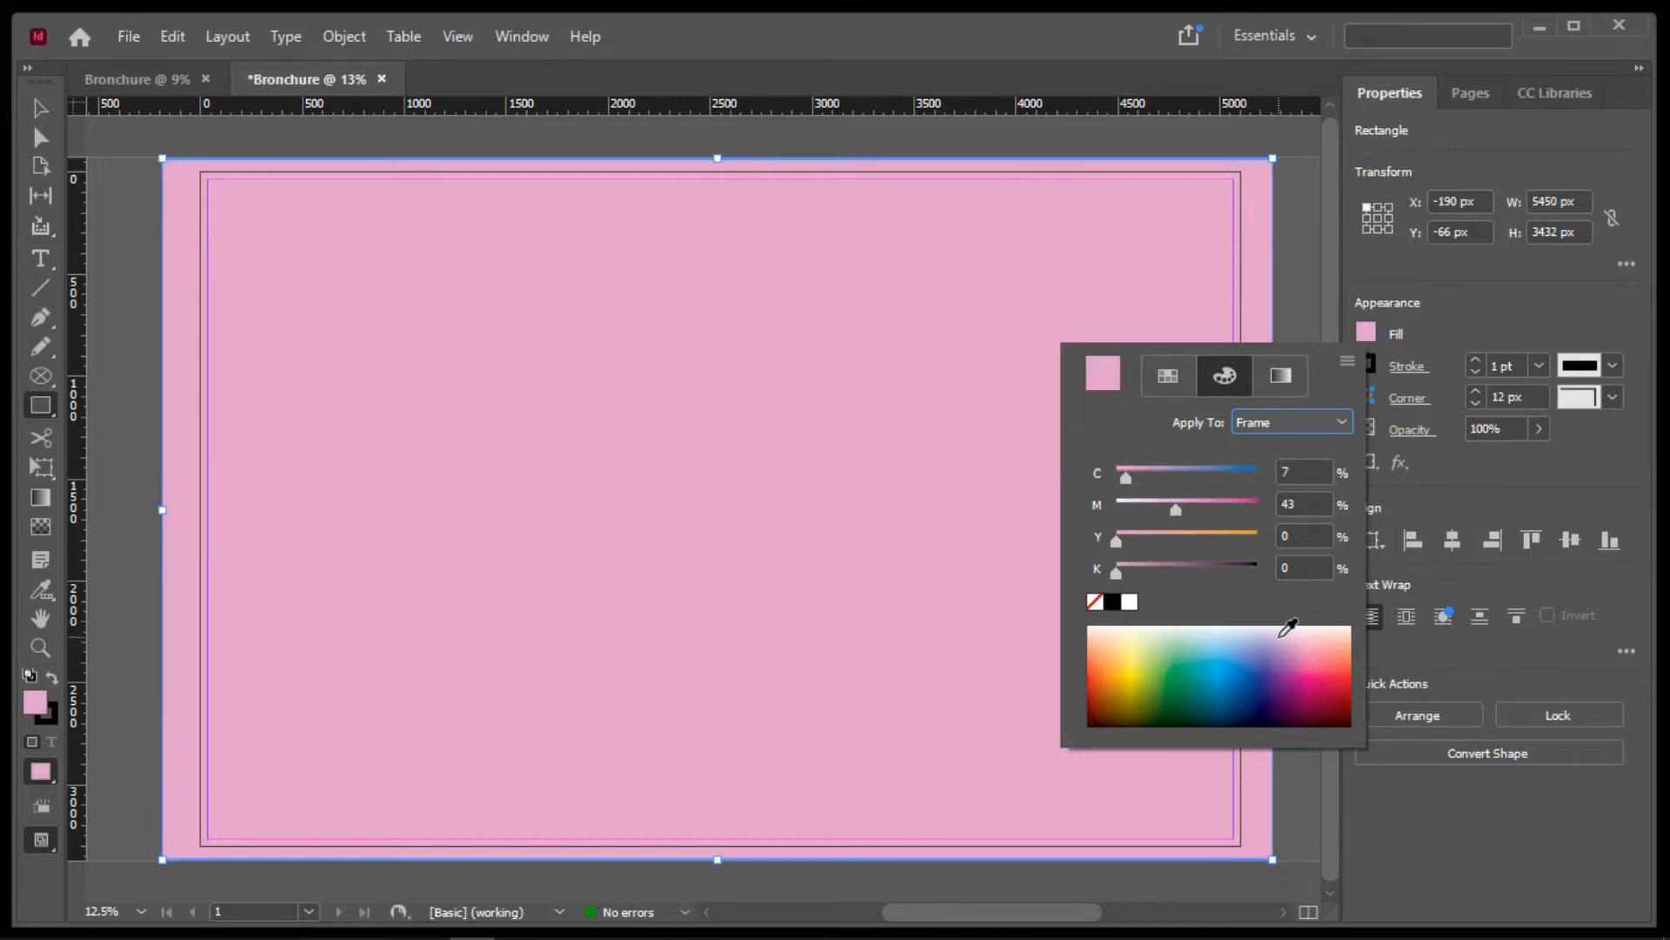
left_click(1293, 630)
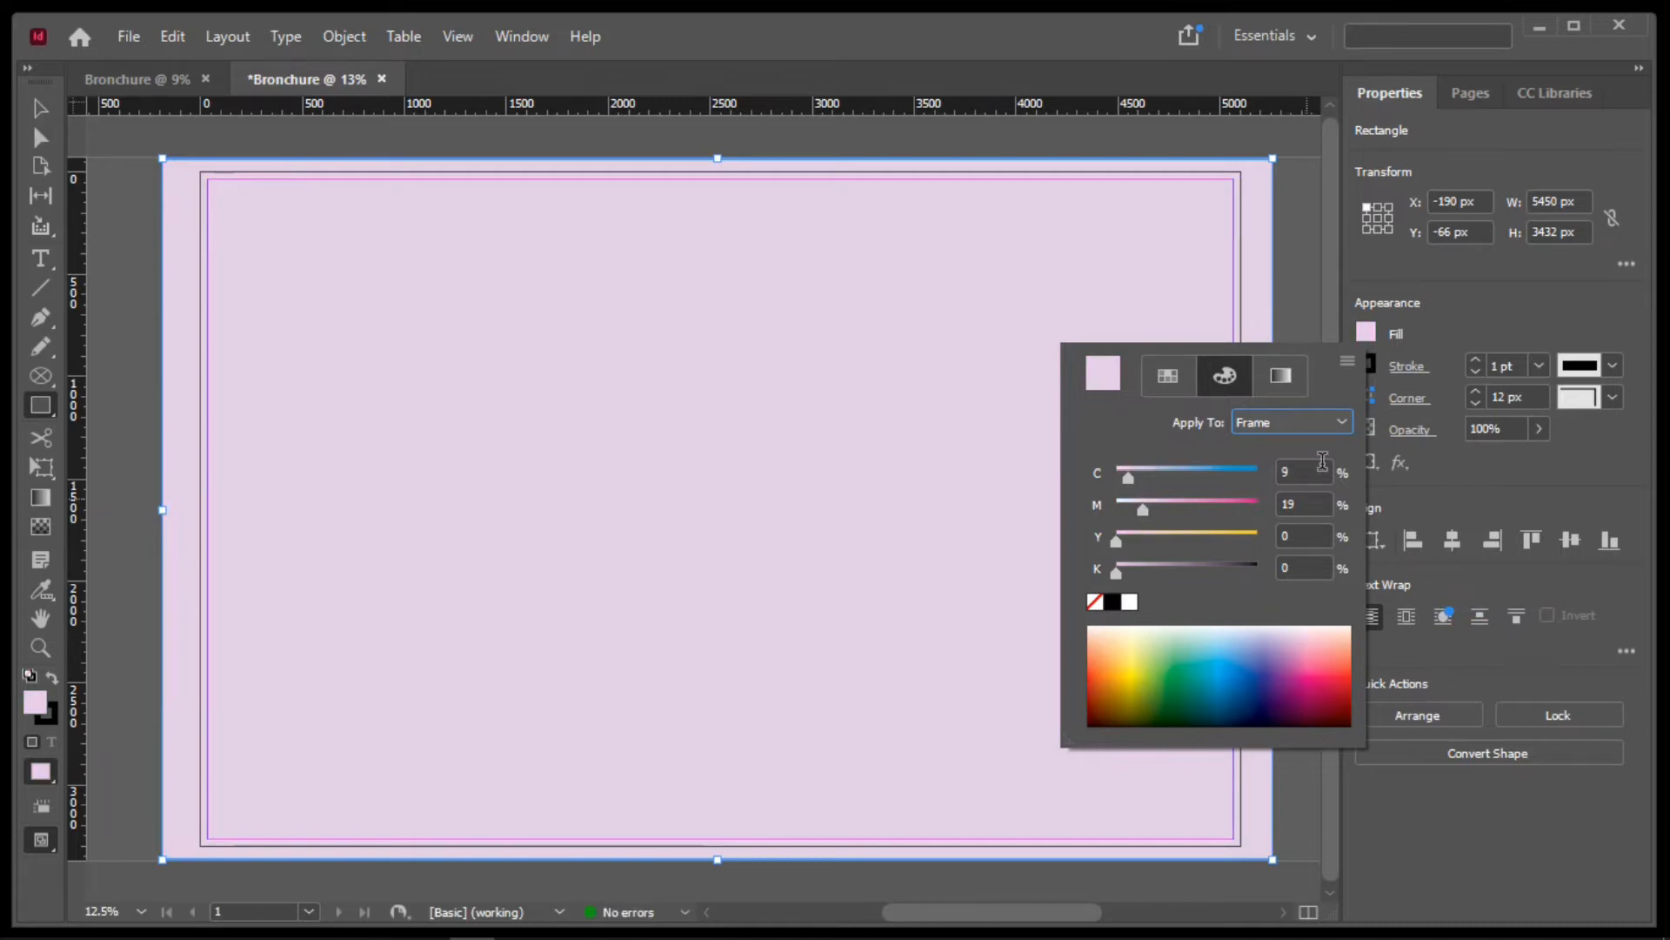
left_click(1461, 305)
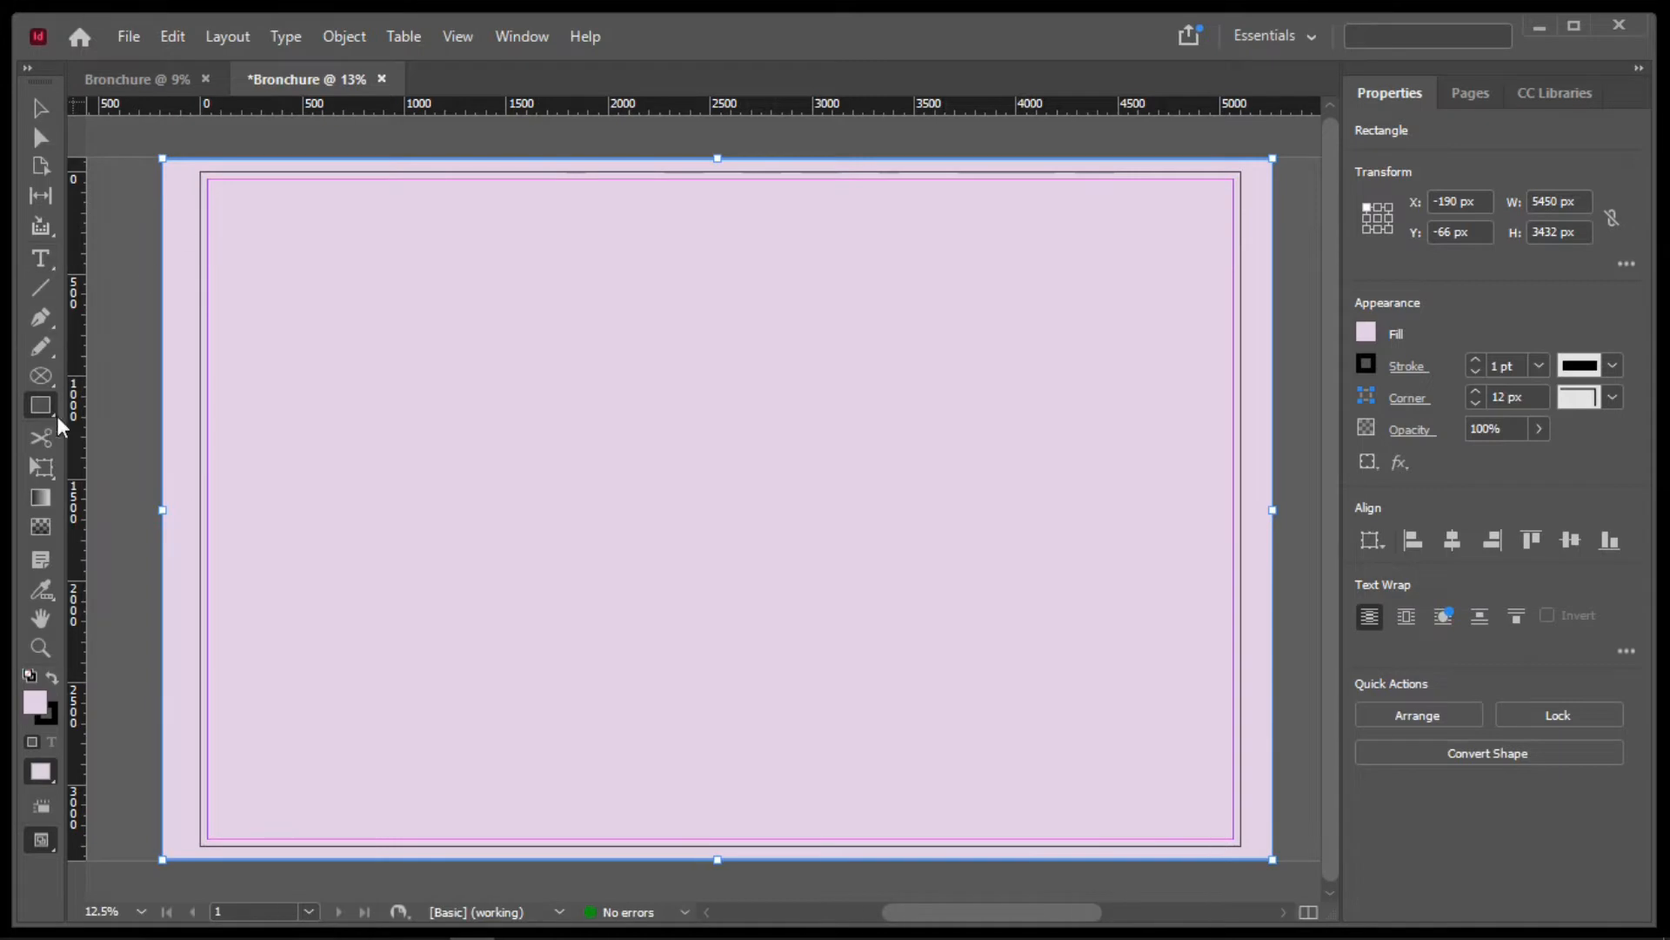
Remove the background rectangle's stroke by setting its colour to None
left_click(1367, 363)
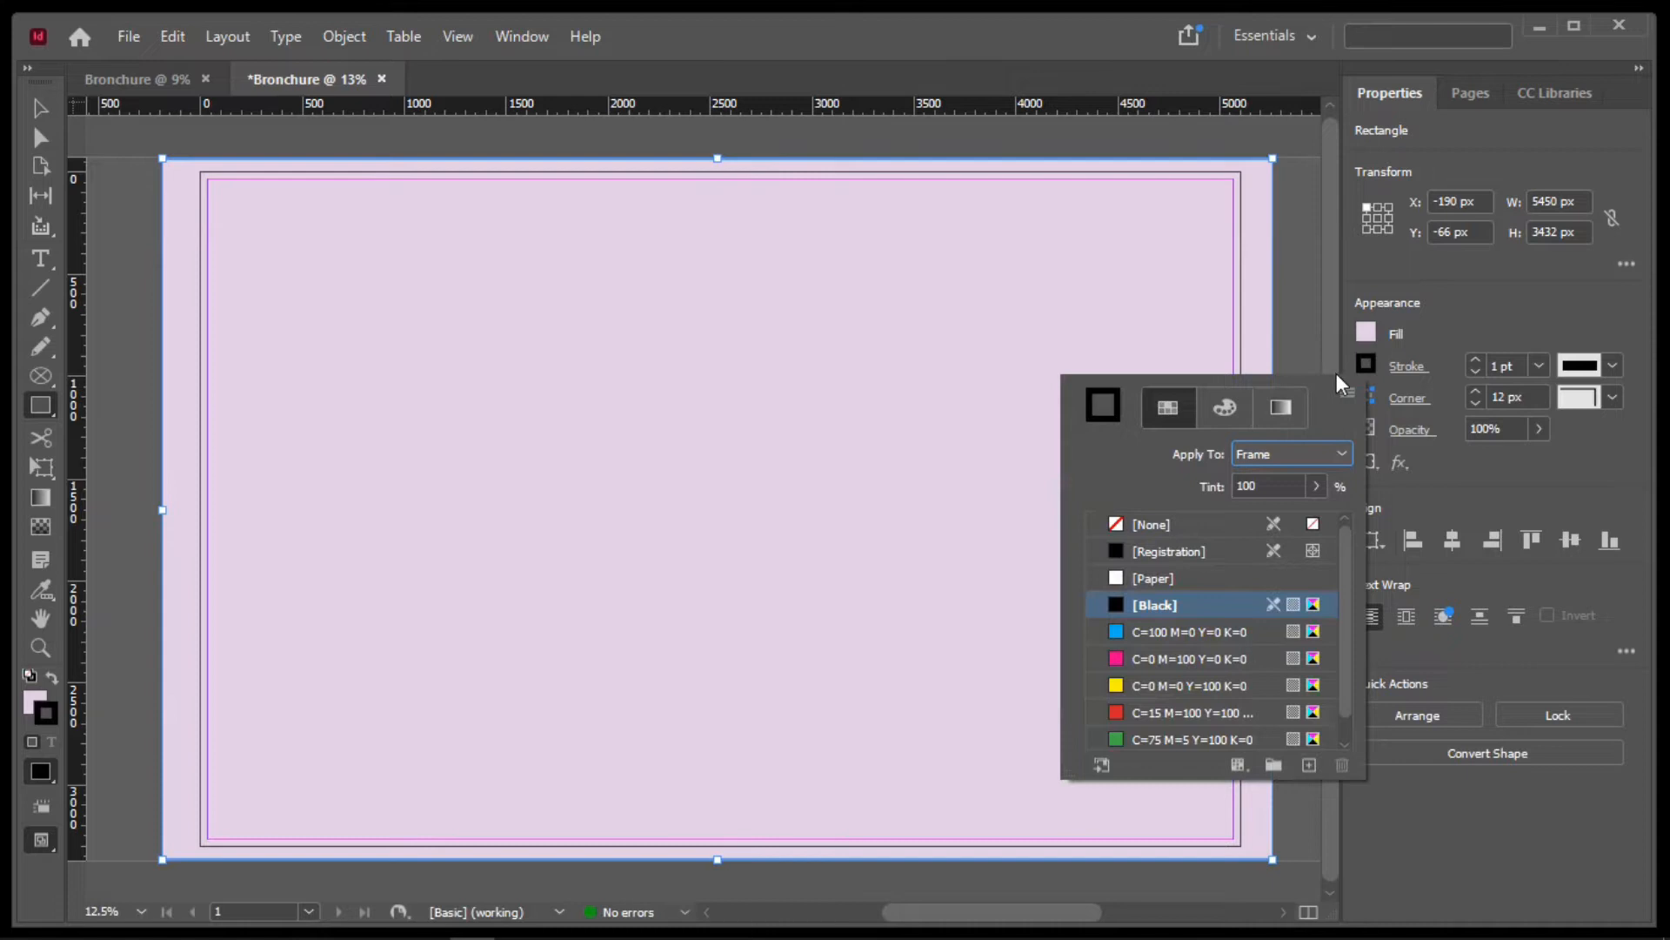
left_click(1132, 523)
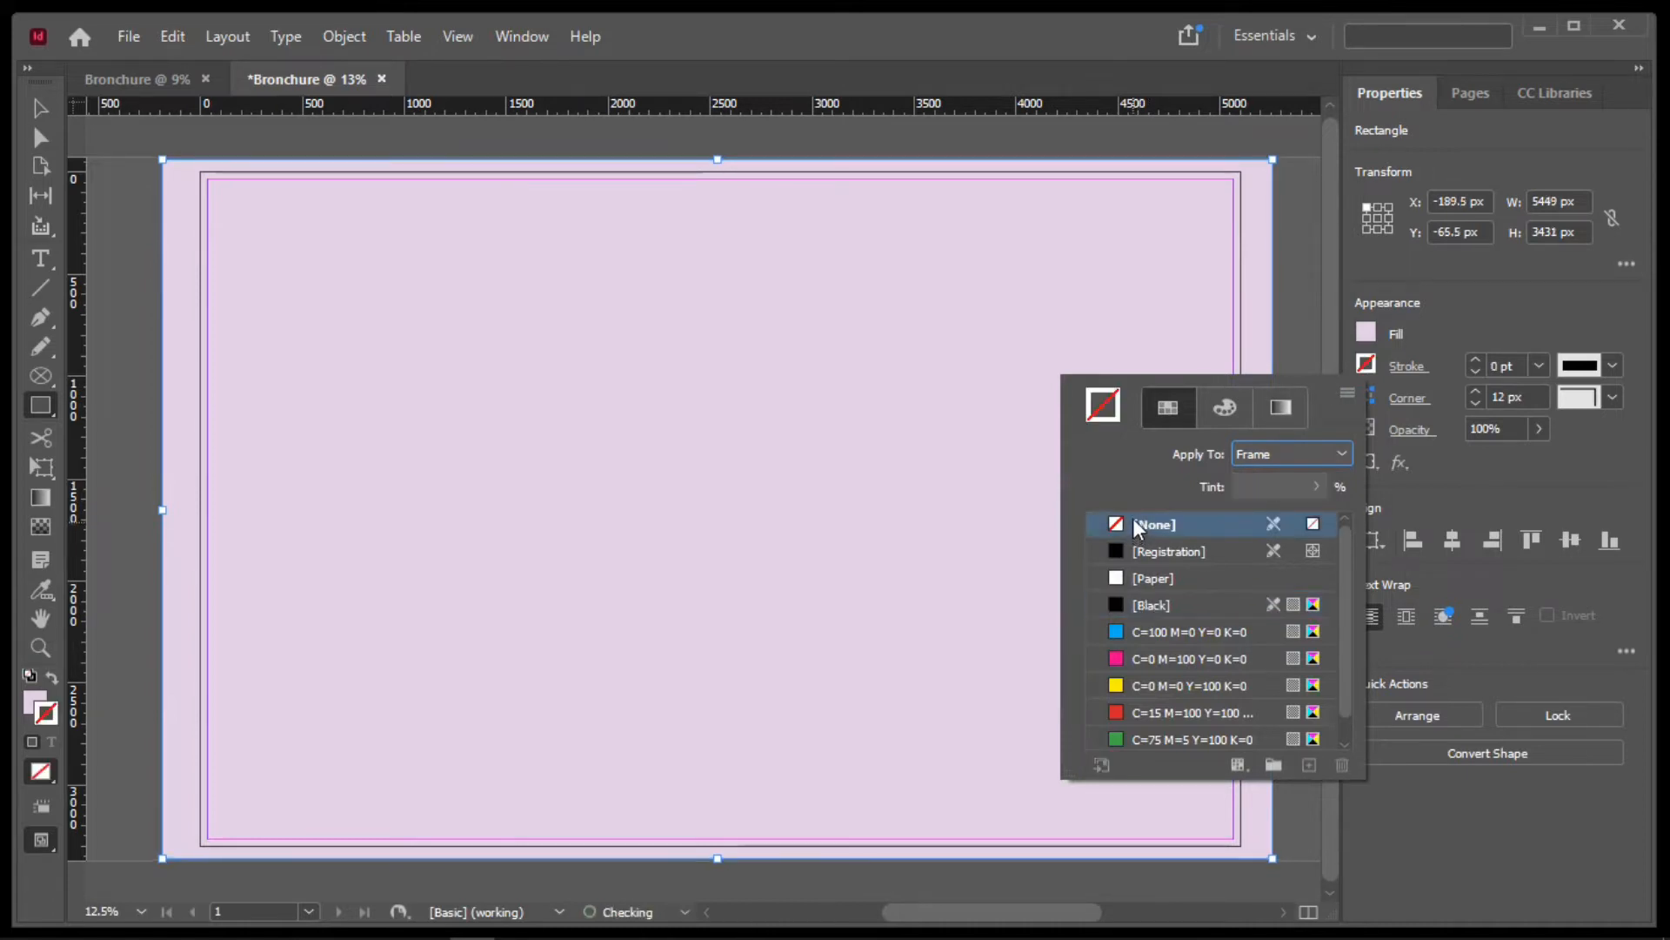
left_click(1509, 295)
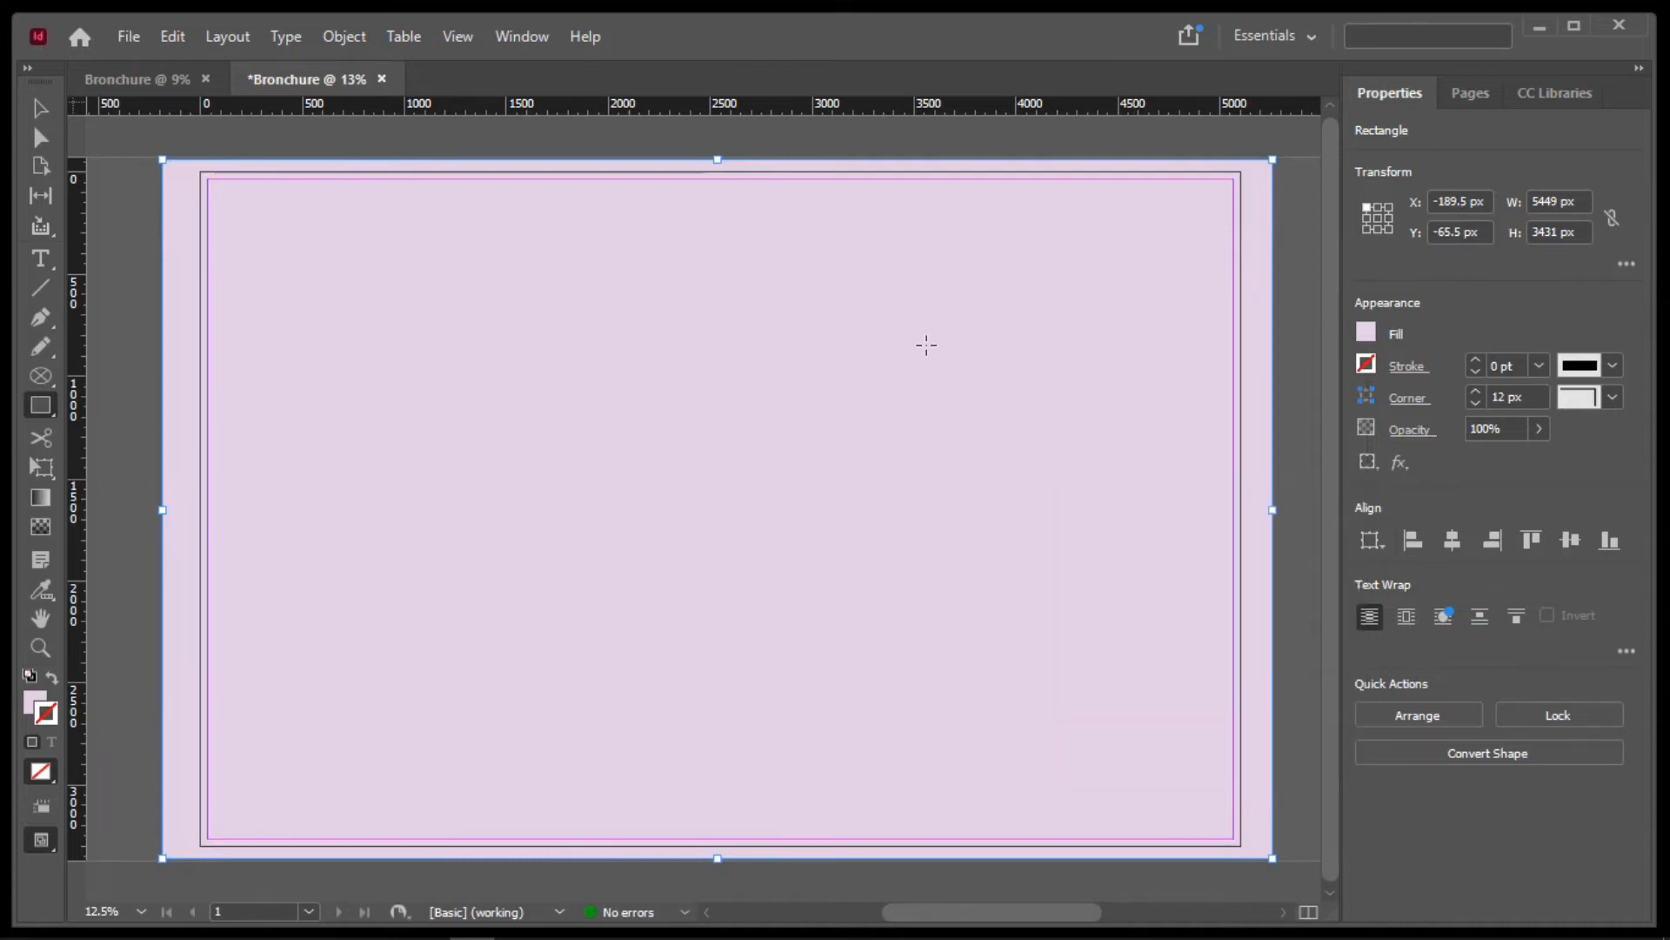
Draw an unfilled inner rectangle about 4600 x 2990 px inside the page margins and raise its black stroke to 25 pt
left_click(37, 407)
mouse_move(257, 207)
left_mouse_down()
mouse_move(565, 333)
mouse_move(988, 599)
mouse_move(1198, 788)
mouse_move(1196, 816)
left_mouse_up()
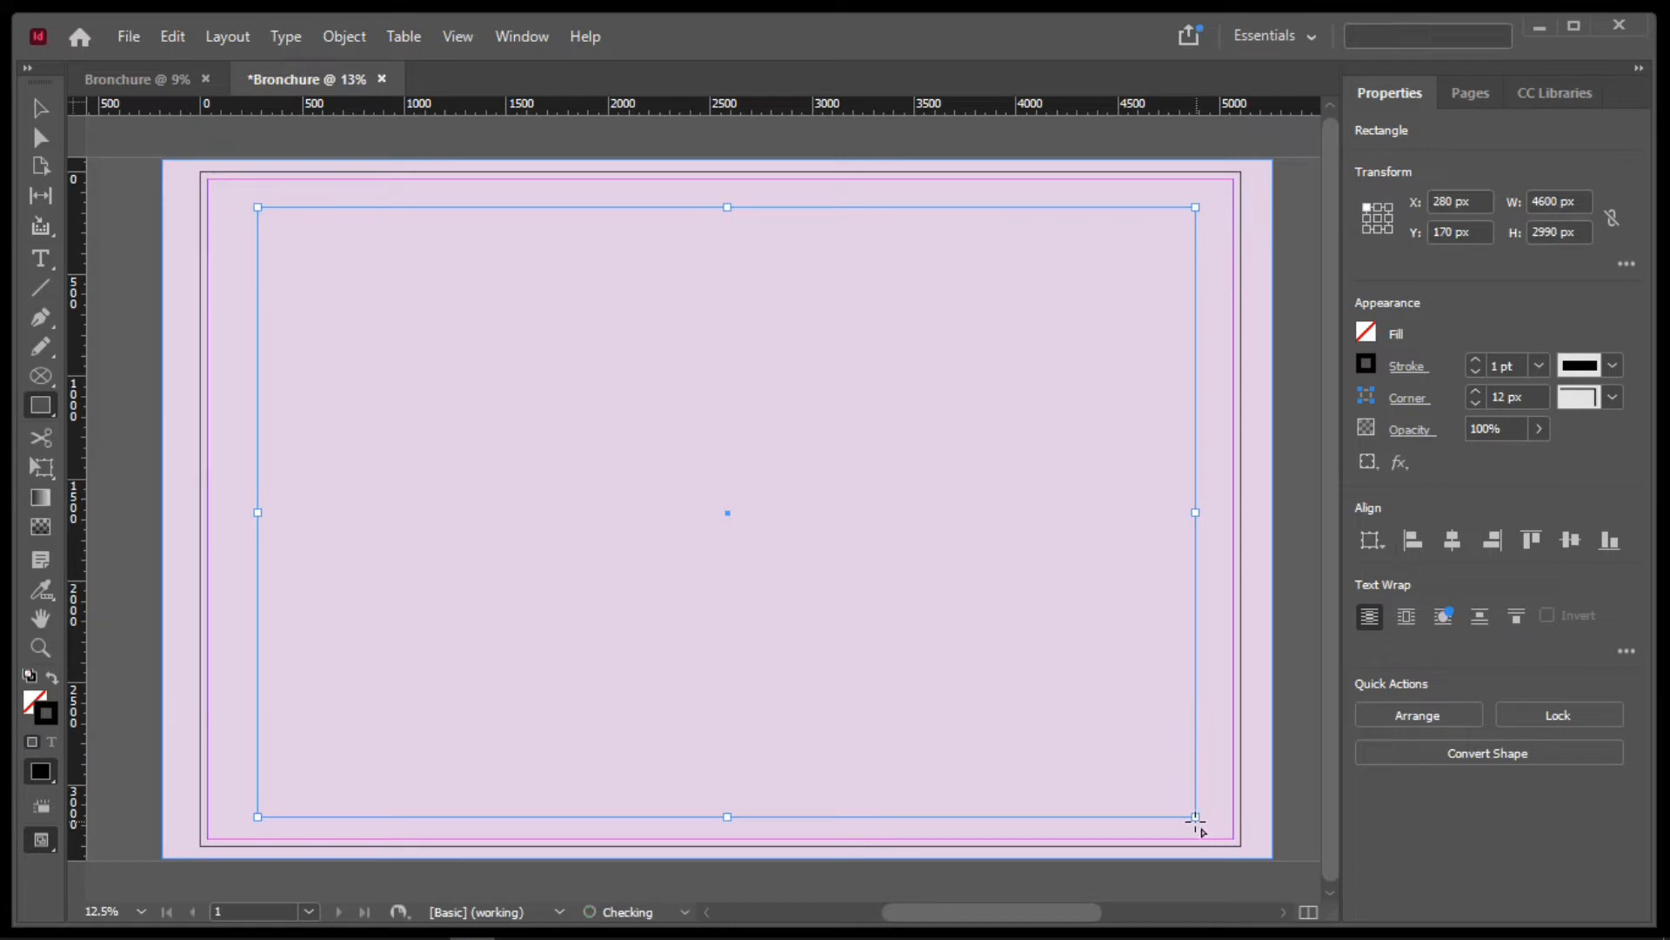
left_click(1369, 367)
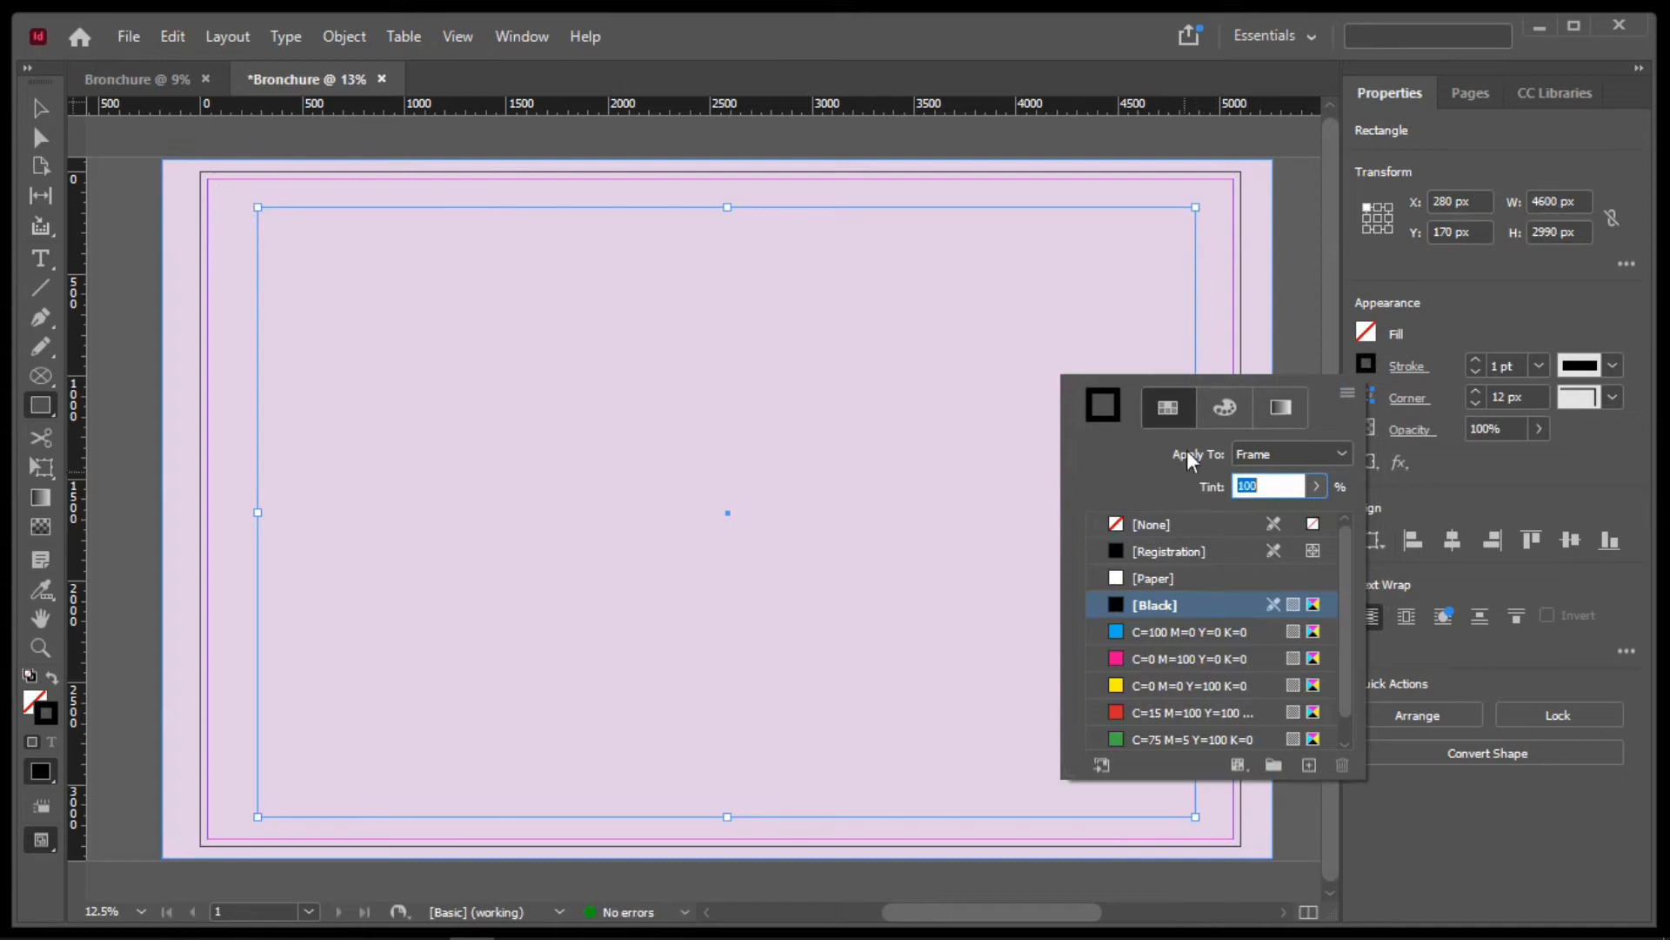
left_click(1476, 359)
left_click(1476, 359)
left_click(1476, 359)
left_click(1476, 360)
left_click(1476, 360)
left_click(1476, 359)
left_click(1476, 359)
left_click(1476, 359)
left_click(1475, 359)
left_click(1475, 359)
left_click(1476, 360)
left_click(1476, 359)
left_click(1476, 359)
left_click(1475, 360)
left_click(1475, 359)
left_click(1476, 360)
left_click(1475, 360)
left_click(1476, 359)
left_click(1475, 360)
left_click(1475, 360)
left_click(1475, 359)
left_click(1474, 359)
left_click(1474, 359)
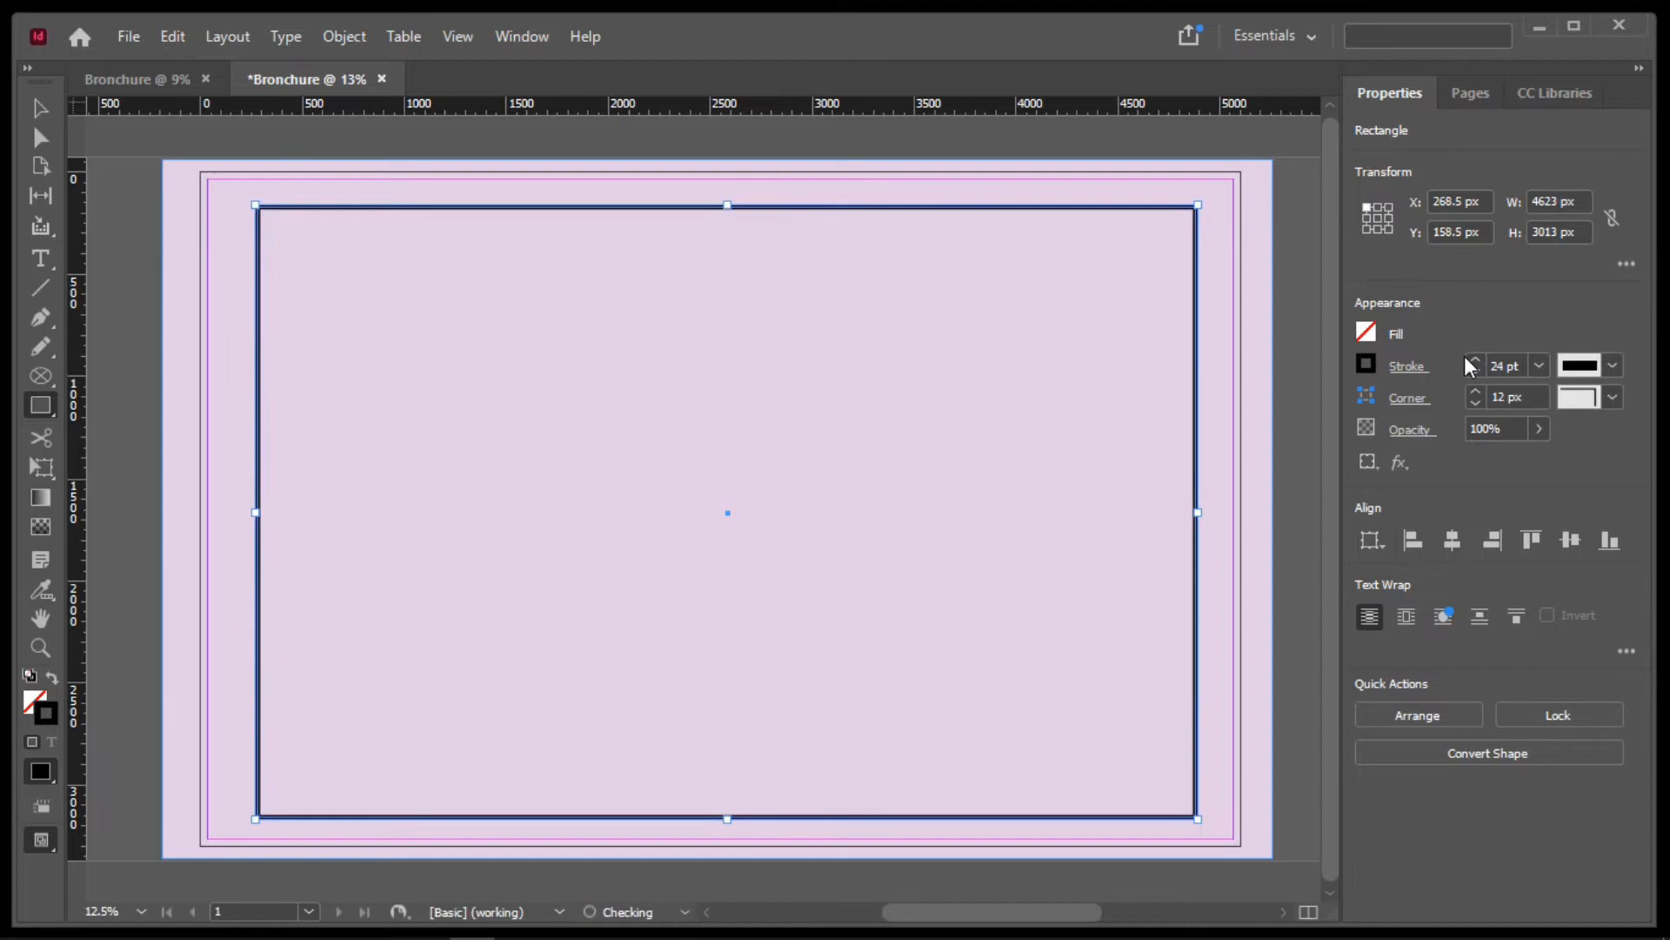
left_click(1475, 360)
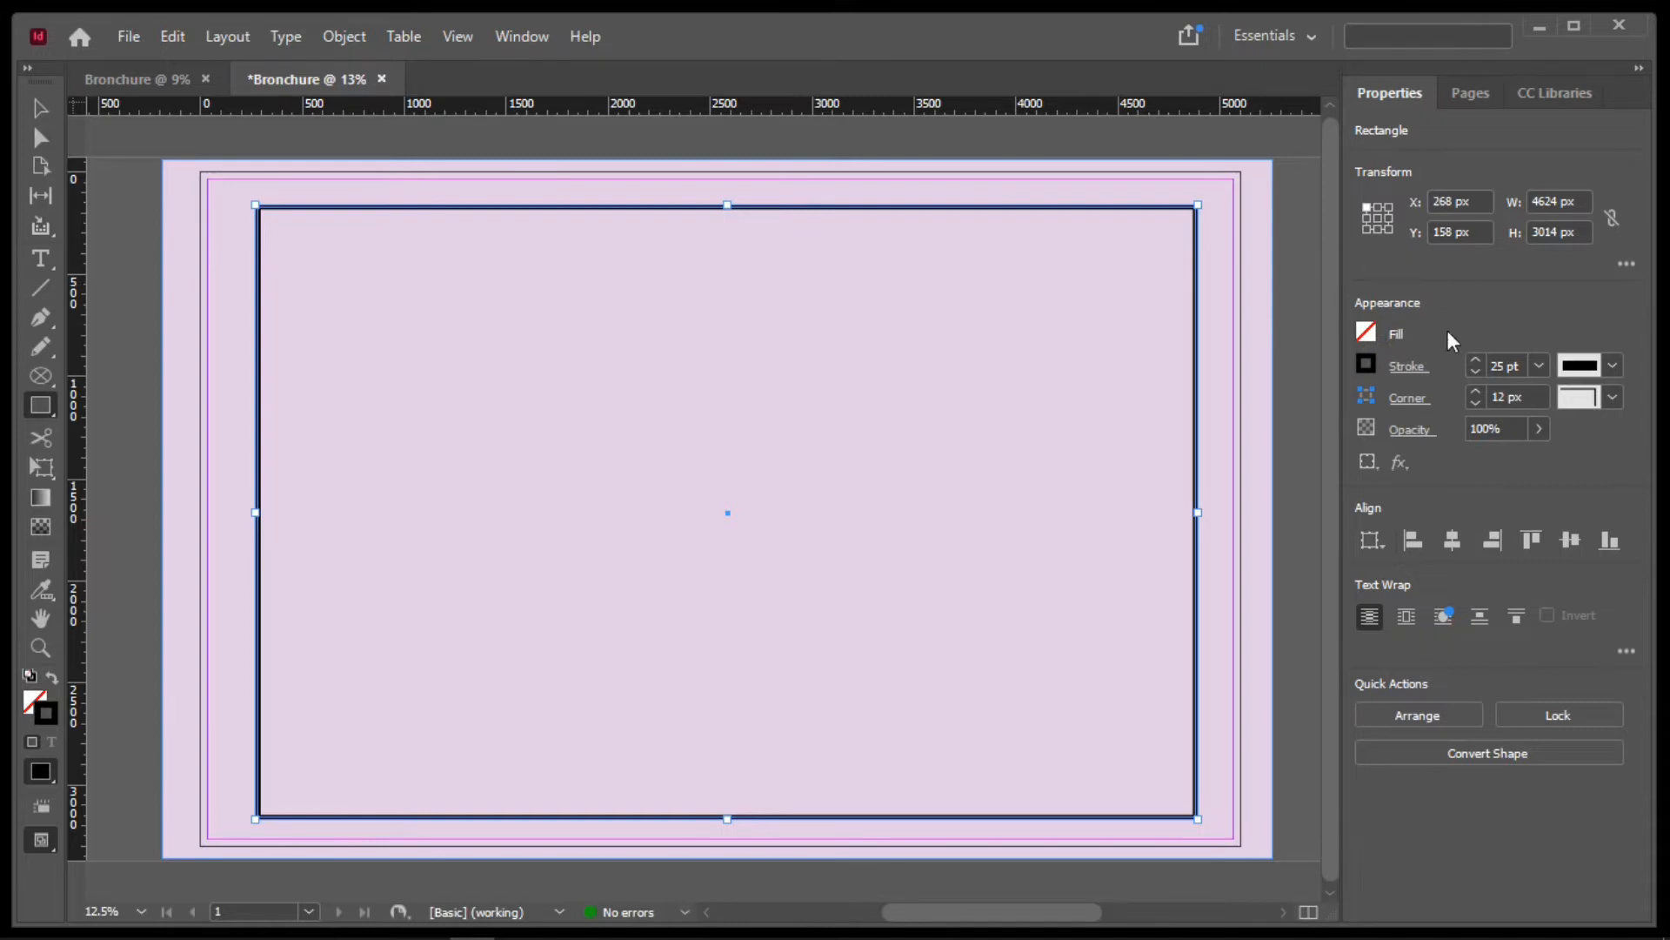
Try a 40% black tint and then white on the inner rectangle's stroke
left_click(1373, 364)
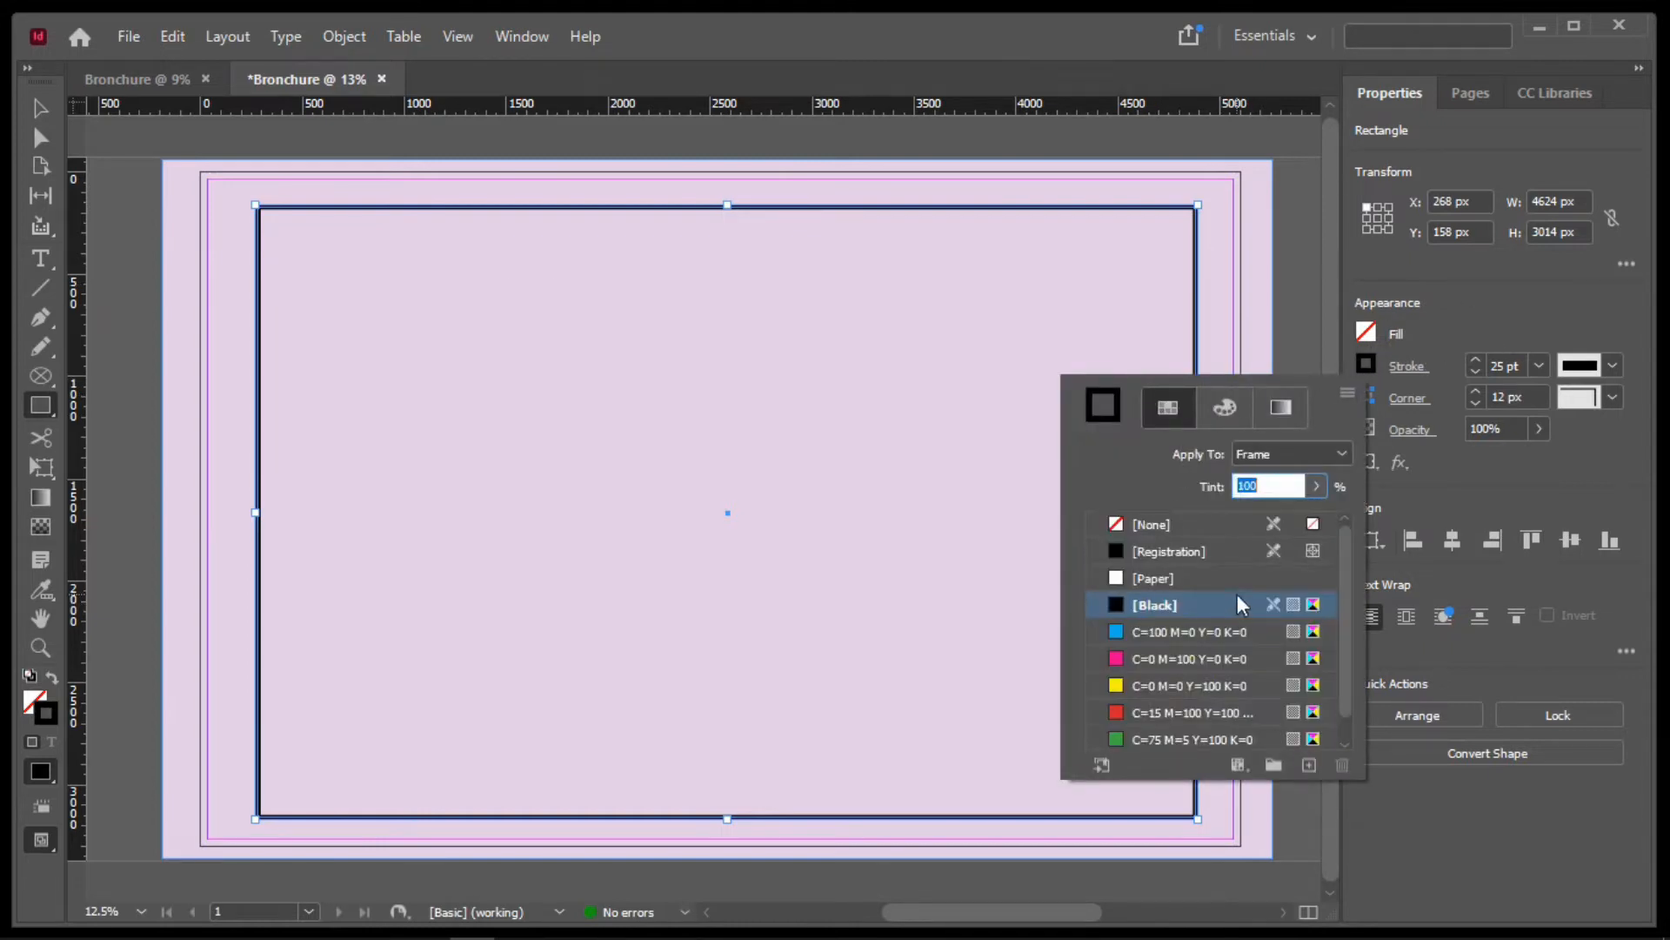
scroll(1209, 631, "down", 1)
scroll(1186, 613, "up", 1)
left_click(1228, 406)
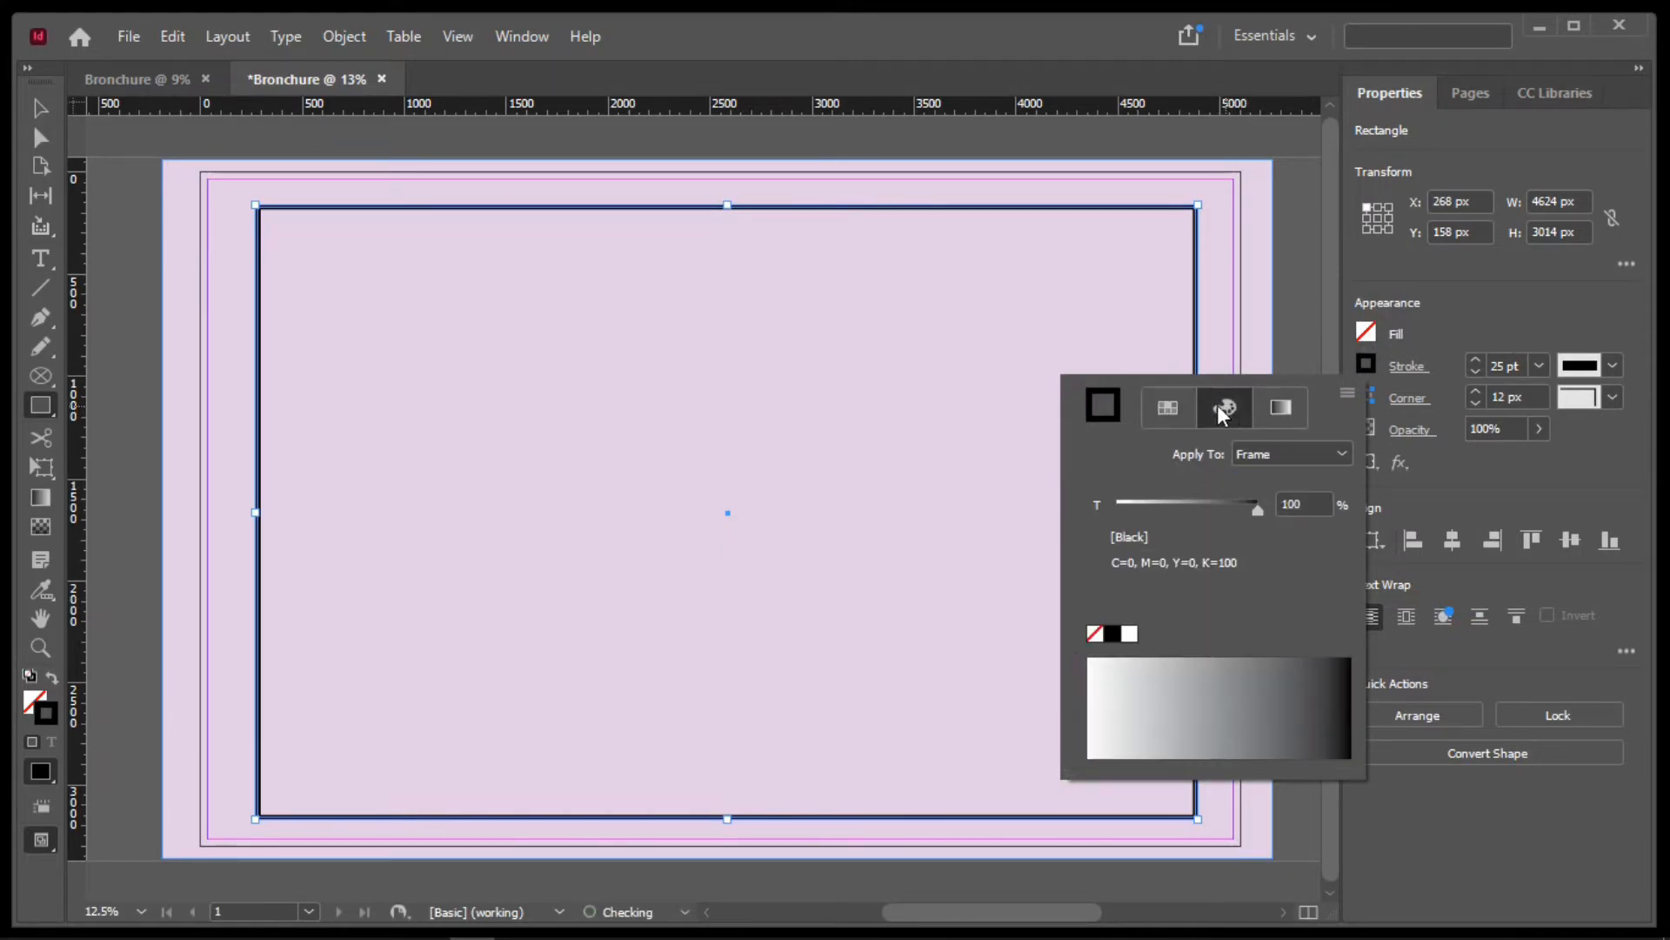
left_click(1169, 407)
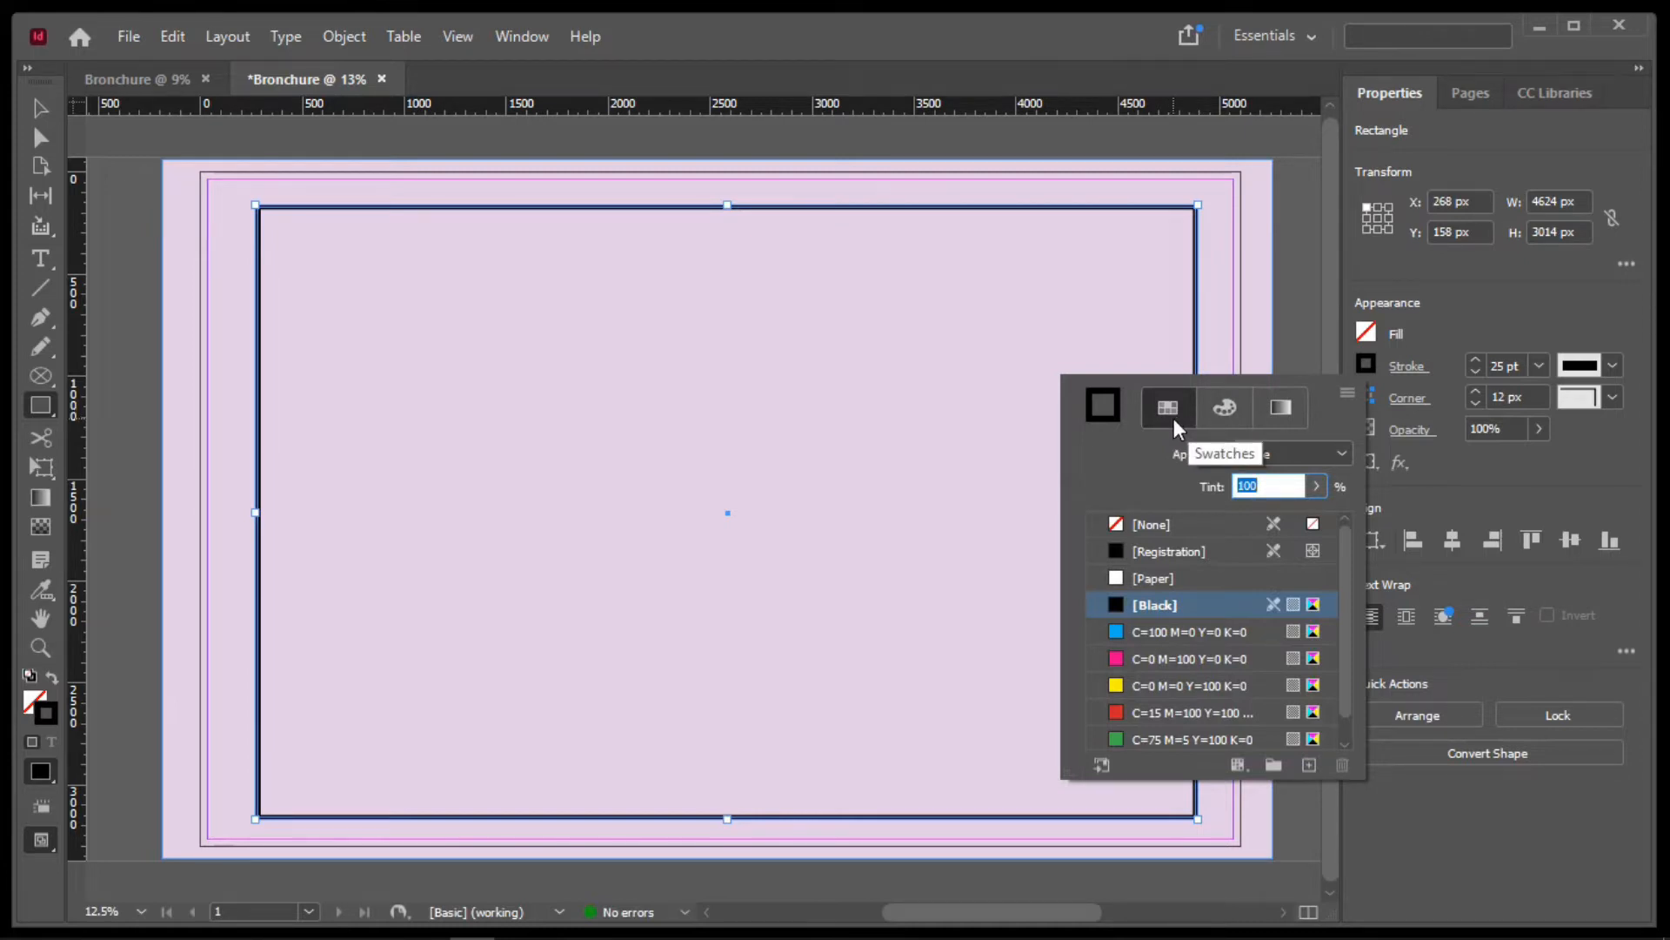
scroll(1217, 629, "down", 1)
scroll(1214, 625, "up", 1)
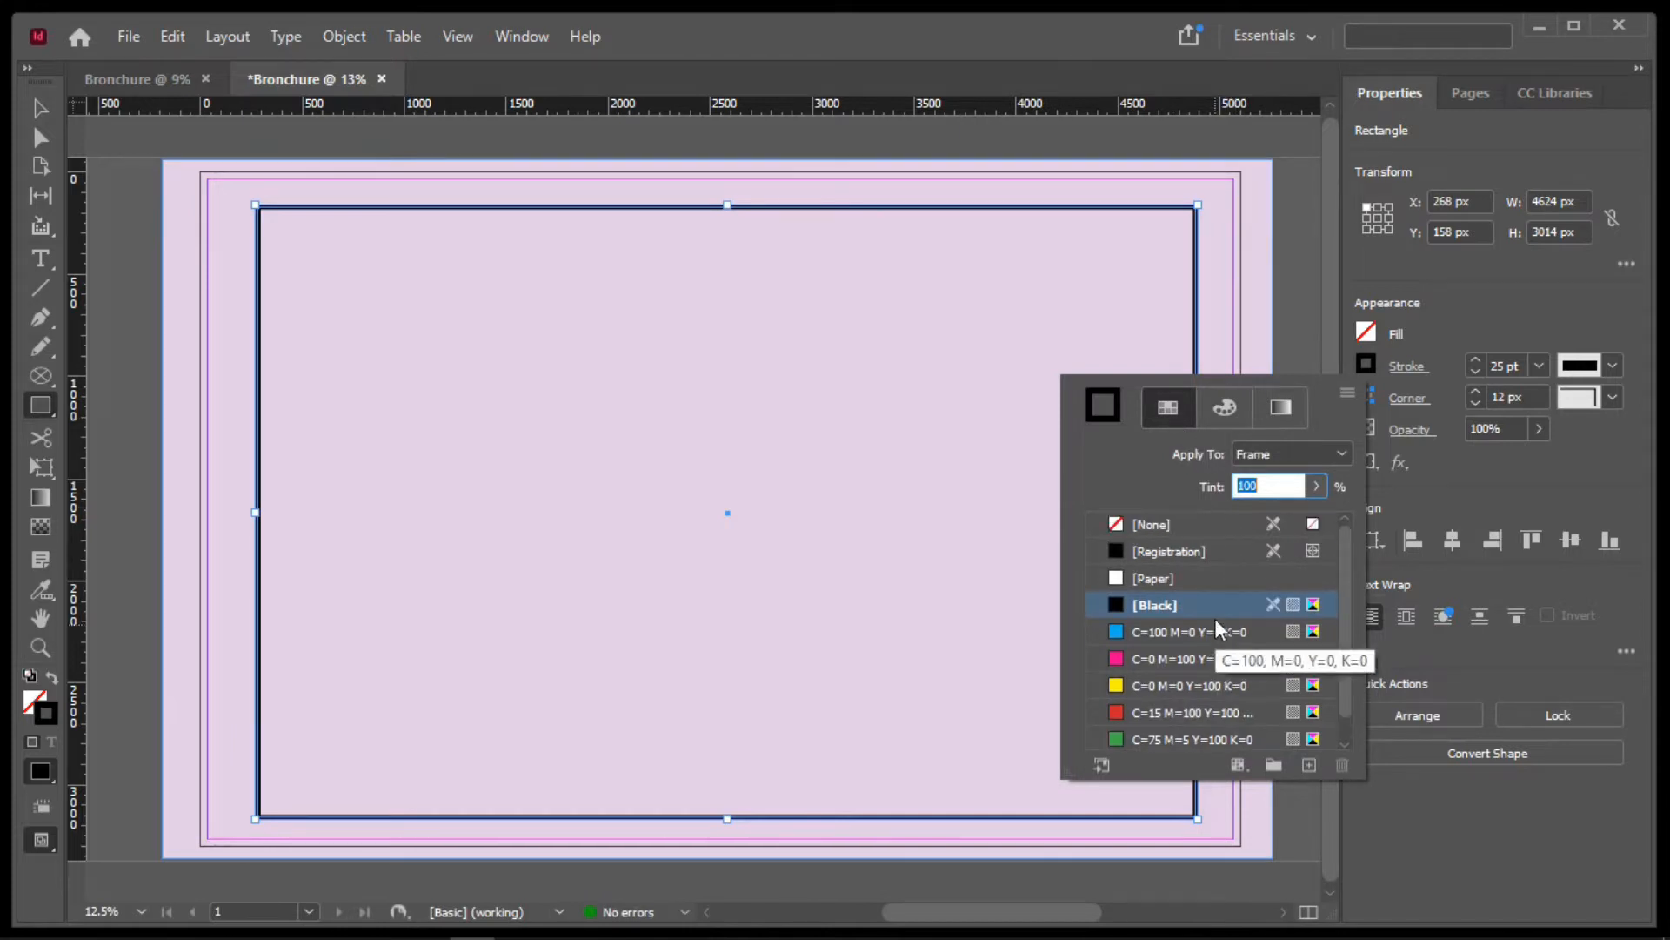
left_click(1230, 404)
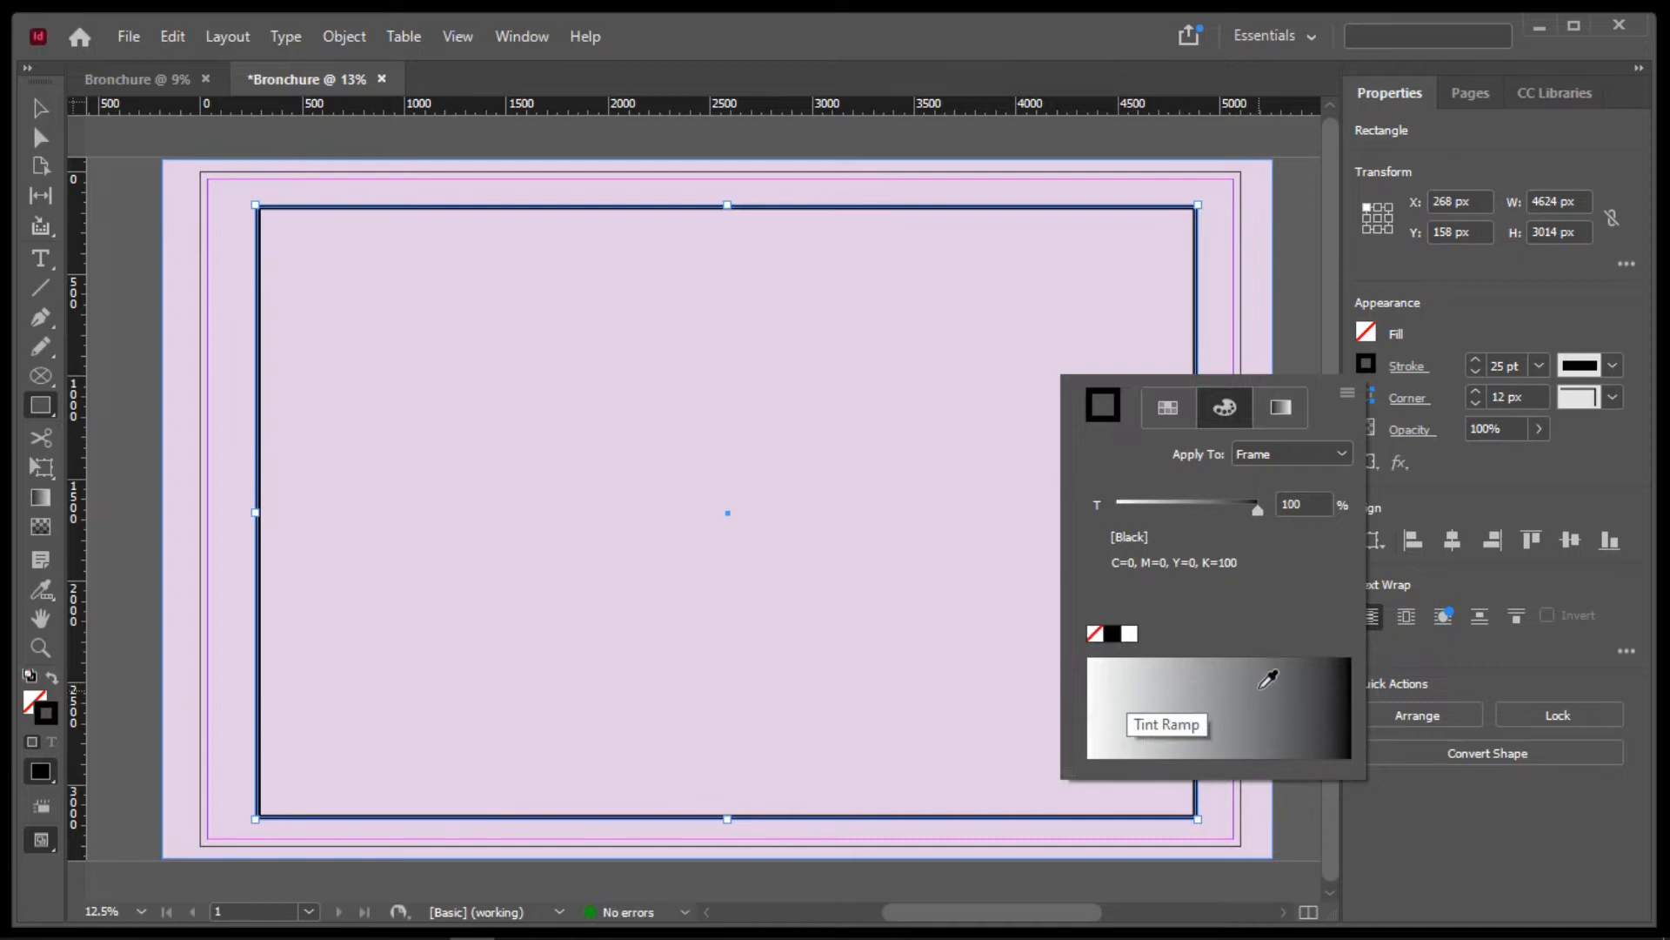
left_click(1197, 694)
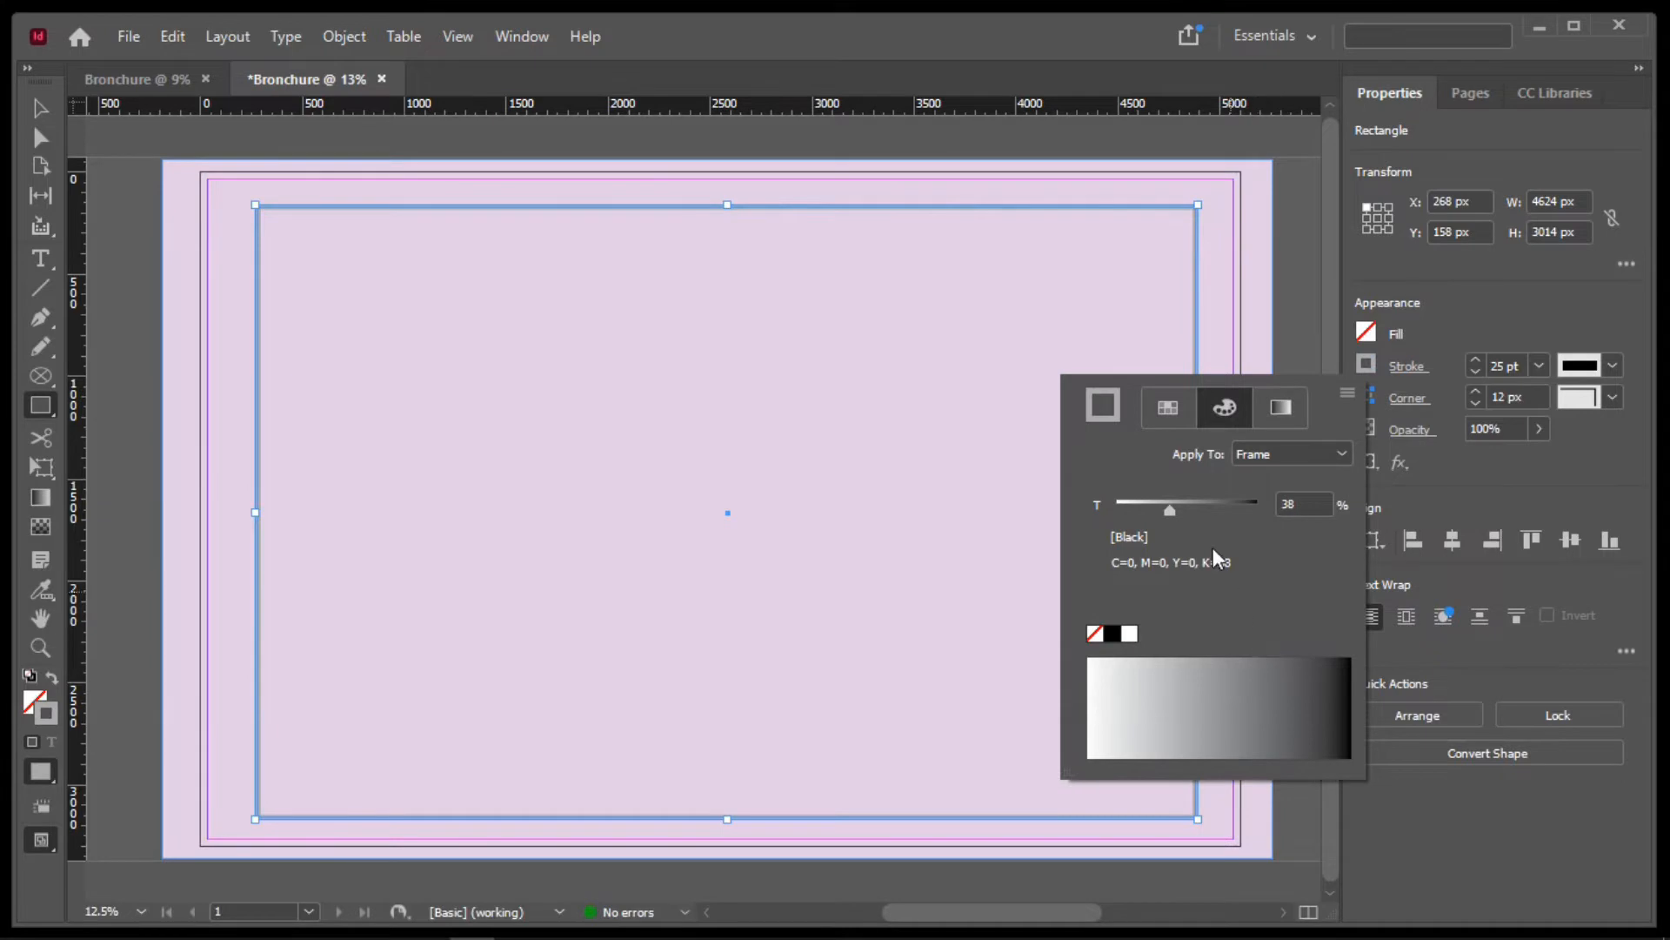
mouse_move(1171, 514)
left_mouse_down()
mouse_move(1242, 521)
mouse_move(1173, 510)
left_mouse_up()
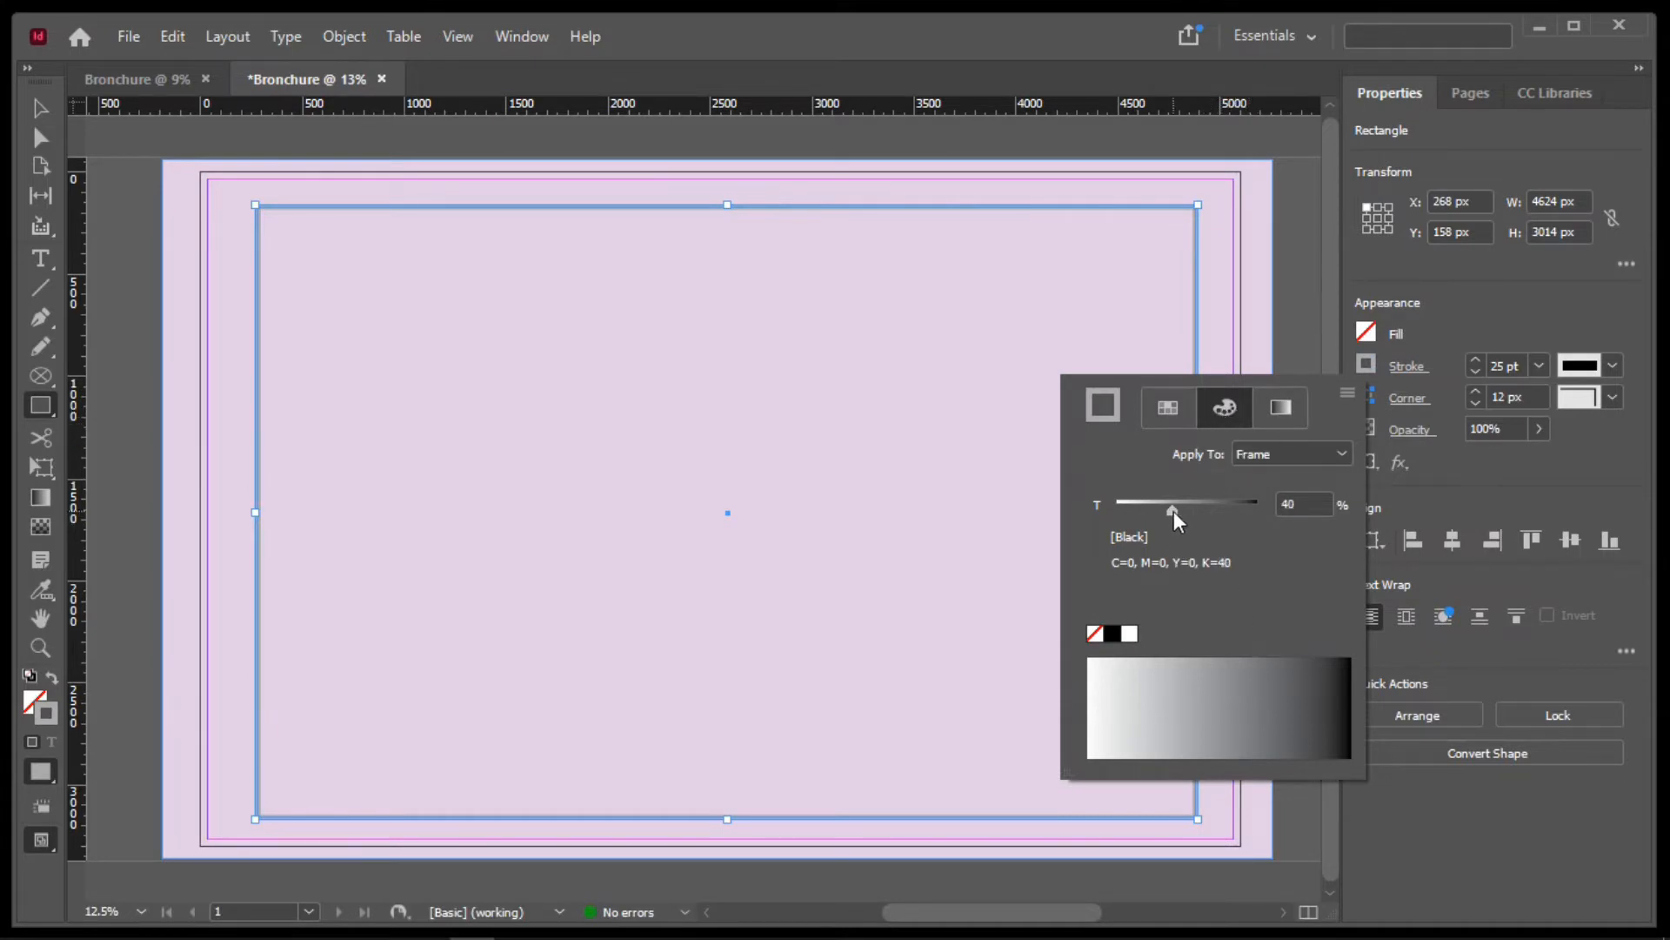
left_click(1129, 633)
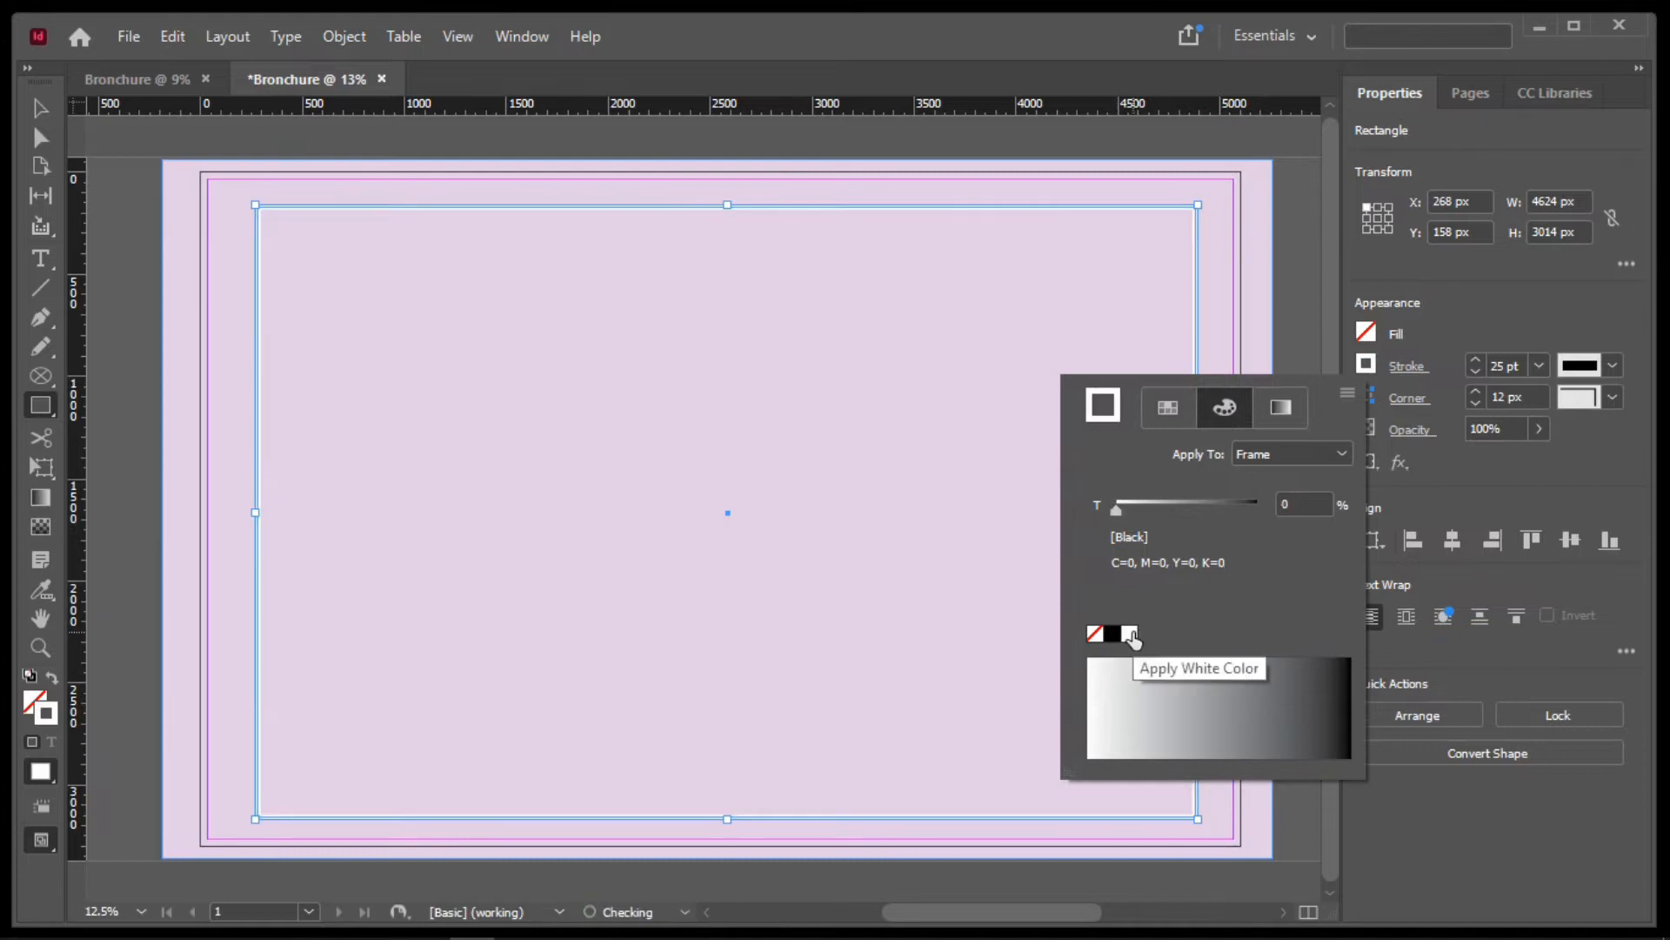
Set the inner rectangle's stroke to the red swatch C=15 M=100 Y=100 K=0 at a 92% tint
left_click(1167, 406)
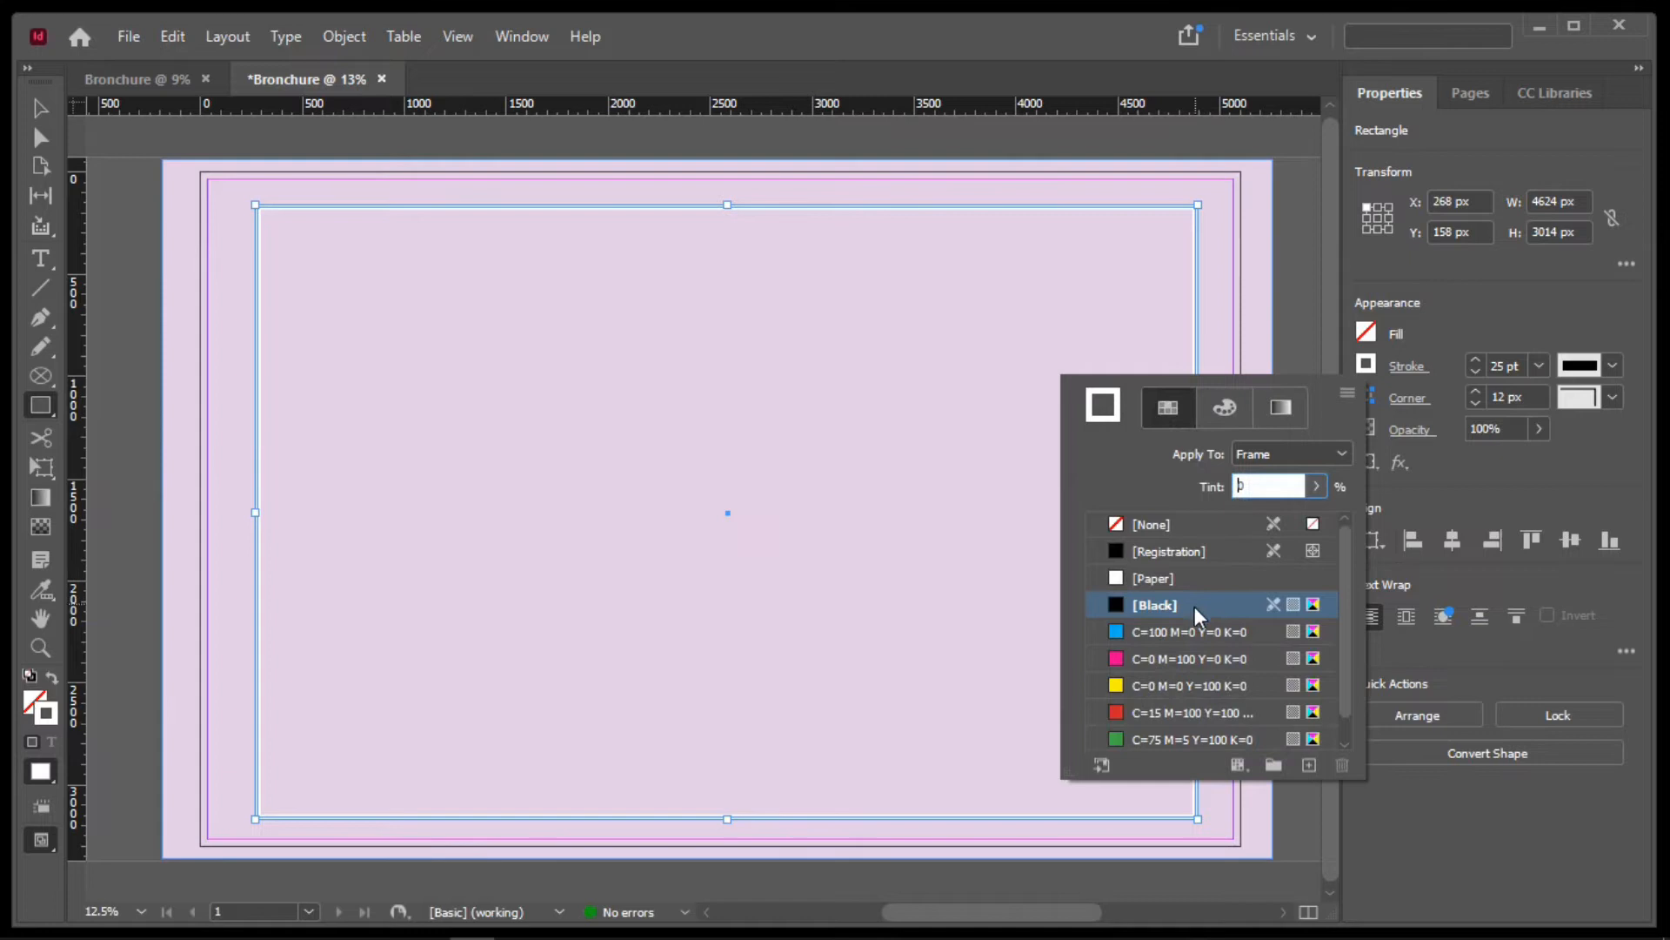
scroll(1192, 618, "down", 1)
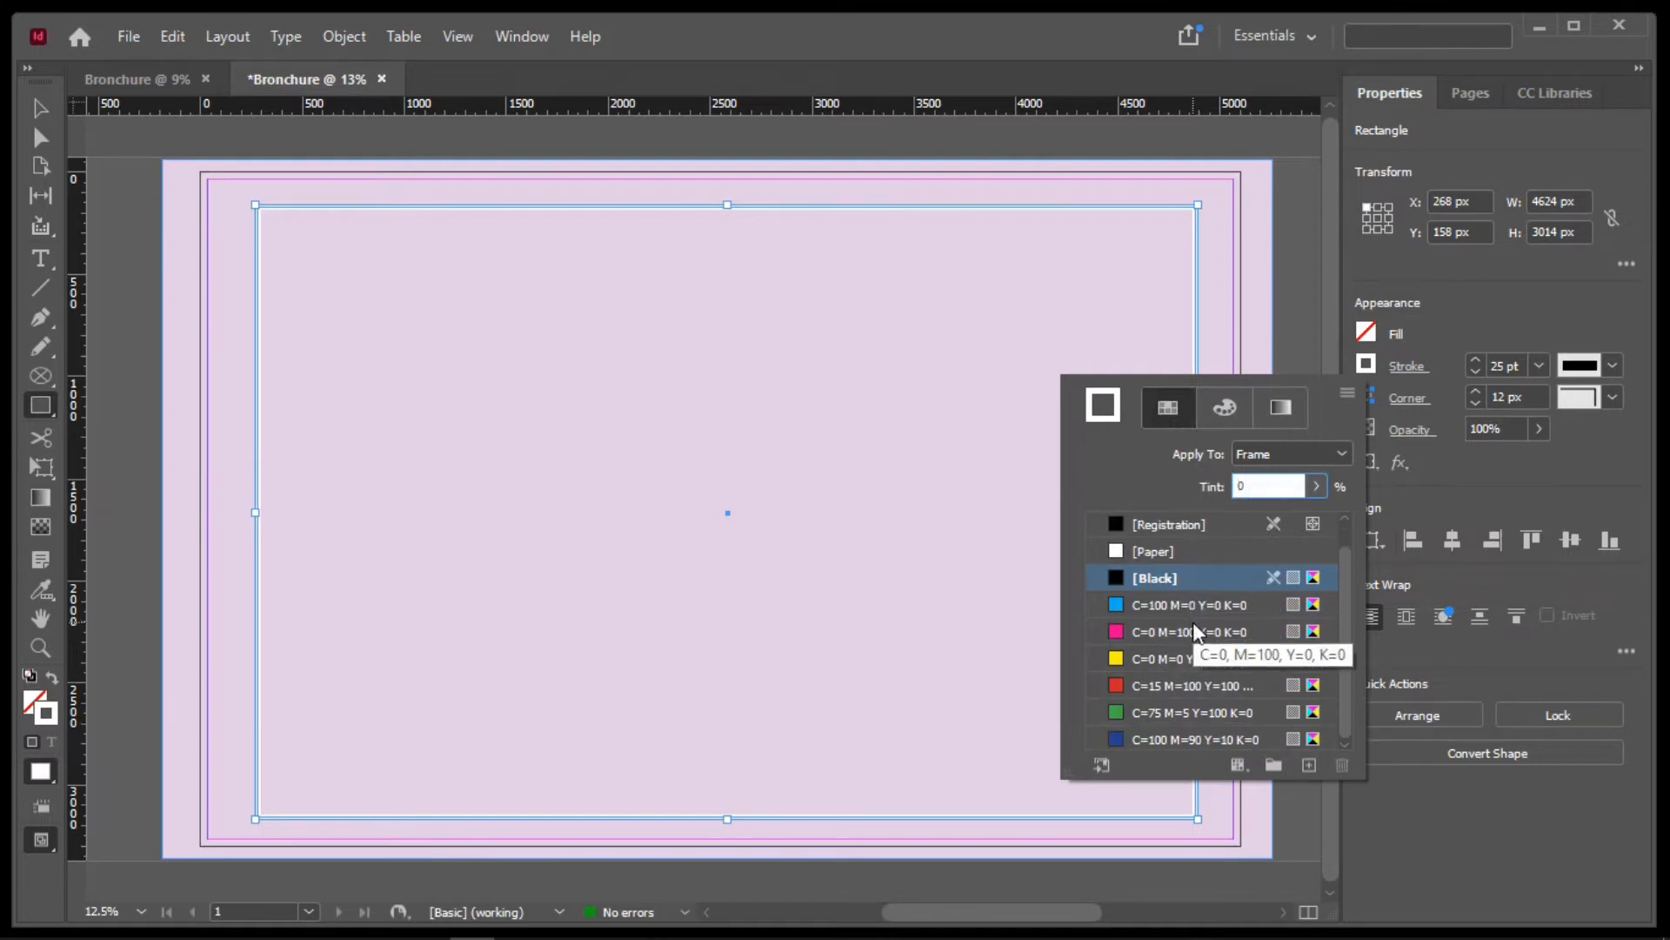
left_click(1175, 684)
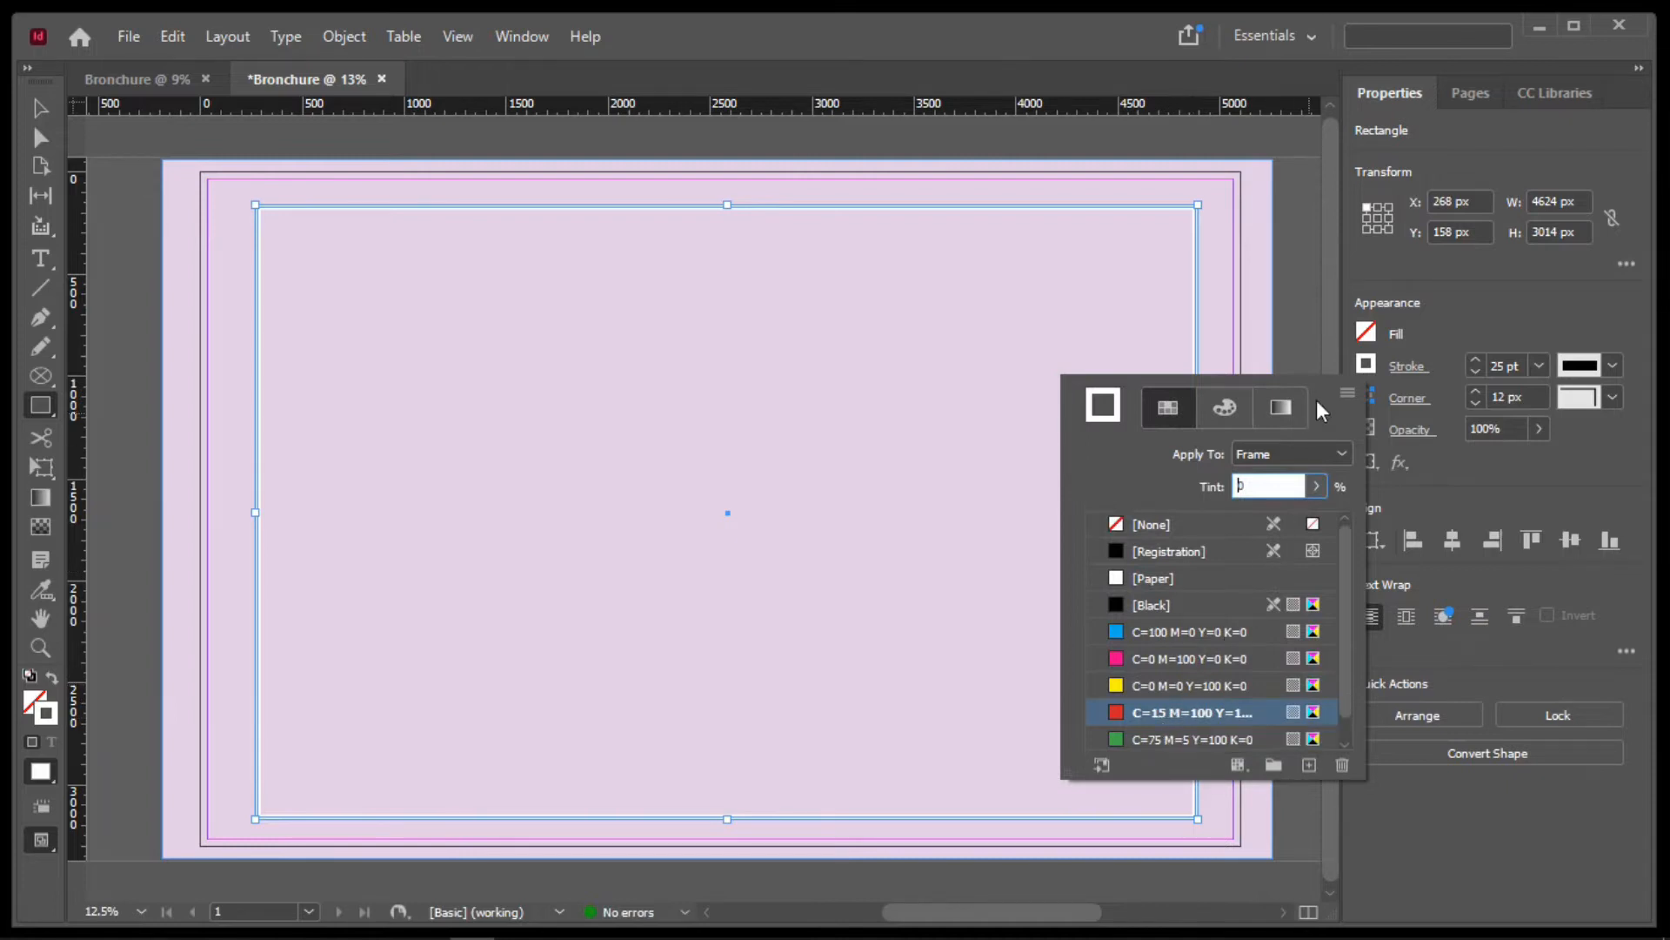
left_click(1407, 373)
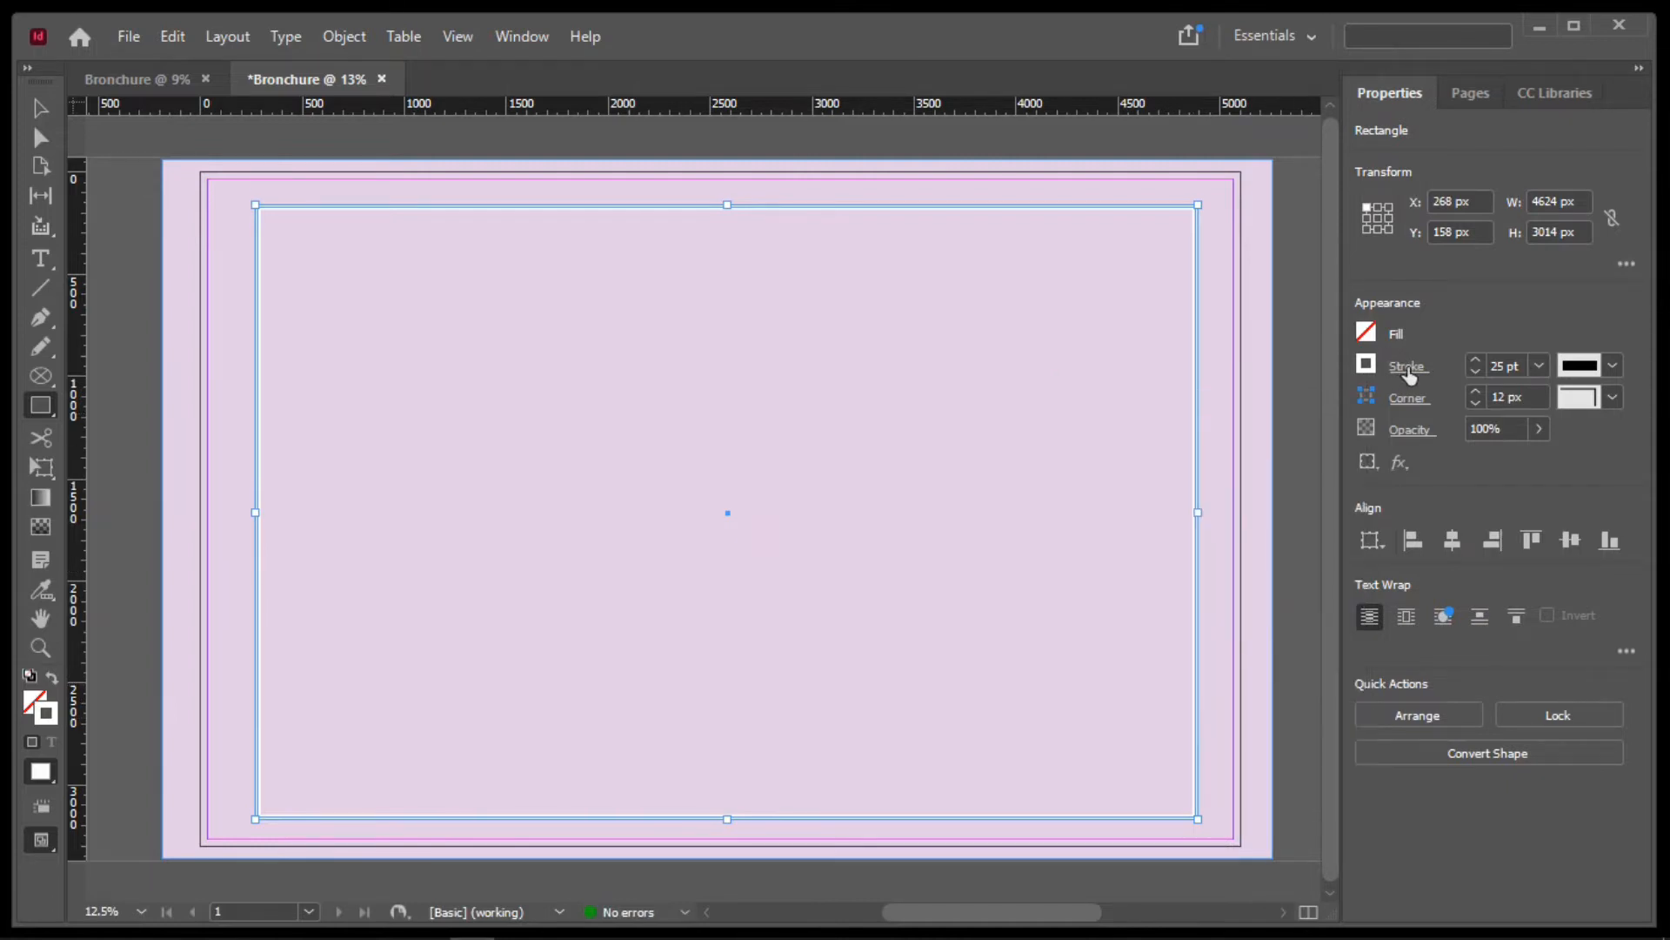
left_click(1369, 364)
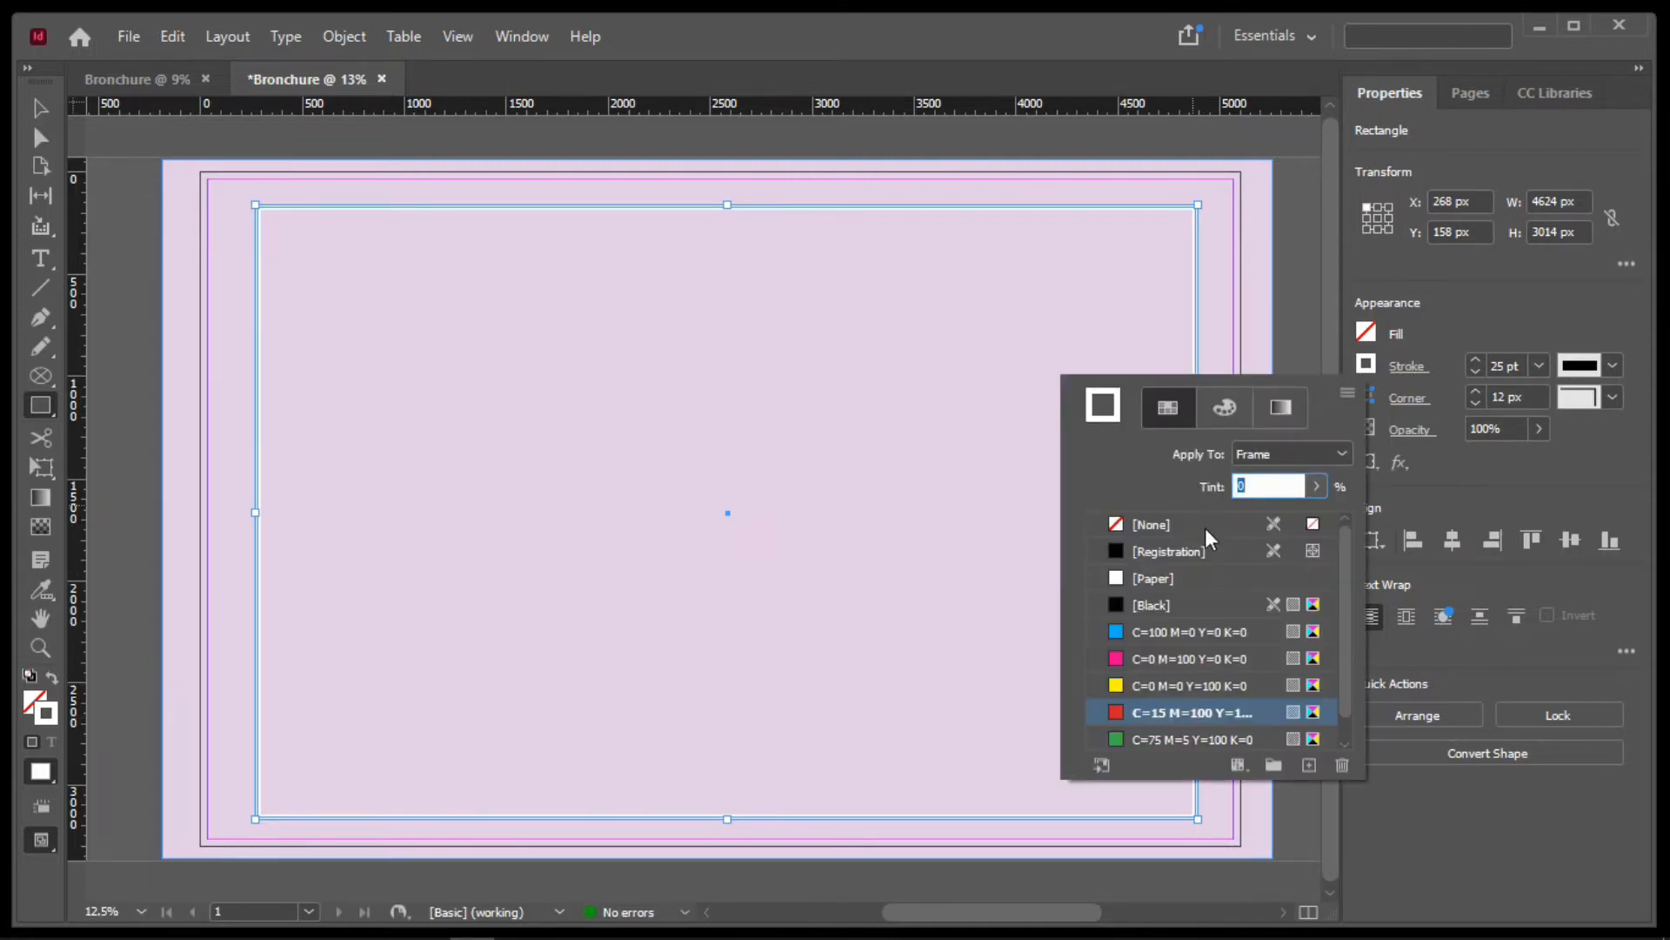
scroll(1204, 613, "down", 1)
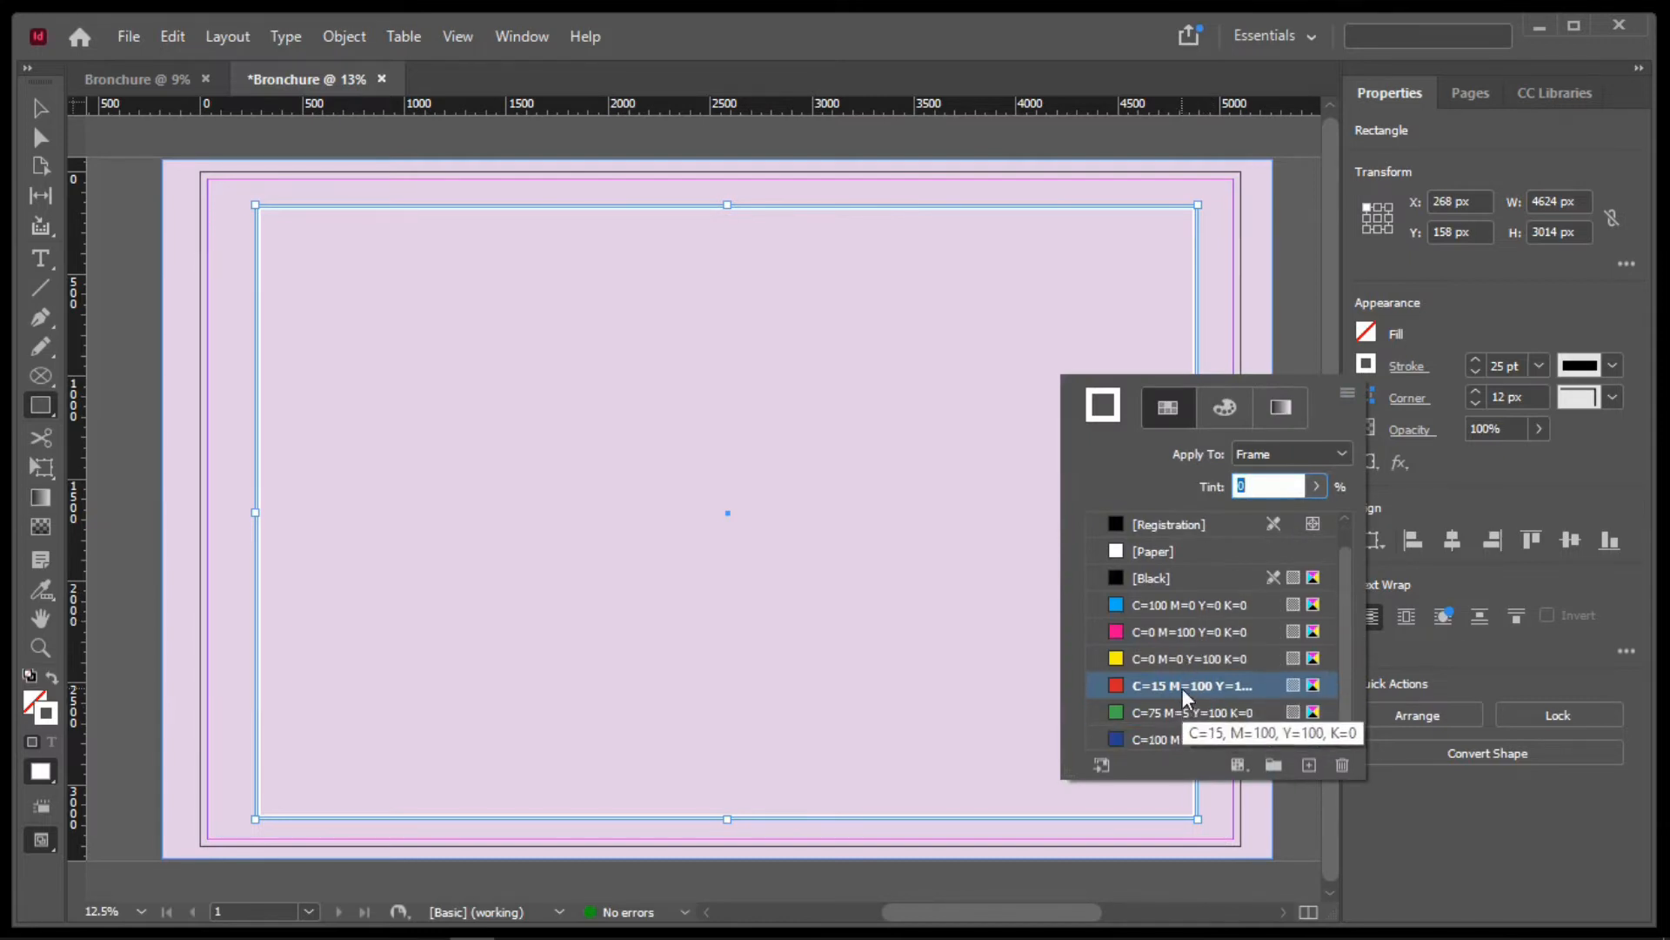
left_click(1226, 409)
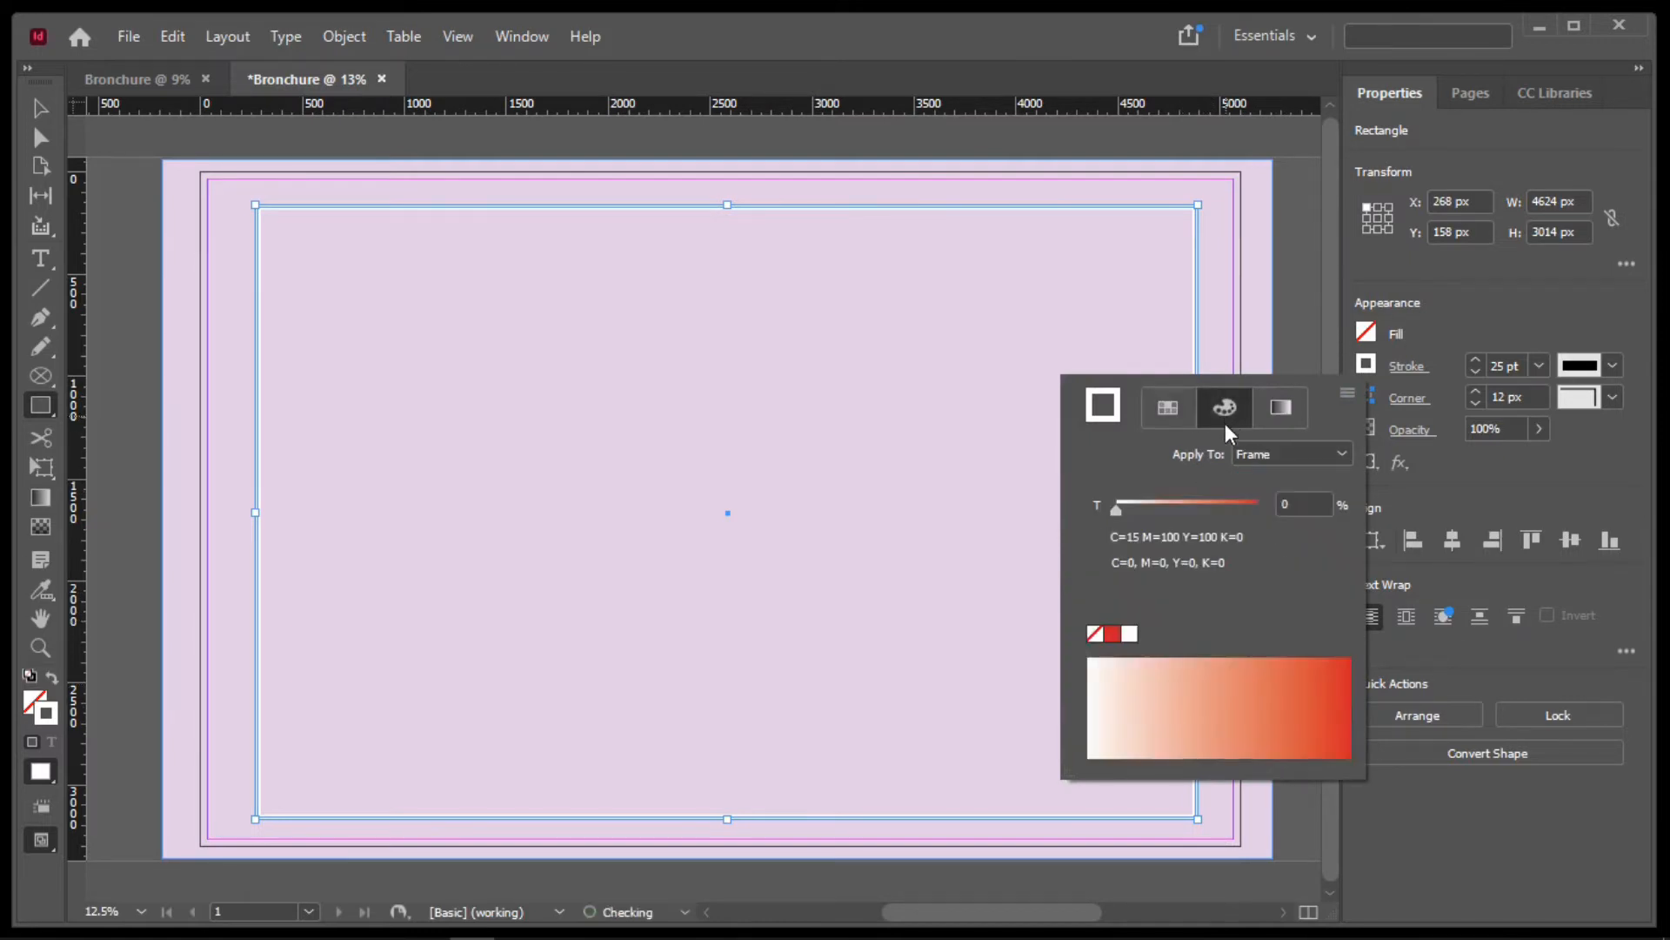
left_click(1231, 704)
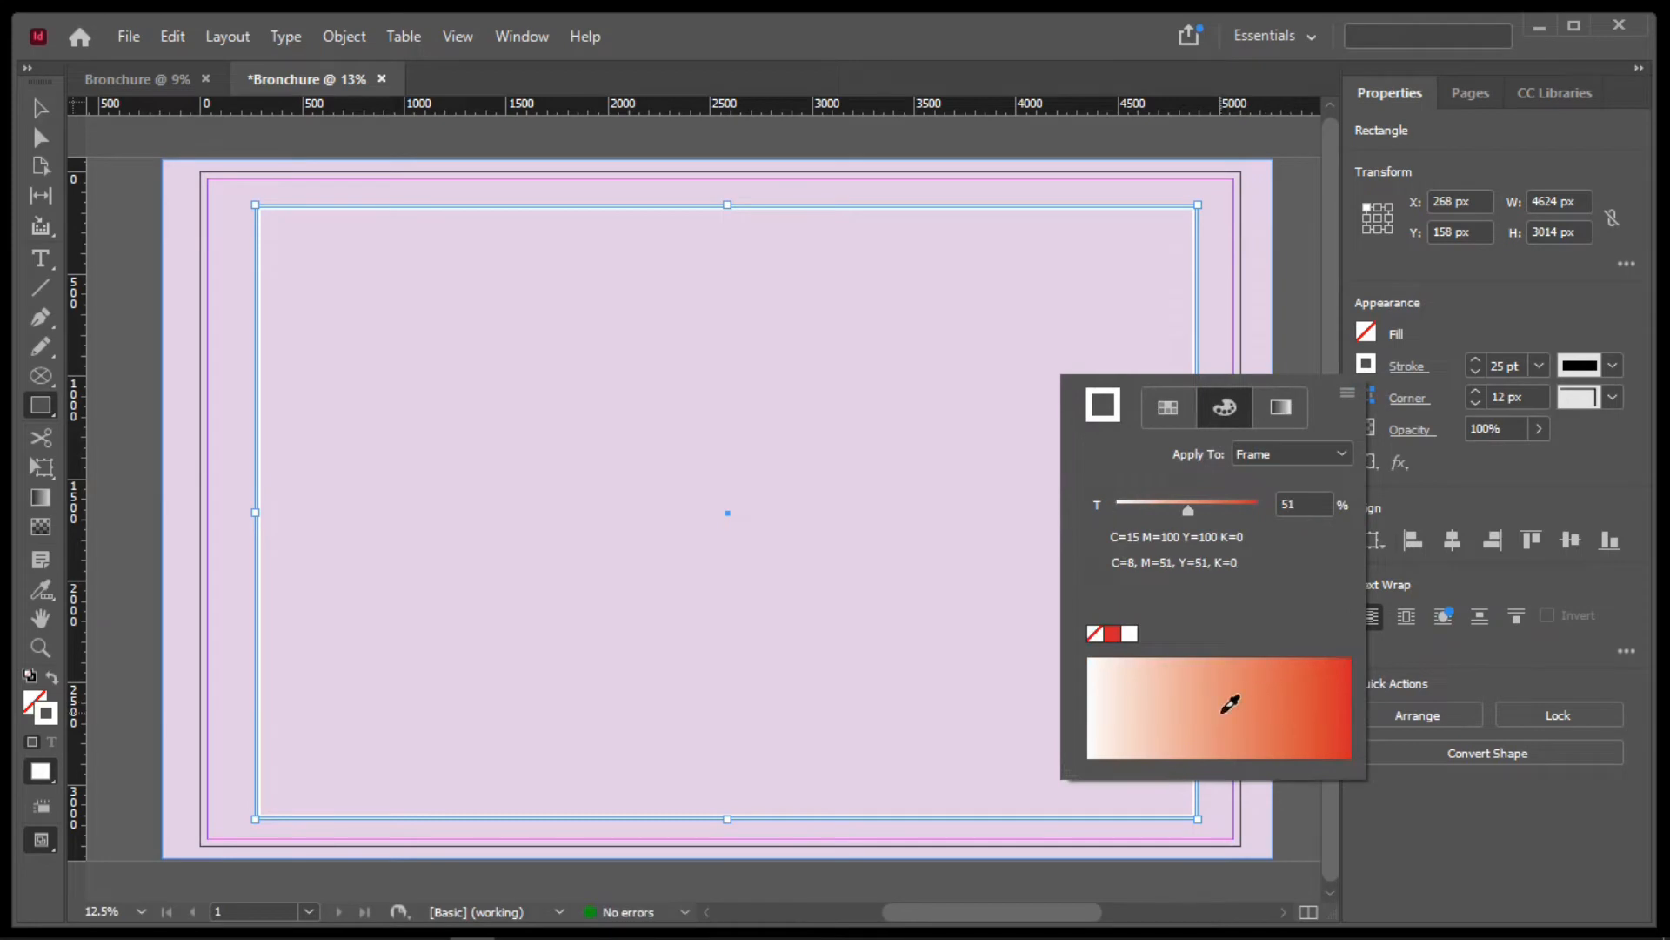
left_click(1328, 707)
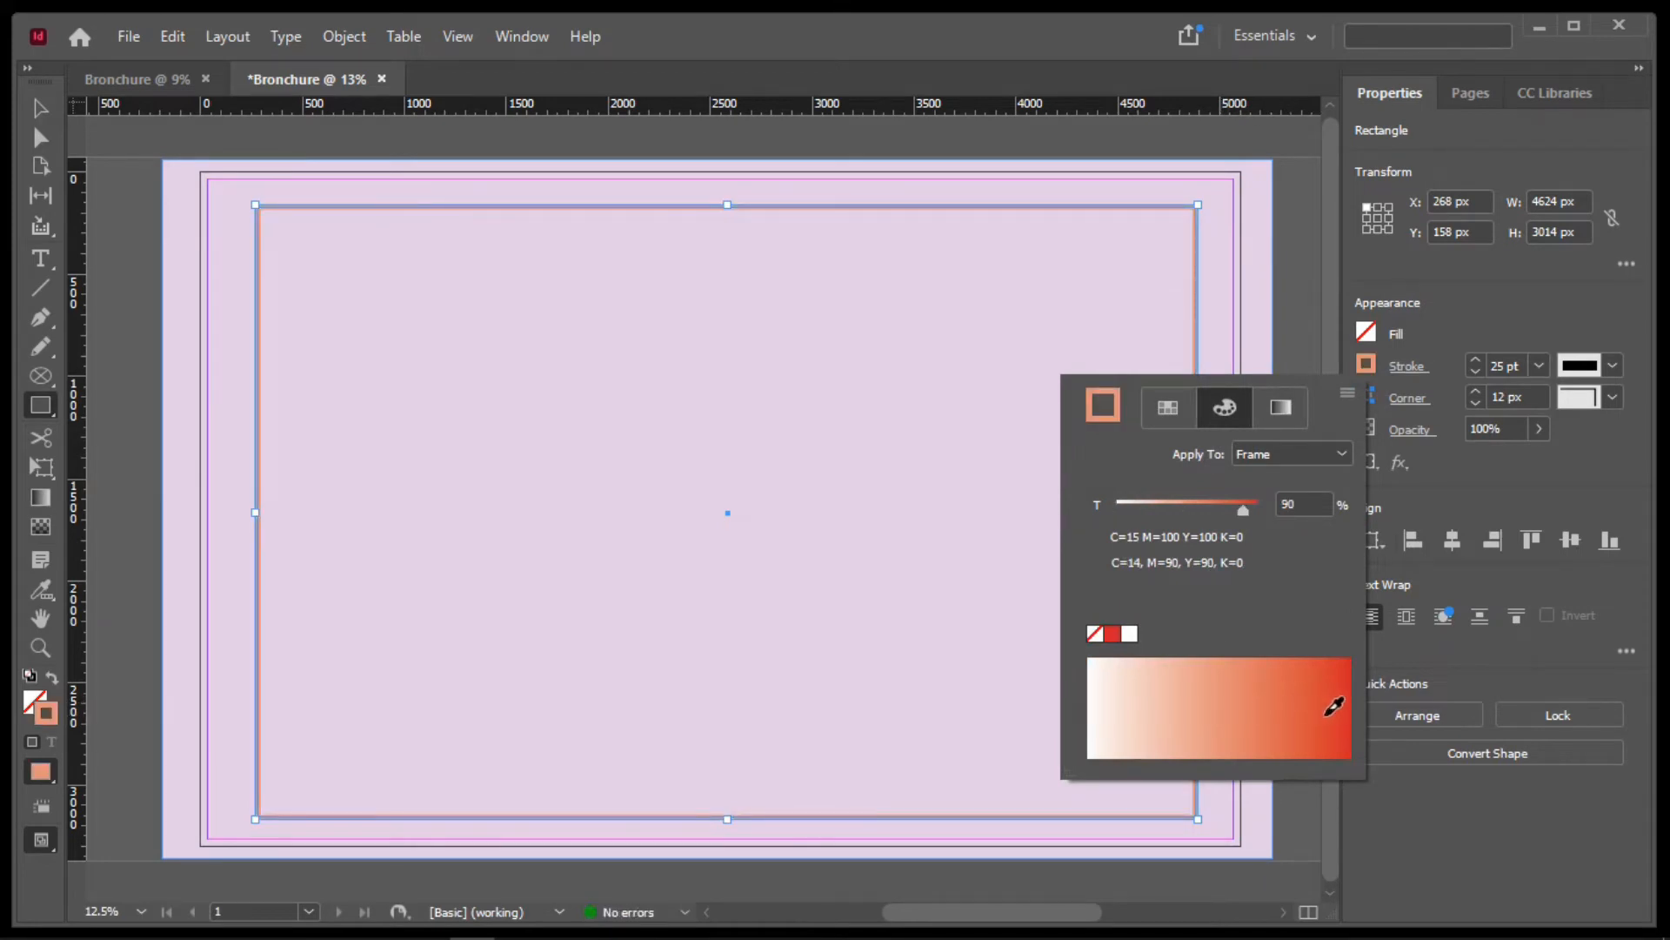
left_click(1340, 722)
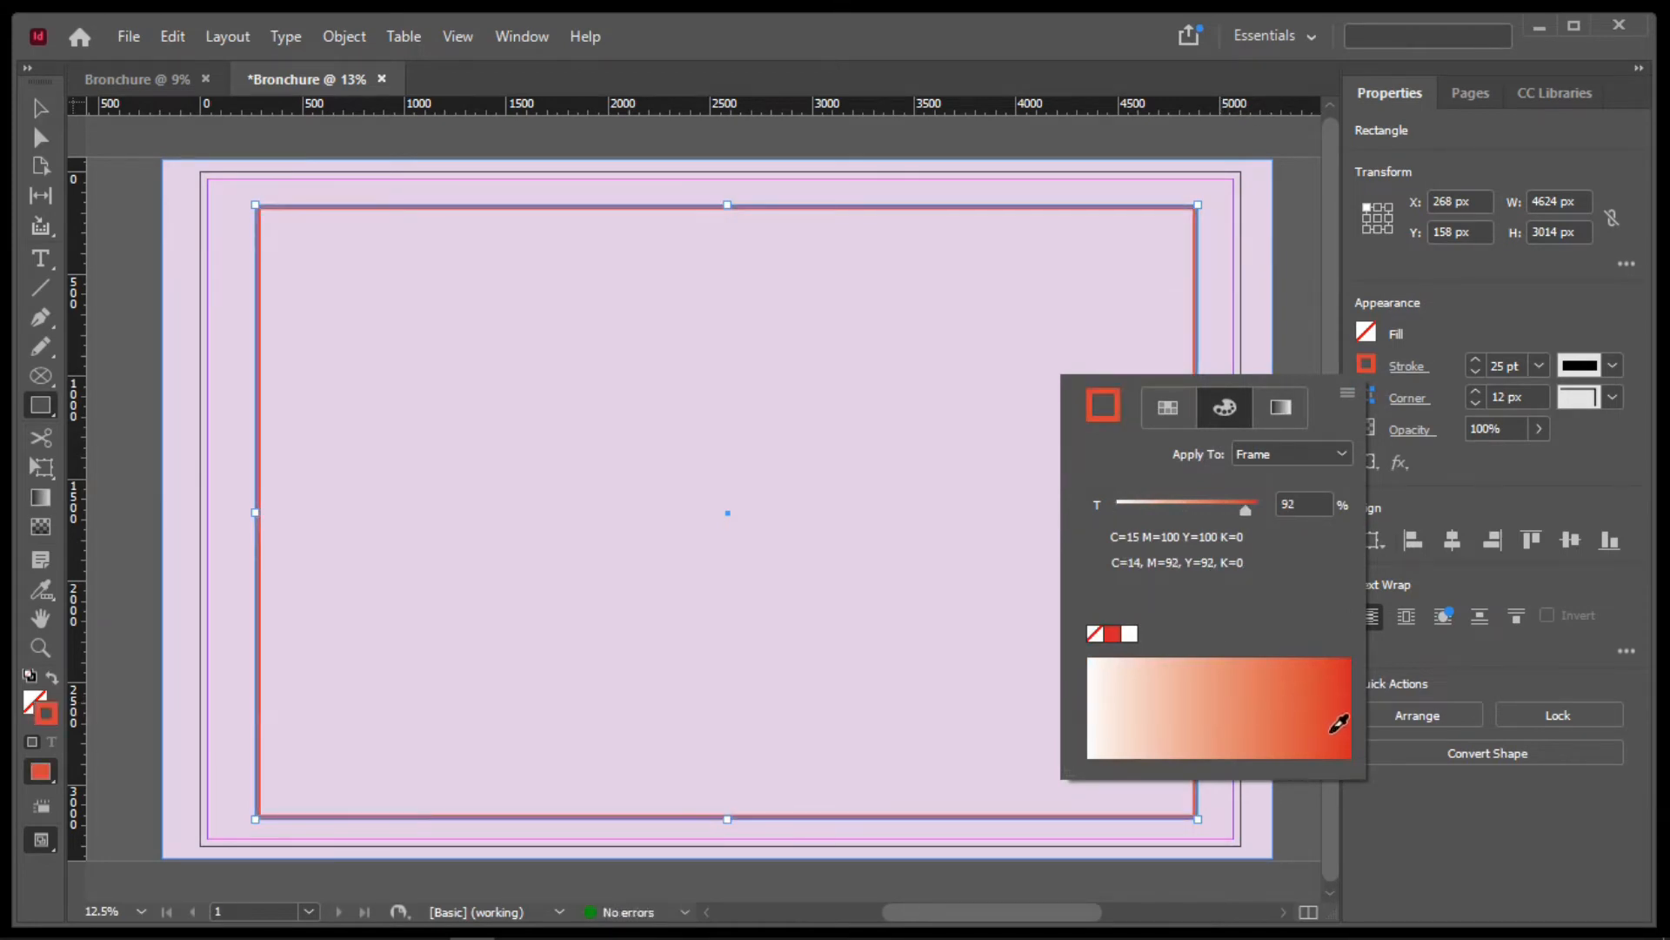
left_click(1472, 331)
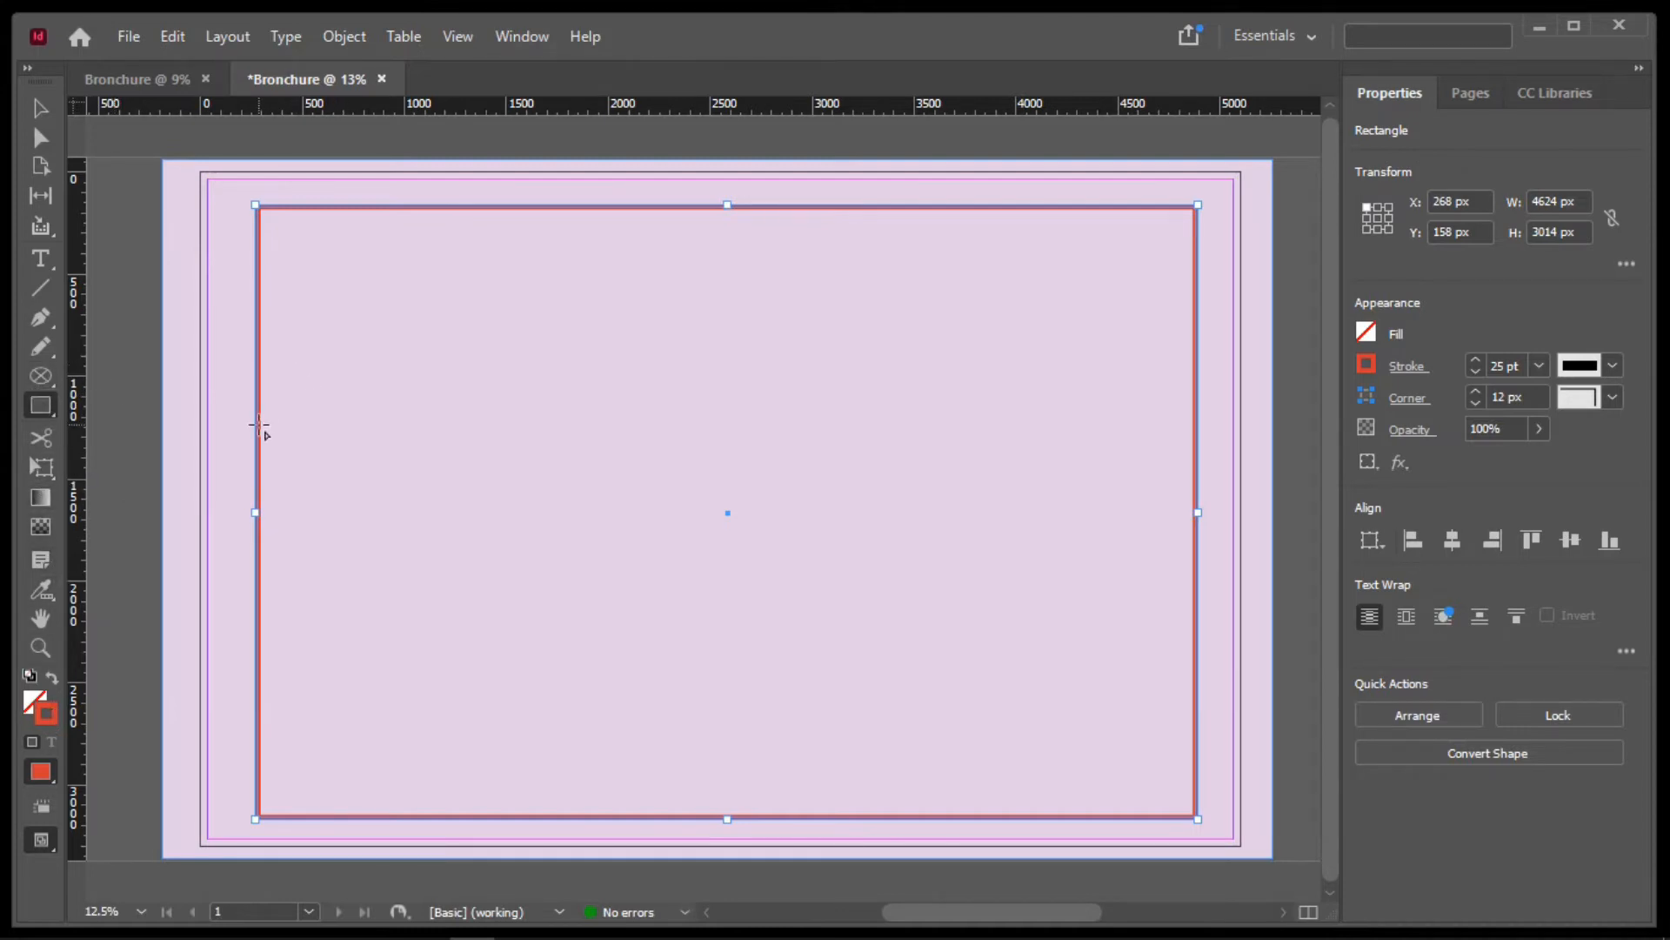
Draw a rectangle about 1402 x 820 px against the frame's left edge and fill it with the C=15 M=100 Y=100 red swatch
mouse_move(260, 426)
left_mouse_down()
mouse_move(298, 452)
mouse_move(354, 553)
mouse_move(541, 593)
left_mouse_up()
left_click_drag(537, 593, 540, 595)
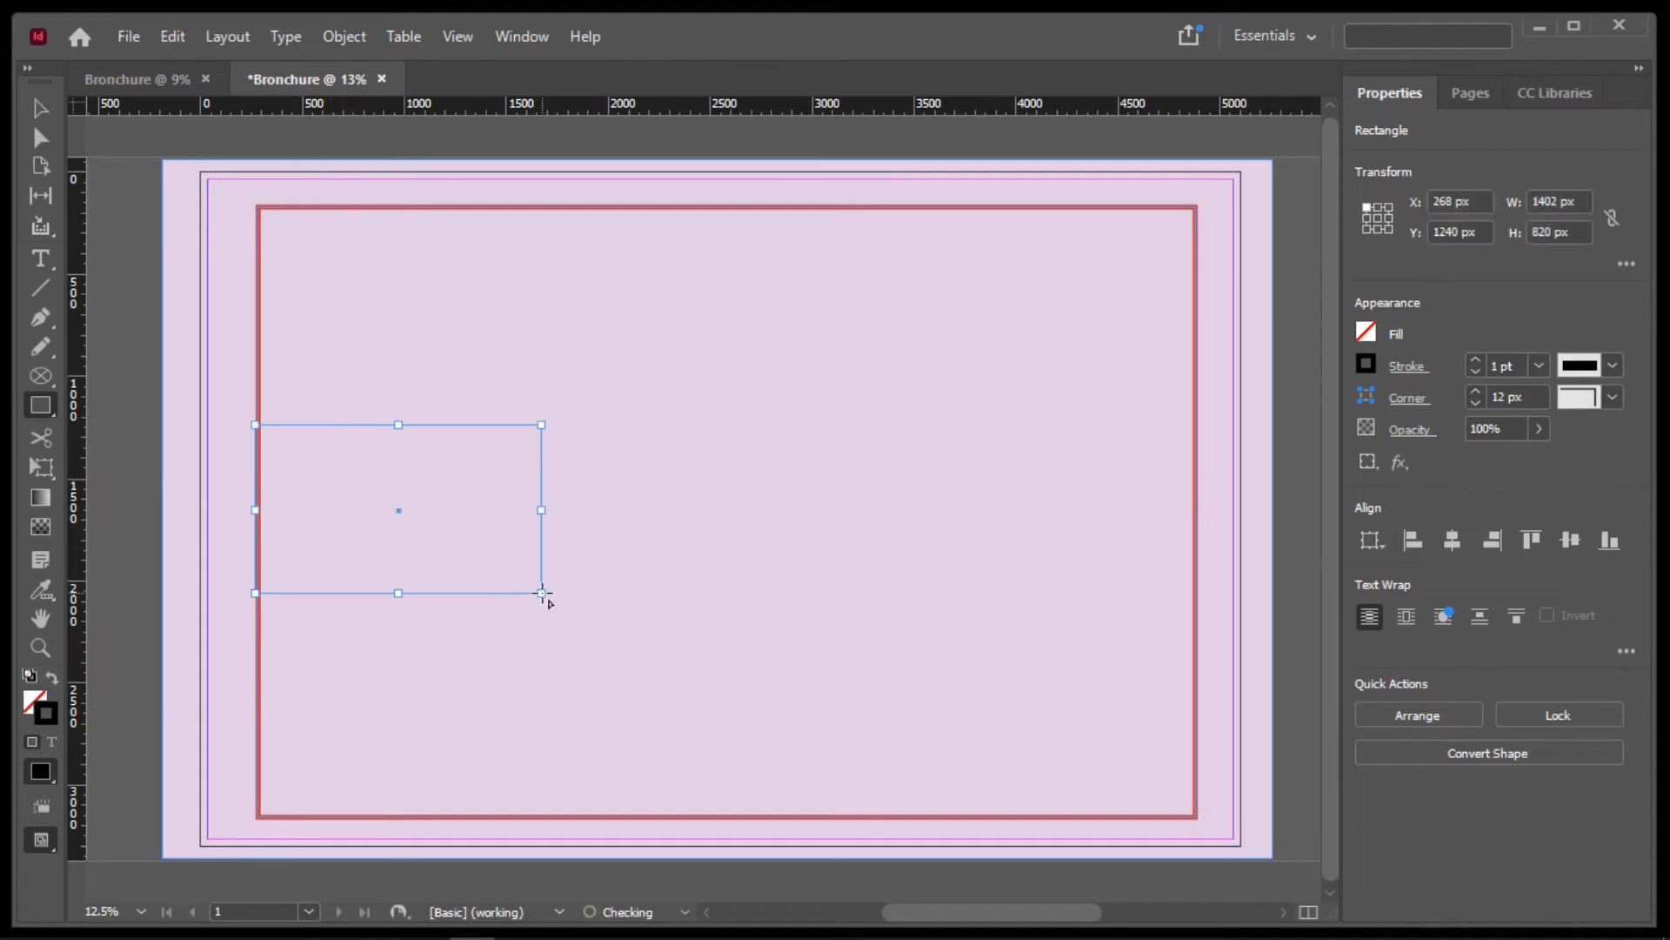
left_click(1368, 332)
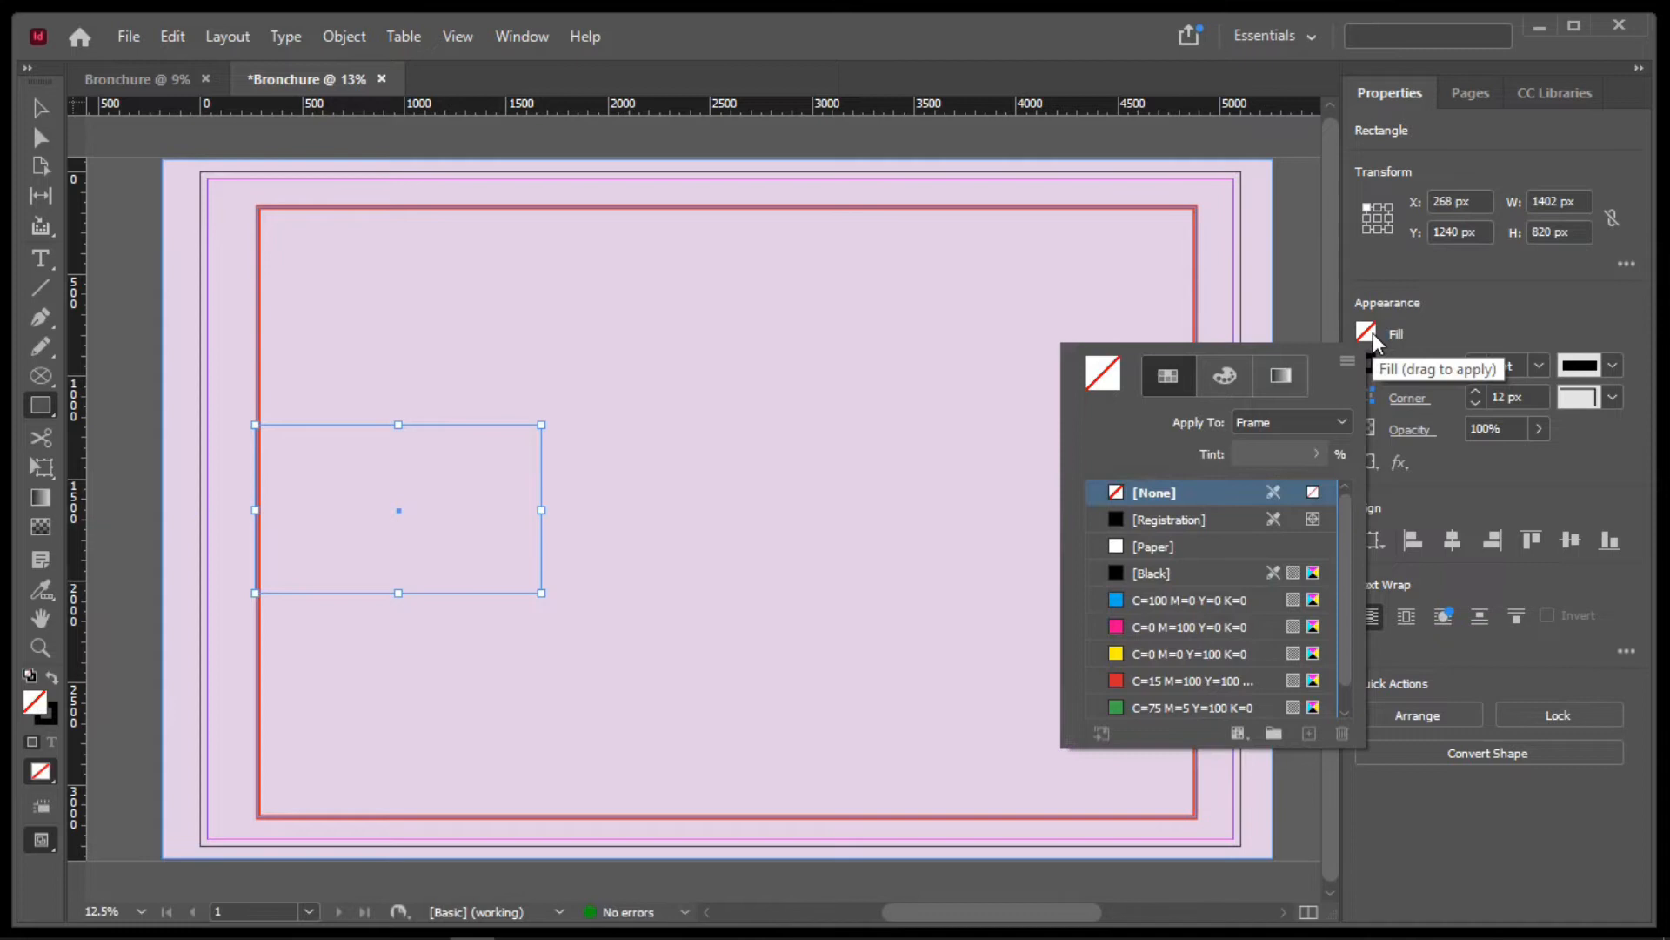
scroll(1206, 609, "down", 1)
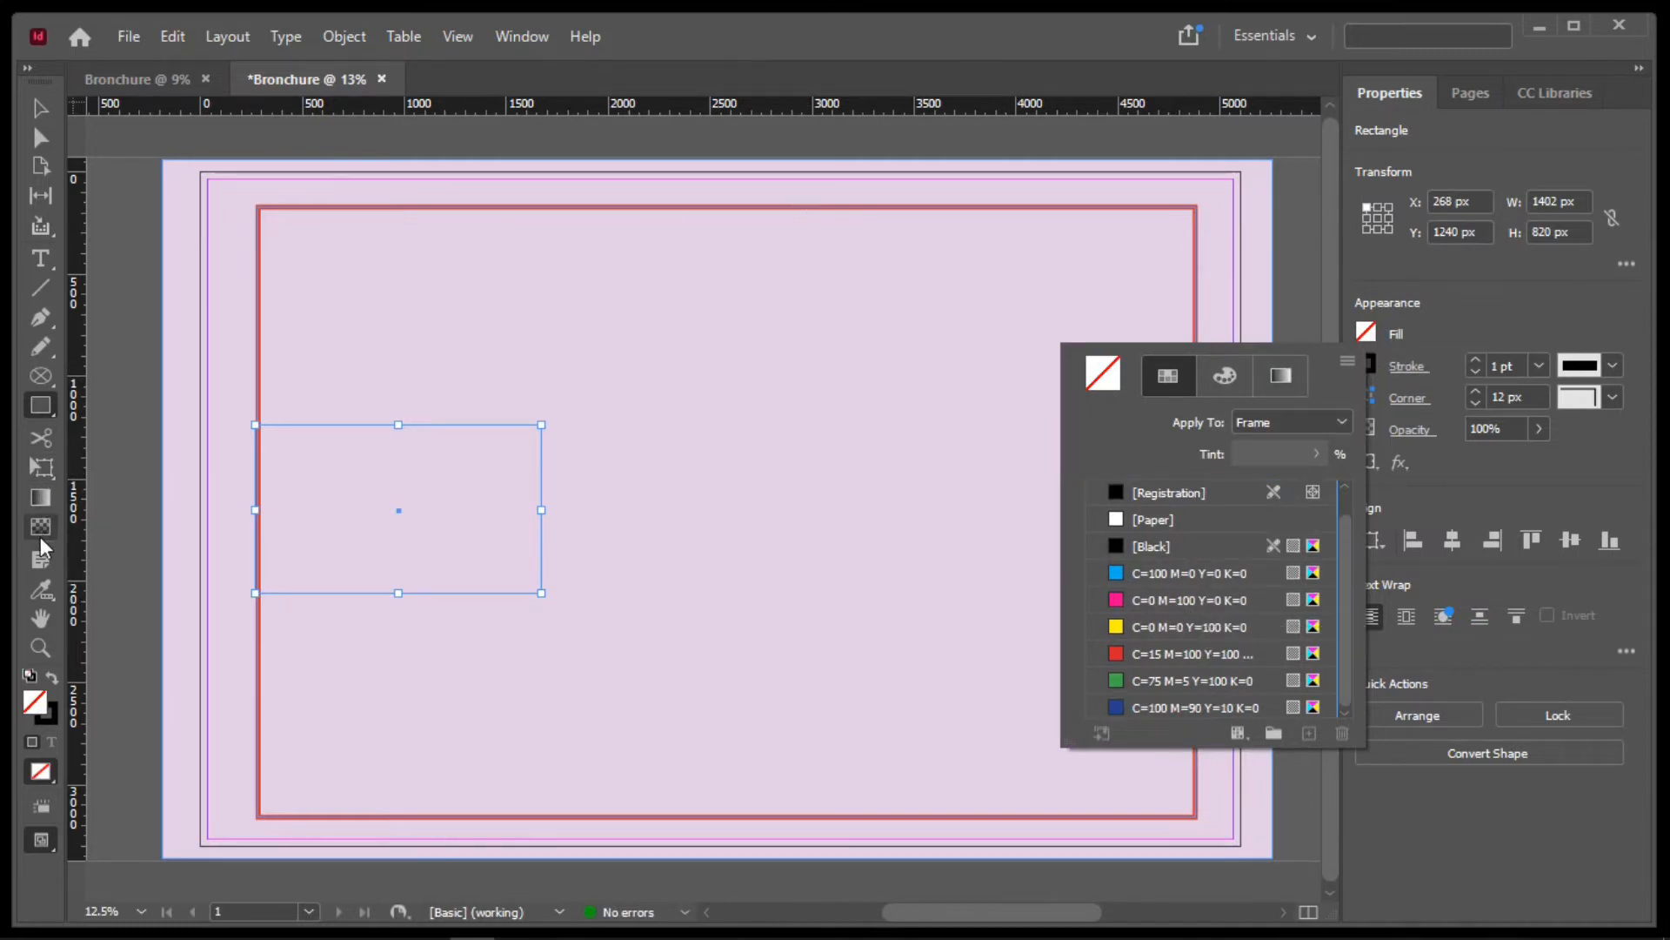
left_click(1167, 654)
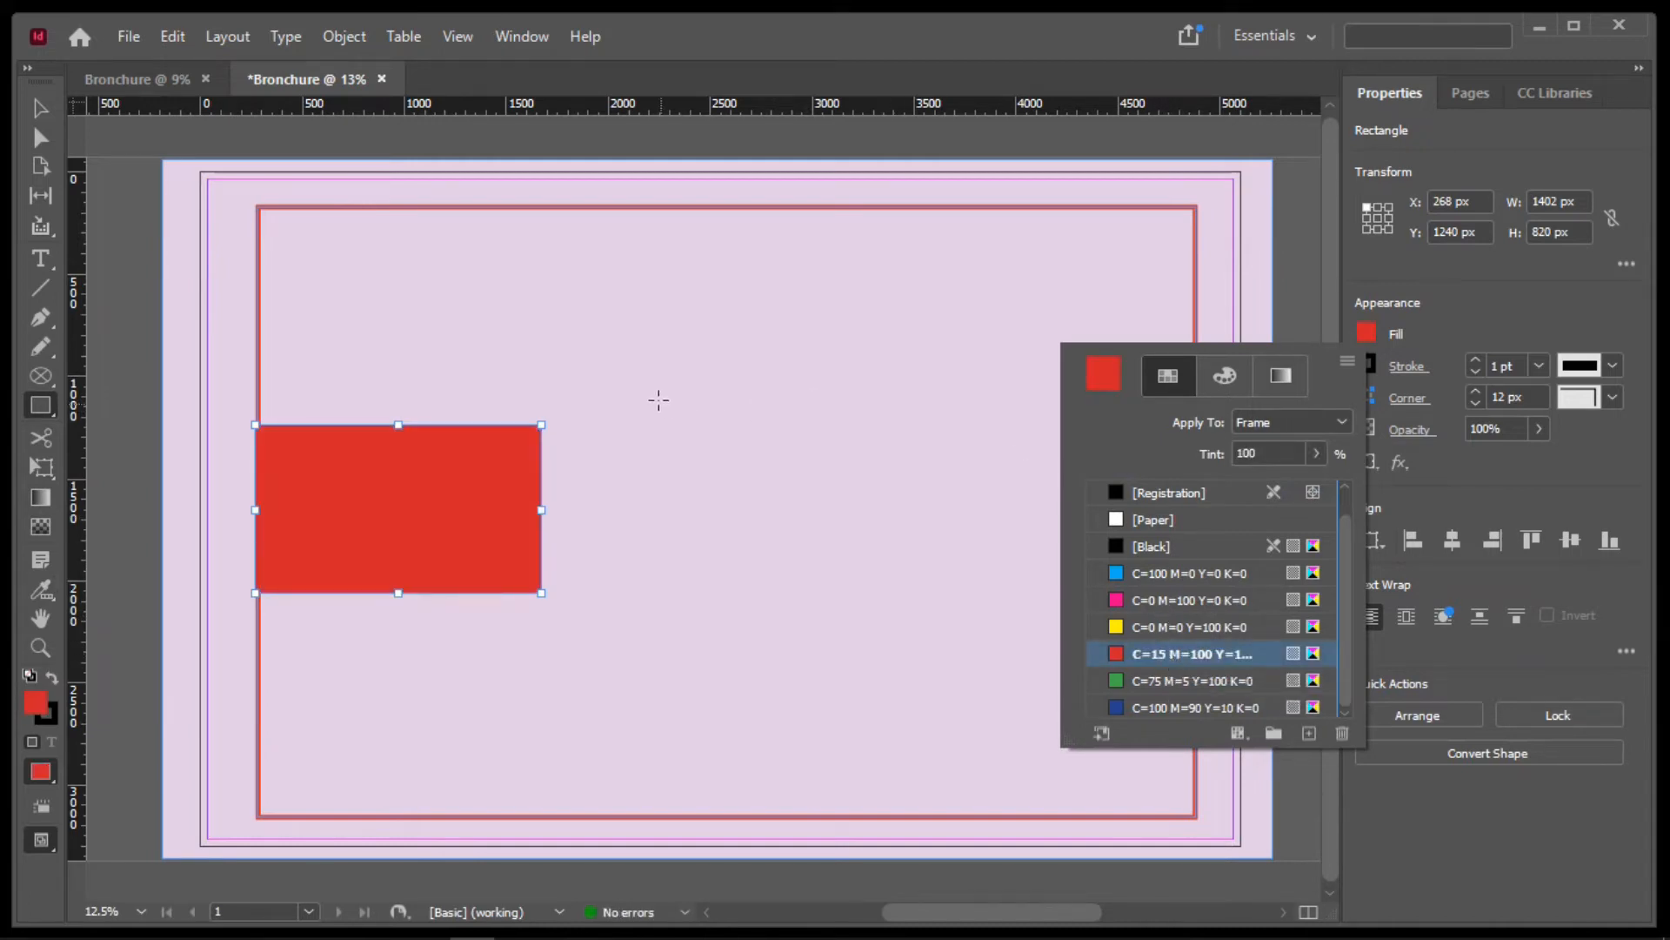
Set the stroke colour of the new red rectangle to None
left_click(1402, 366)
left_click(1404, 369)
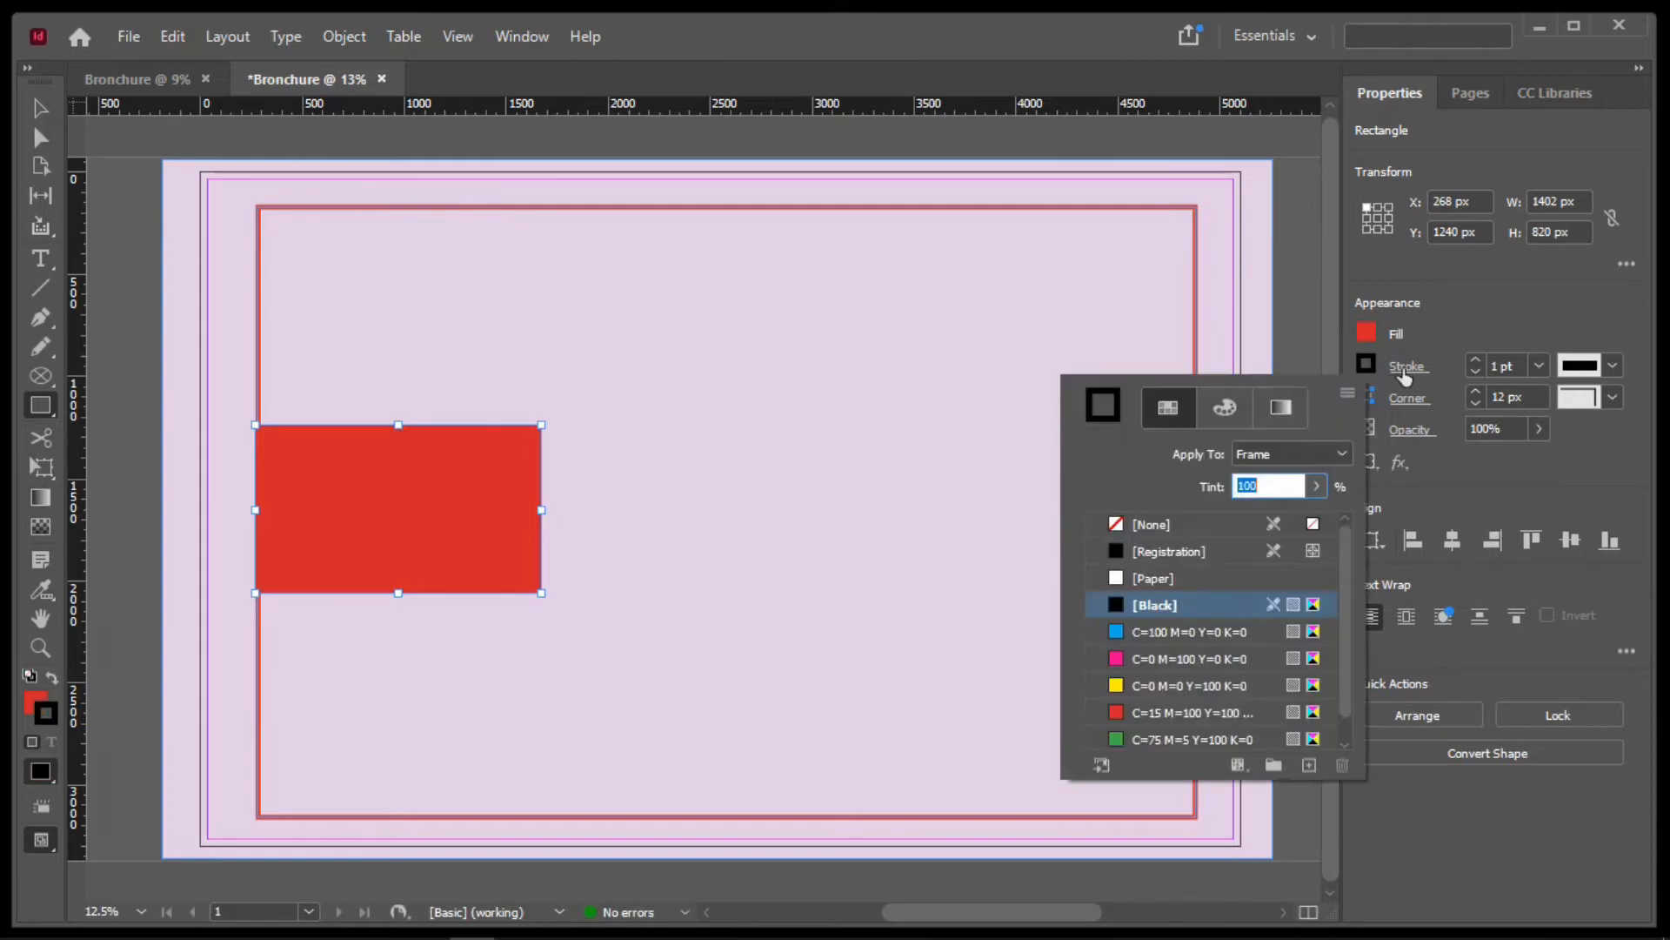
left_click(1157, 524)
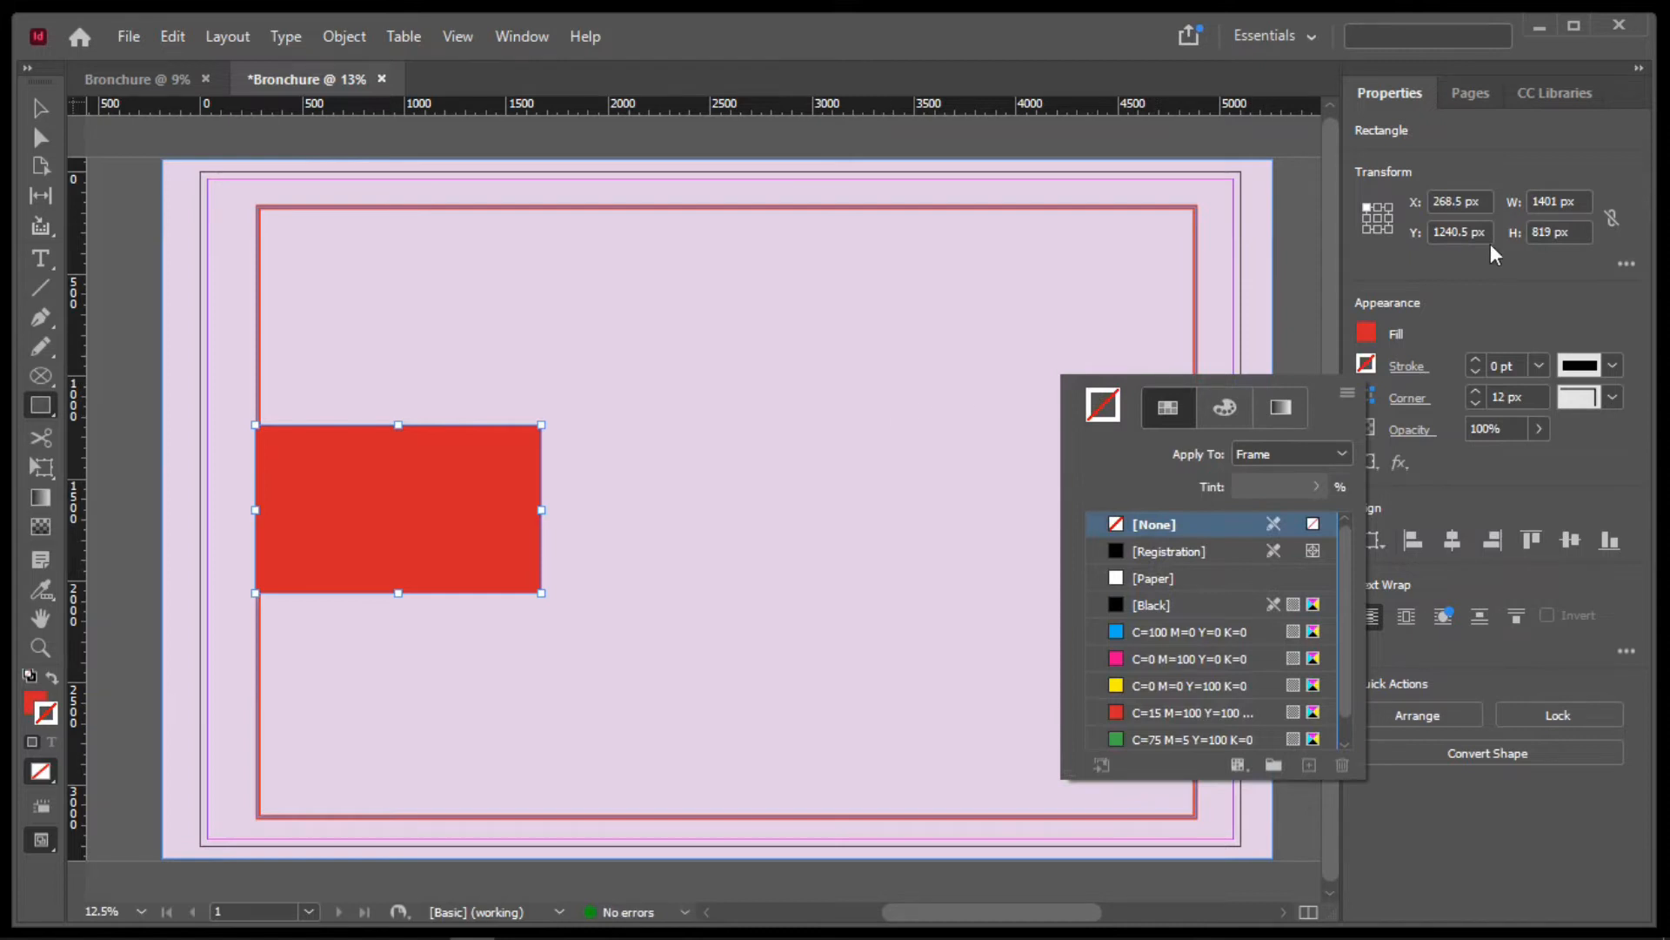
Try red, pink and orange stroke colours on the small rectangle, ending with C 0, M 97, Y 100, K 7
left_click(1235, 410)
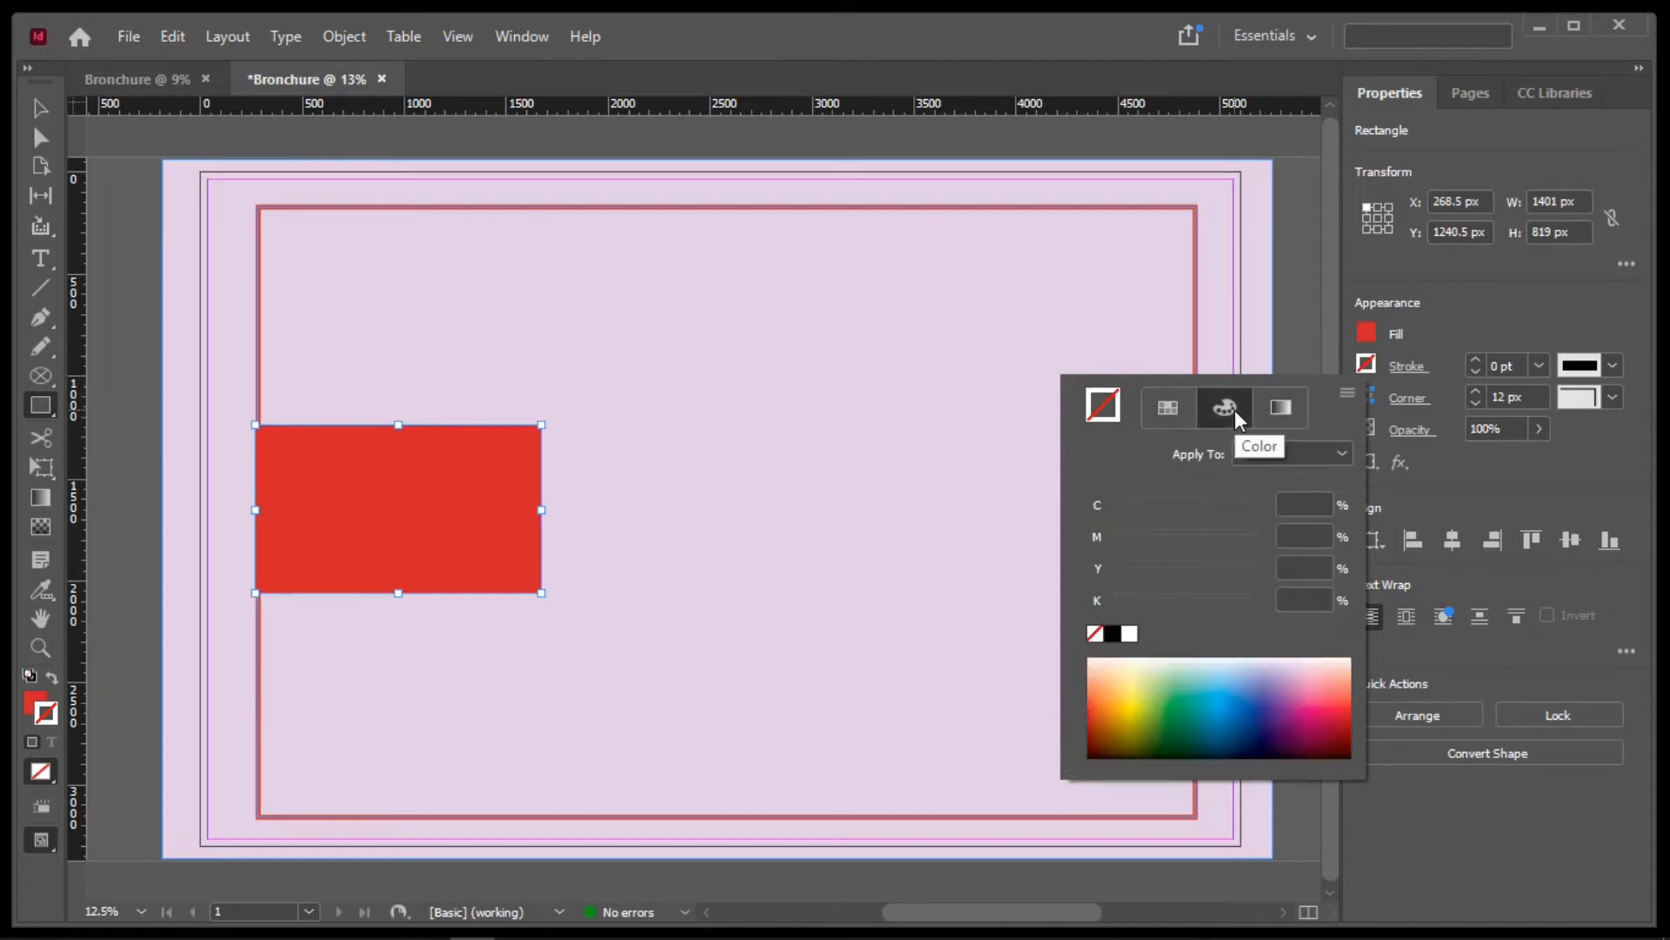
left_click(1346, 691)
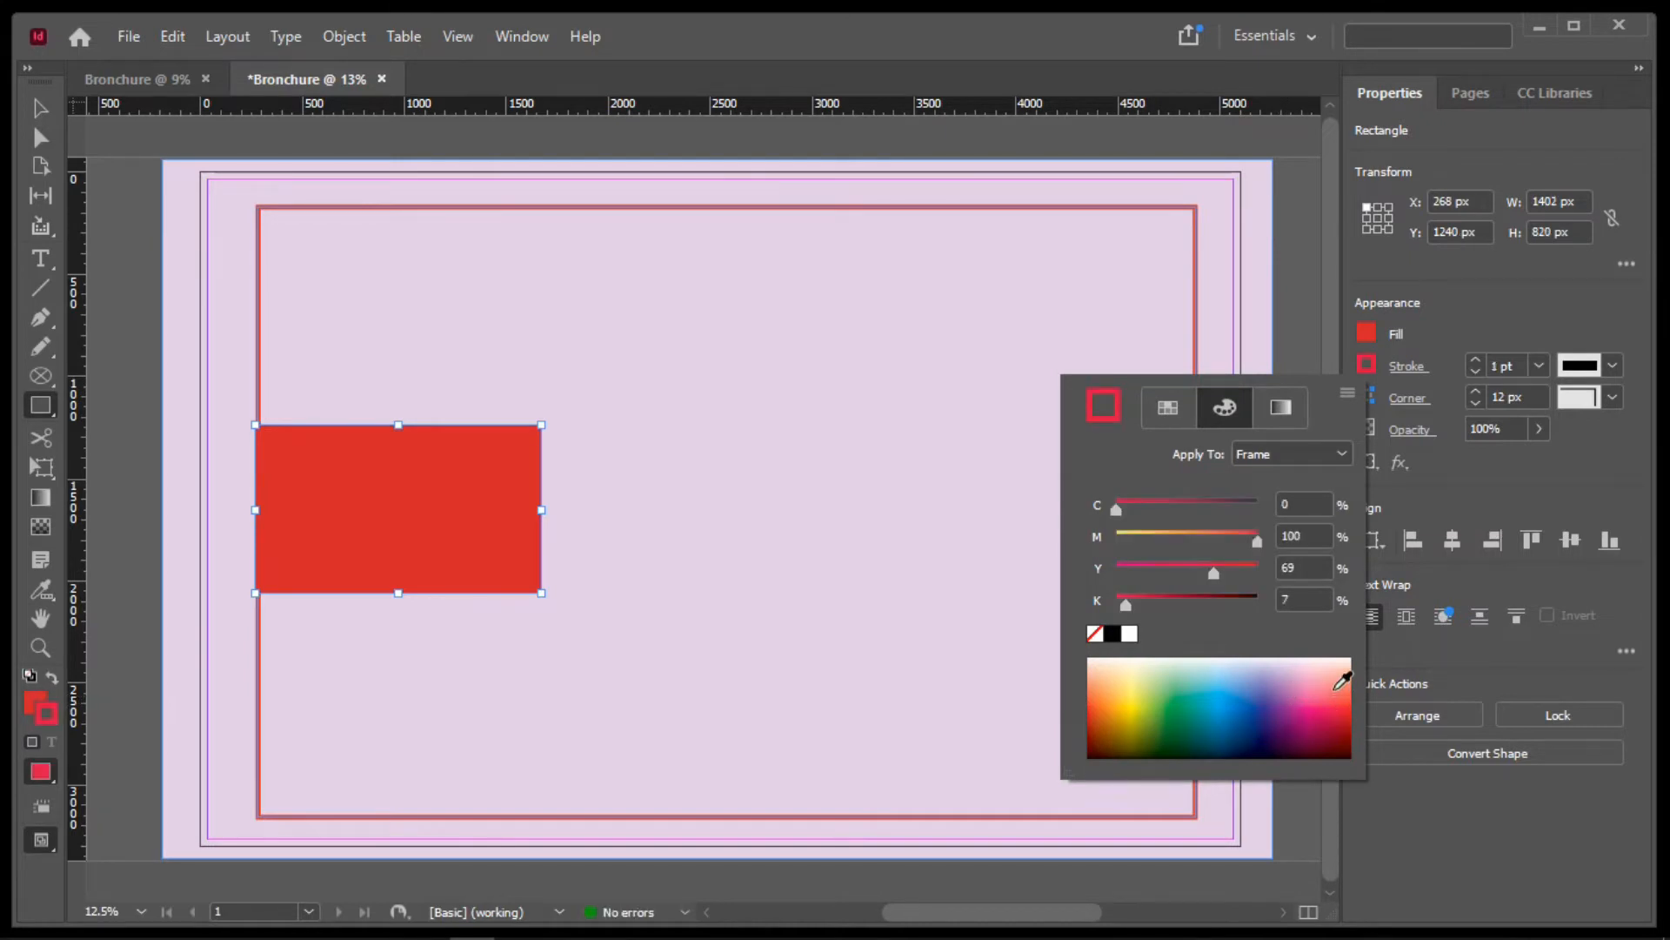
left_click(1340, 722)
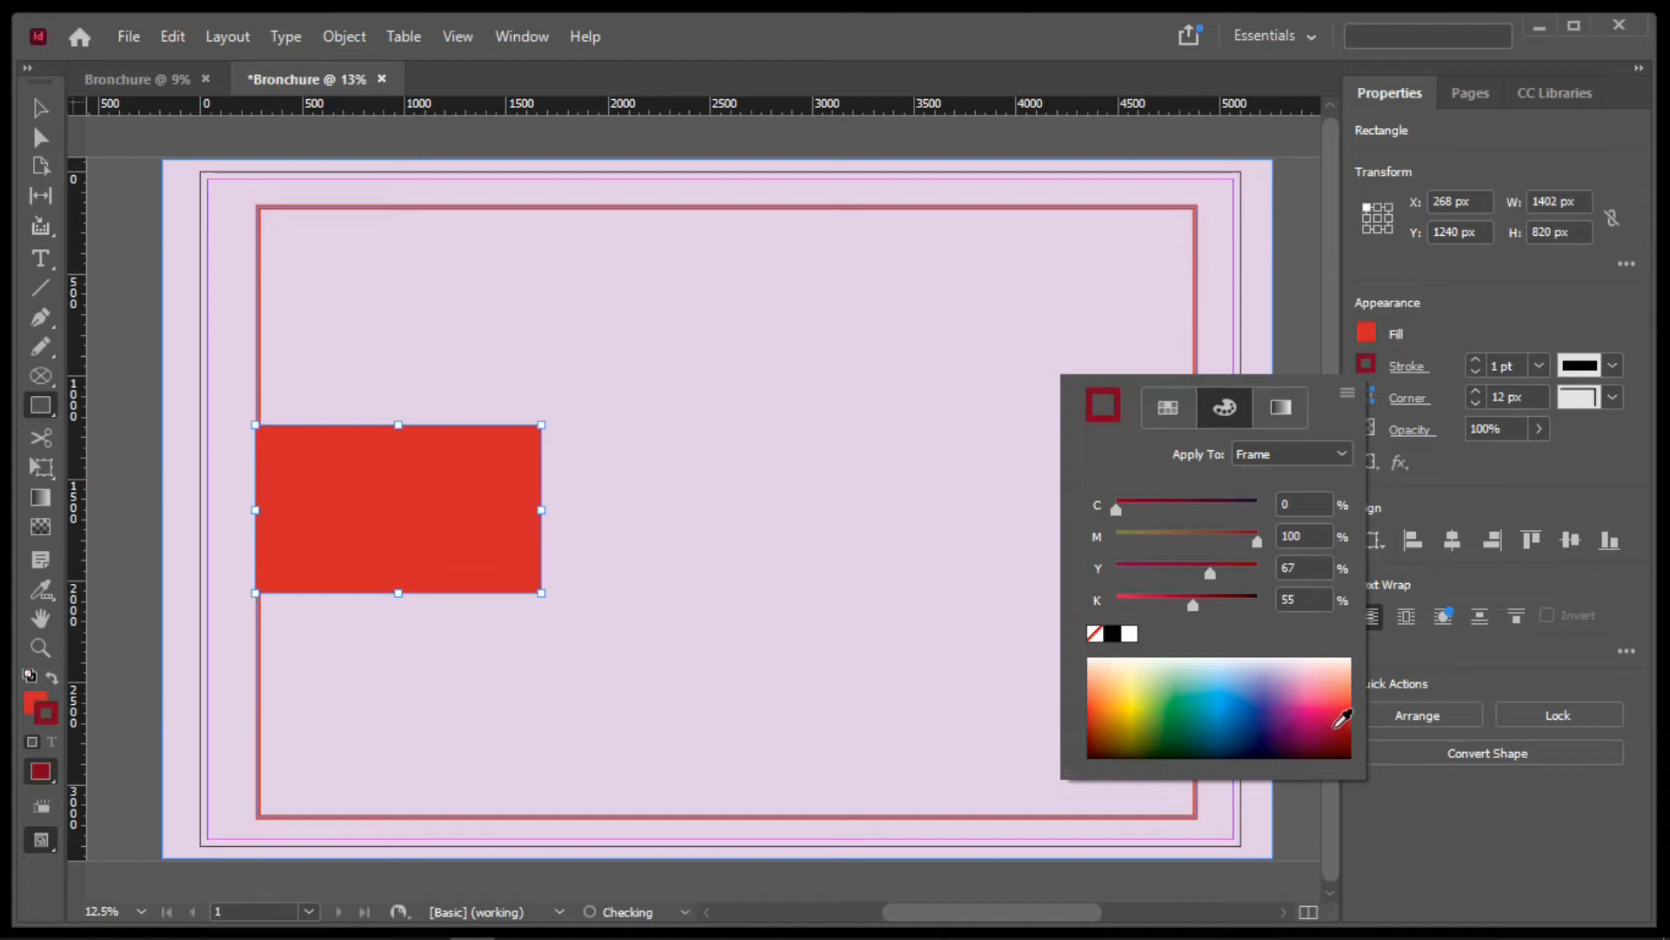
left_click(1330, 693)
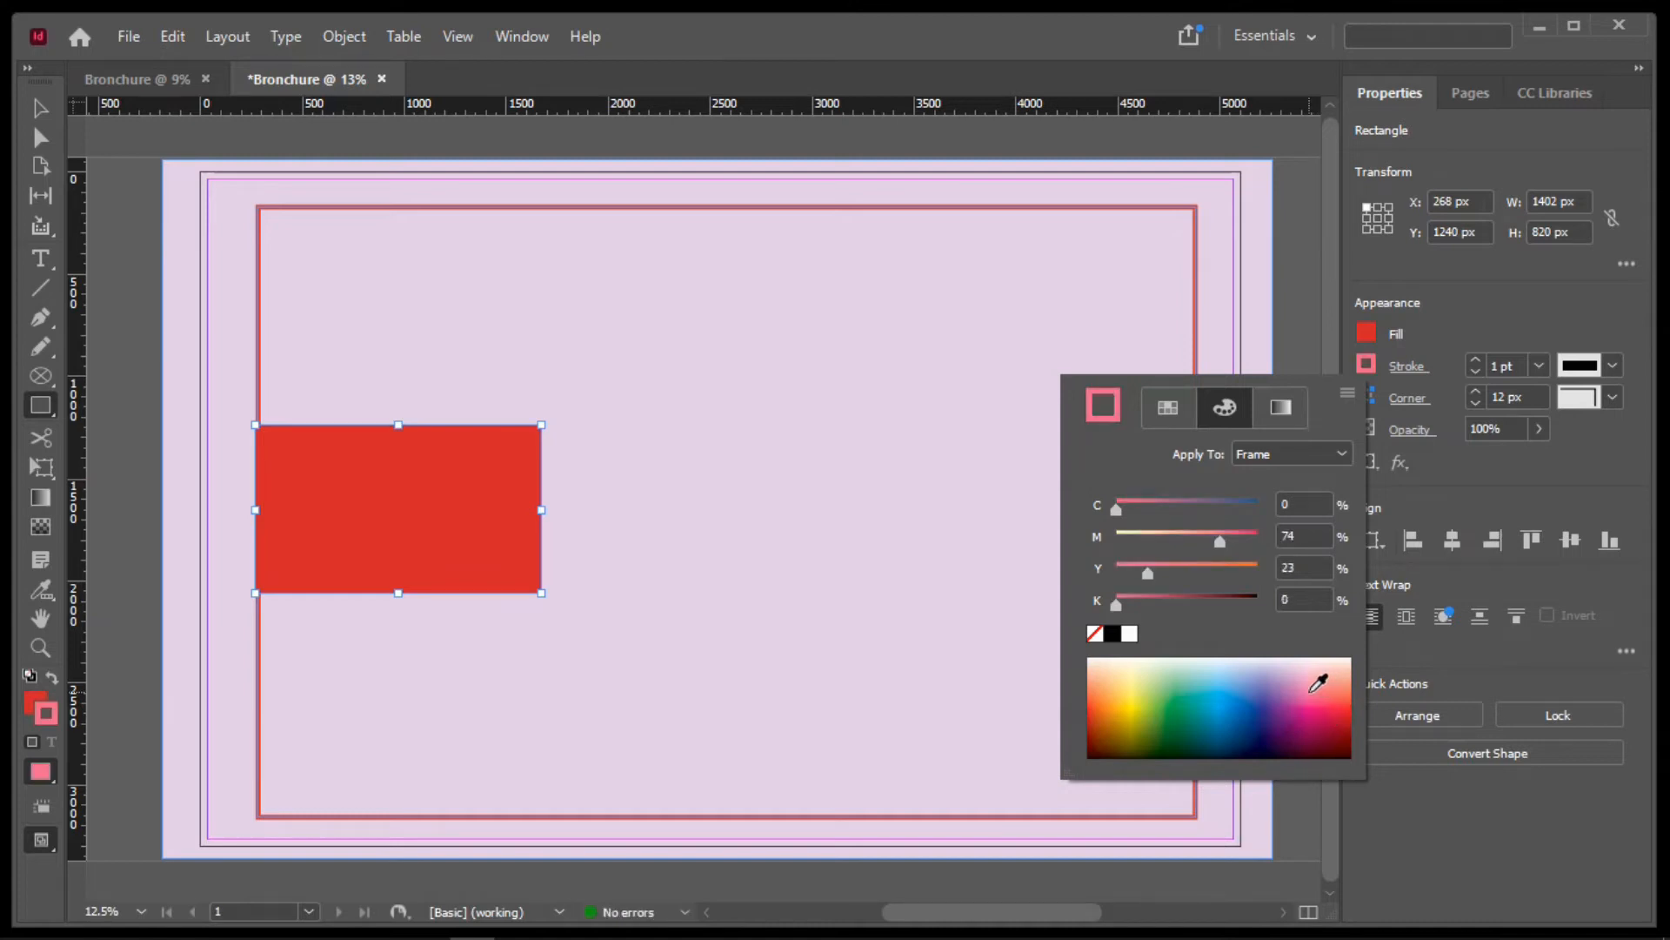
left_click(1351, 699)
left_click(1346, 708)
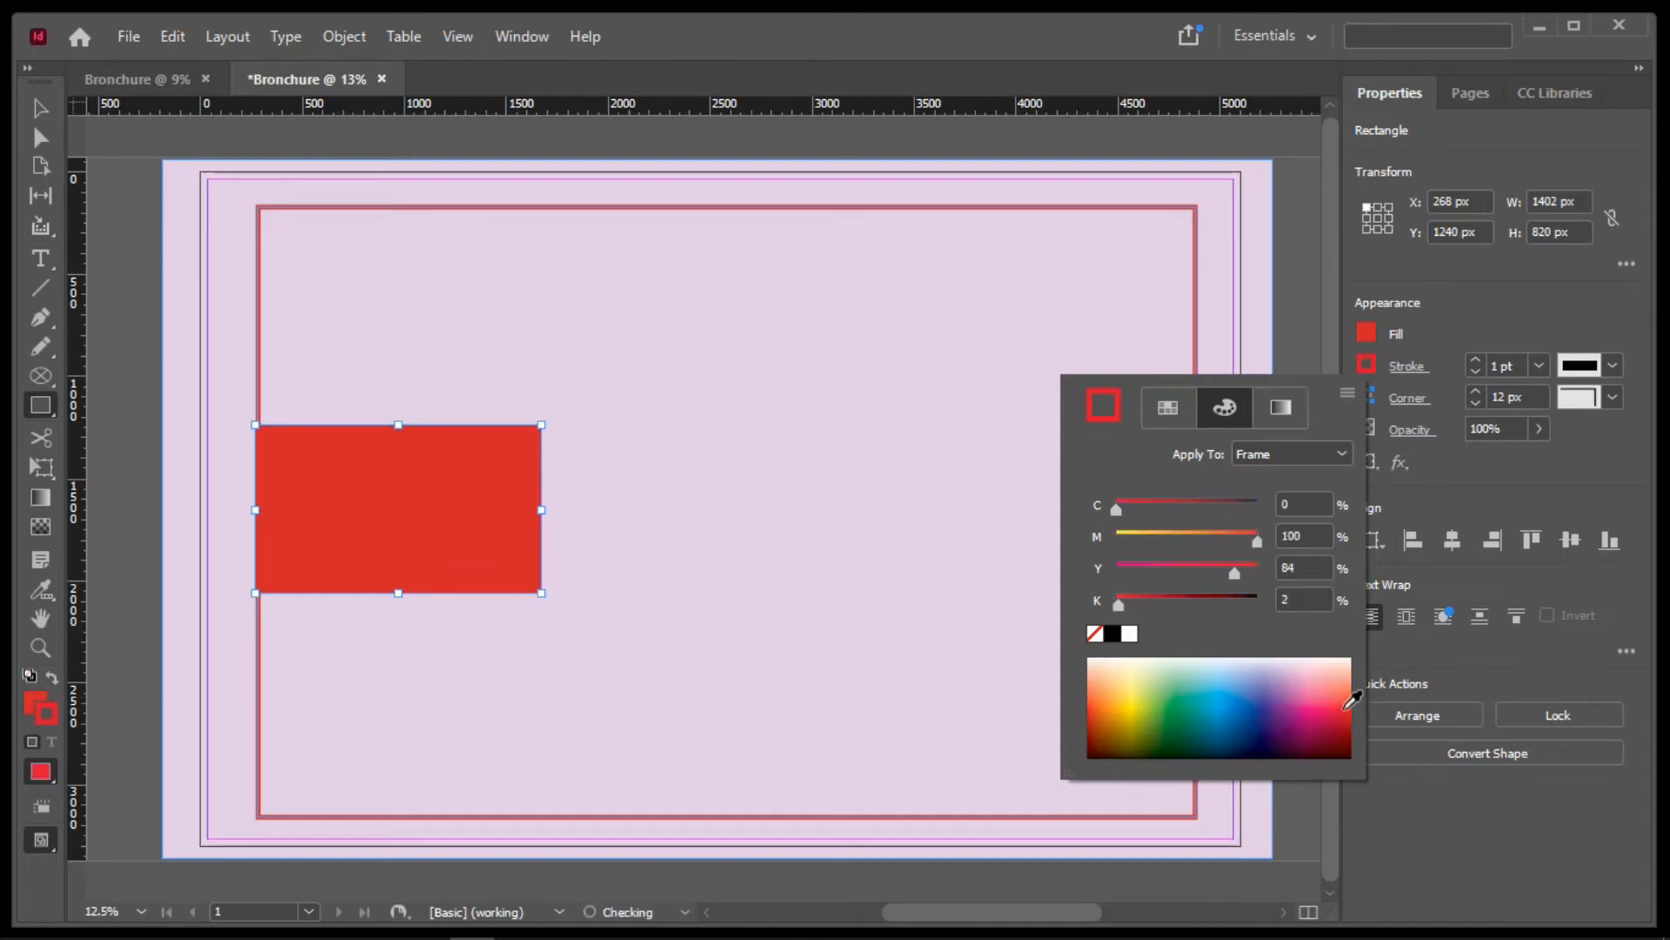
left_click(1104, 692)
left_click(1104, 683)
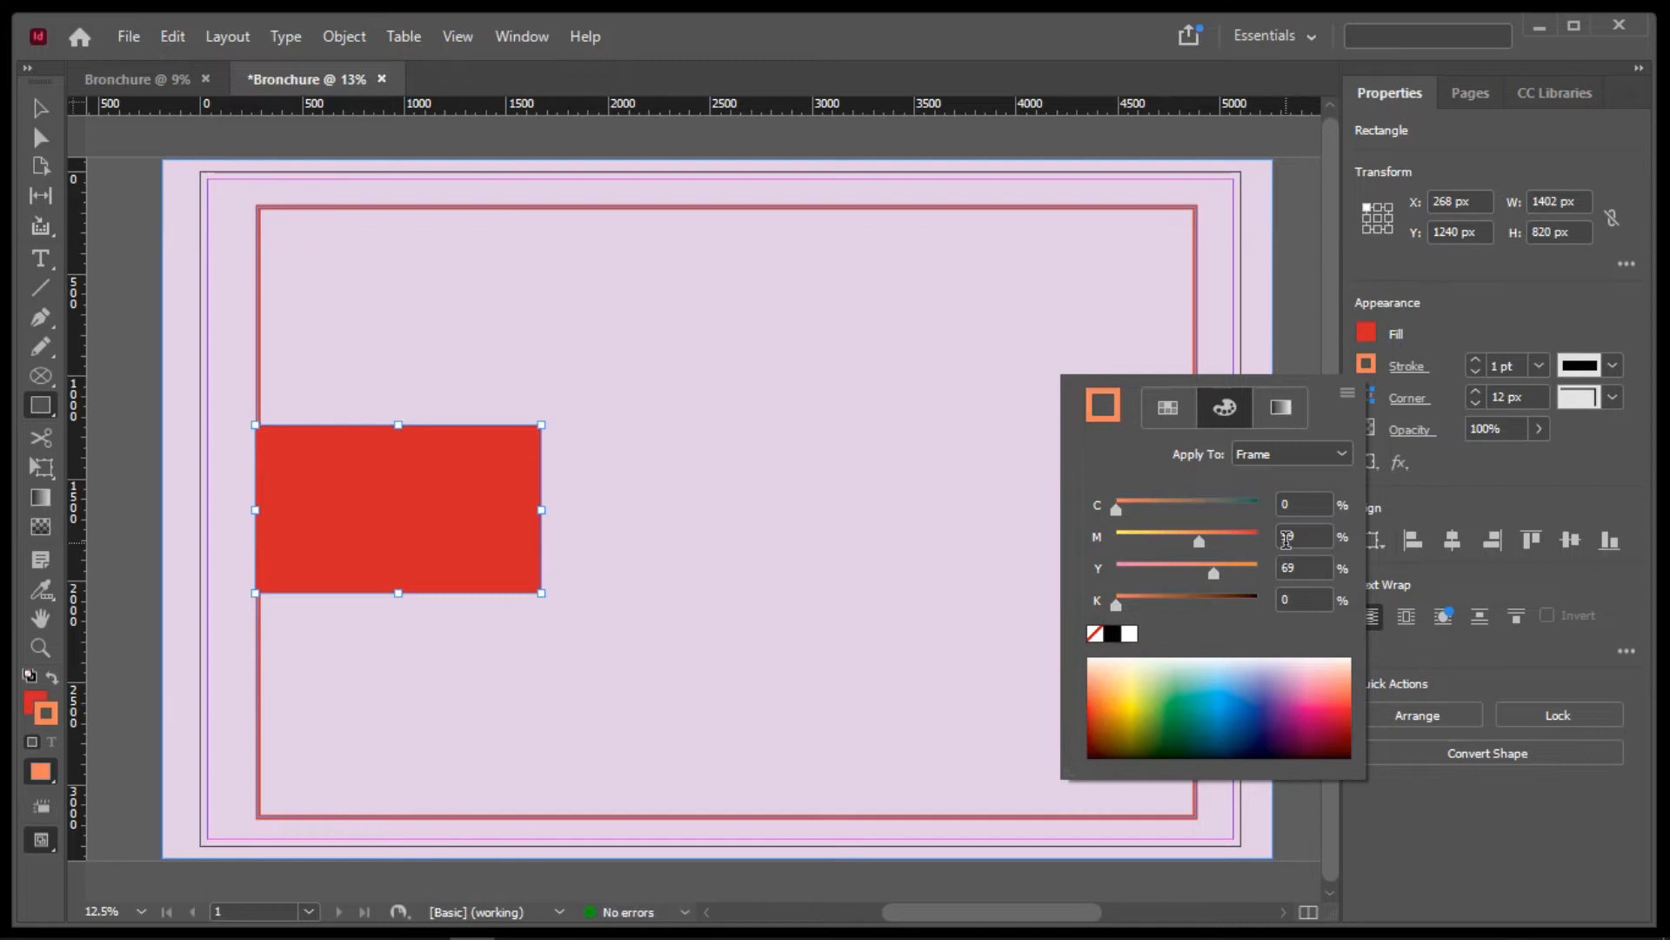
left_click(1098, 694)
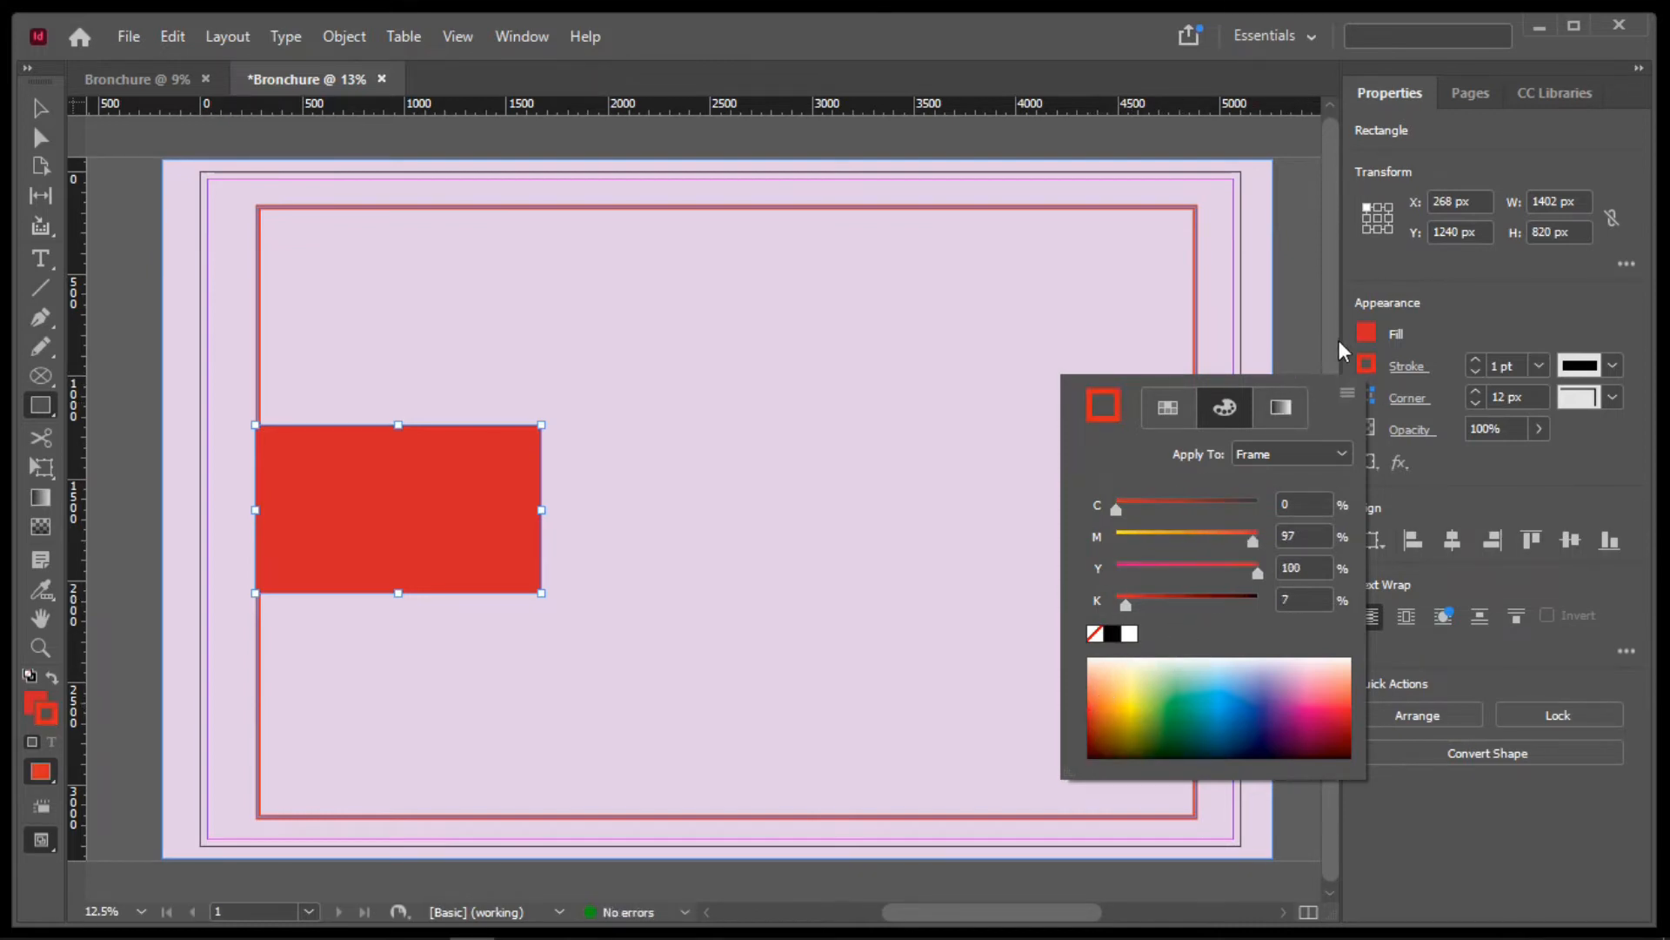
left_click(1331, 314)
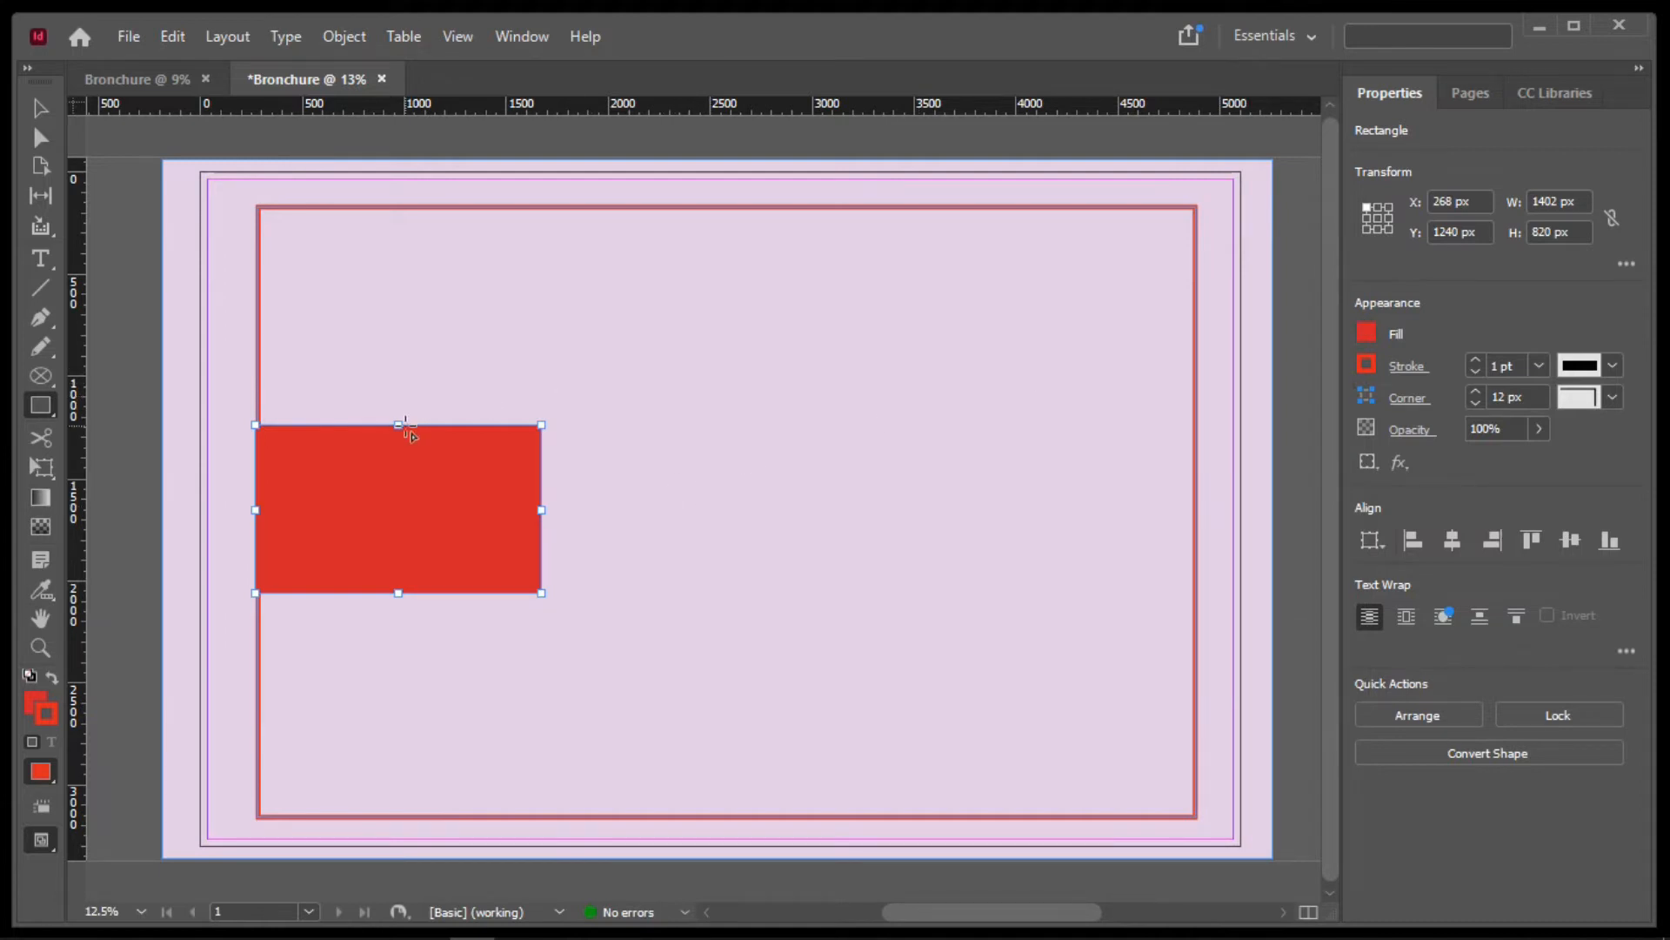
Remove the small red rectangle's coloured stroke and nudge the rectangle 2 px to the right
left_click(1369, 362)
left_click(1157, 522)
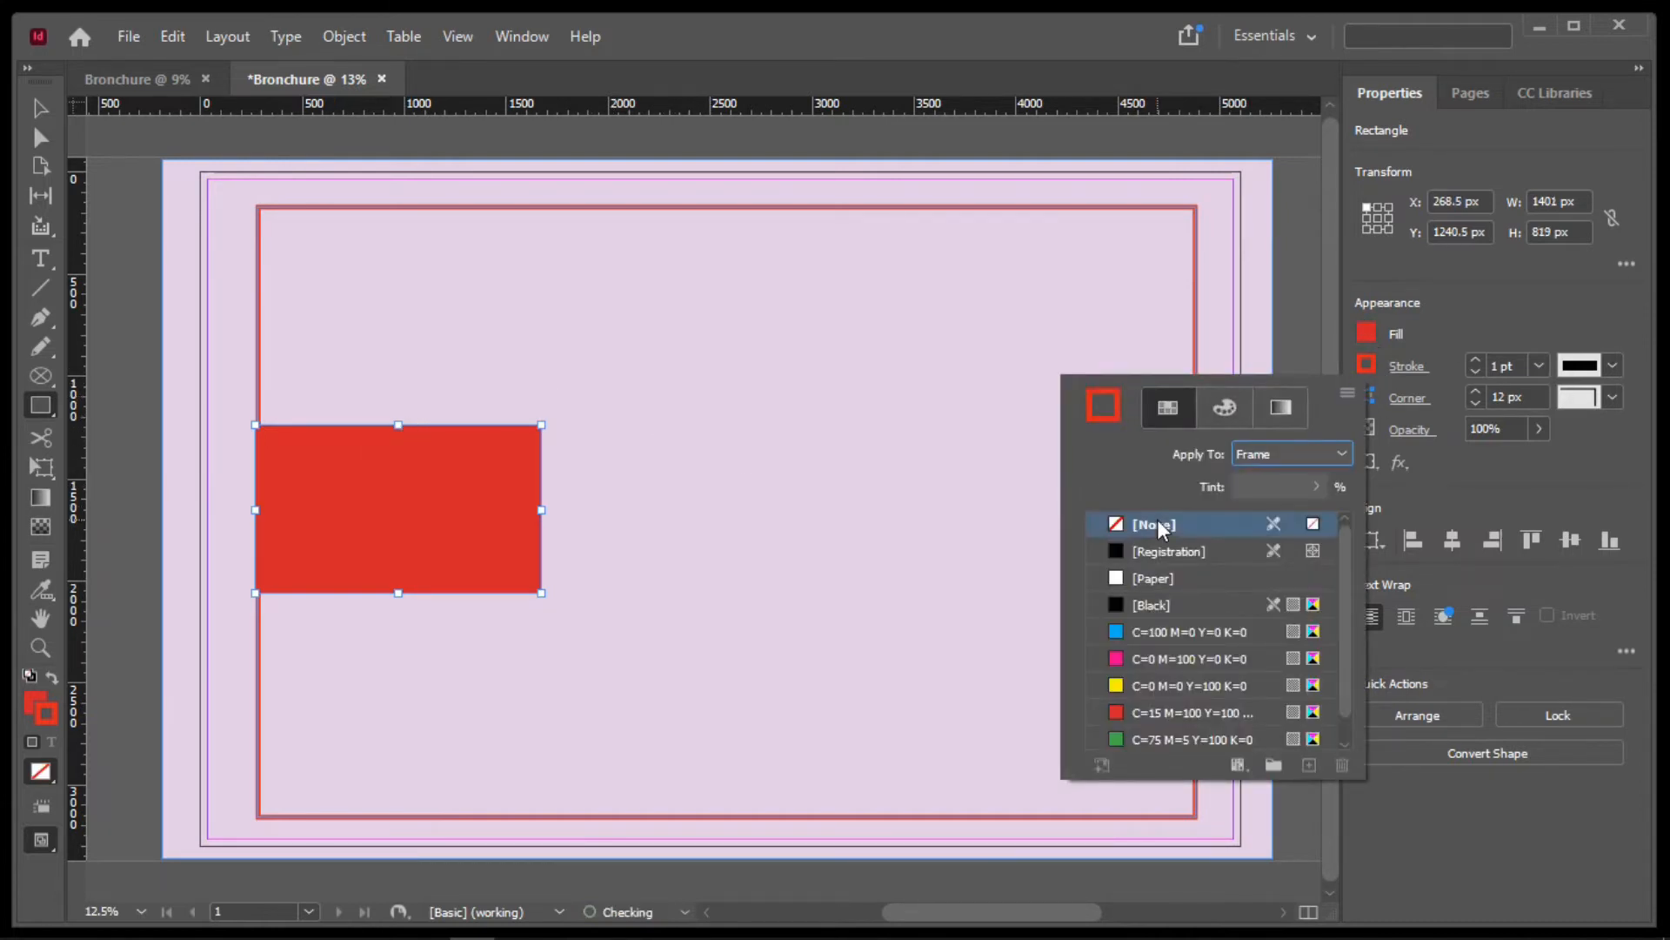
left_click(40, 114)
key("Right")
key("Right")
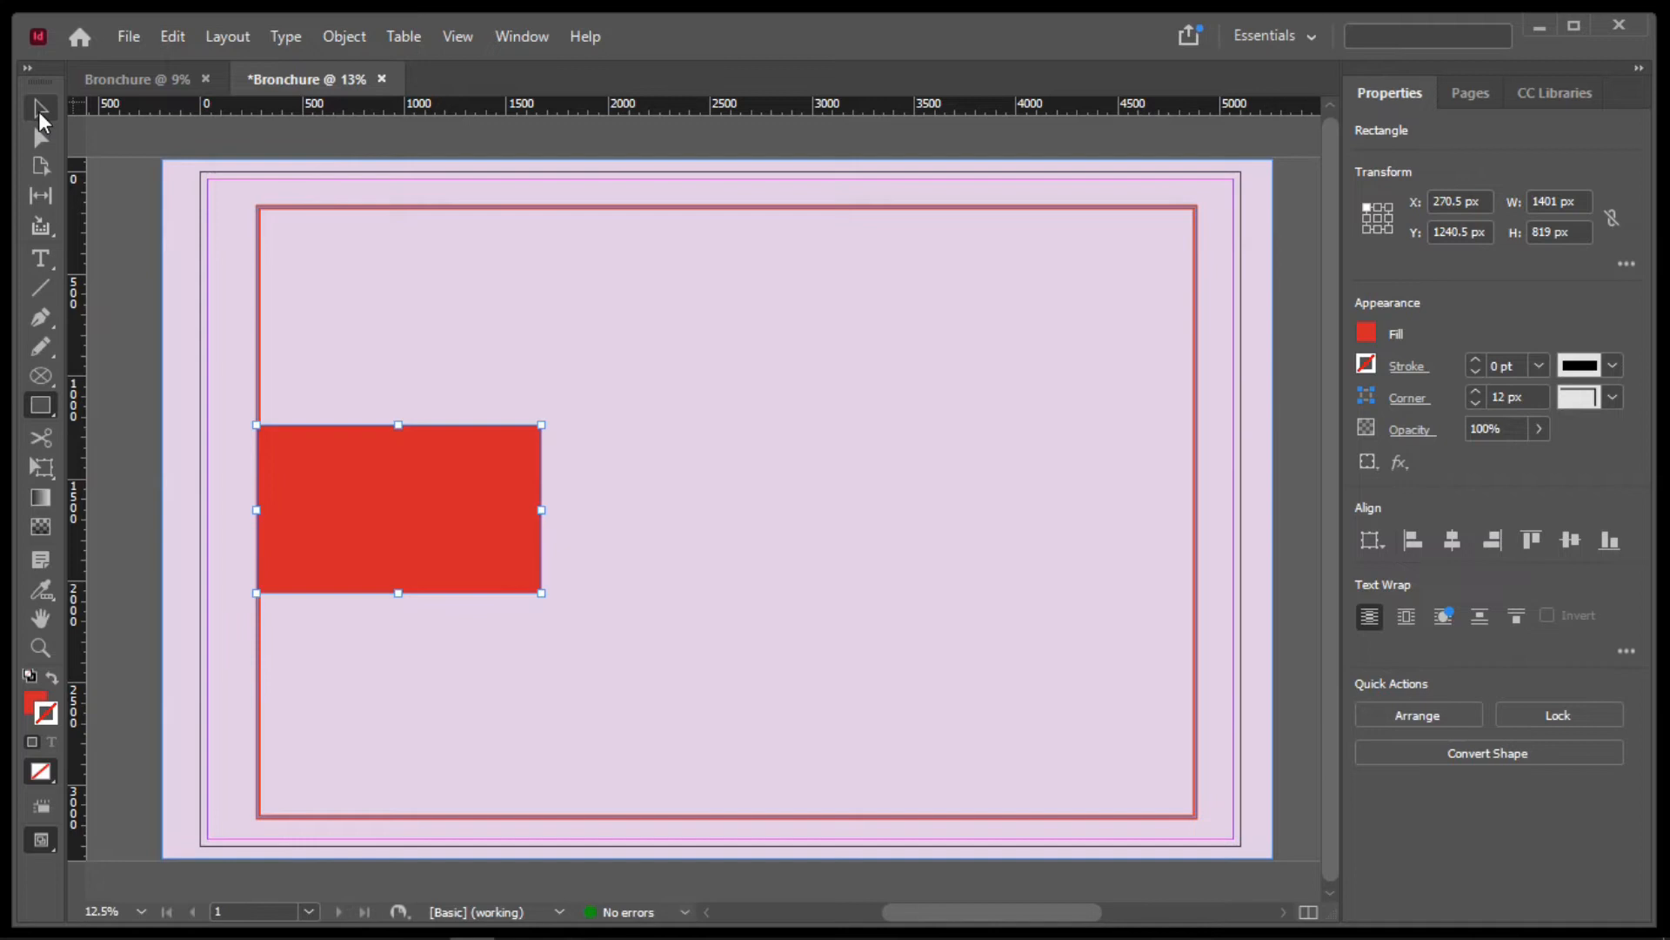
Draw an empty rectangle frame about 1430 x 2230 px for an image at the red block's inner edge
left_click(45, 373)
left_click(139, 407)
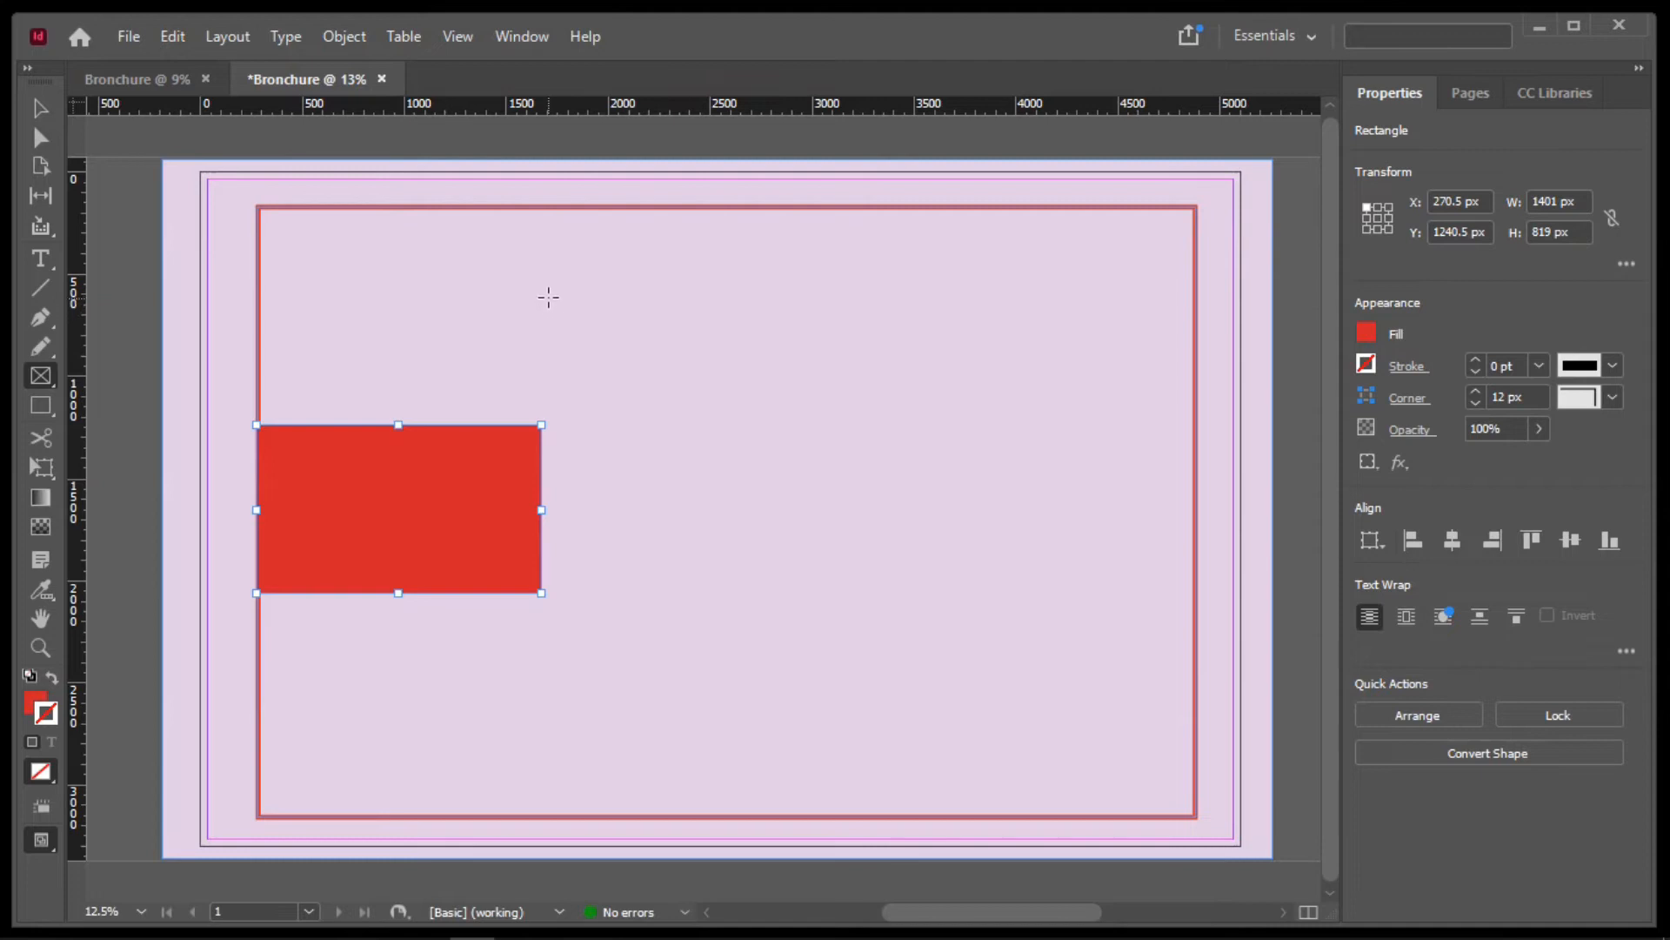
left_click_drag(536, 285, 825, 739)
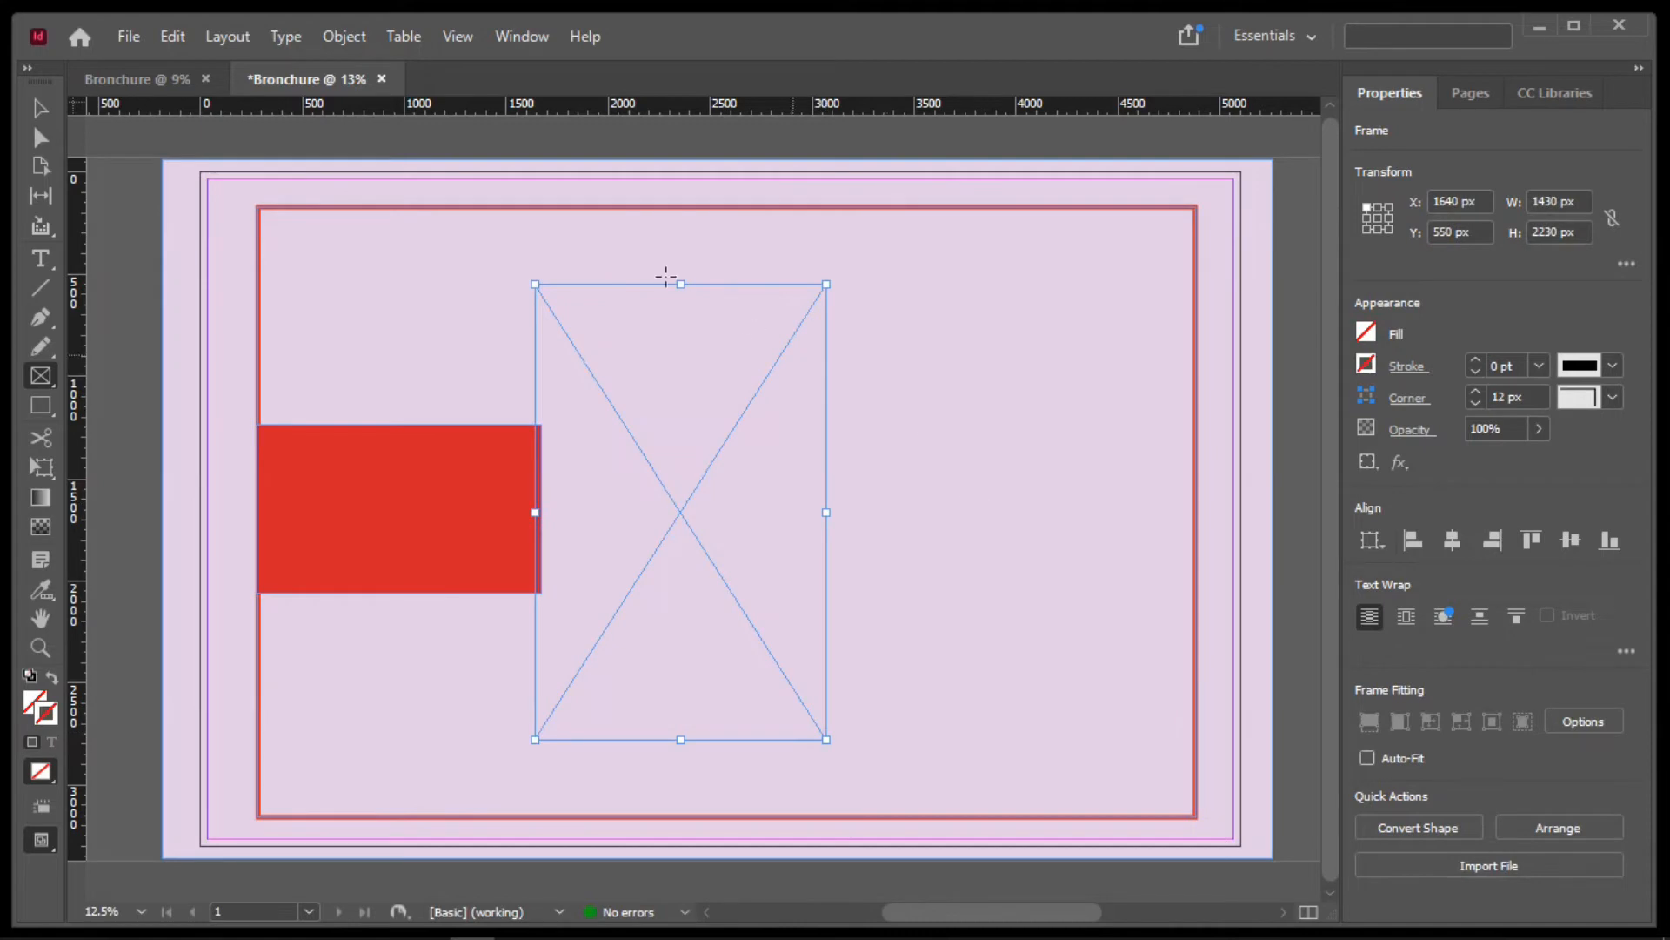
Place the image img 4 from the InDesign Tuts folder into the new frame
left_click(128, 37)
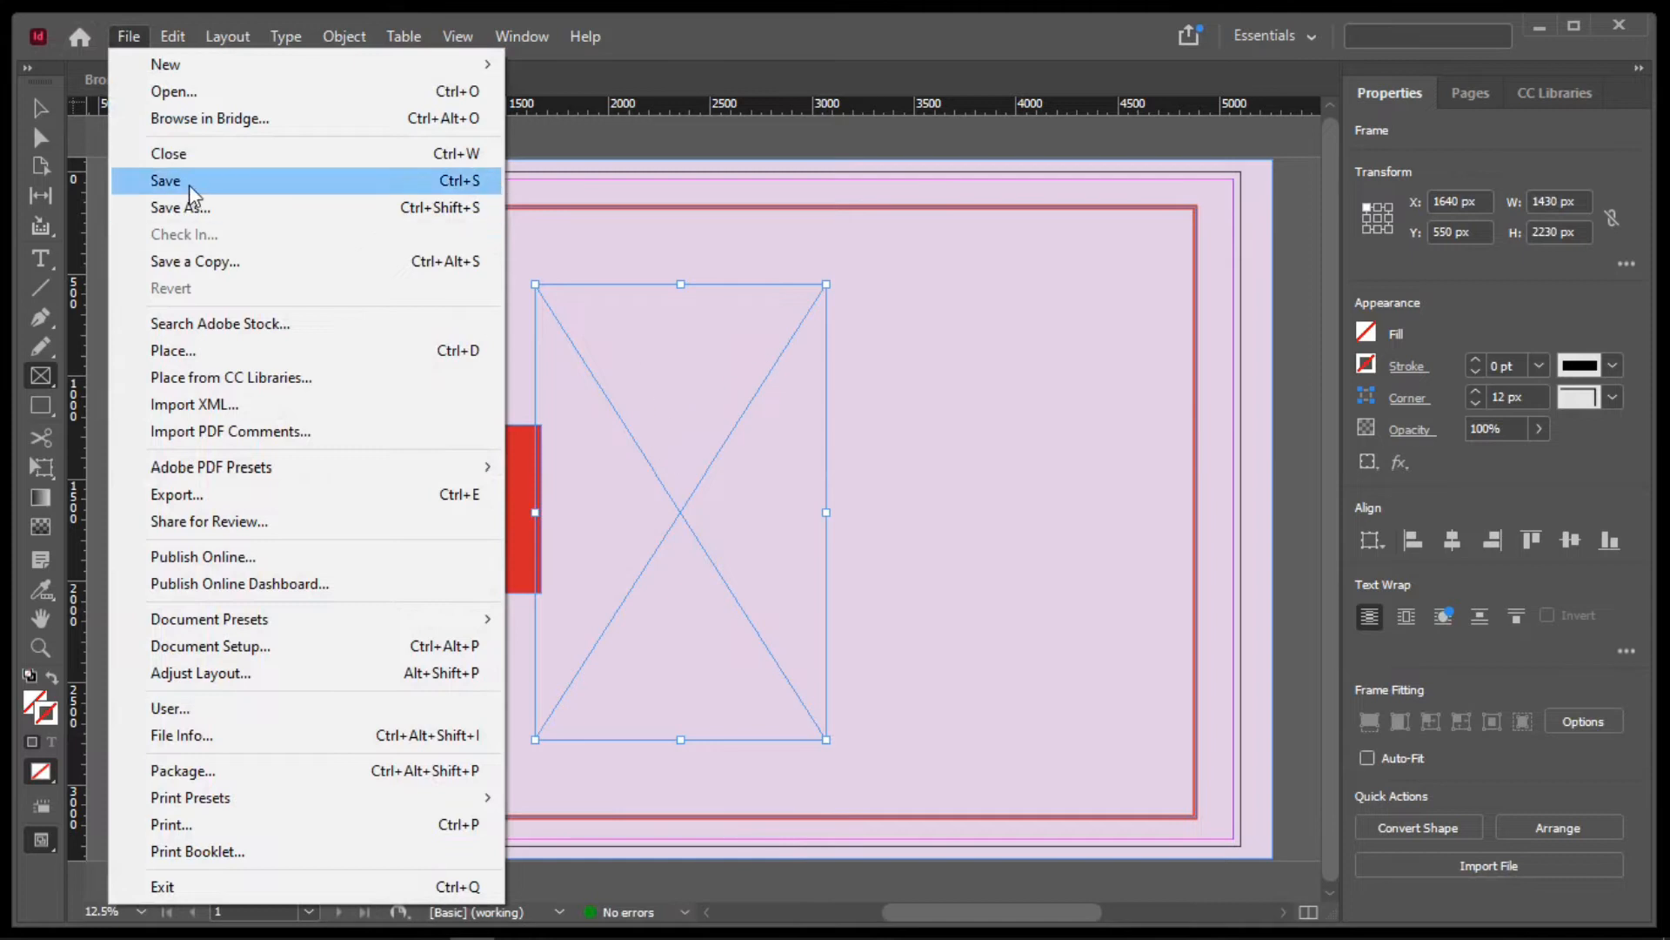
left_click(200, 351)
double_click(715, 373)
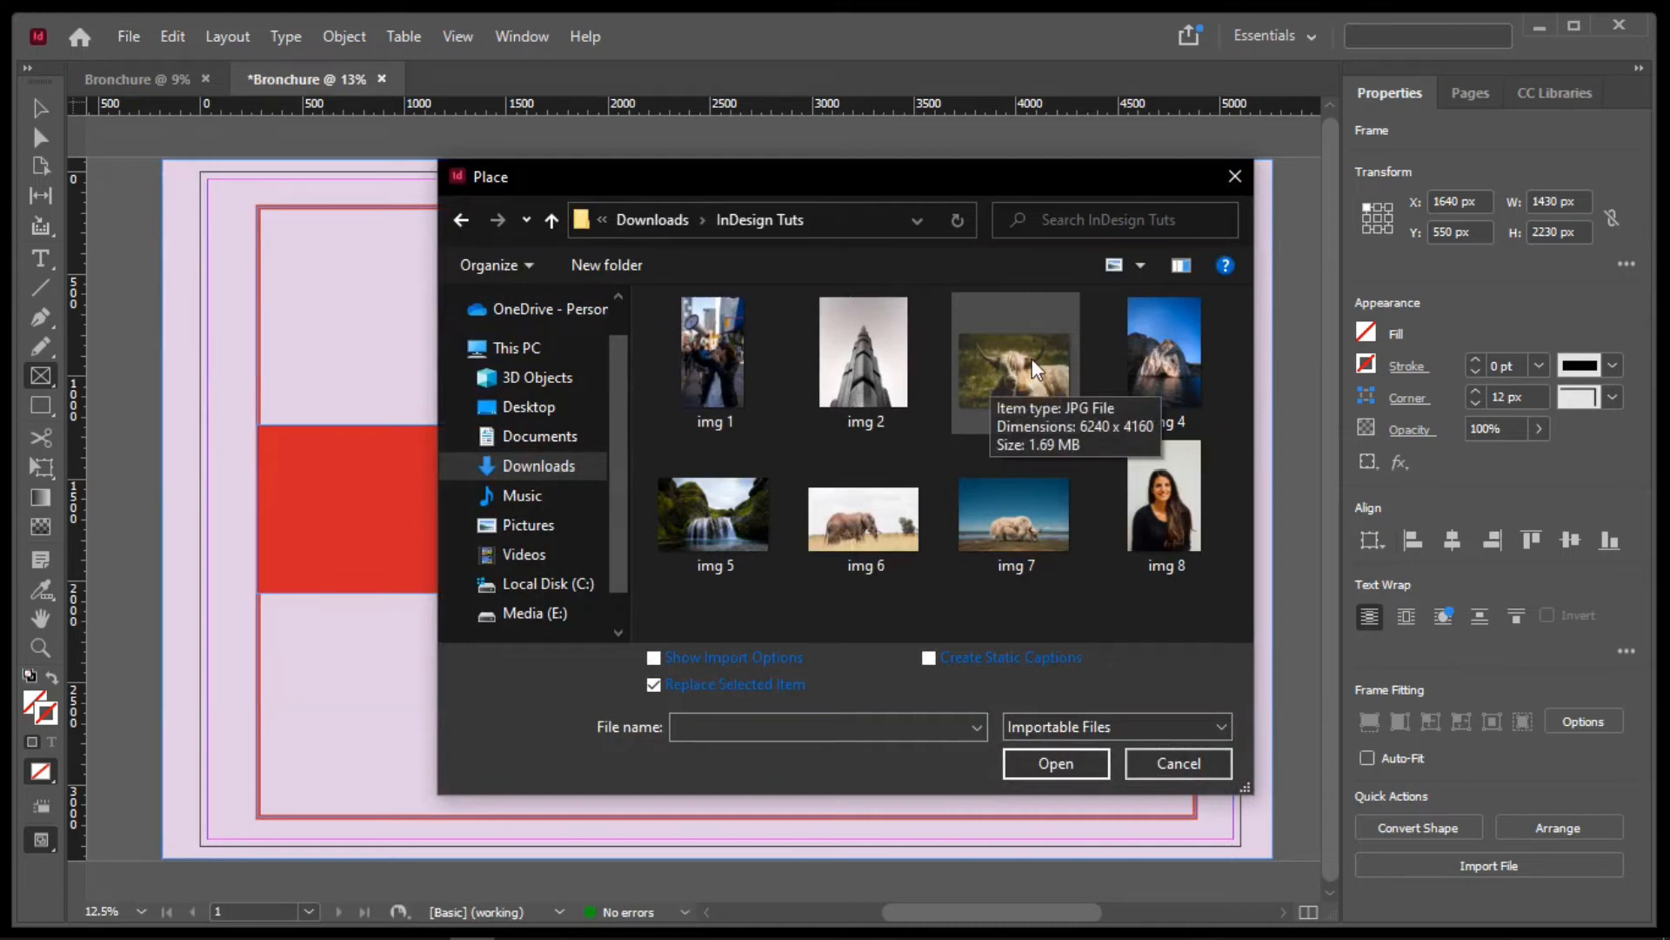
left_click(1176, 360)
left_click(1056, 763)
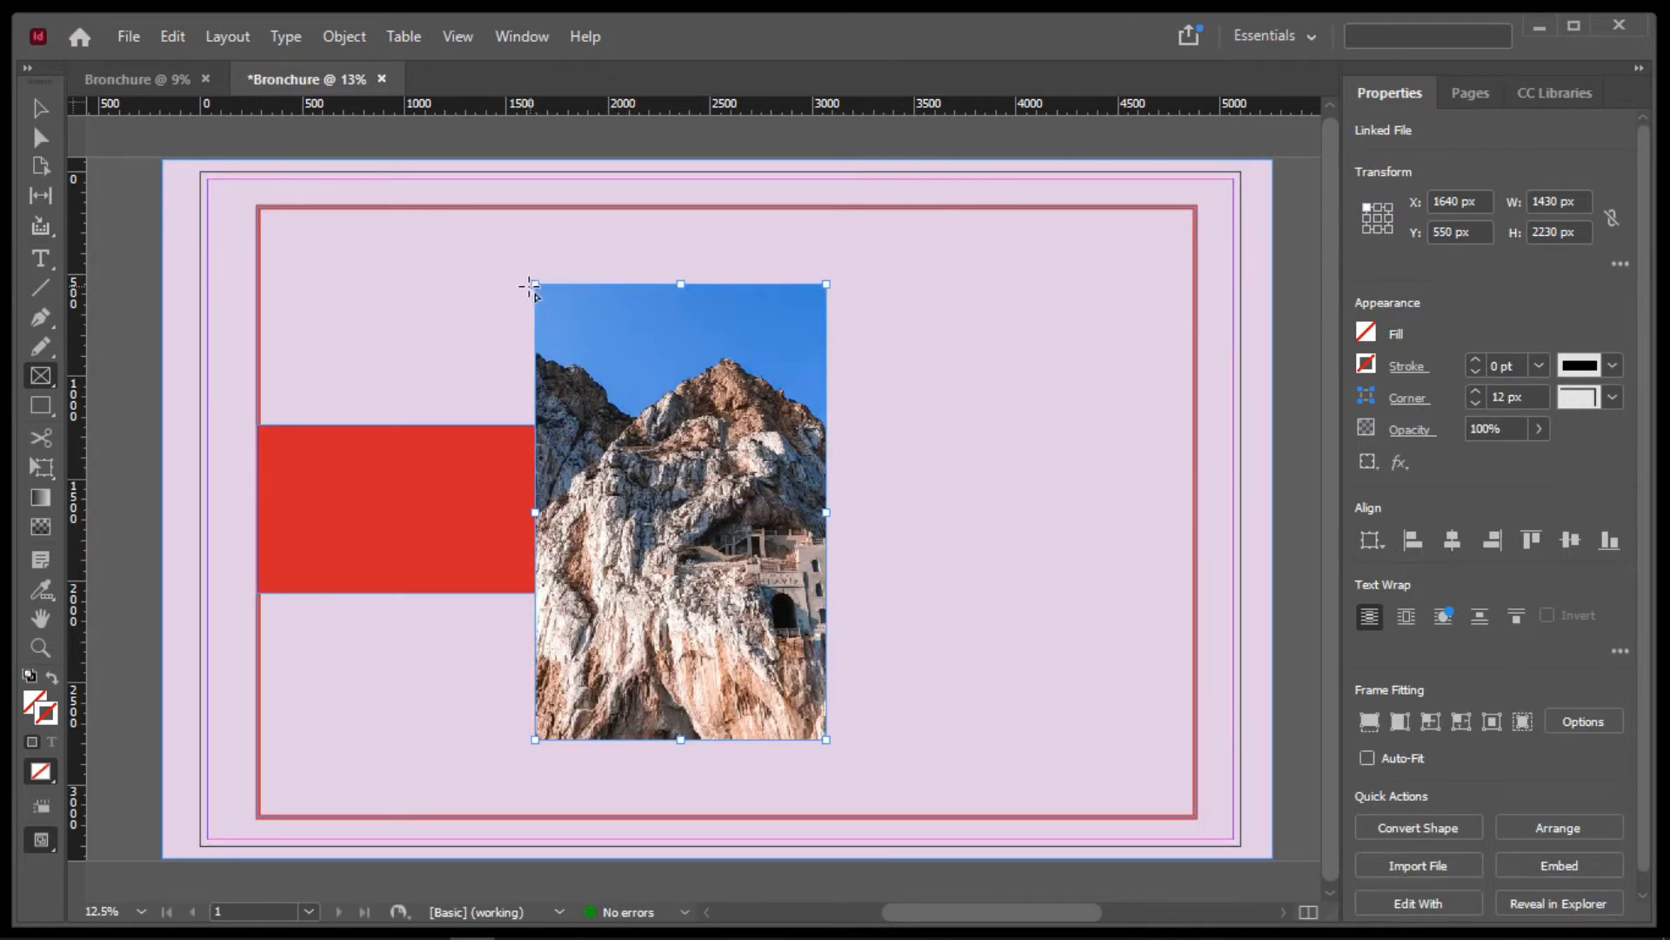
Resize the image frame to about 1458 x 2274 px so its left edge meets the red block's right edge
left_click(40, 108)
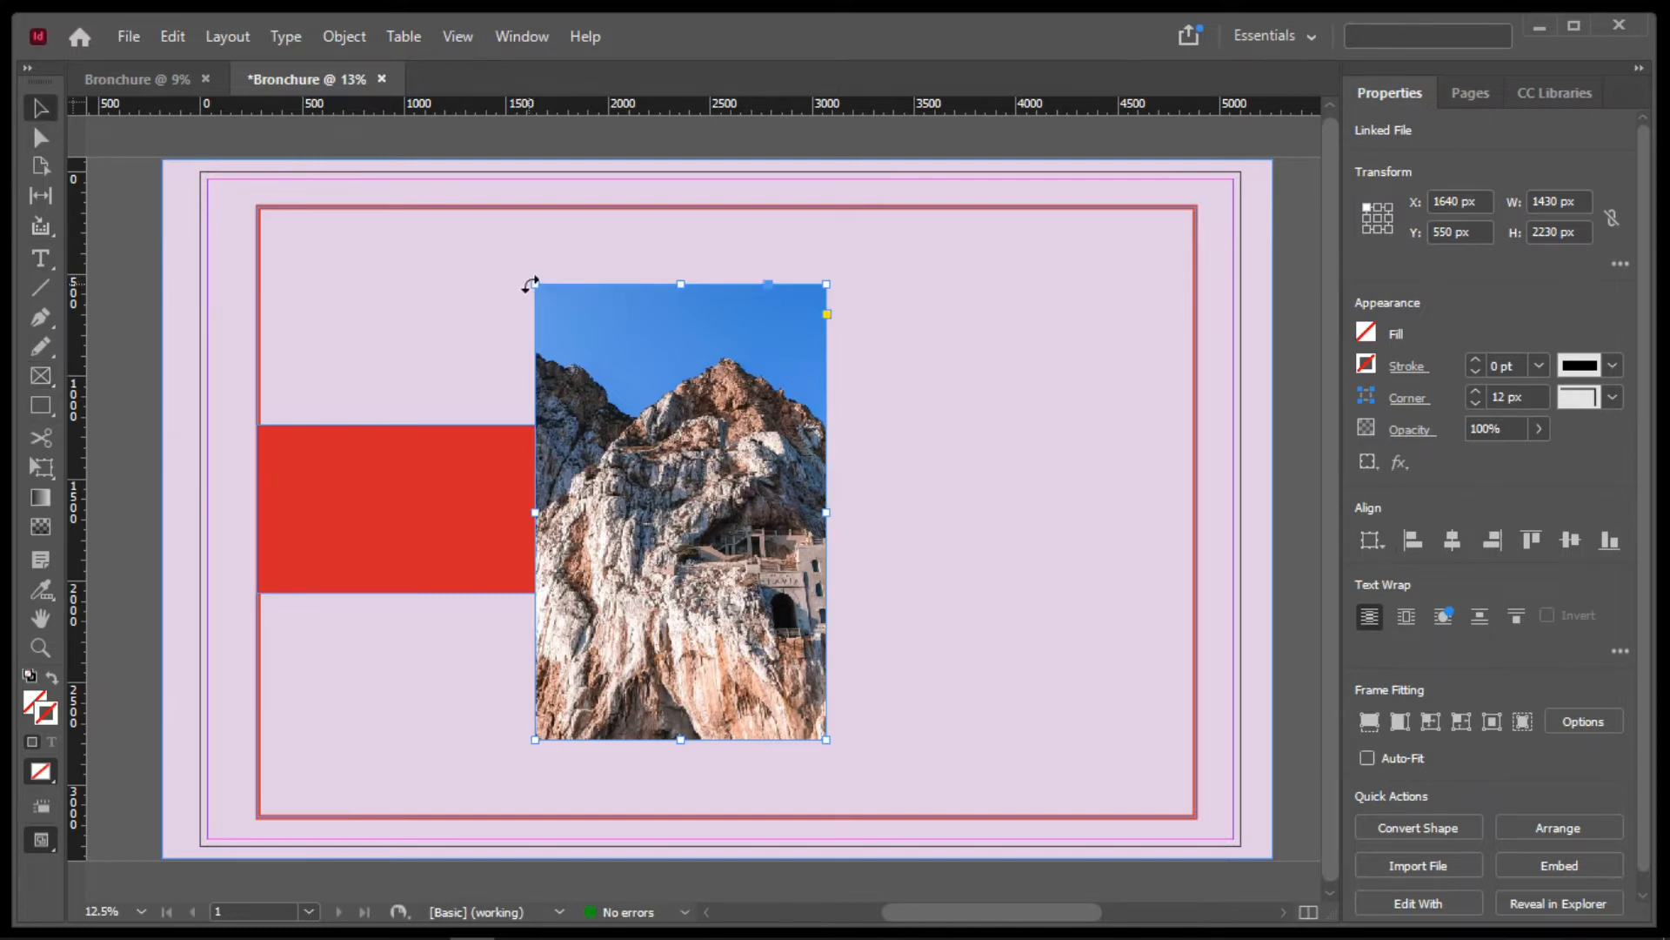
mouse_move(535, 285)
left_mouse_down()
mouse_move(579, 344)
mouse_move(532, 294)
left_mouse_up()
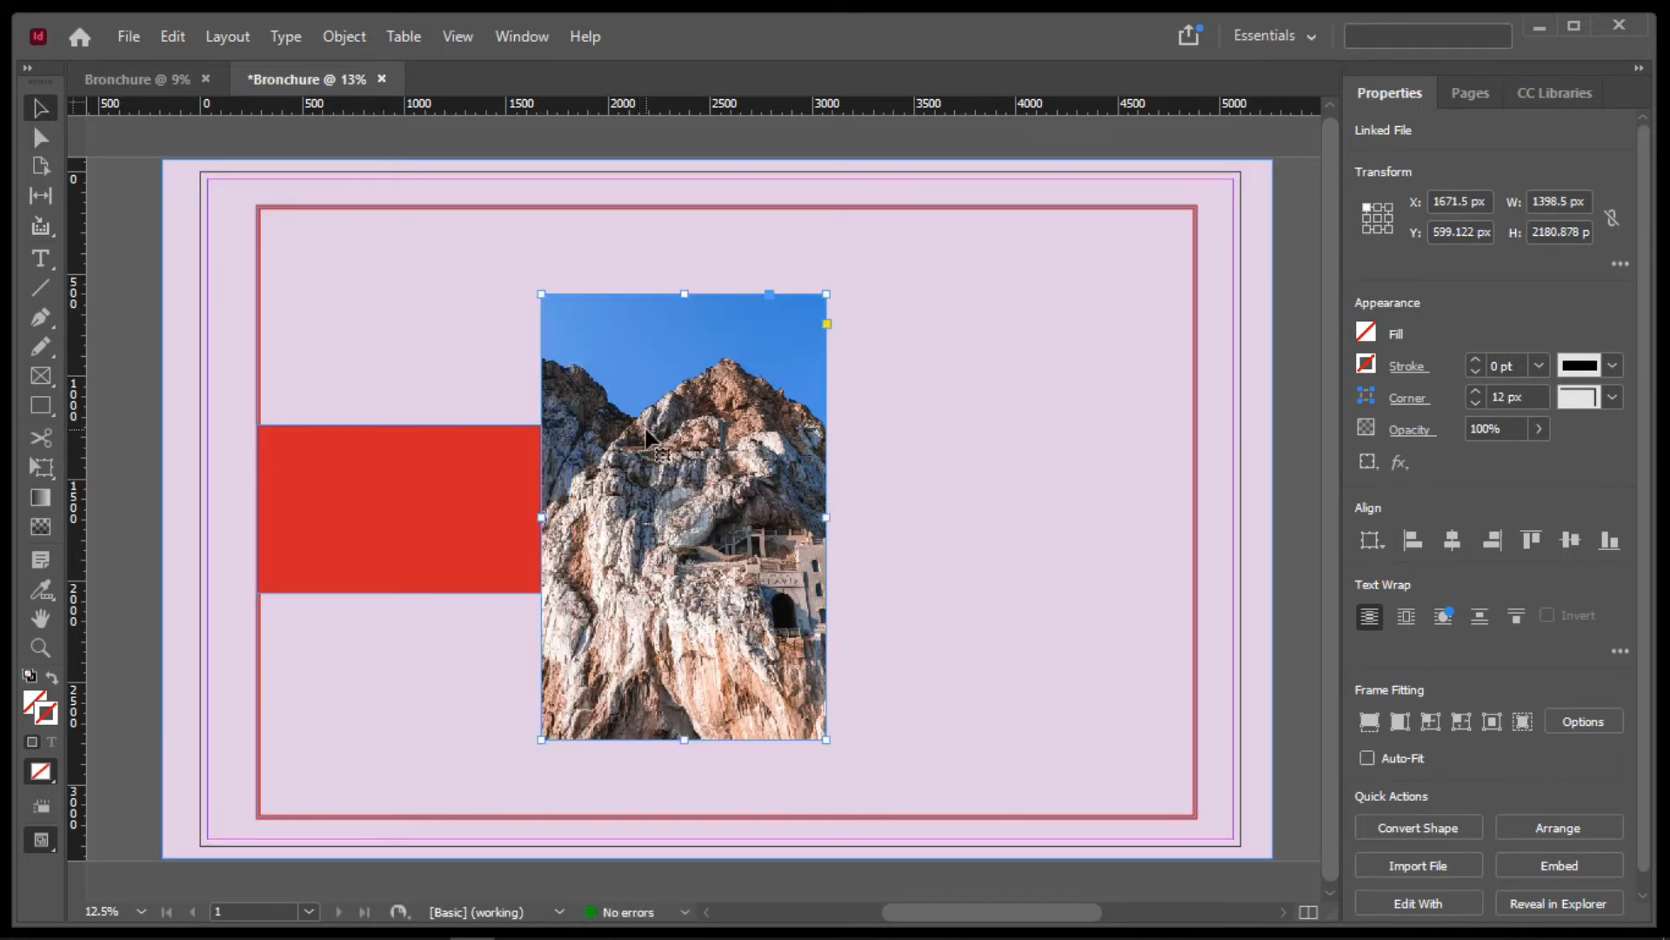
left_click_drag(645, 434, 650, 432)
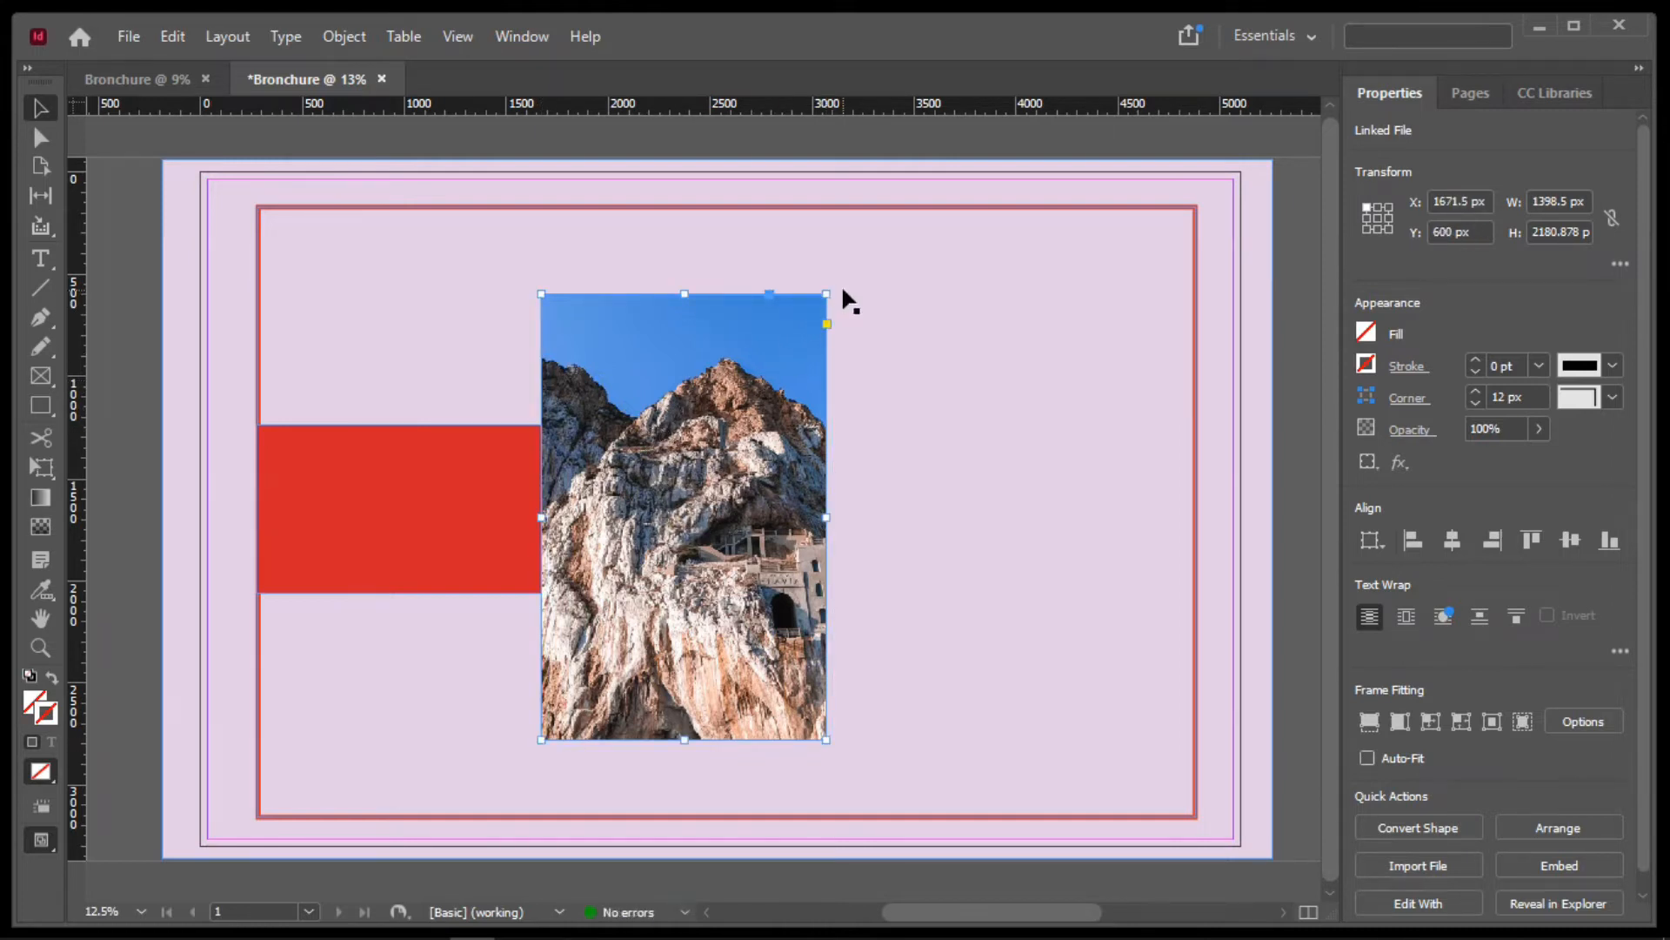
left_click_drag(826, 297, 838, 275)
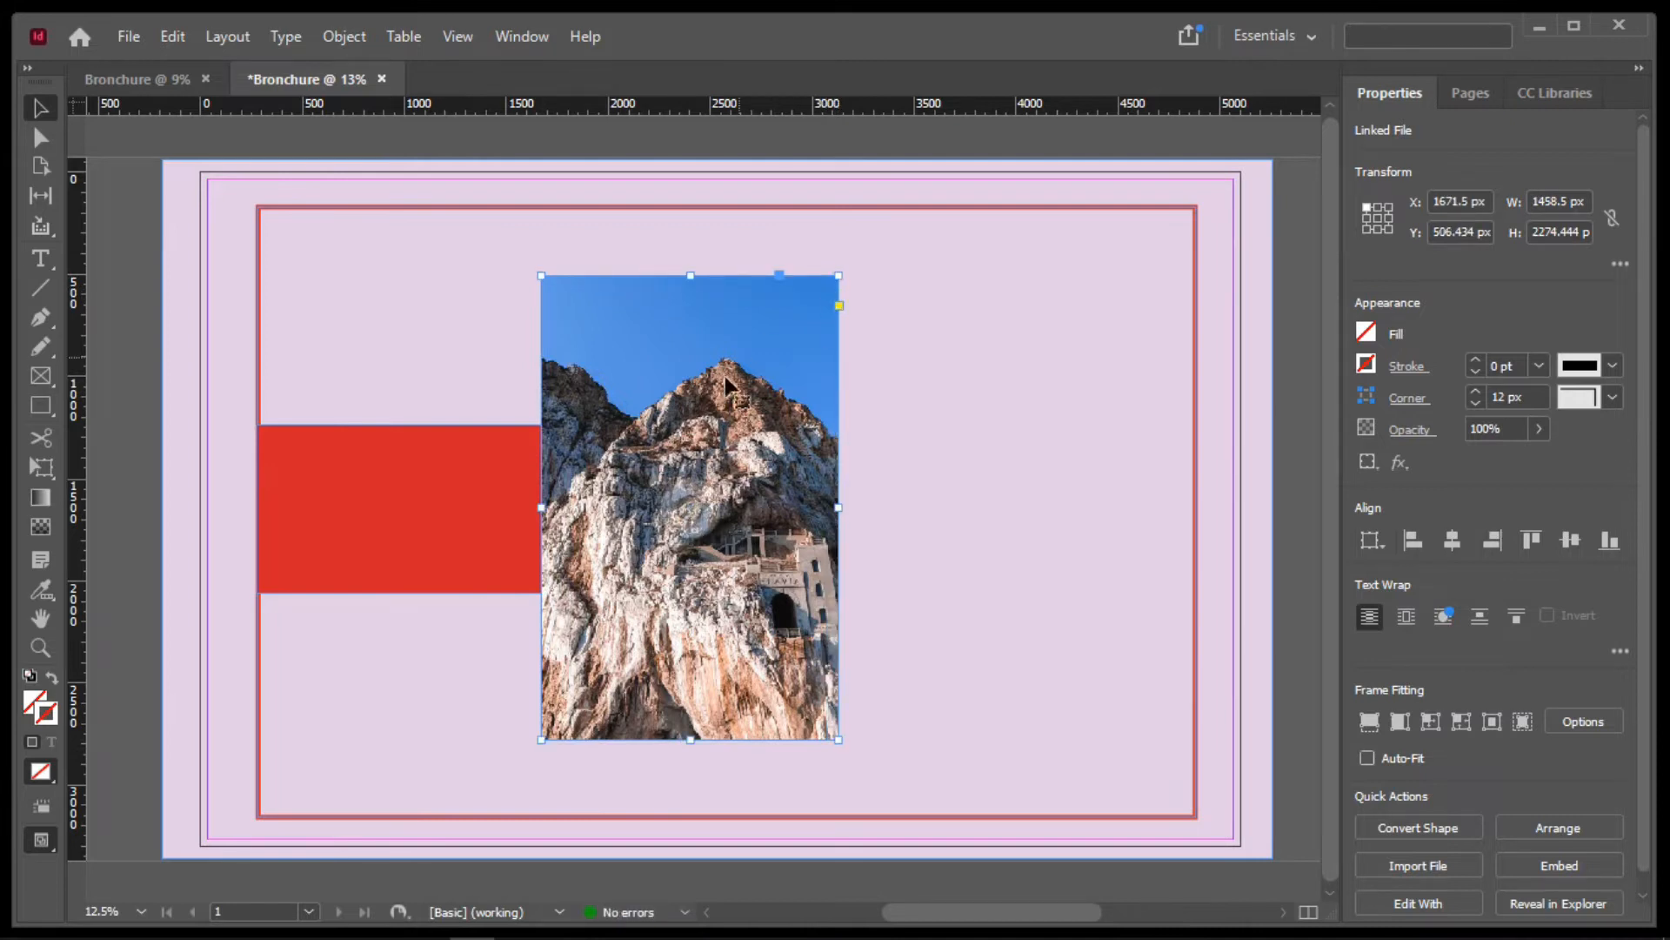
Scale the rock photo inside its frame down to about 1580 x 2370 px, keeping the whole frame covered
left_click(692, 509)
left_click_drag(718, 520, 719, 520)
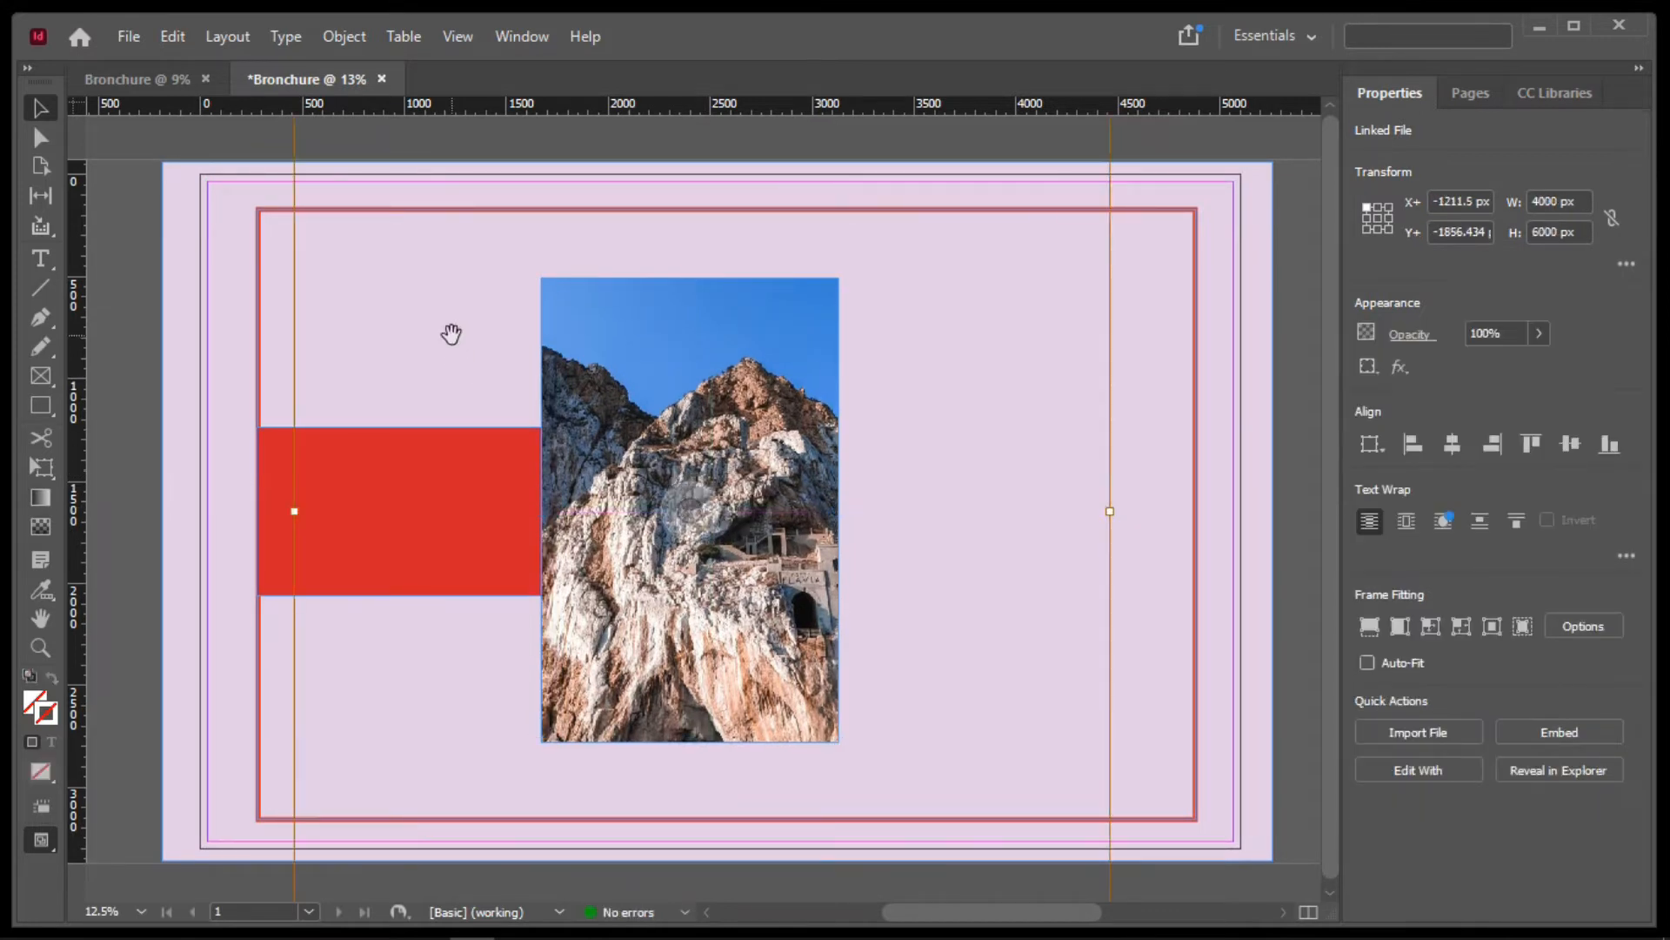
scroll(451, 336, "down", 1)
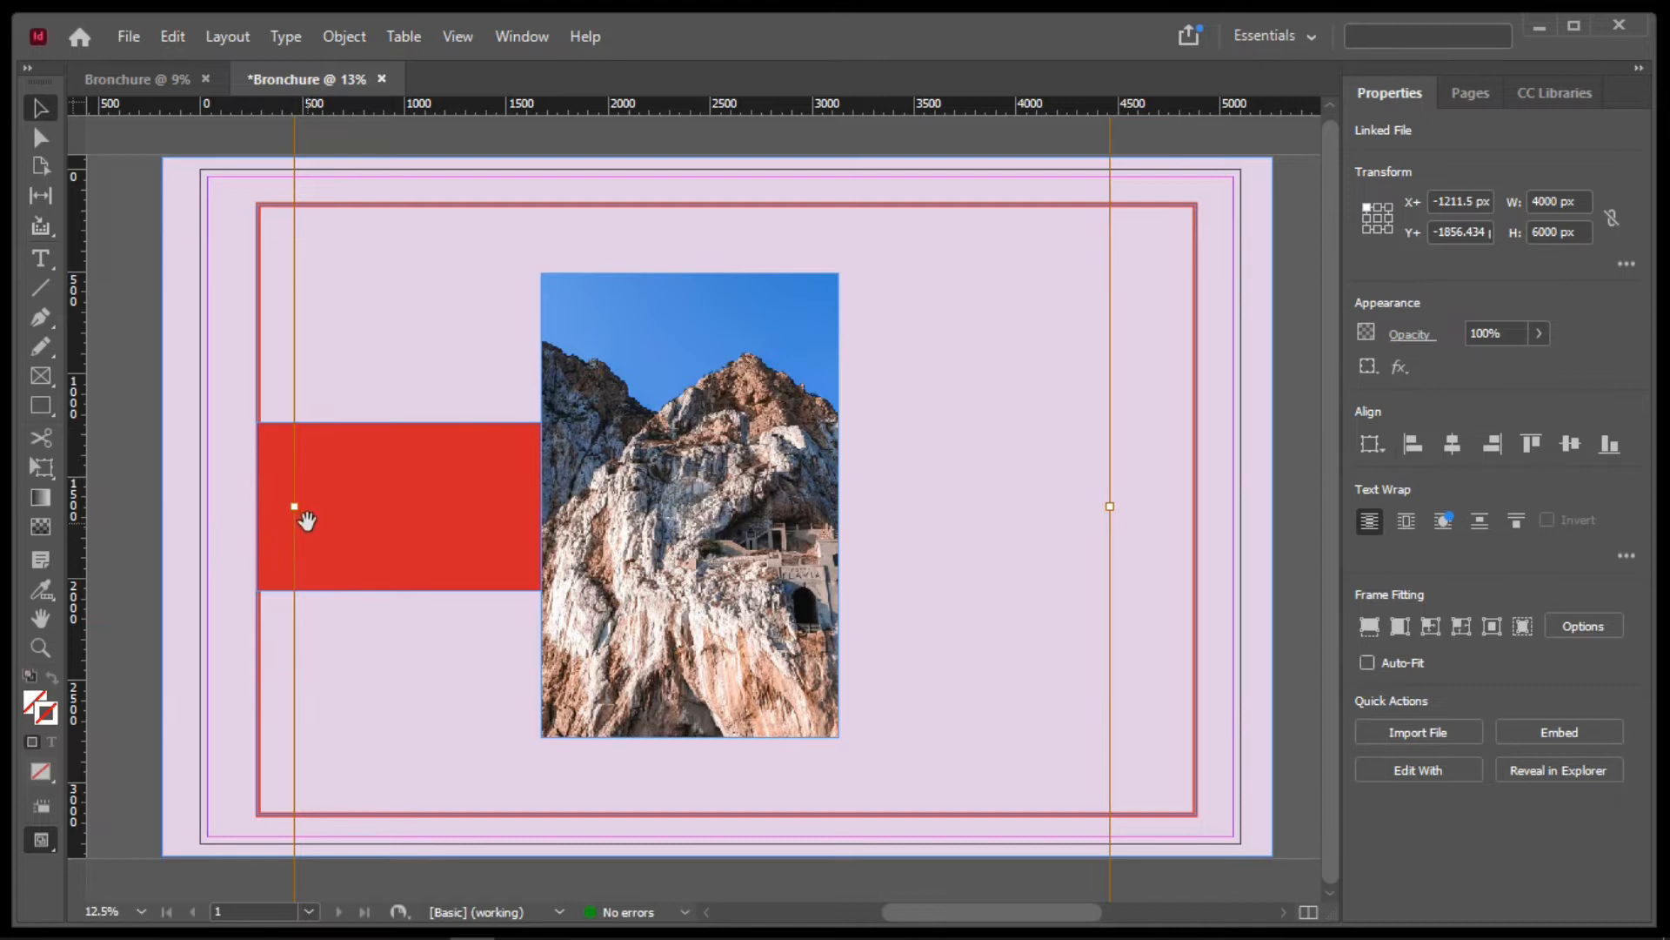
left_click_drag(296, 508, 468, 508)
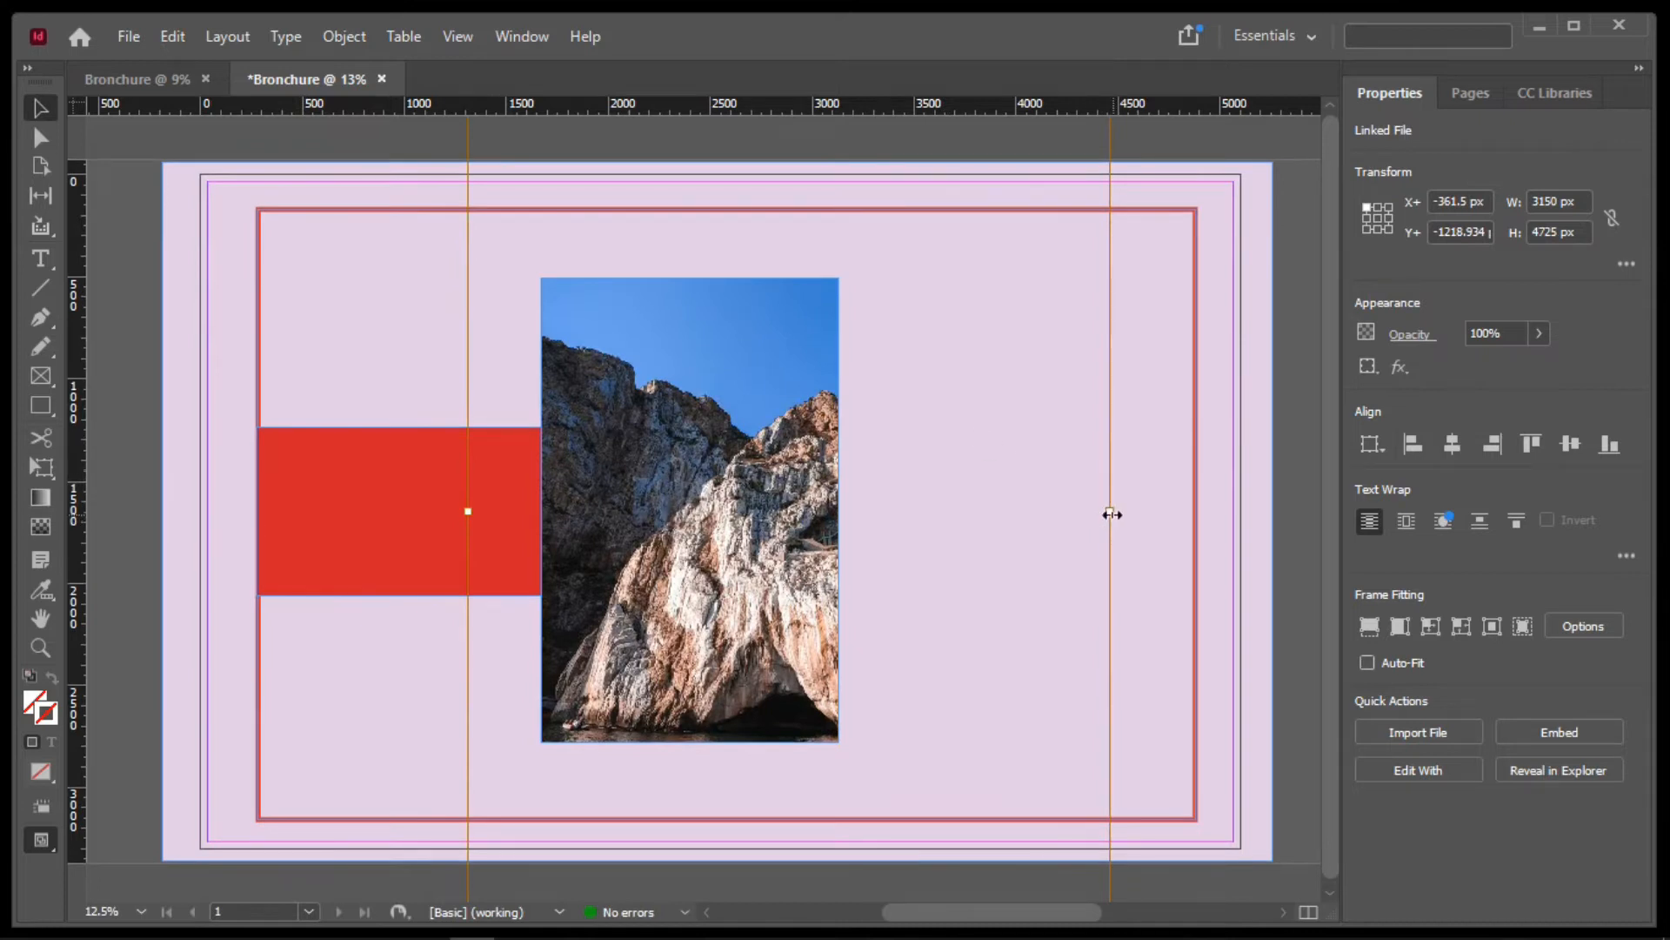
left_click_drag(1112, 512, 858, 557)
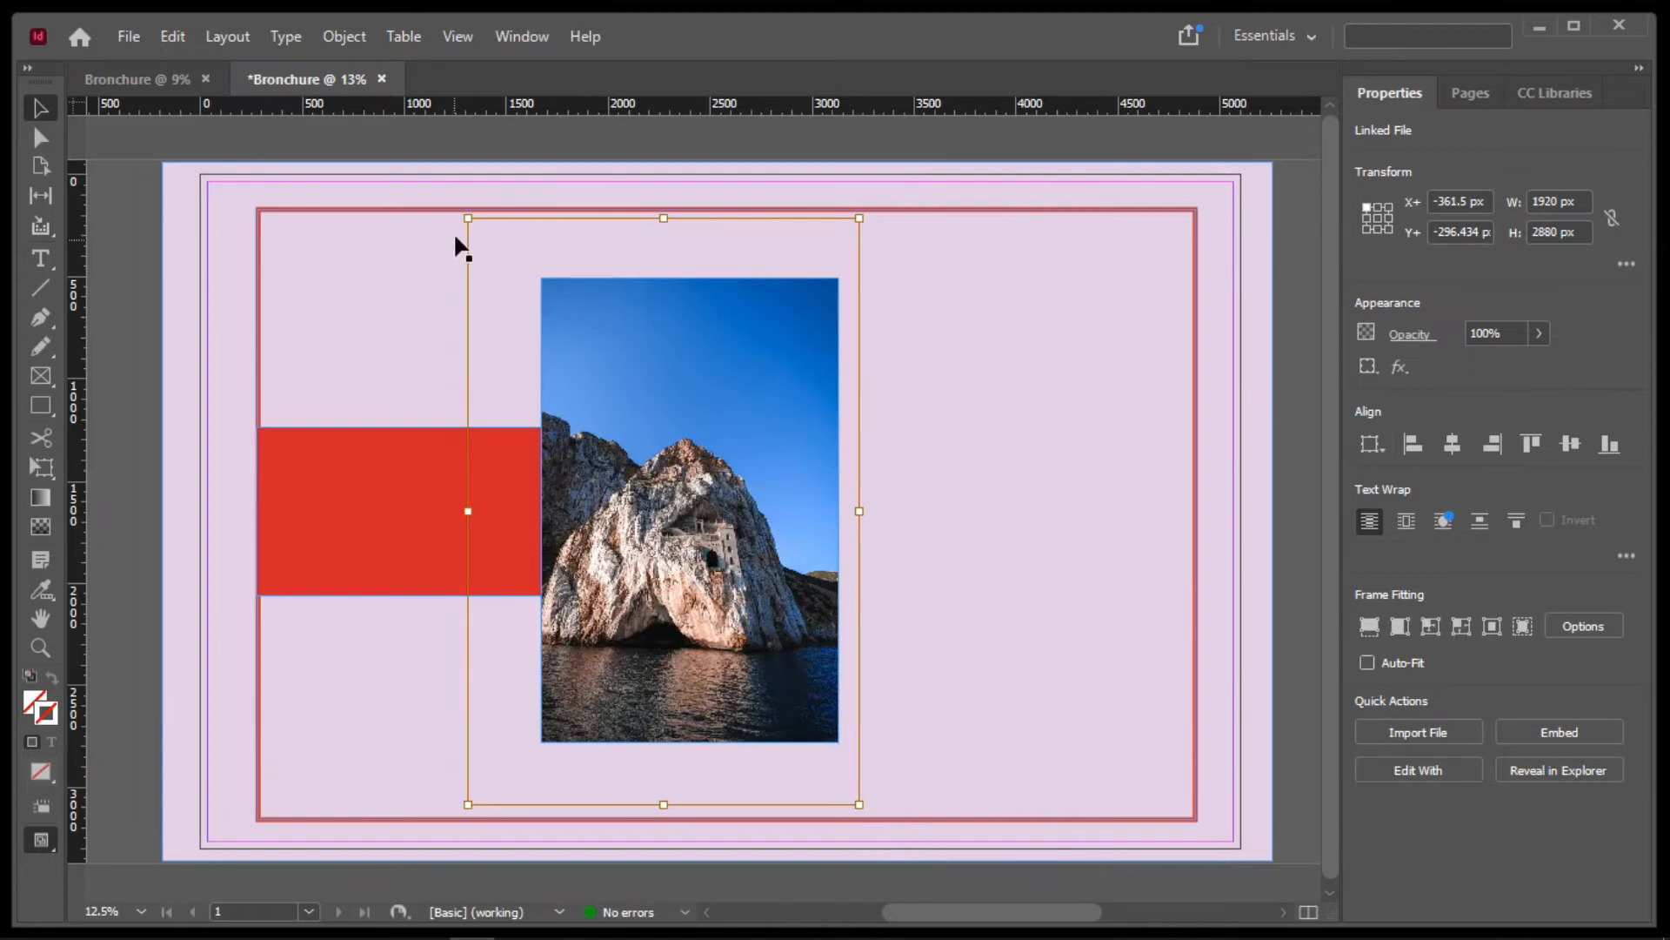
left_click_drag(467, 219, 502, 268)
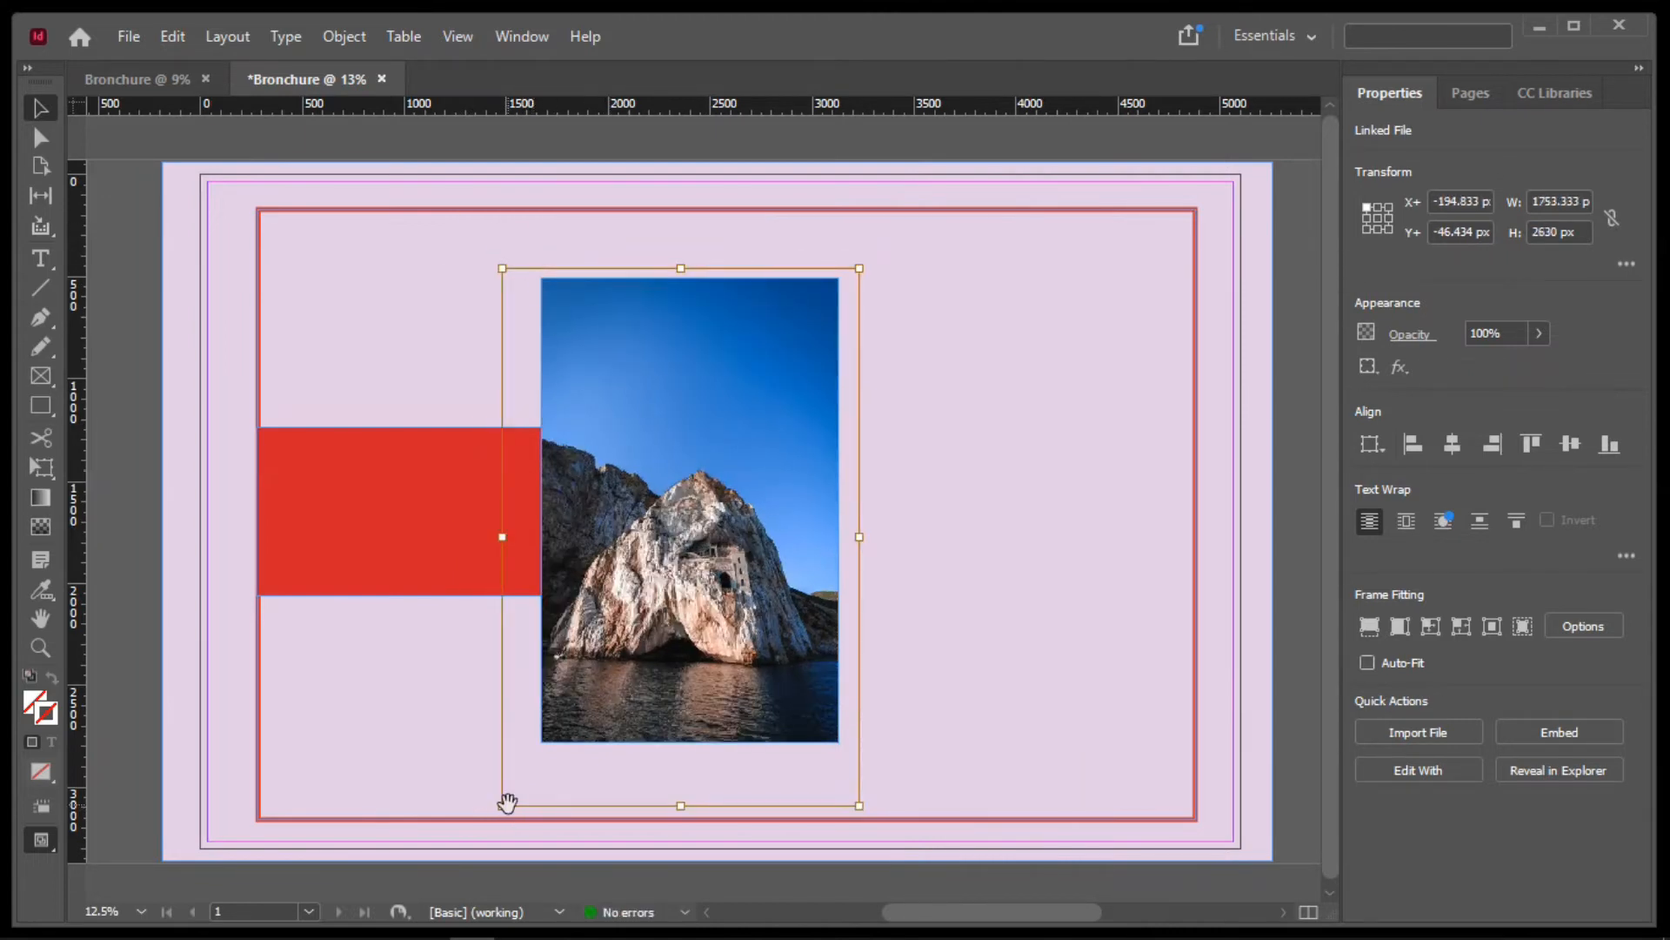
left_click_drag(502, 804, 529, 754)
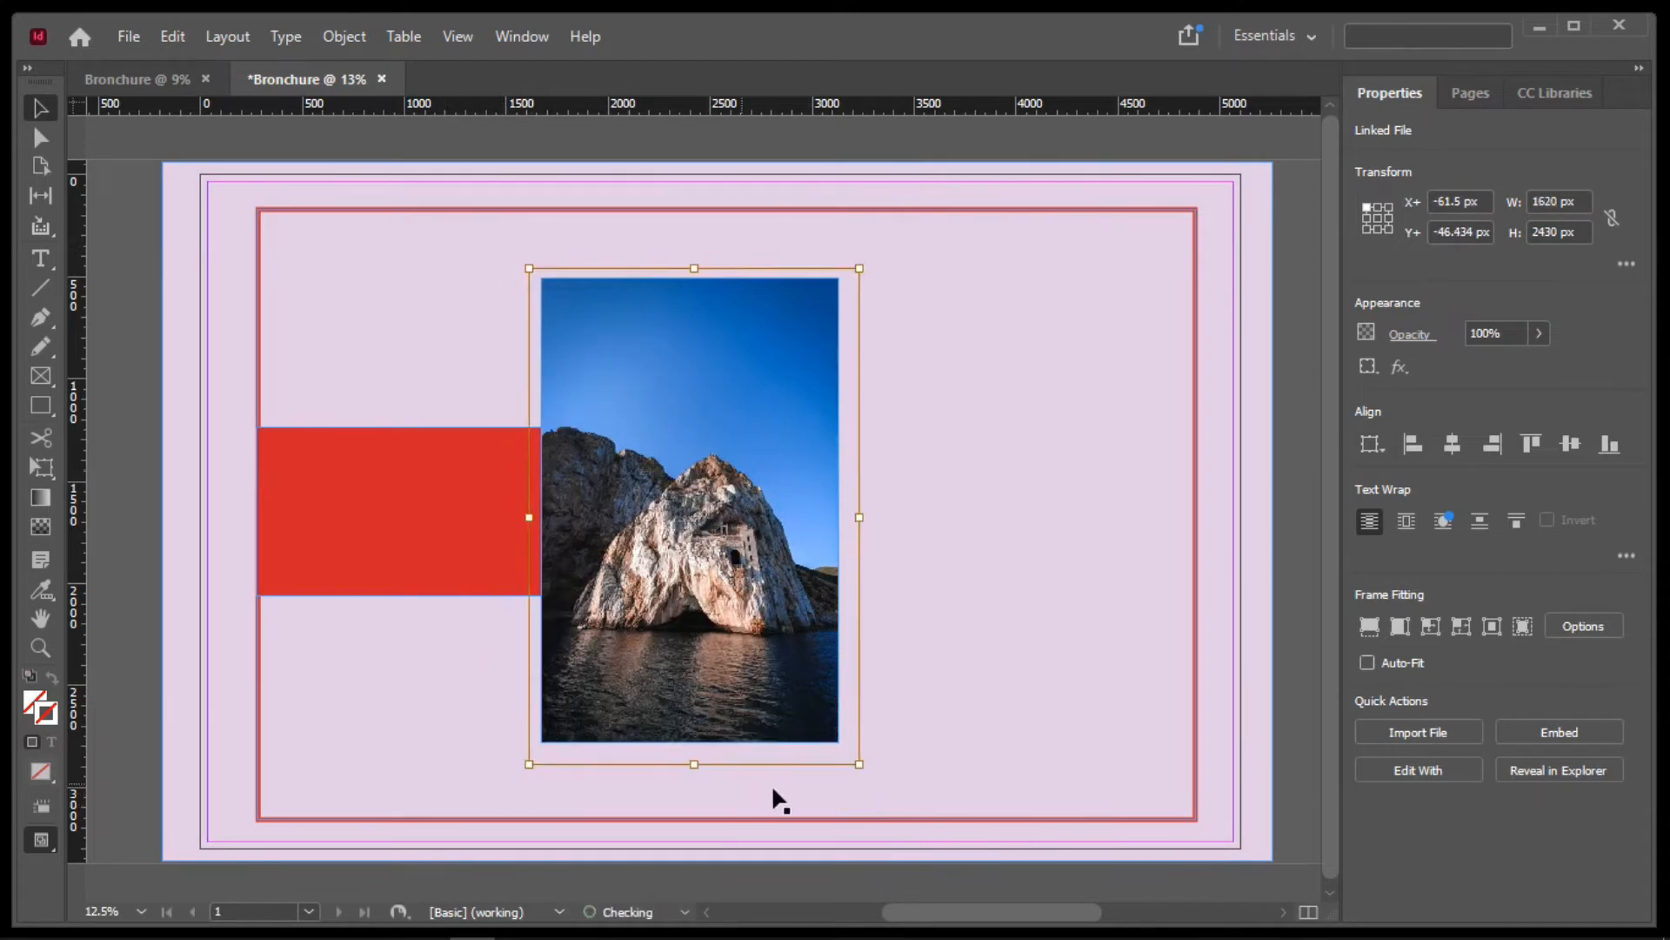
left_click_drag(860, 766, 851, 752)
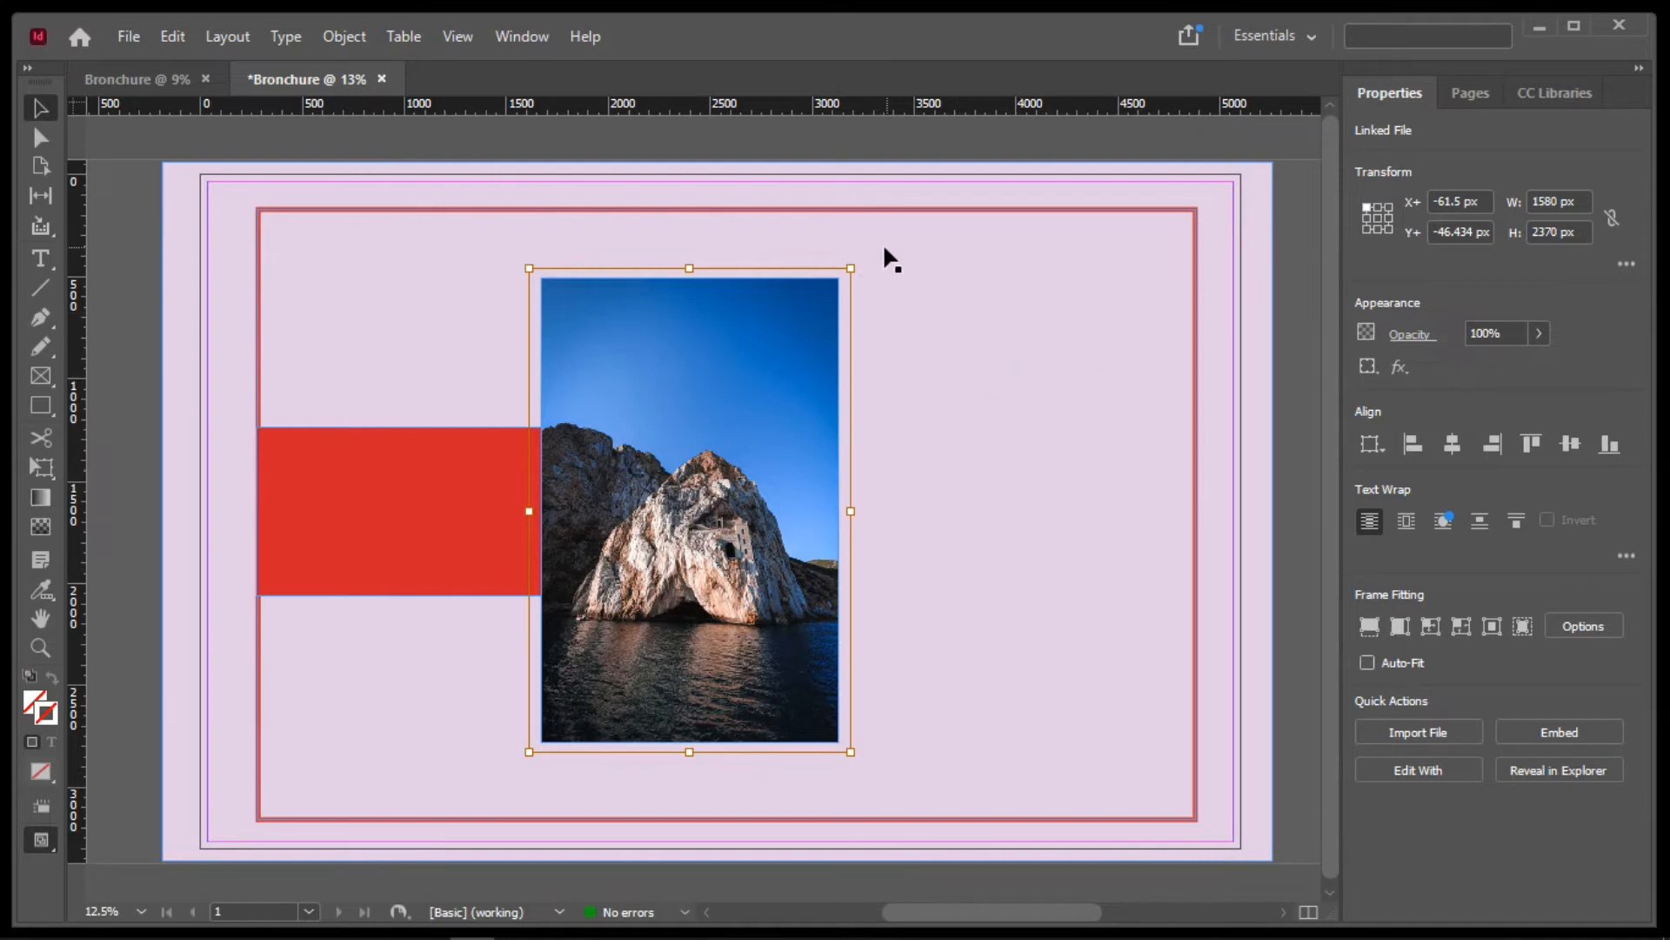
Draw a full-height rectangle about 1762 x 3014 px from the photo's right edge to the border's right edge
left_click(41, 409)
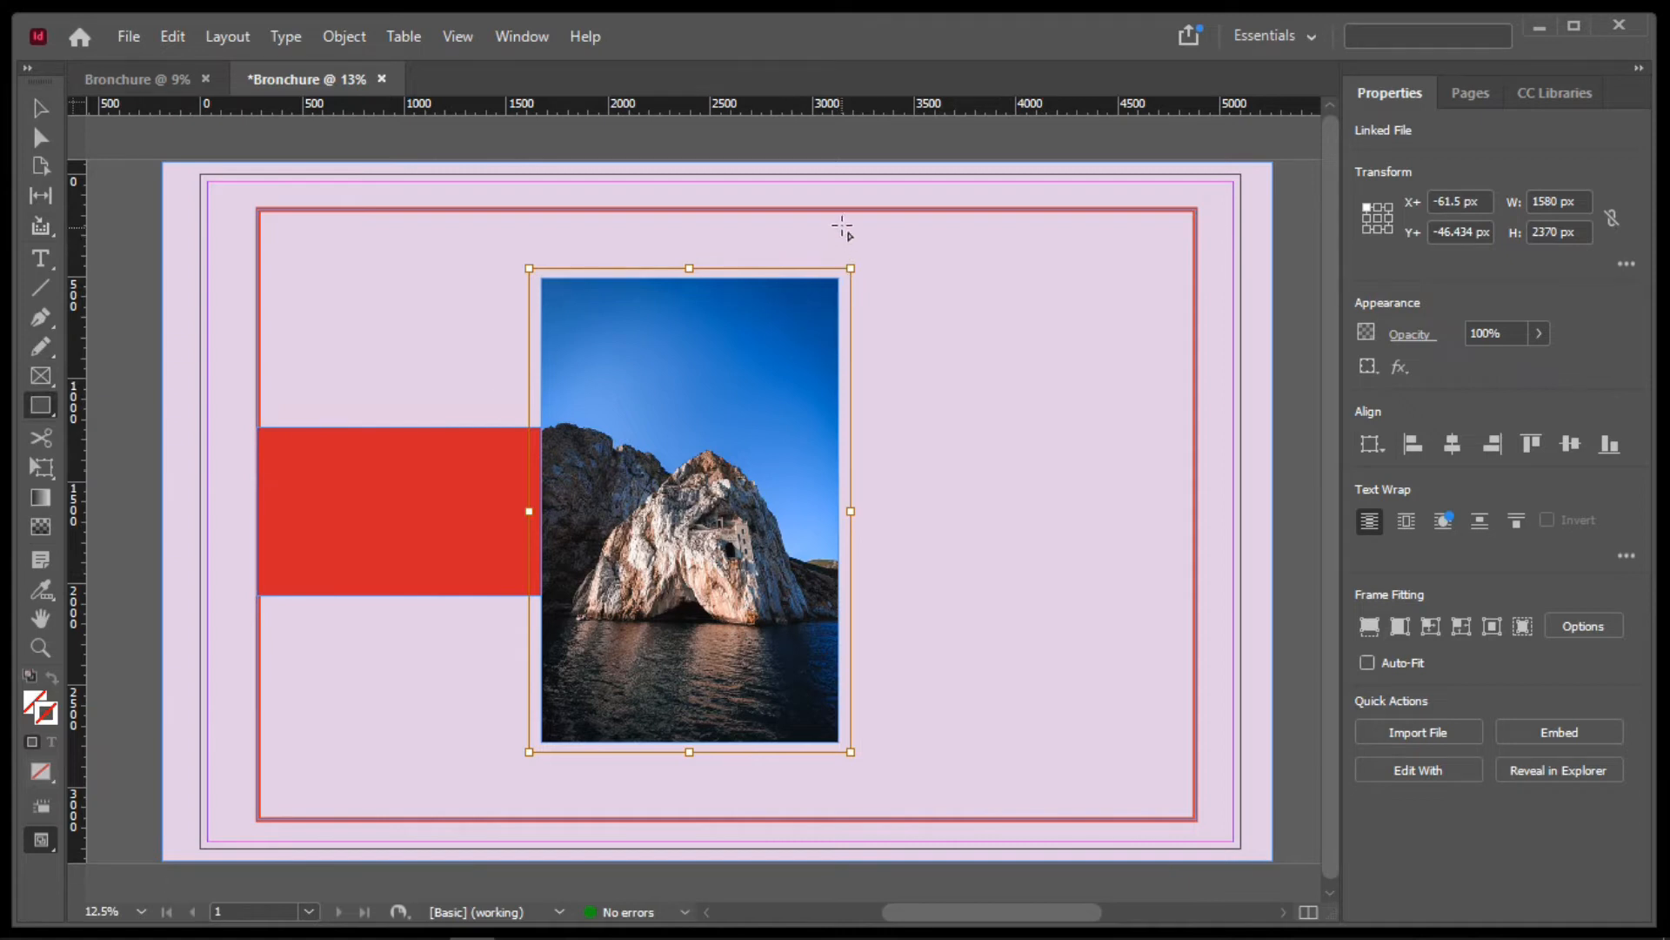
mouse_move(829, 209)
left_mouse_down()
mouse_move(910, 250)
mouse_move(1093, 284)
mouse_move(1174, 345)
mouse_move(1197, 822)
left_mouse_up()
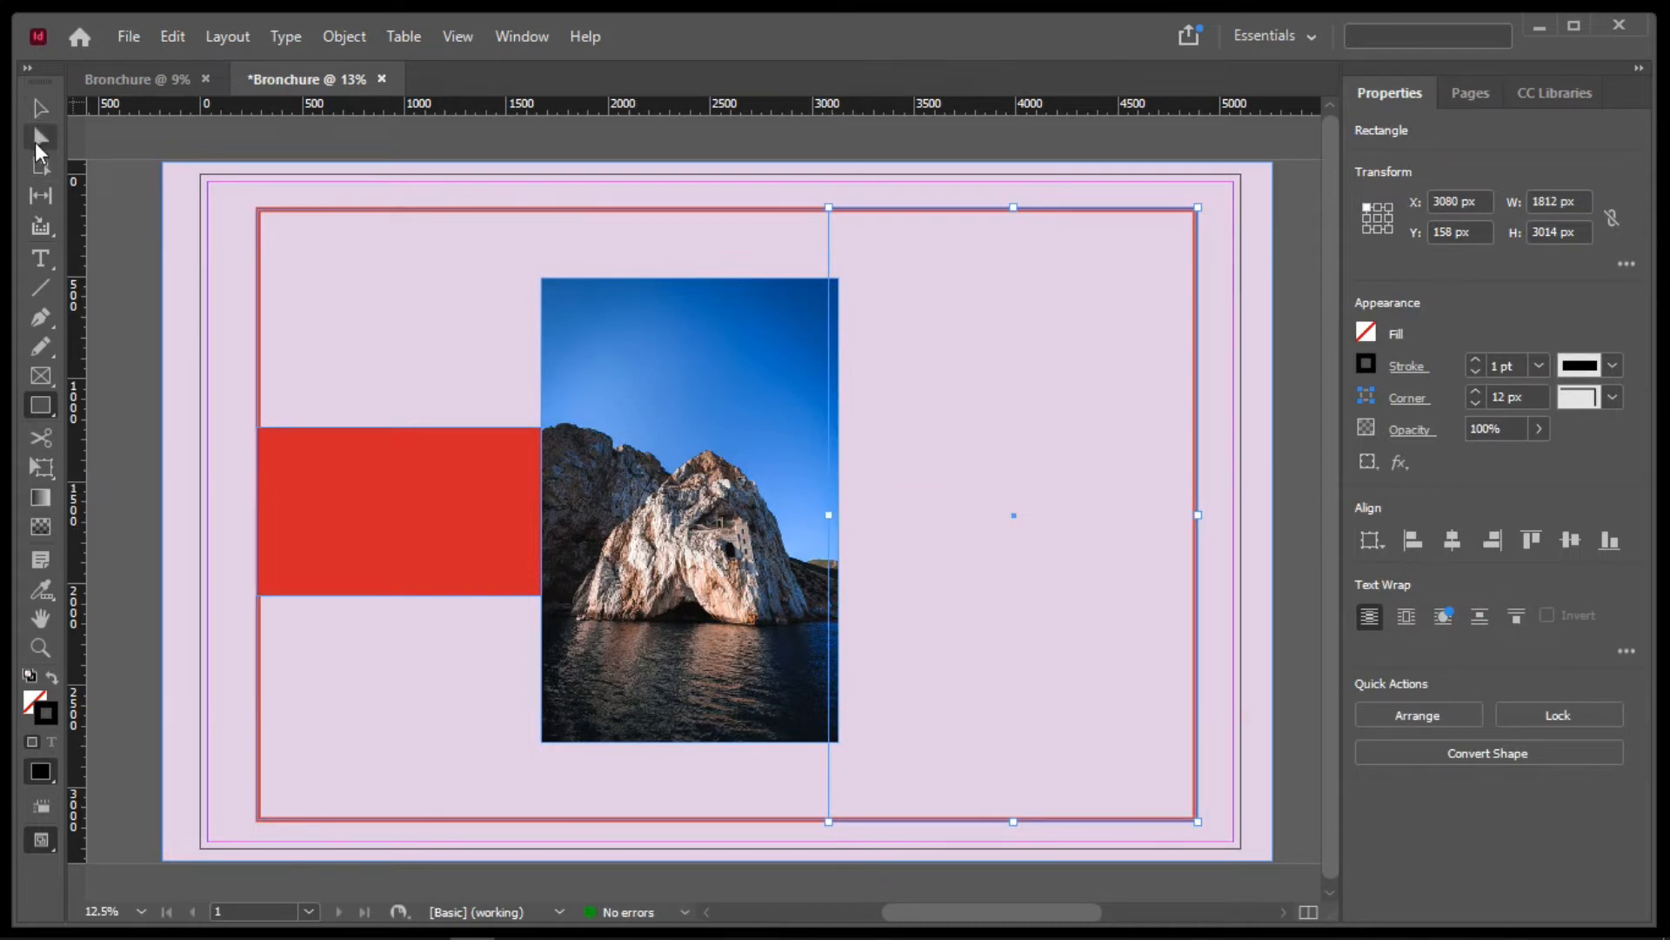
left_click(40, 108)
left_click_drag(828, 515, 839, 518)
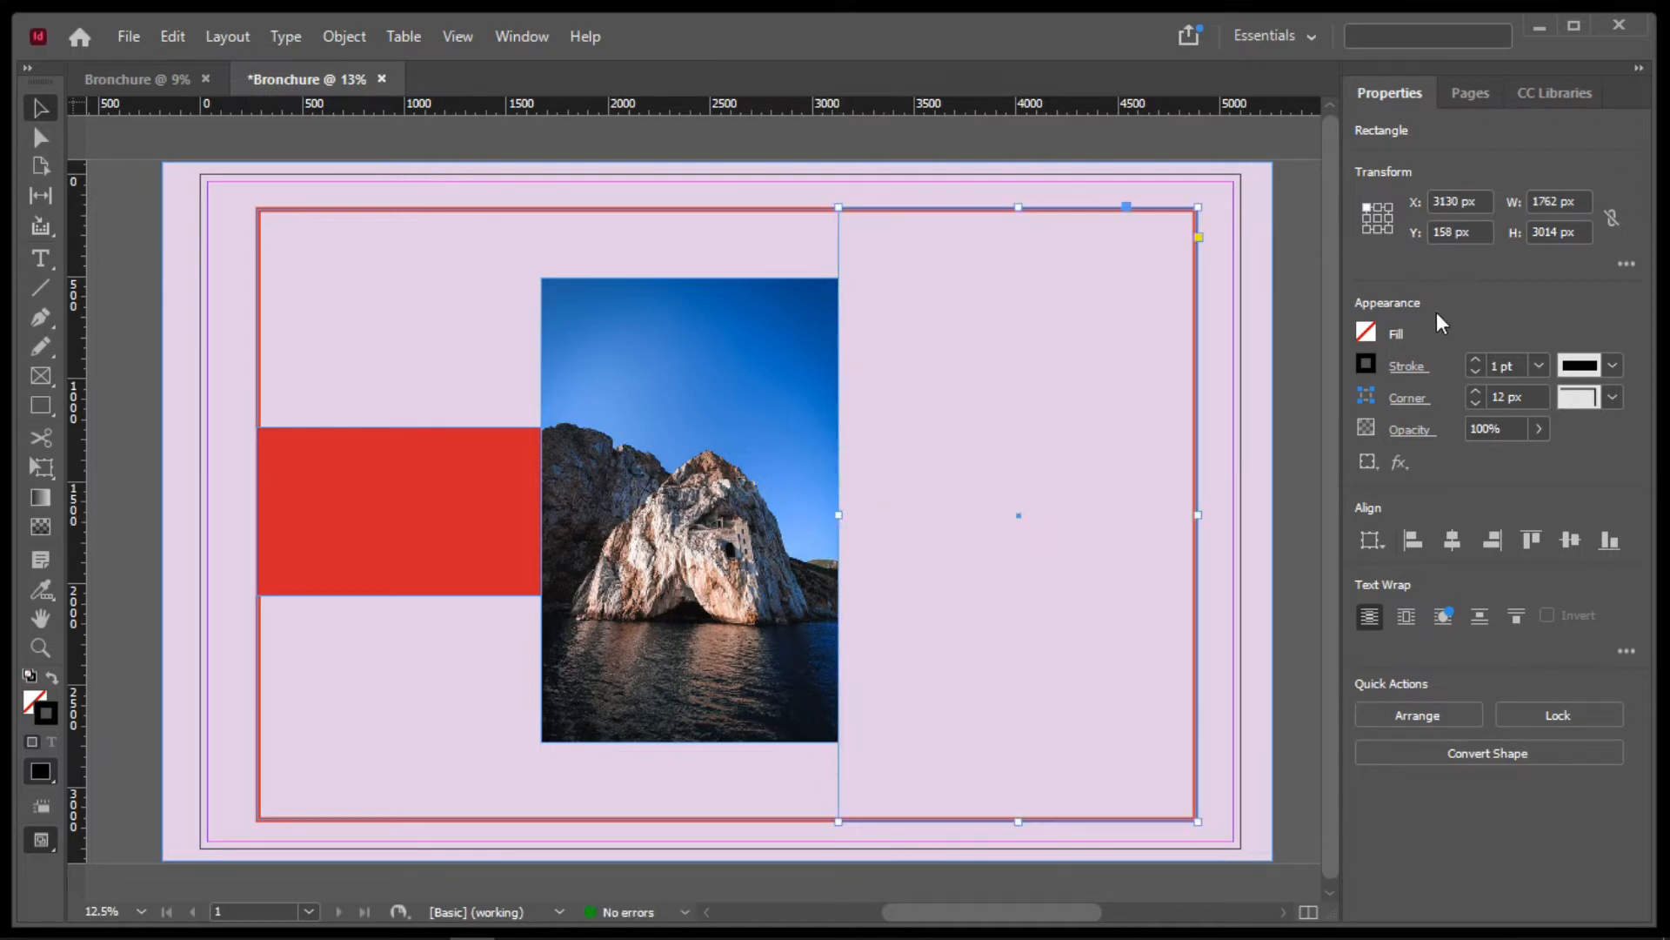
Fill the tall rectangle with the C=15 M=100 Y=100 red swatch at 75% tint
left_click(1372, 329)
left_click(1371, 332)
left_click(1370, 331)
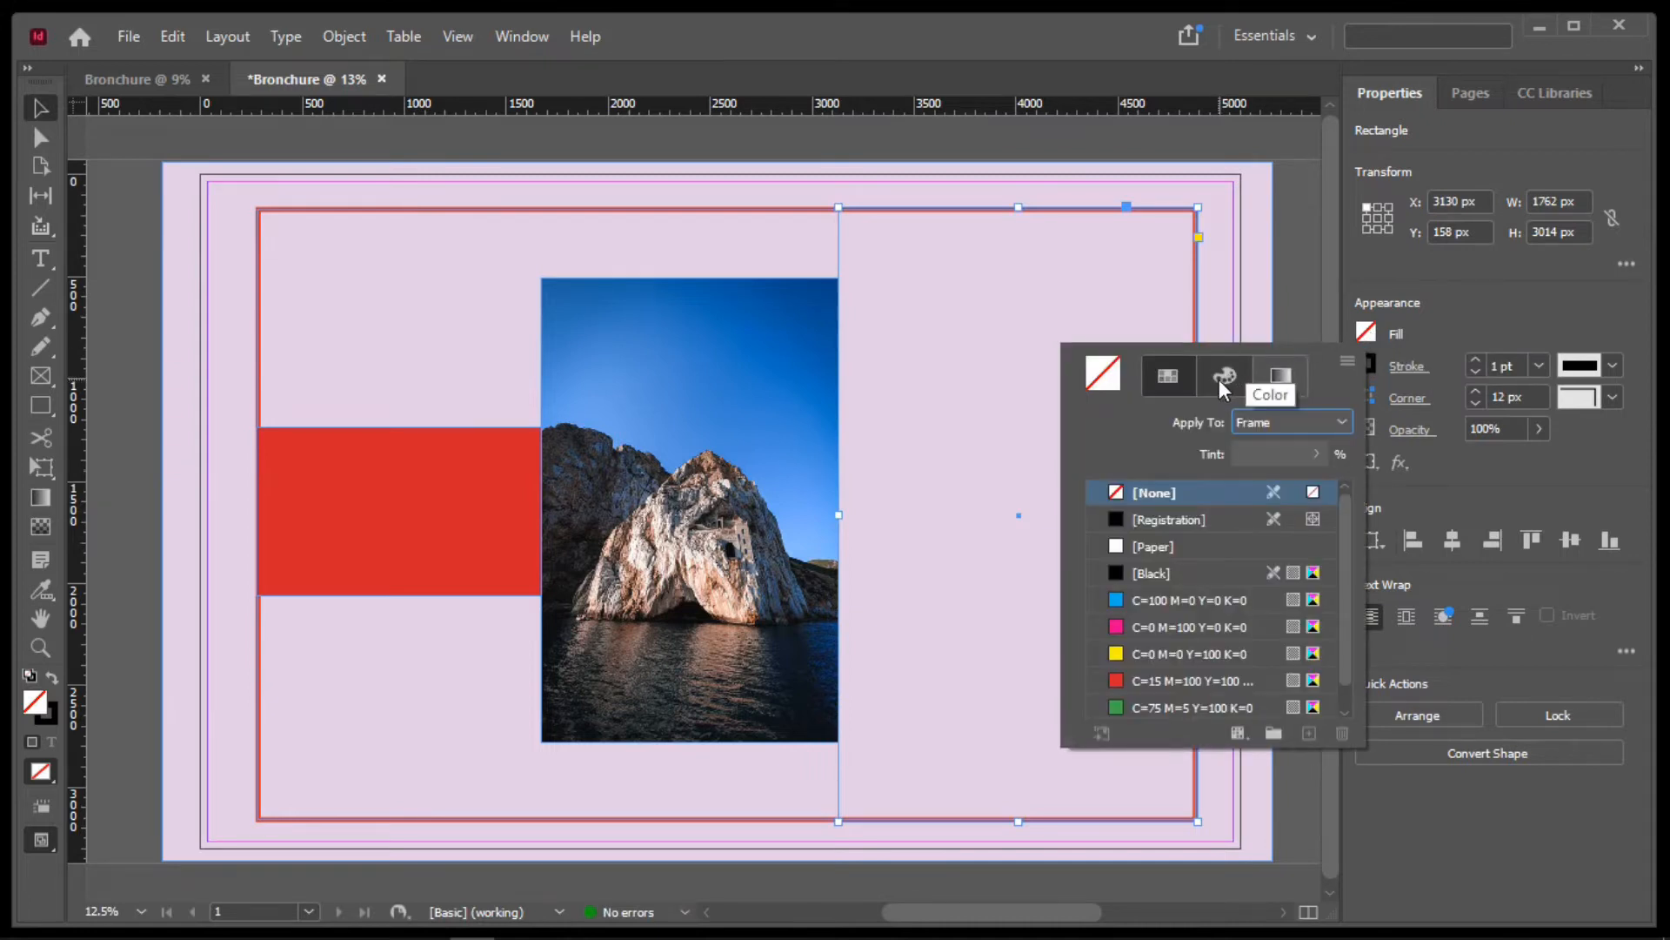
left_click(1159, 680)
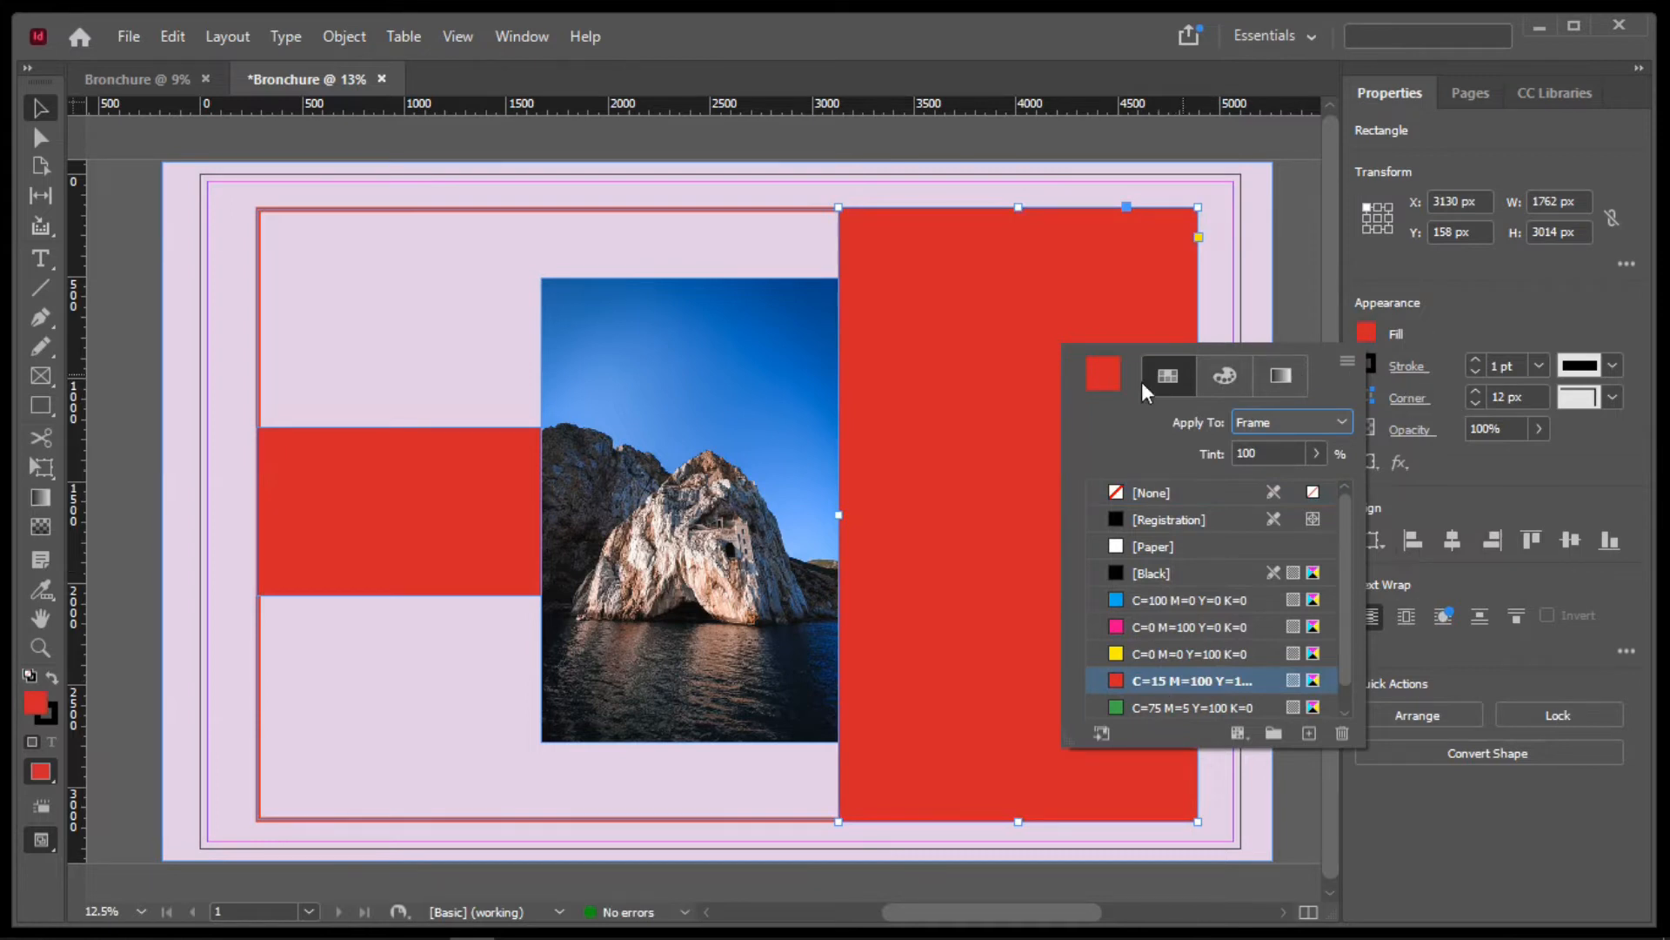
left_click(1317, 453)
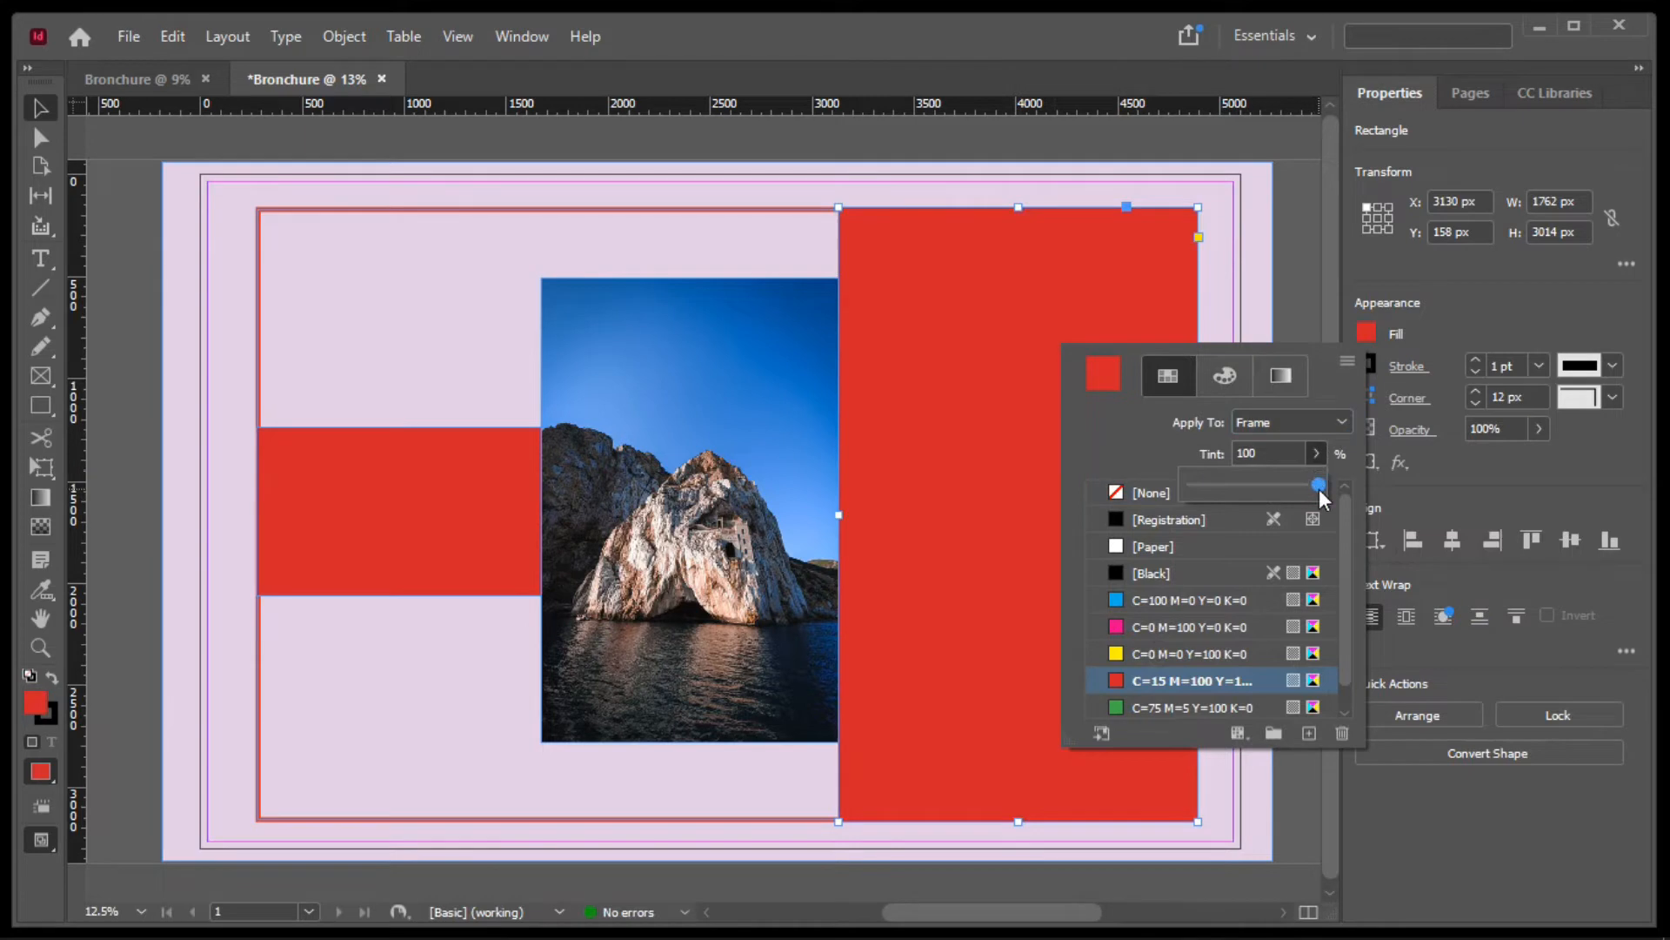
left_click_drag(1321, 492, 1286, 494)
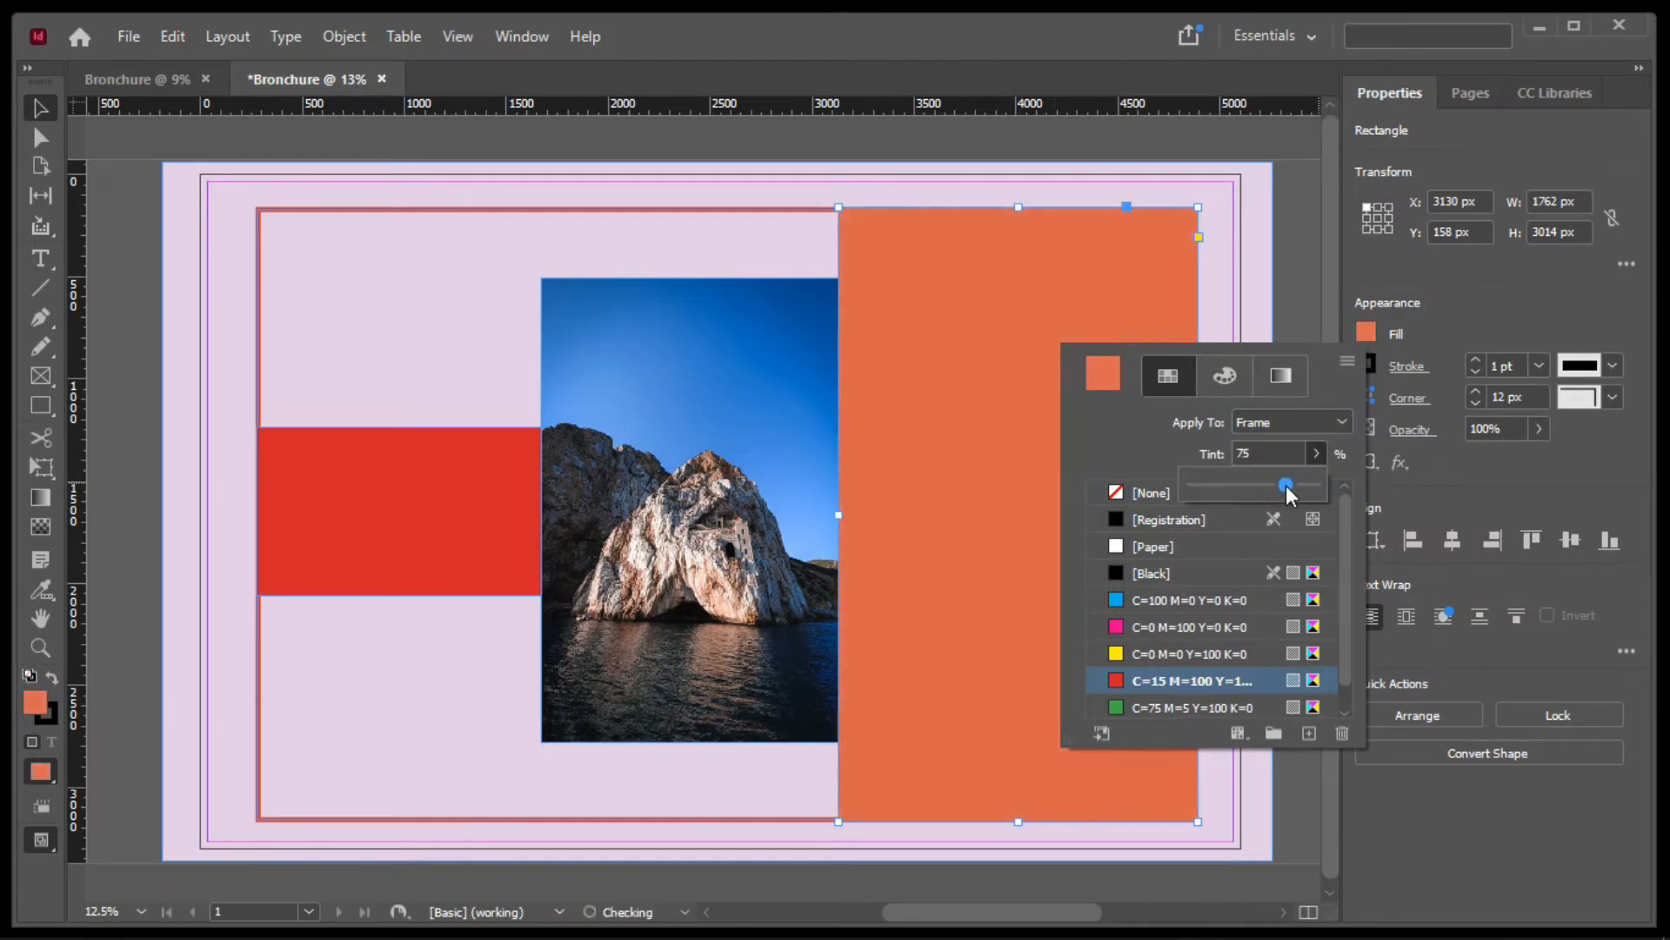
left_click(405, 529)
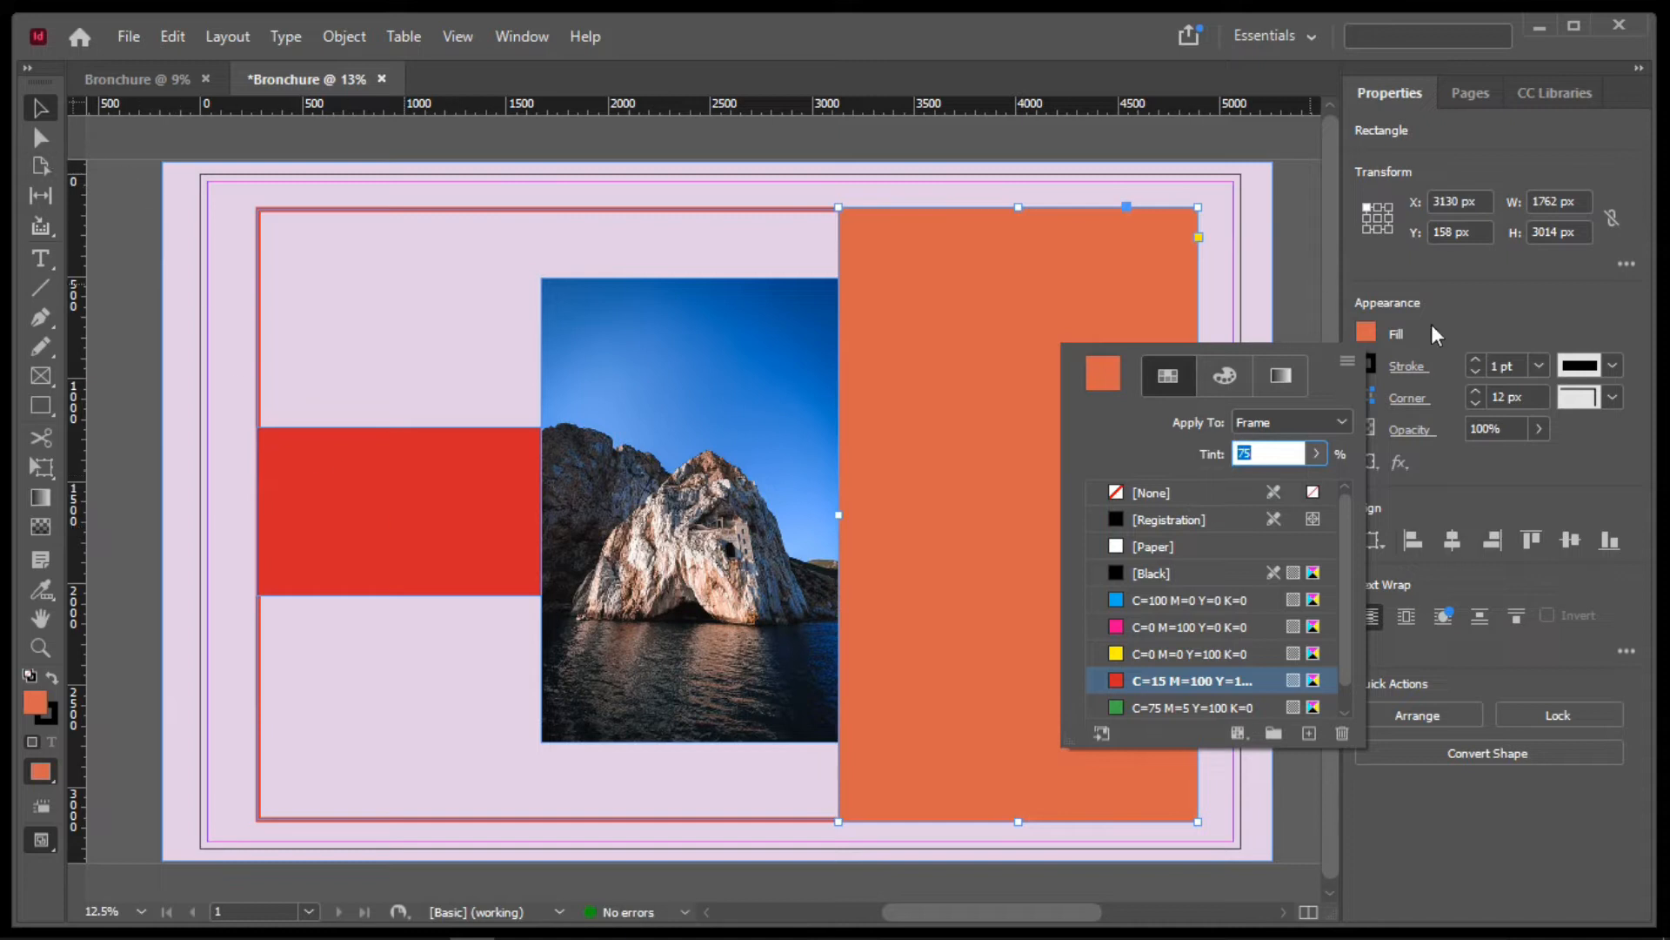
left_click(1547, 319)
Set the fill tint of the small red rectangle beside the photo to 80%
left_click(40, 108)
left_click(457, 534)
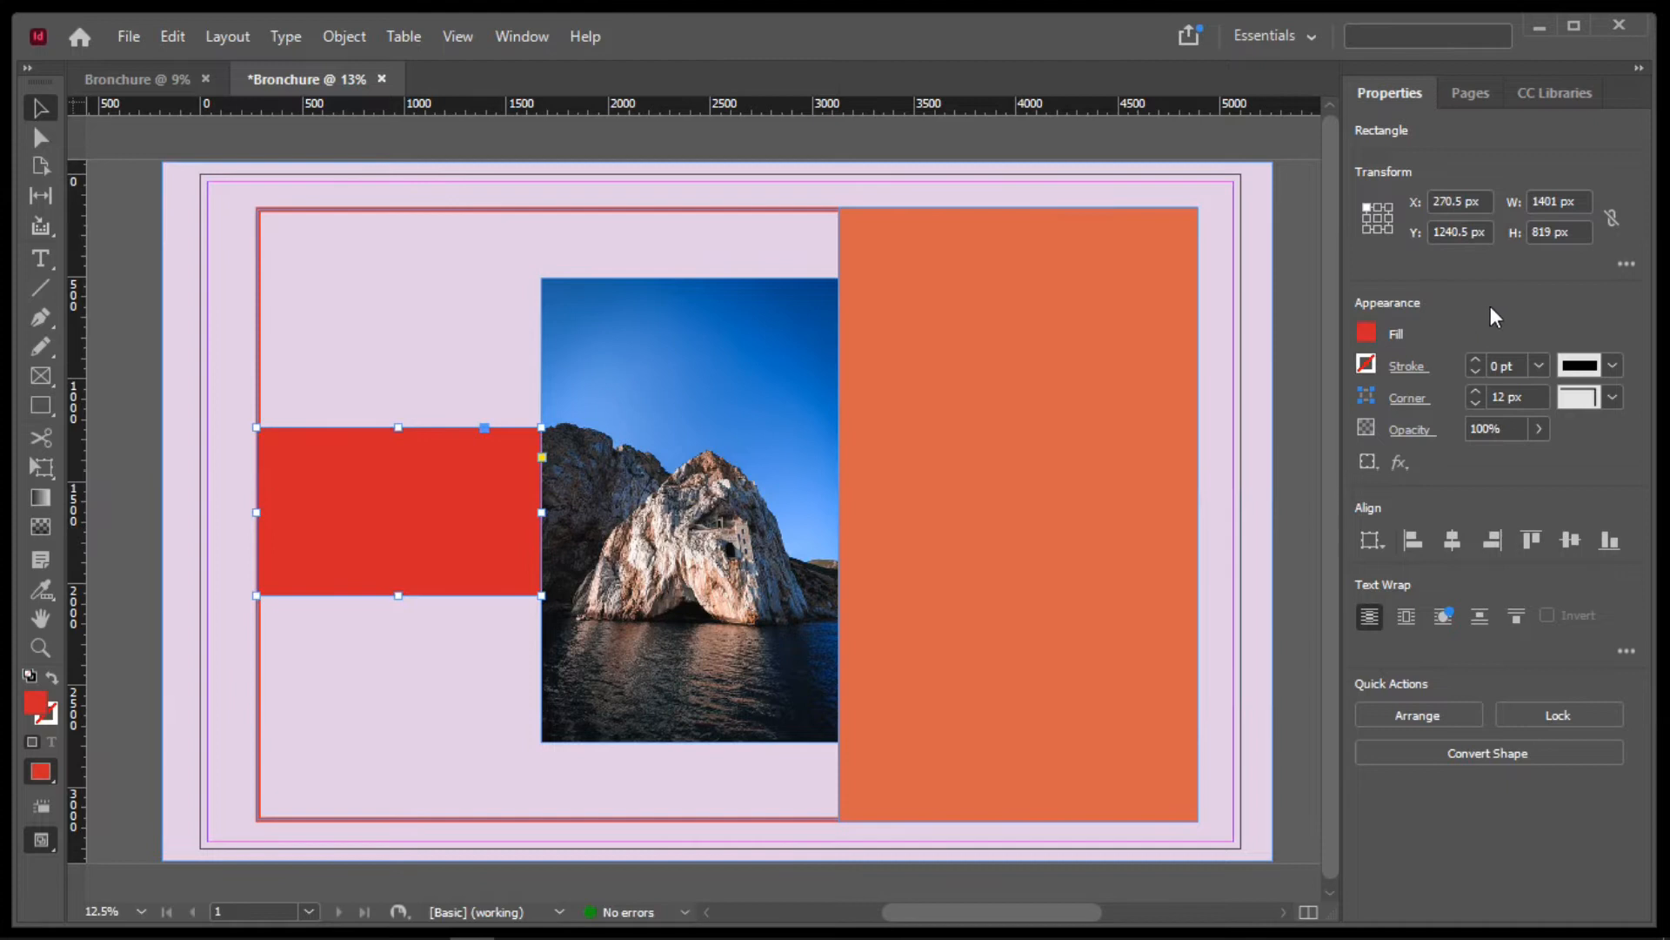
left_click(1367, 334)
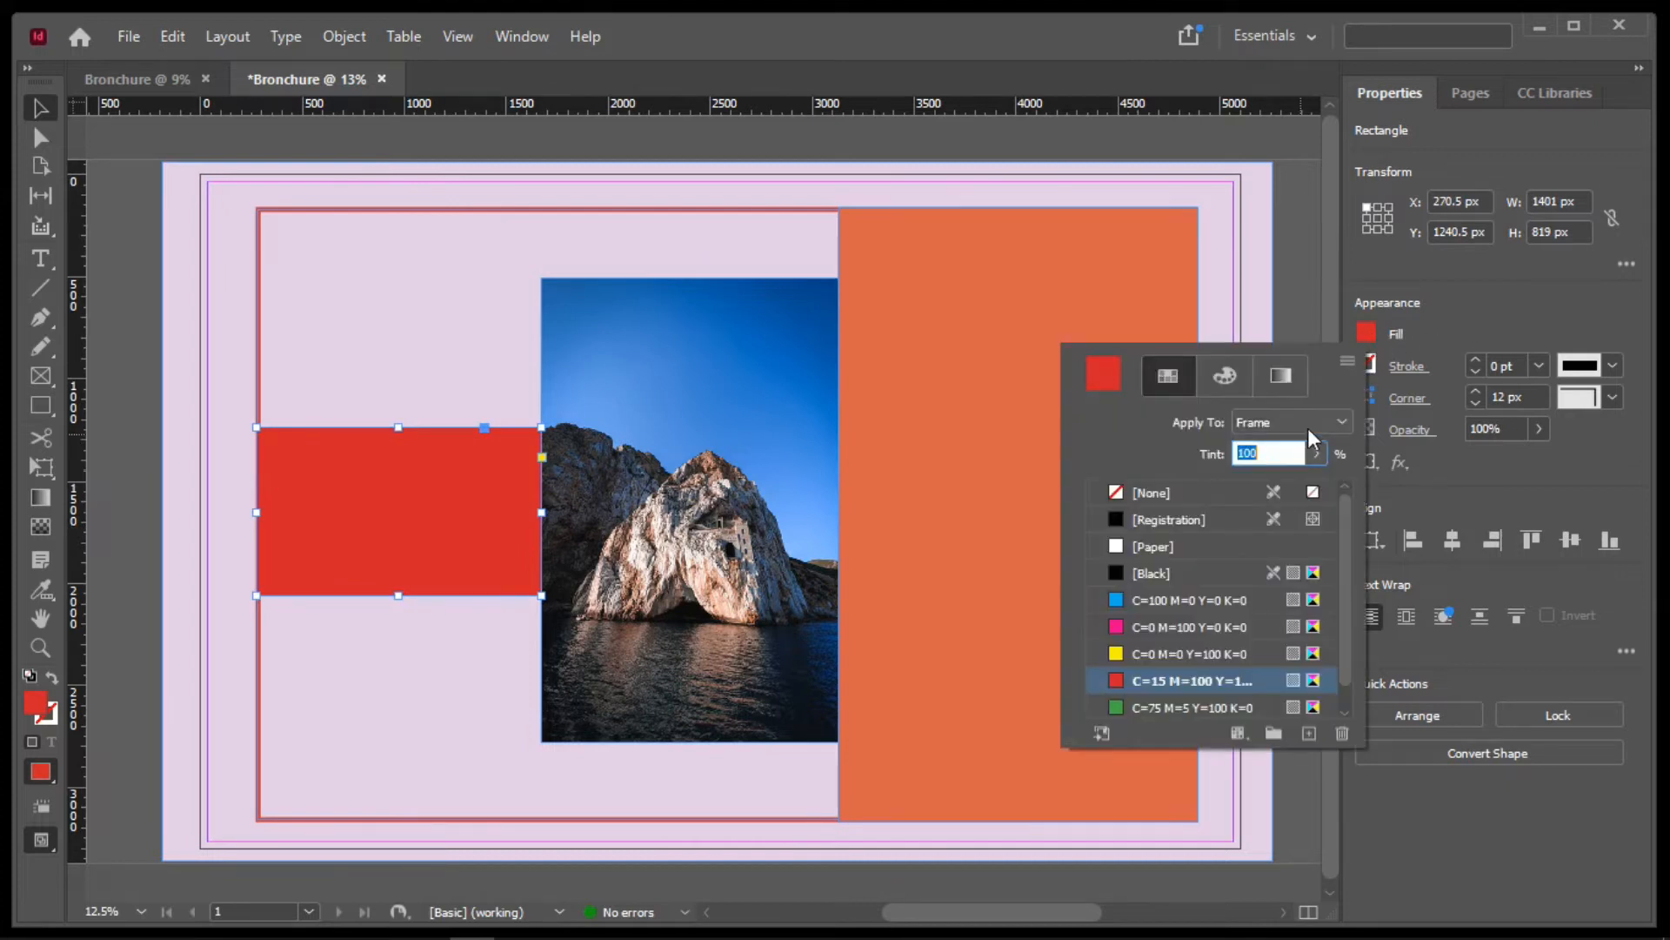
left_click(1326, 423)
left_click(1326, 423)
left_click(1316, 453)
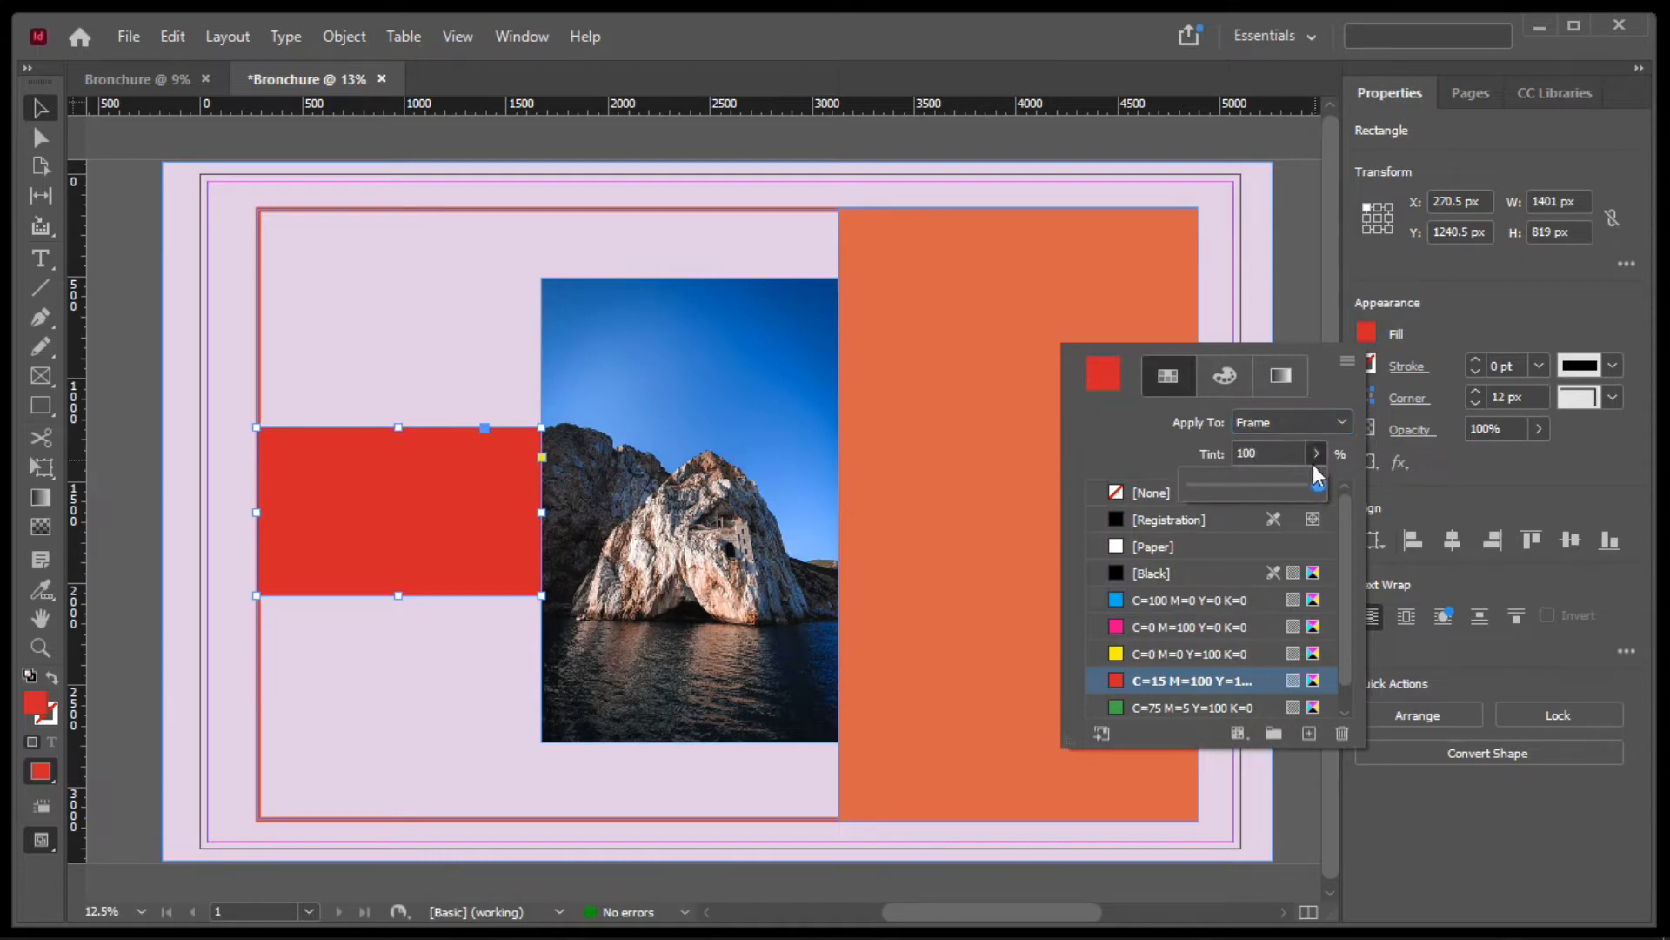
left_click_drag(1316, 485, 1294, 489)
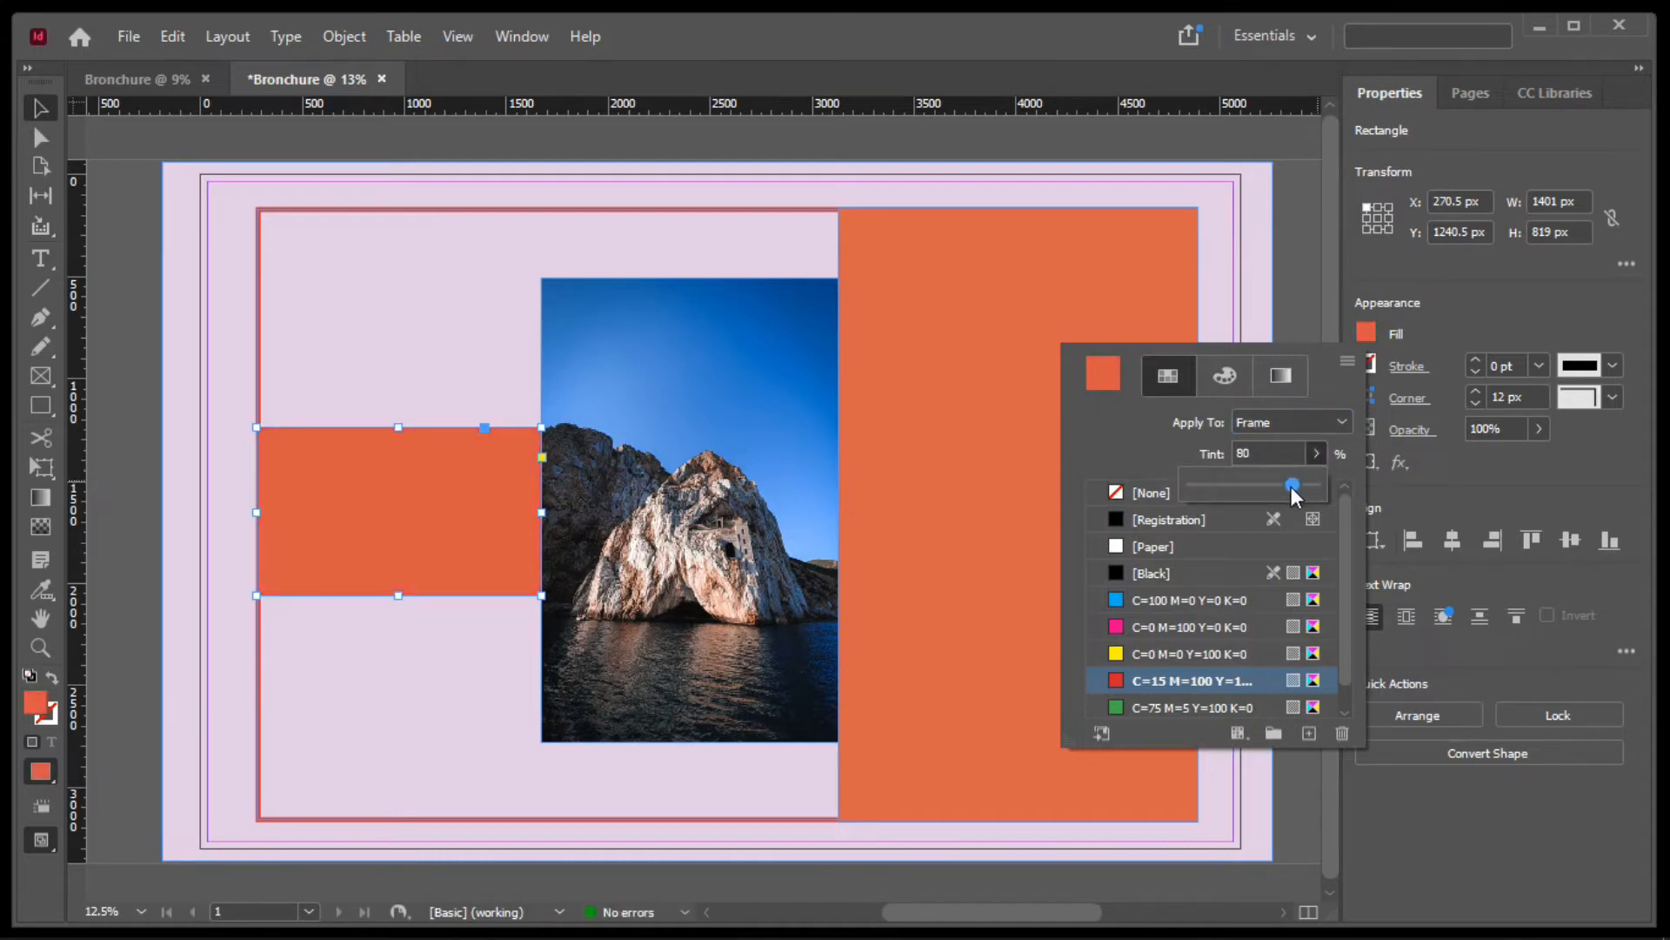
left_click(1553, 323)
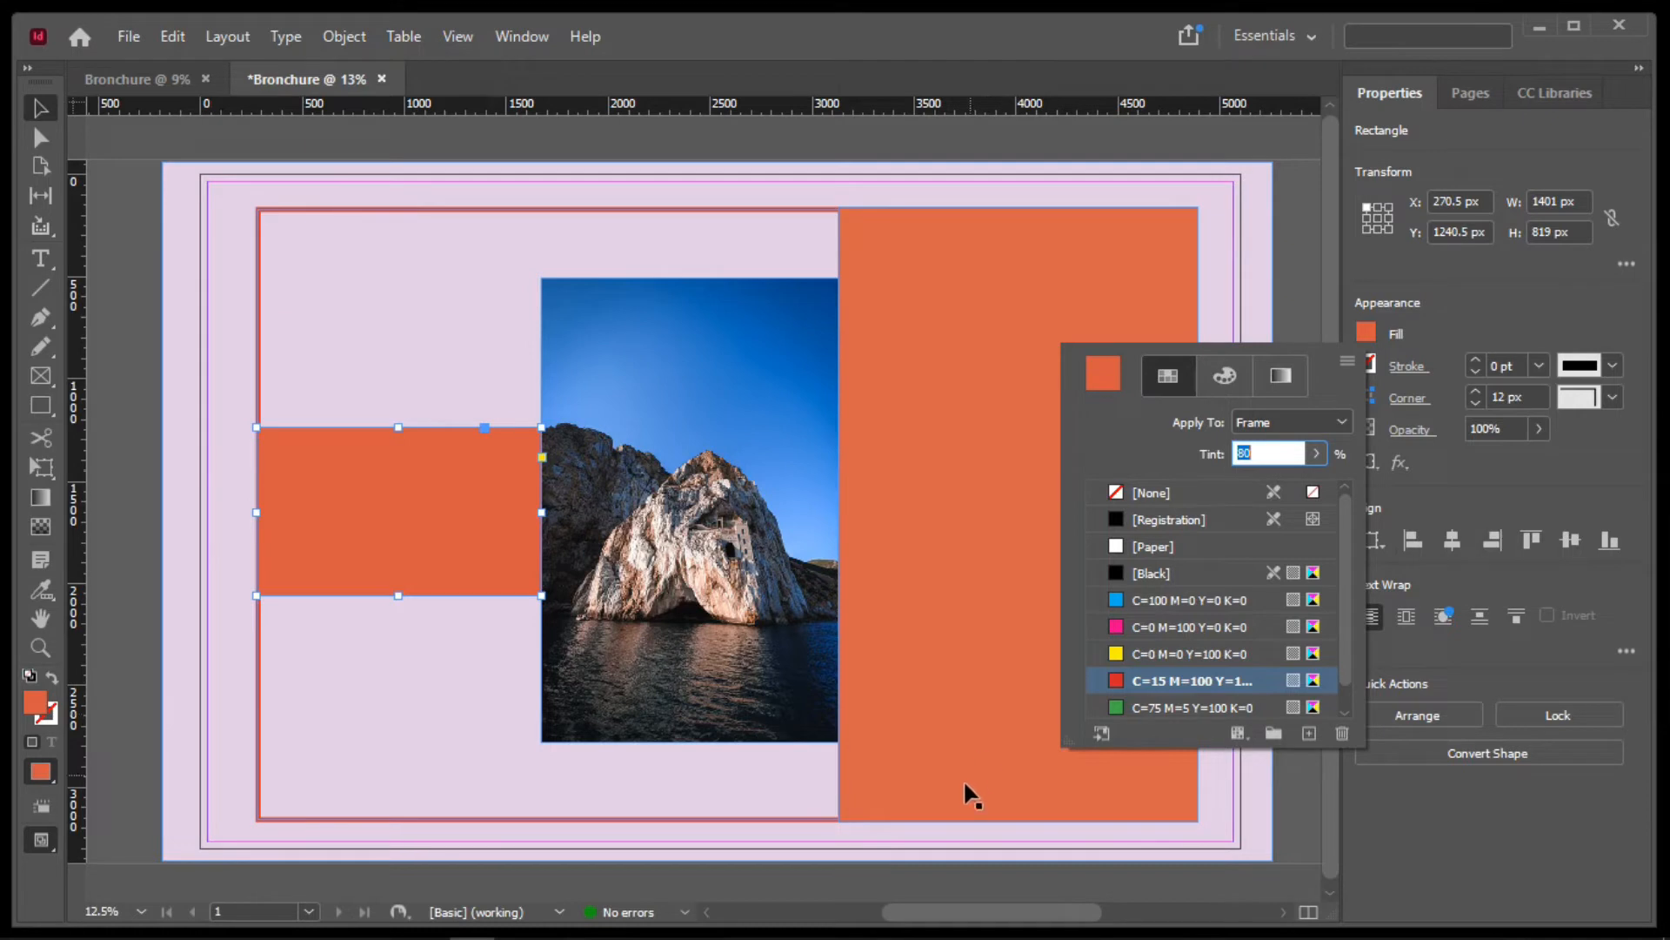
left_click(1500, 312)
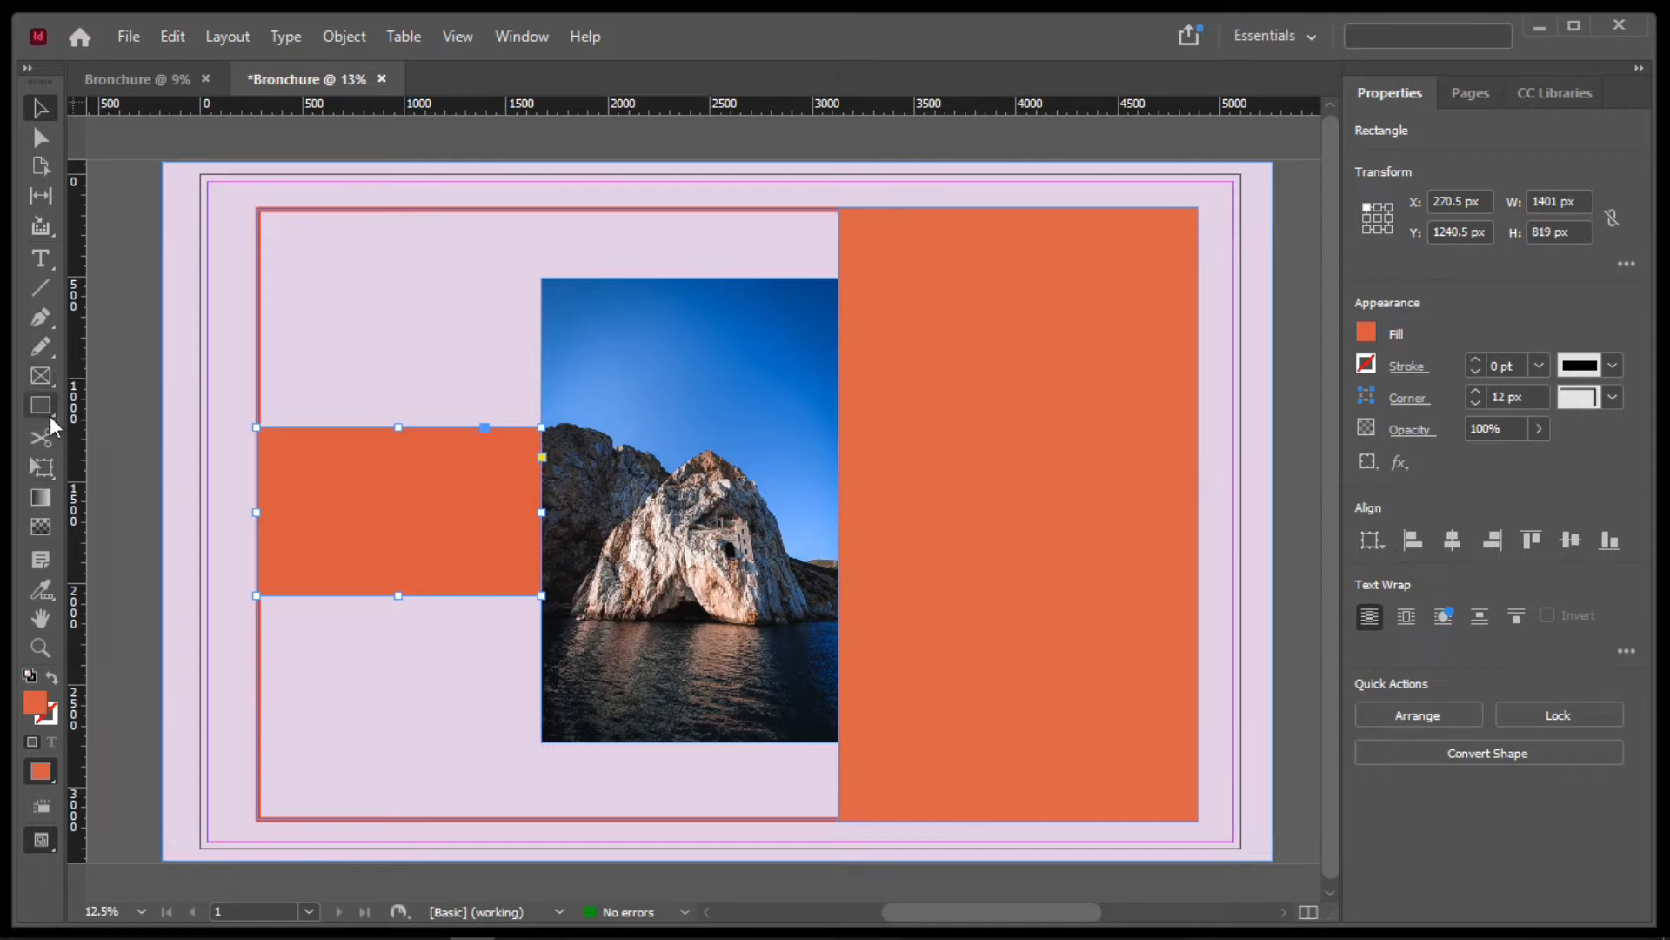
Draw a rectangle frame about 1410 x 1330 px in the tall orange block's lower part and place the cow photo img 3 in it
left_click(40, 375)
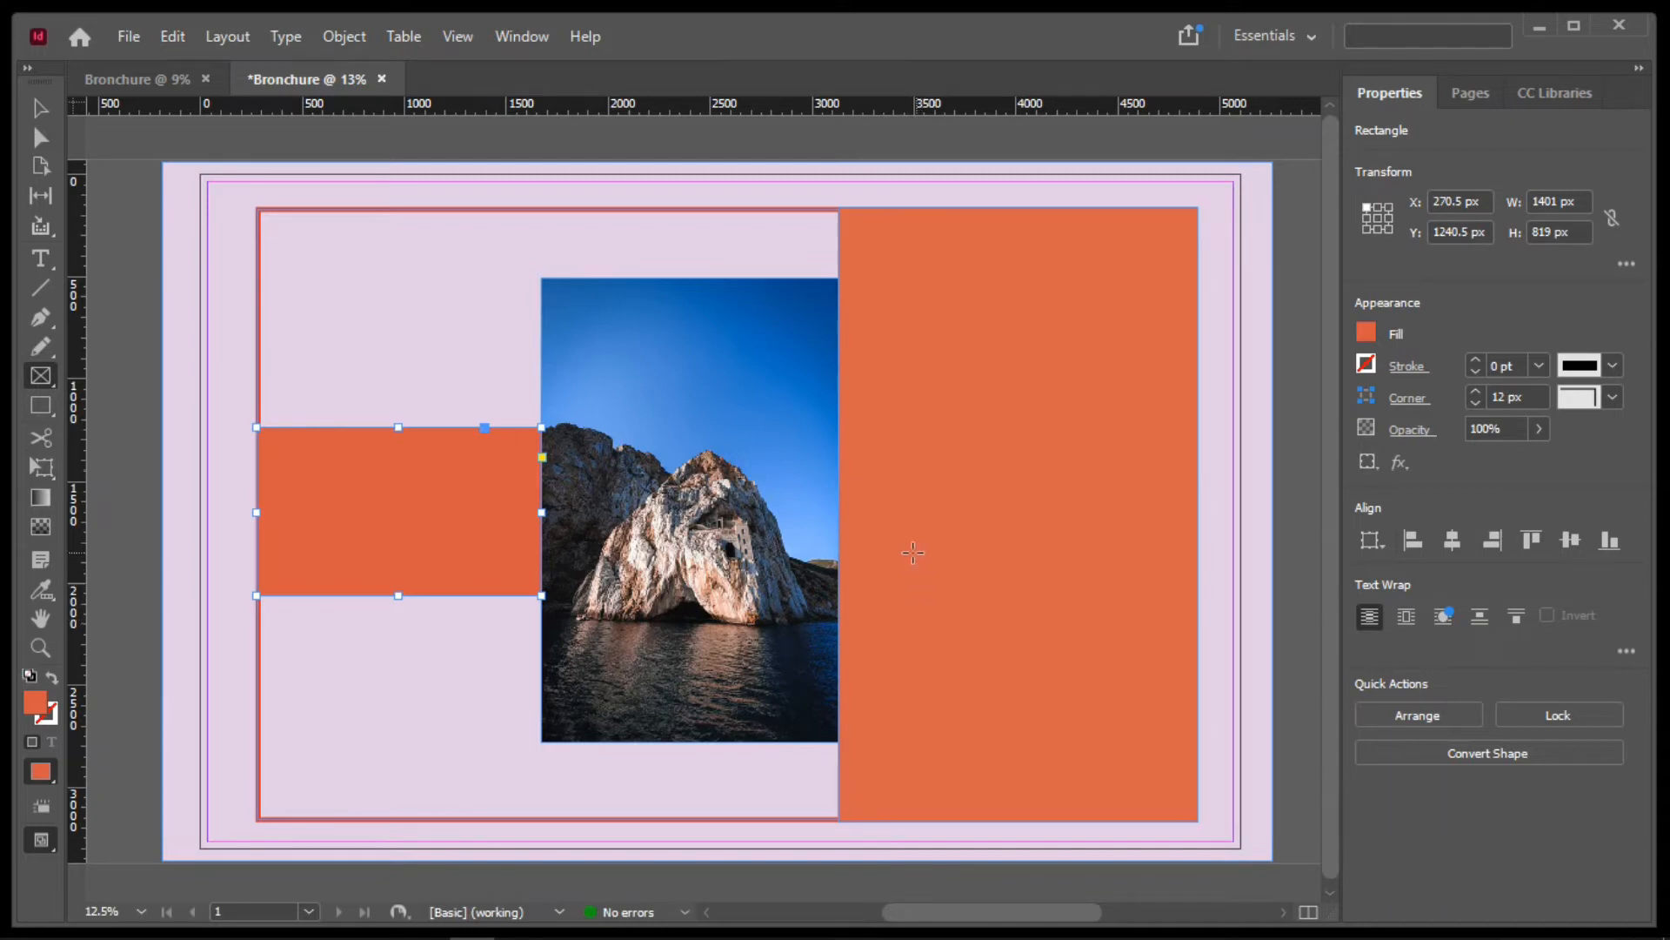
left_click_drag(885, 545, 1173, 814)
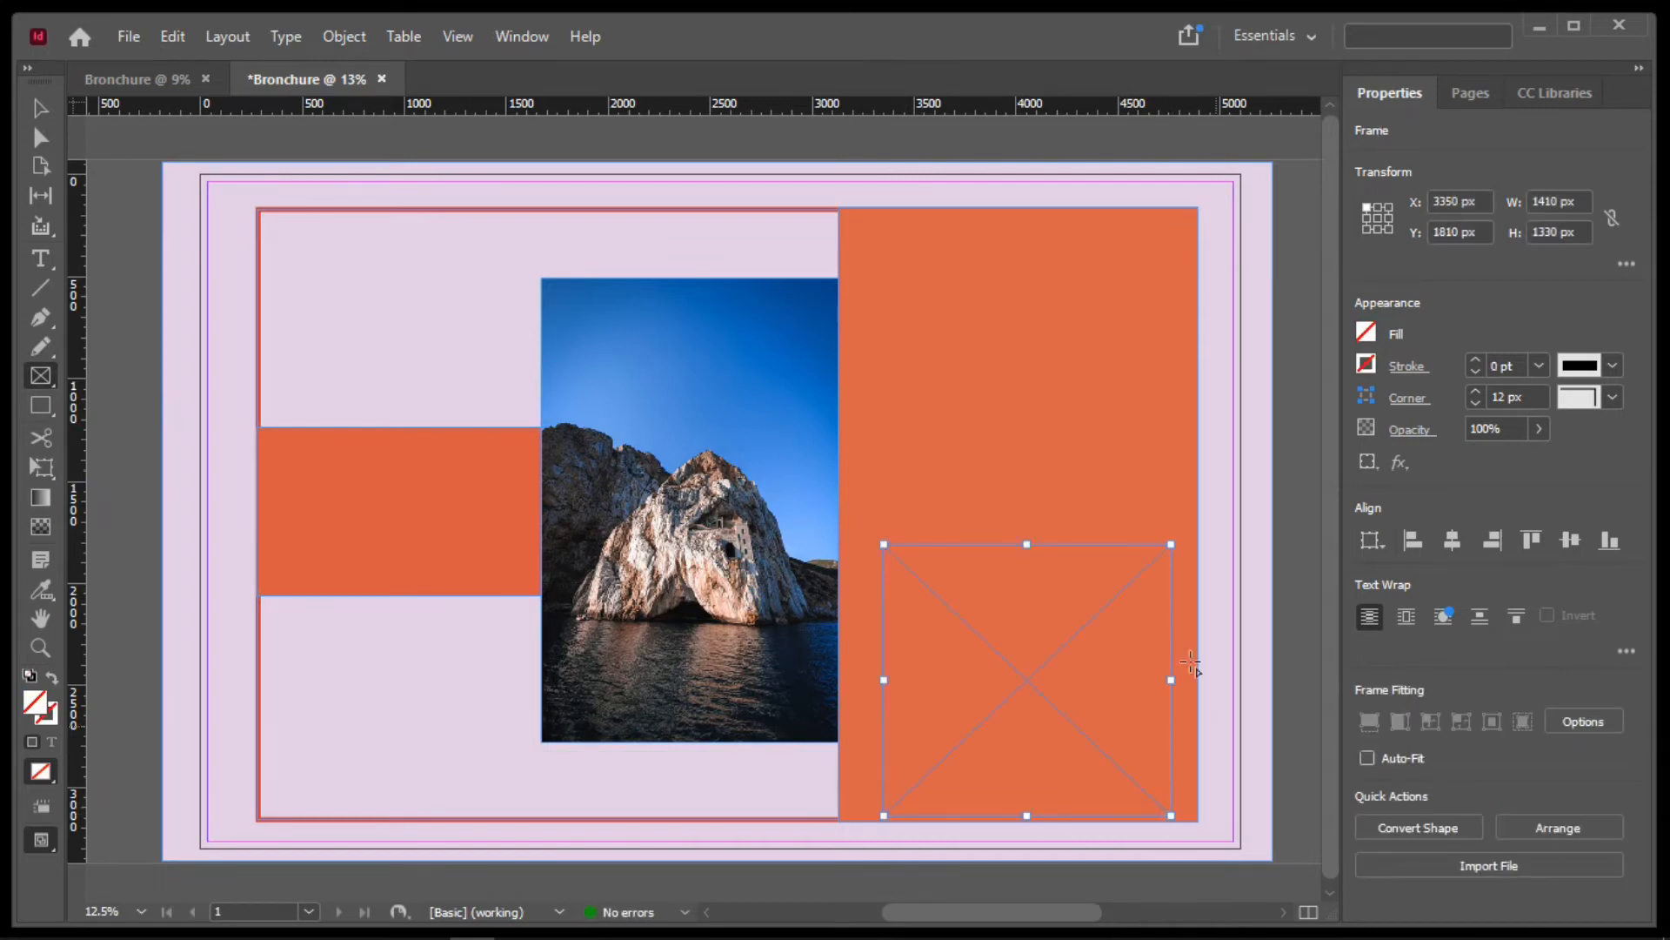
left_click(129, 38)
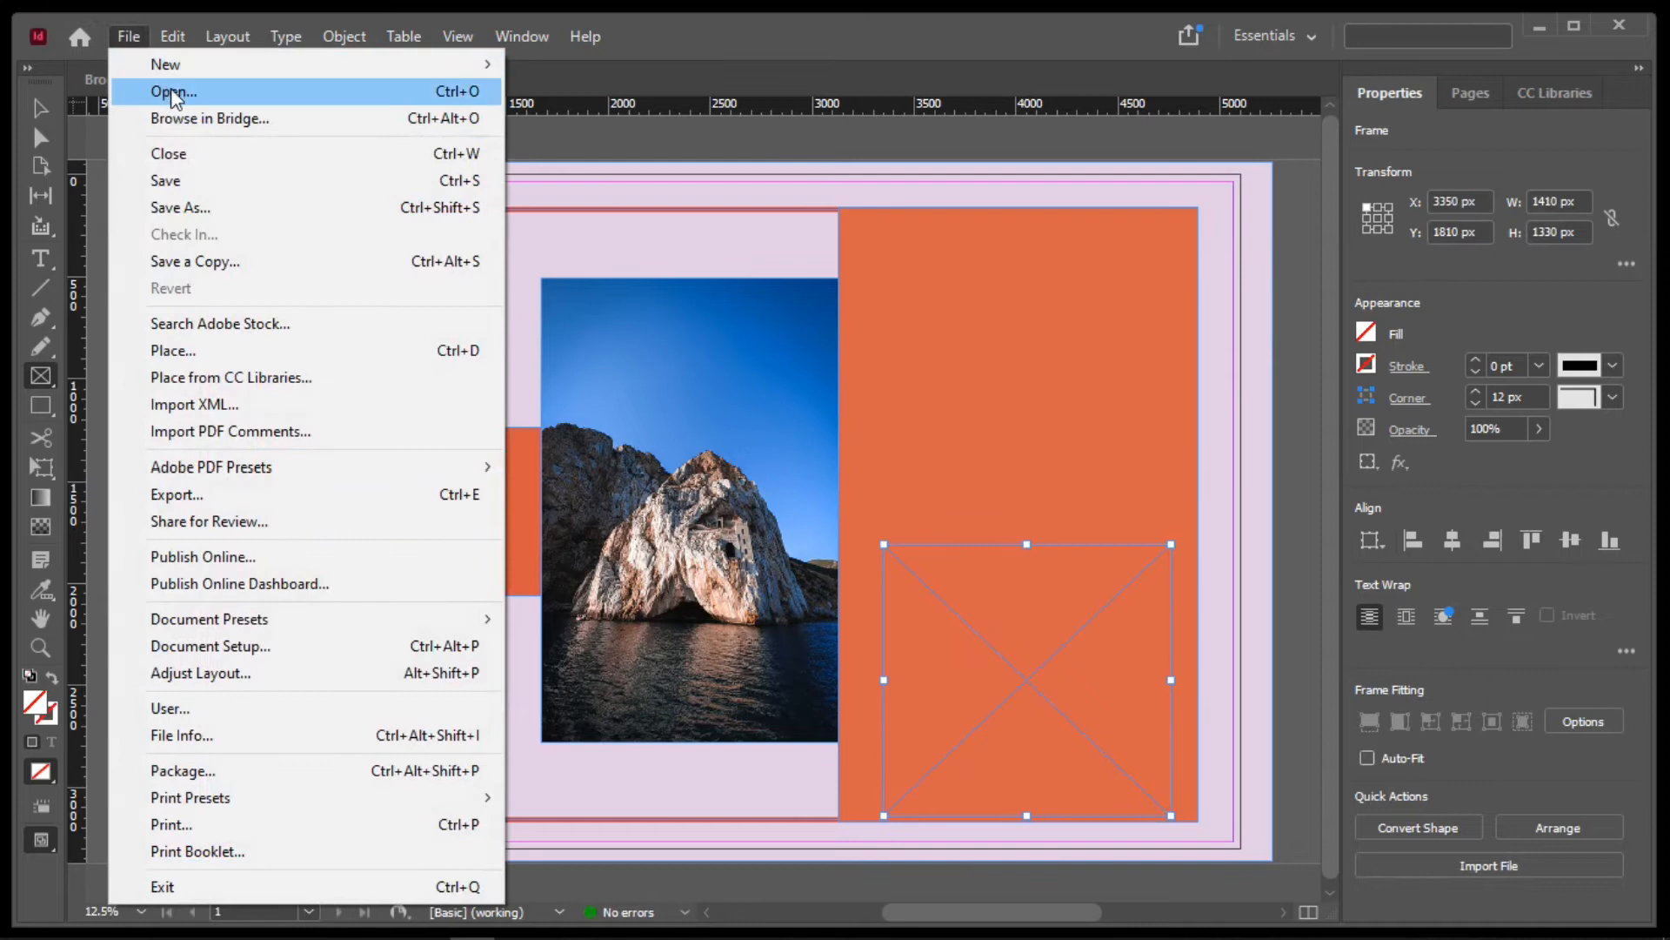
left_click(205, 352)
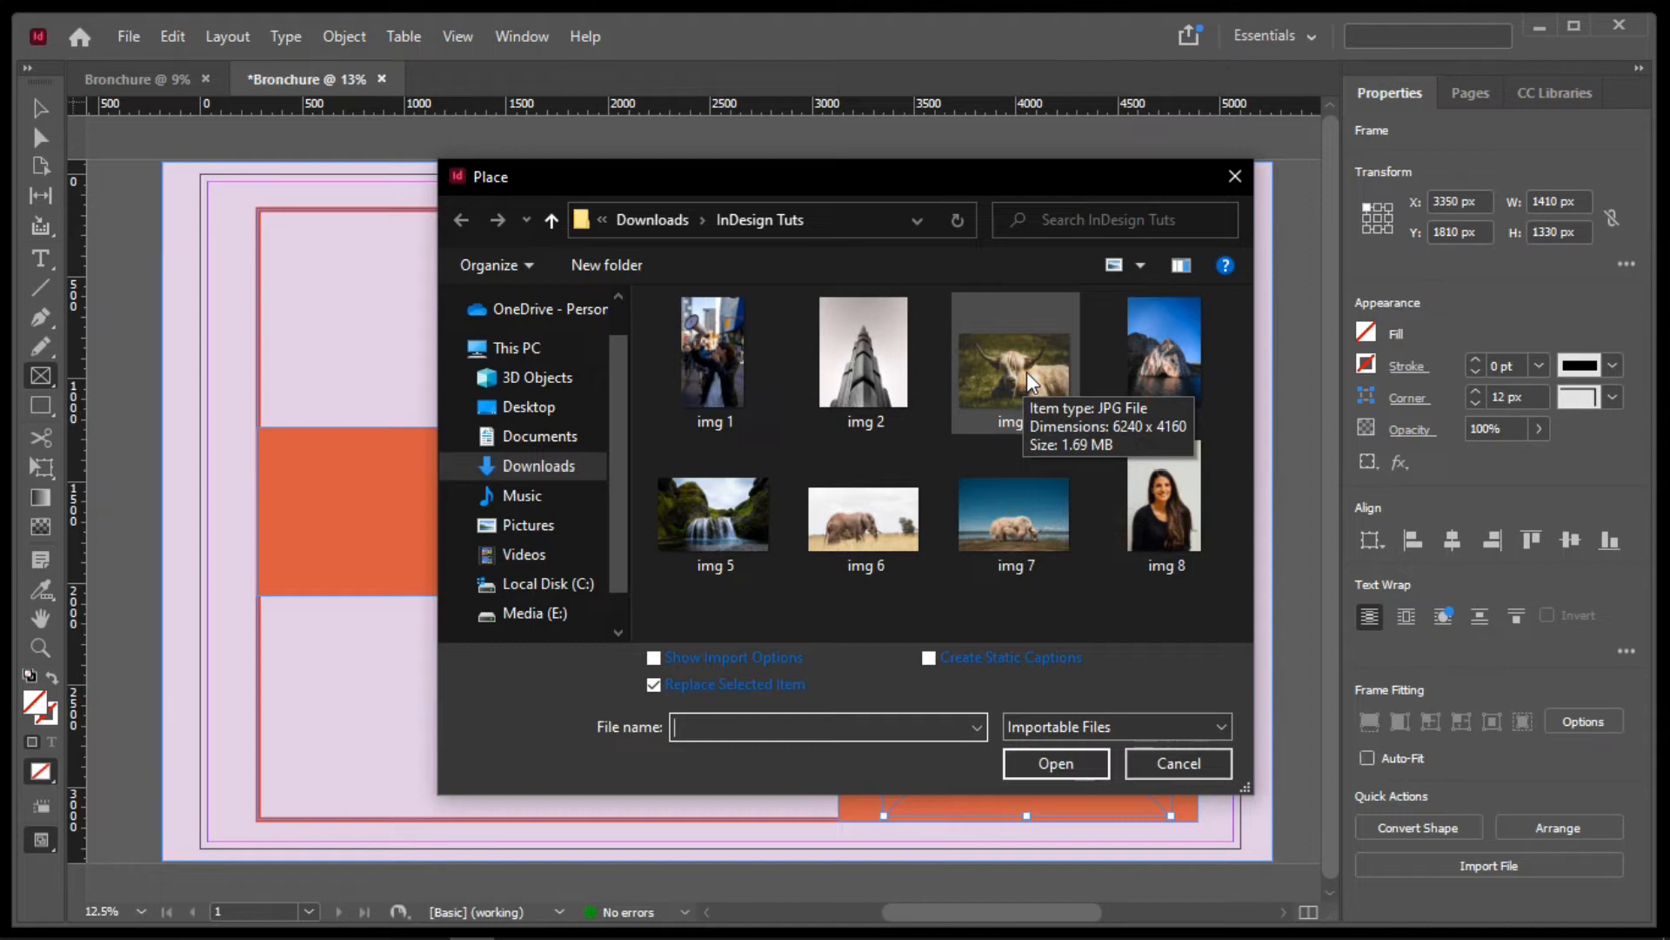
left_click(1029, 383)
left_click(1057, 763)
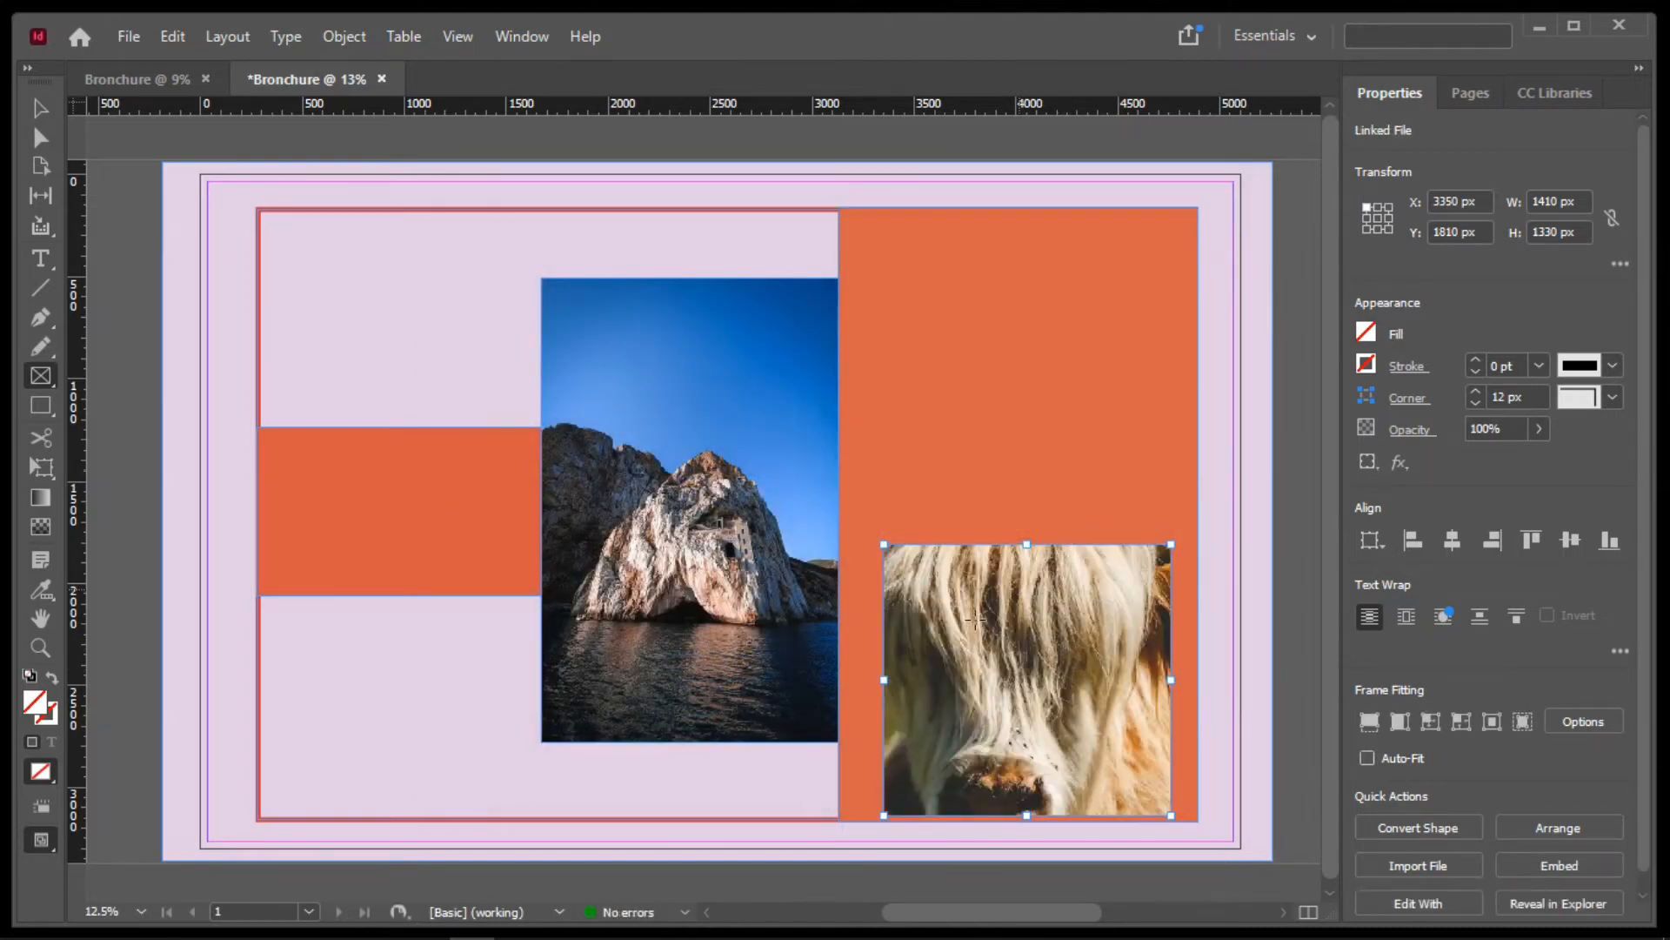
Scale the cow photo proportionally to fill its frame
key("v")
left_click(1044, 666)
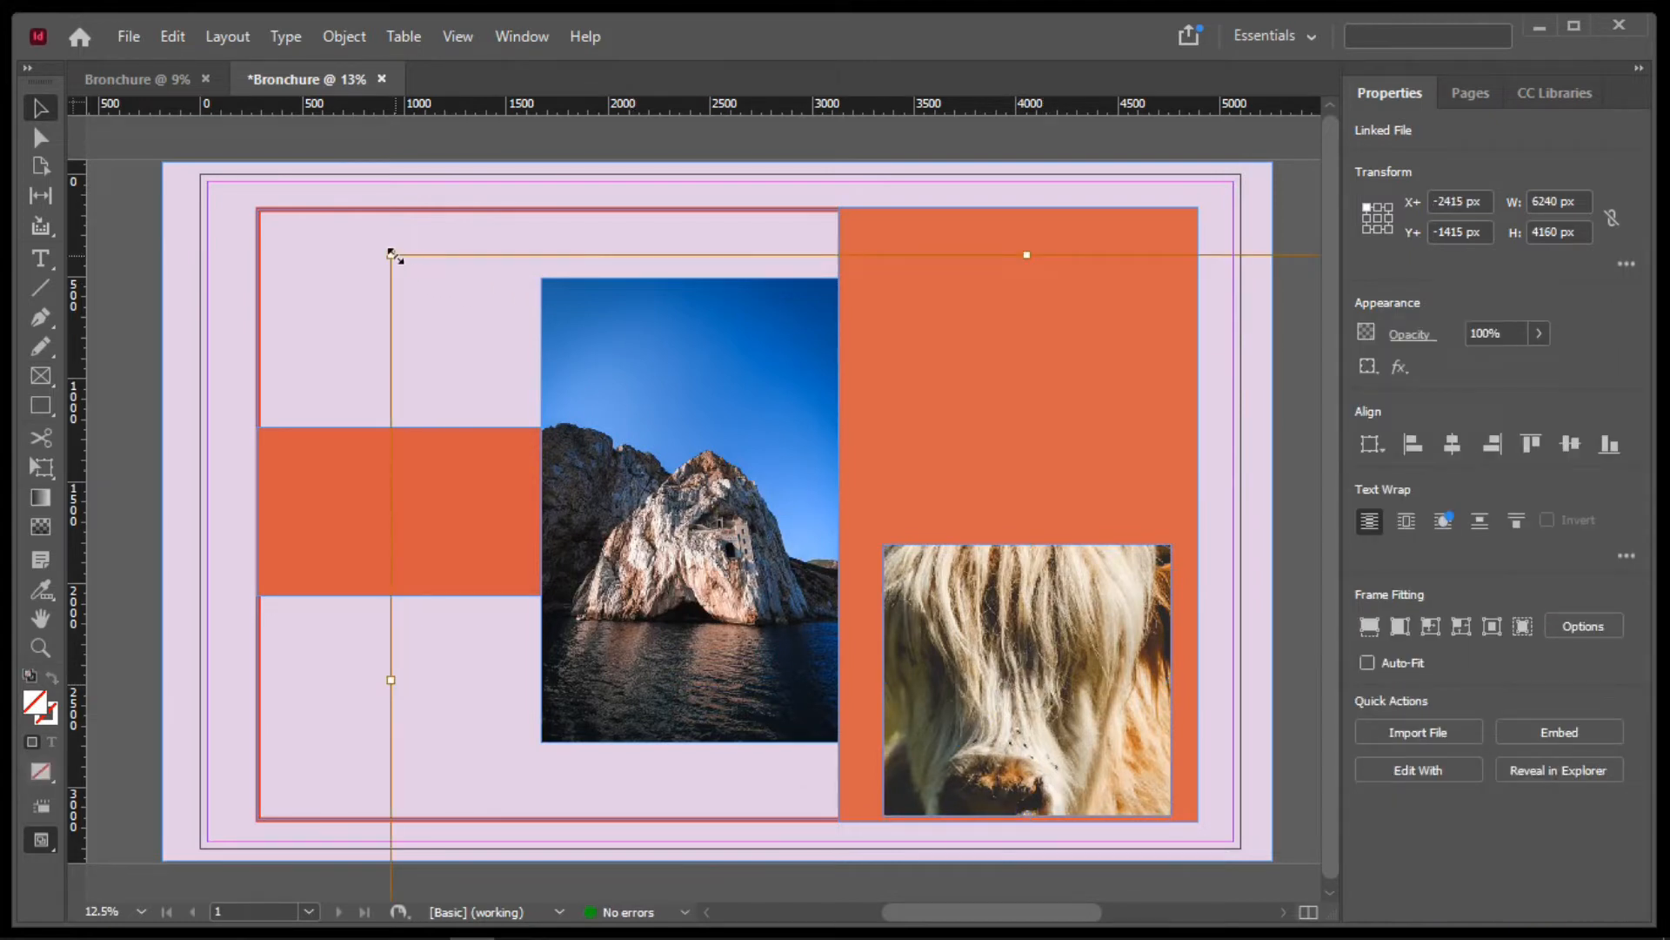
left_click_drag(393, 255, 870, 402)
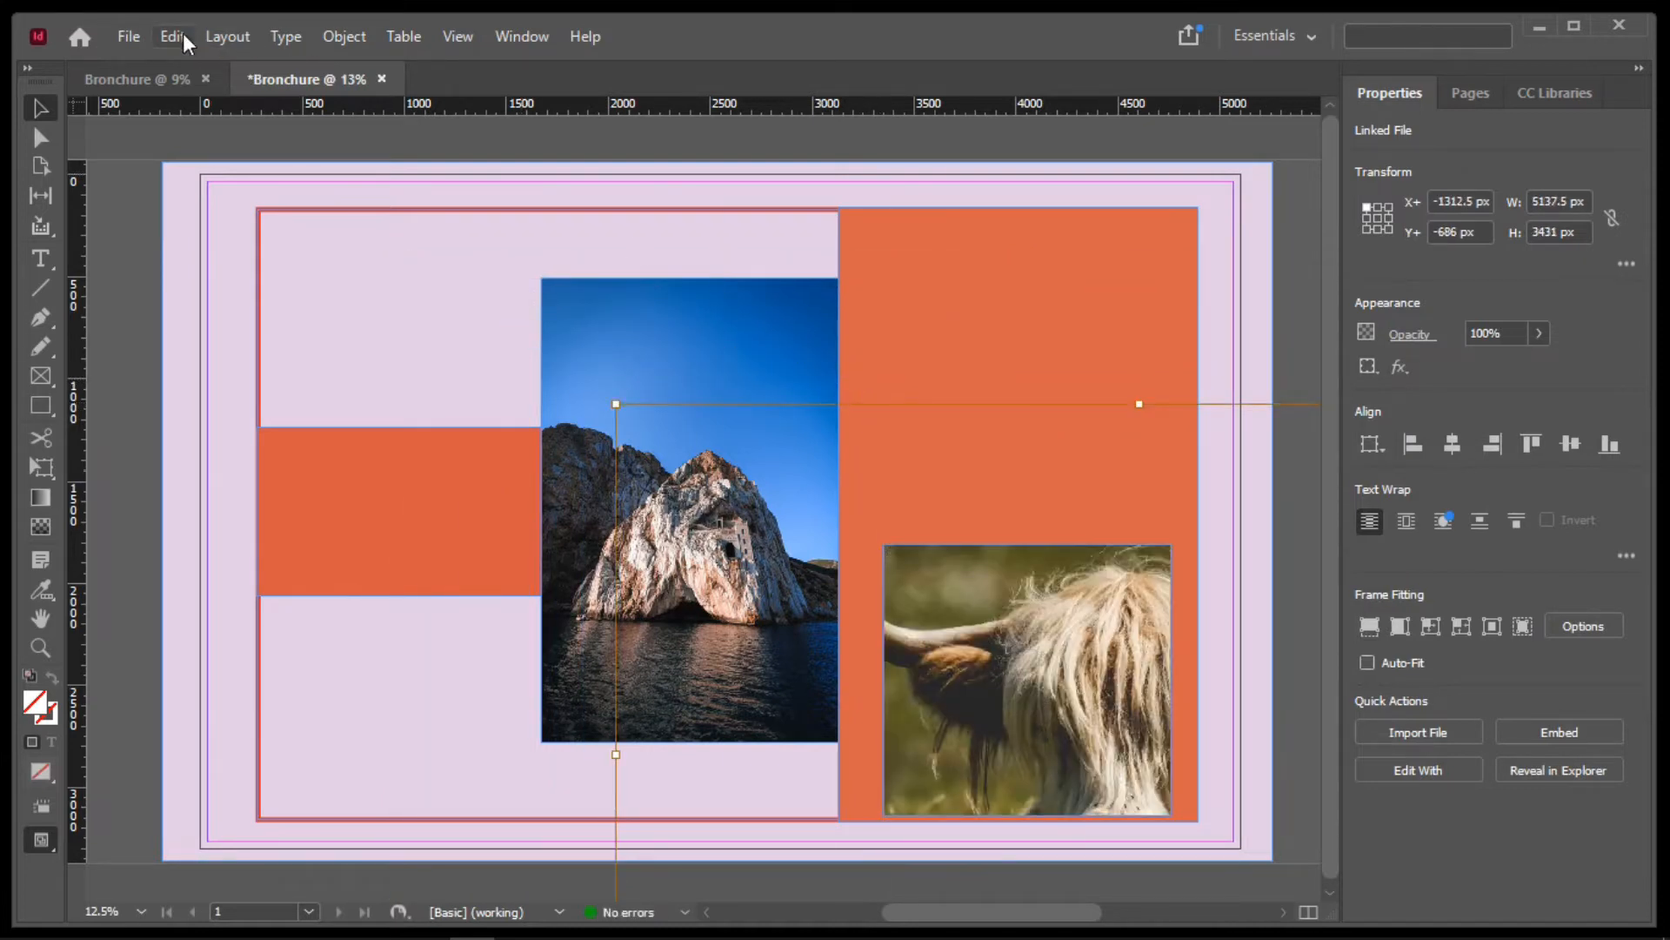
left_click(346, 39)
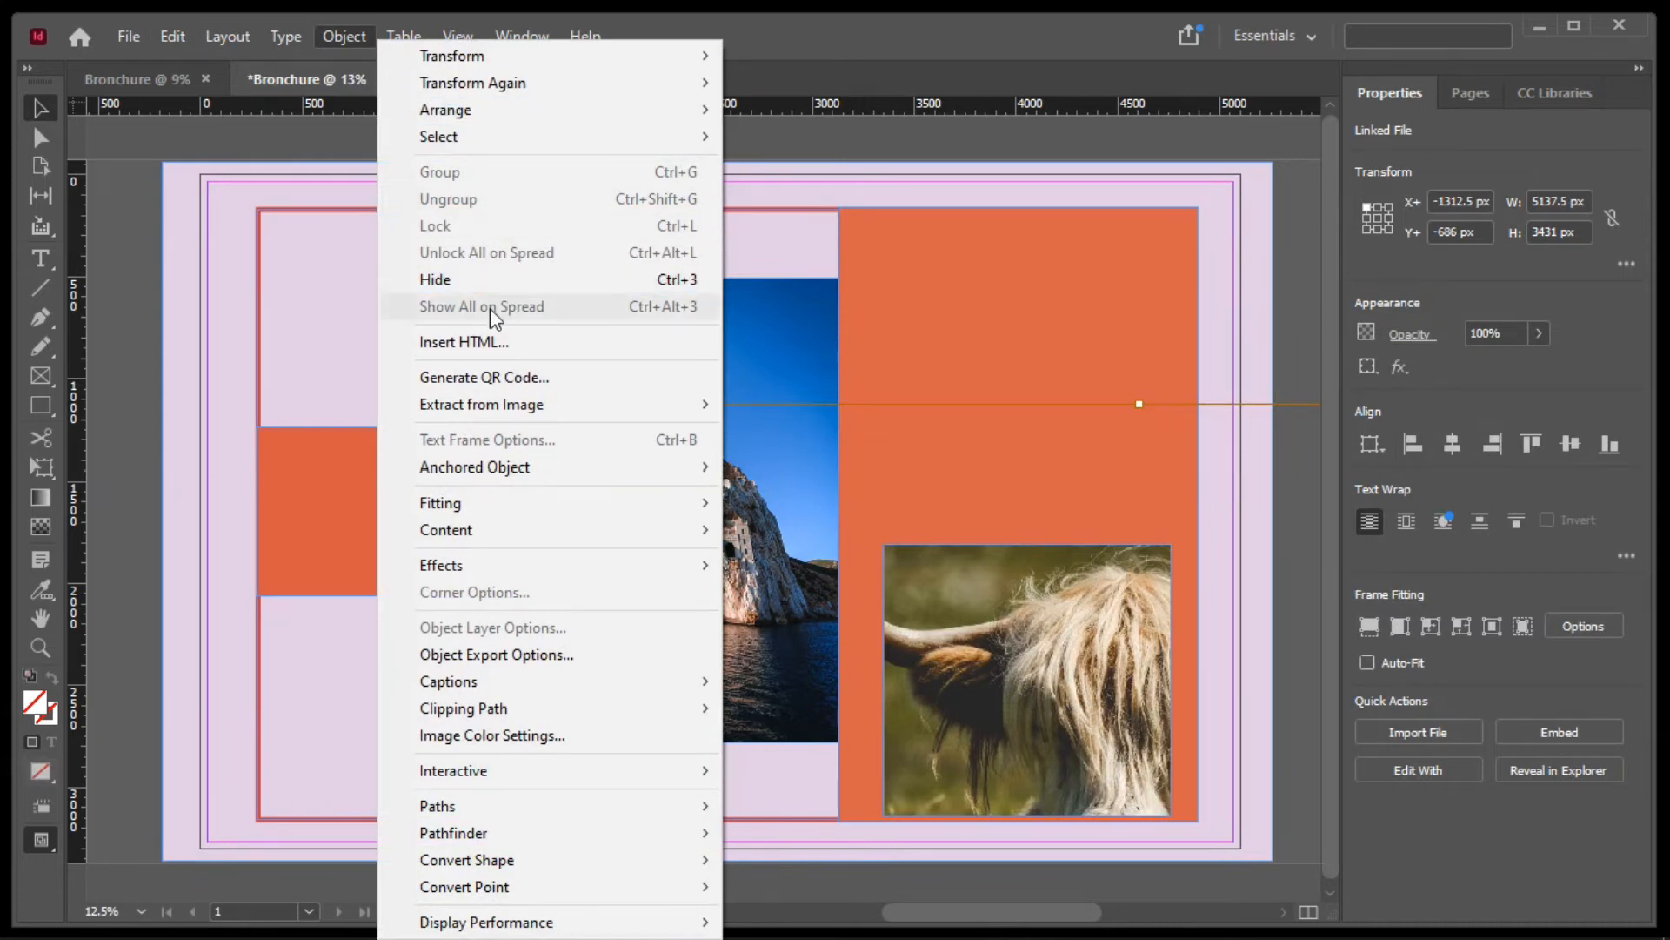
mouse_move(596, 508)
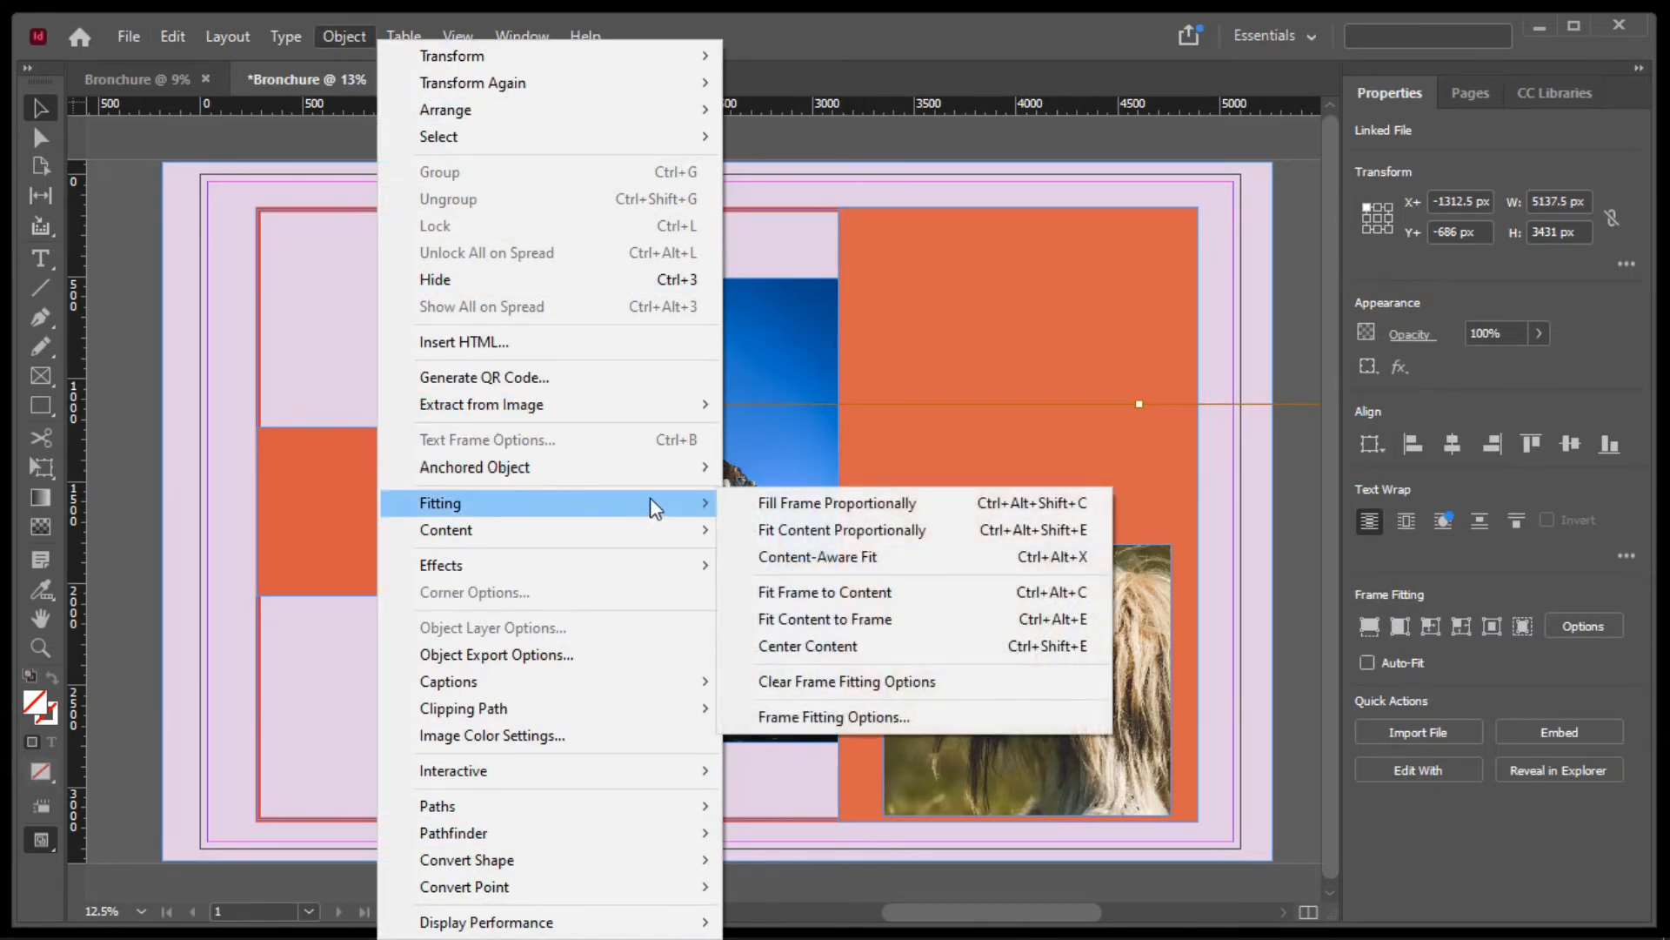
left_click(804, 511)
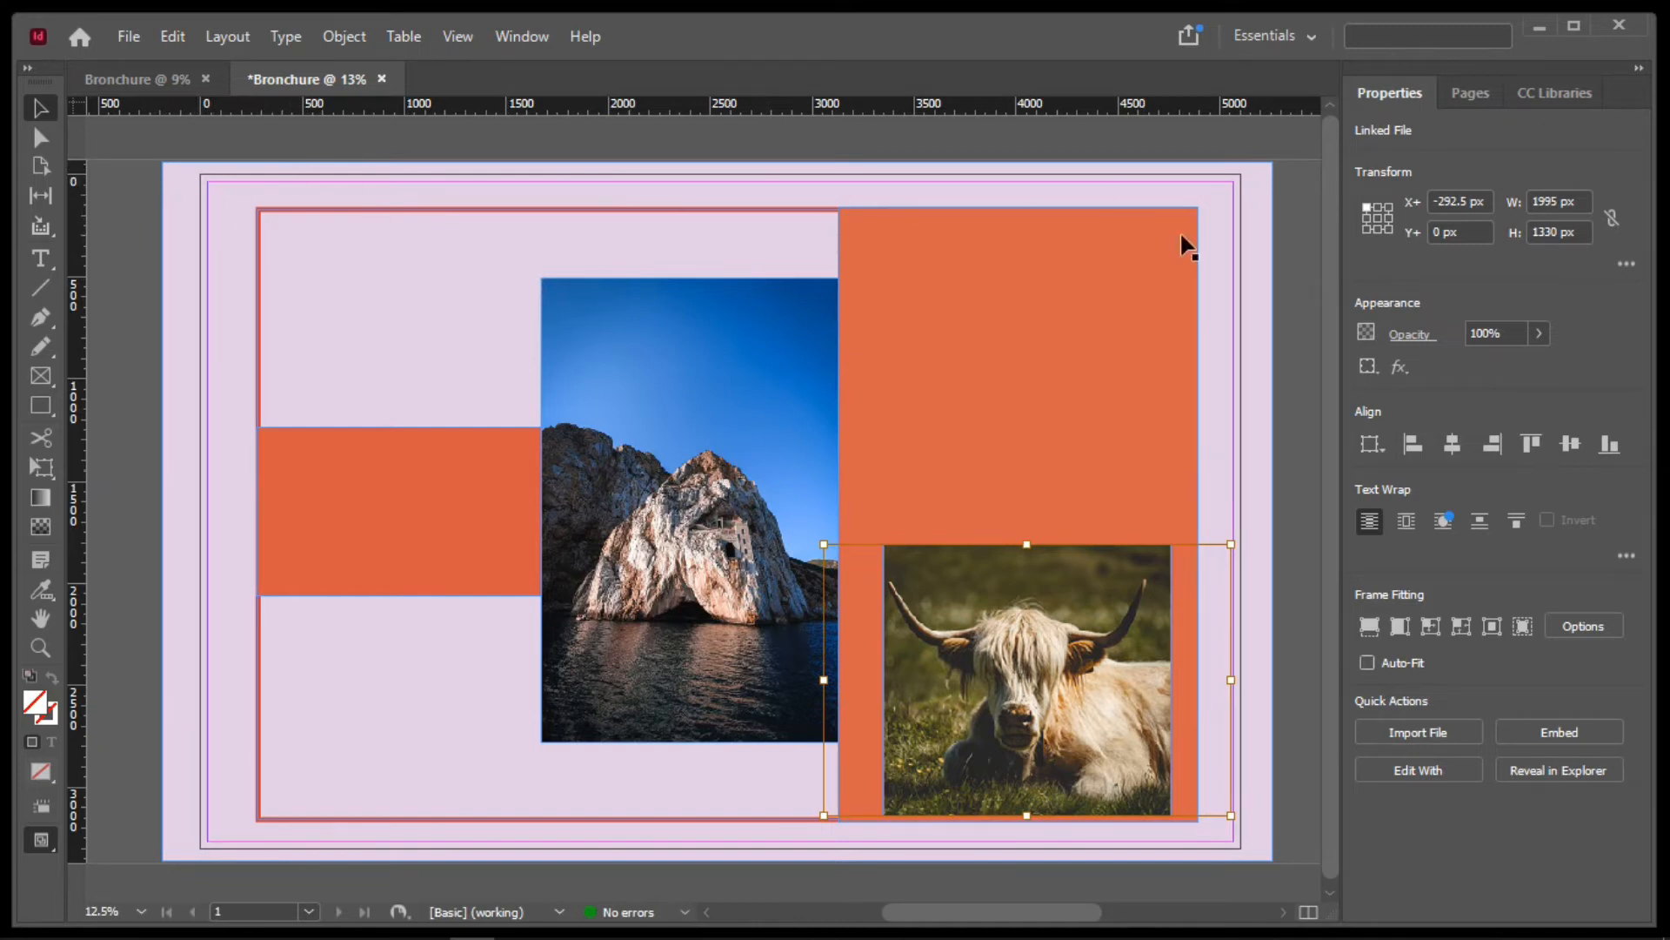
Fill the full-page background rectangle with the C=15 M=100 Y=100 red swatch at 48% tint
left_click(184, 219)
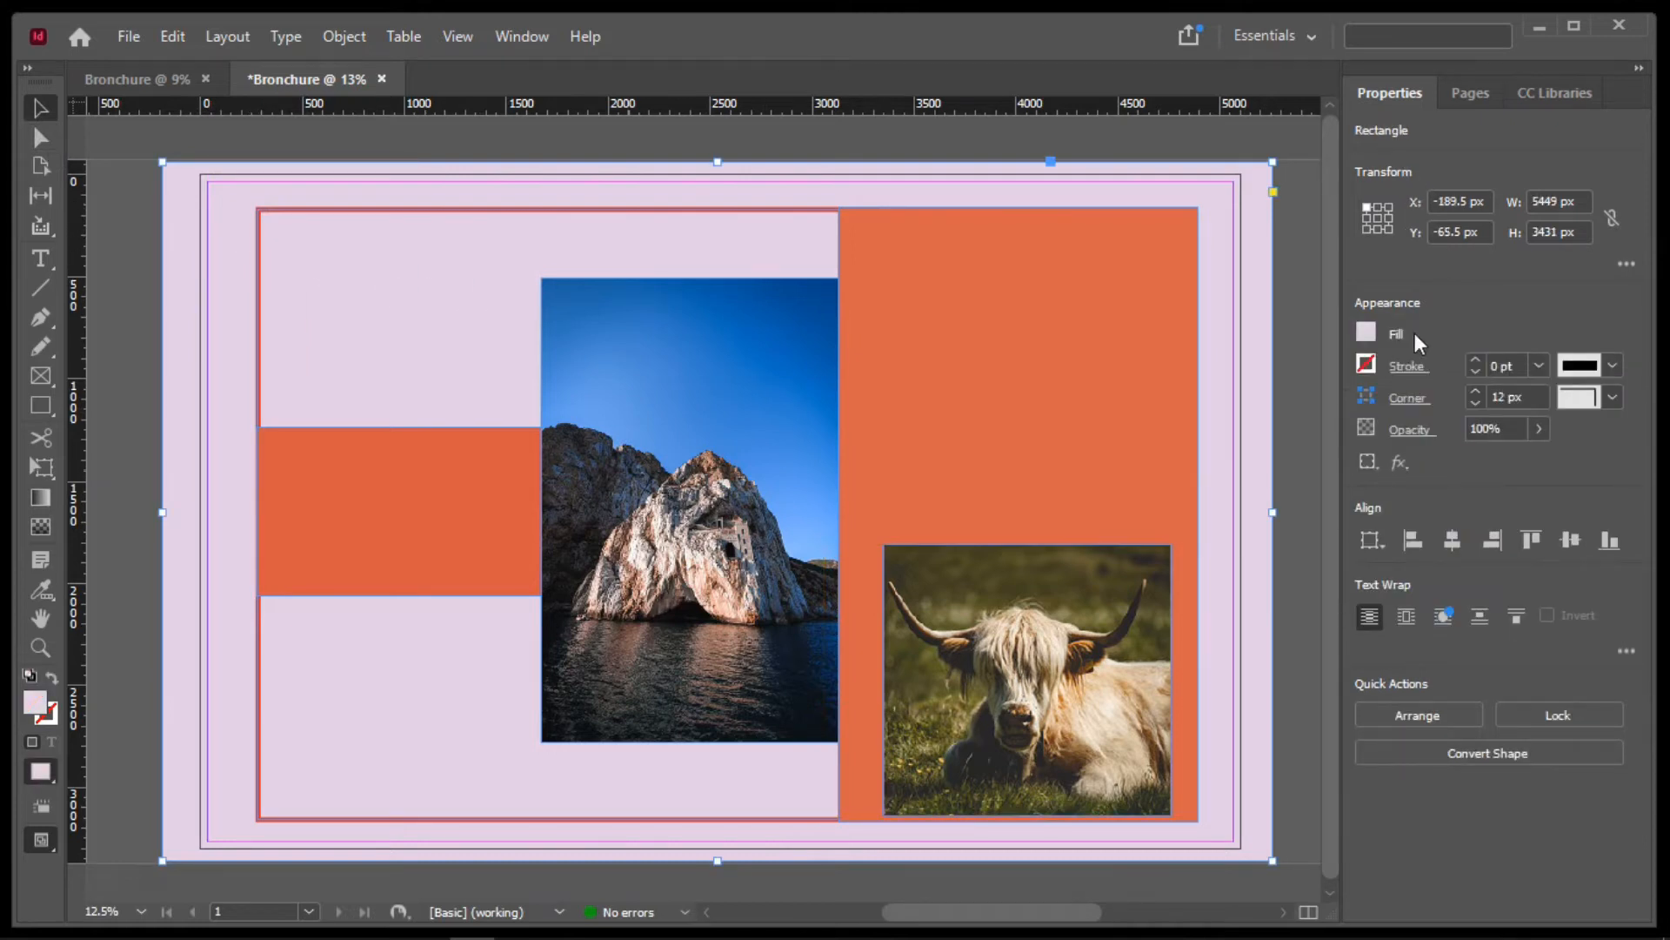
left_click(1367, 335)
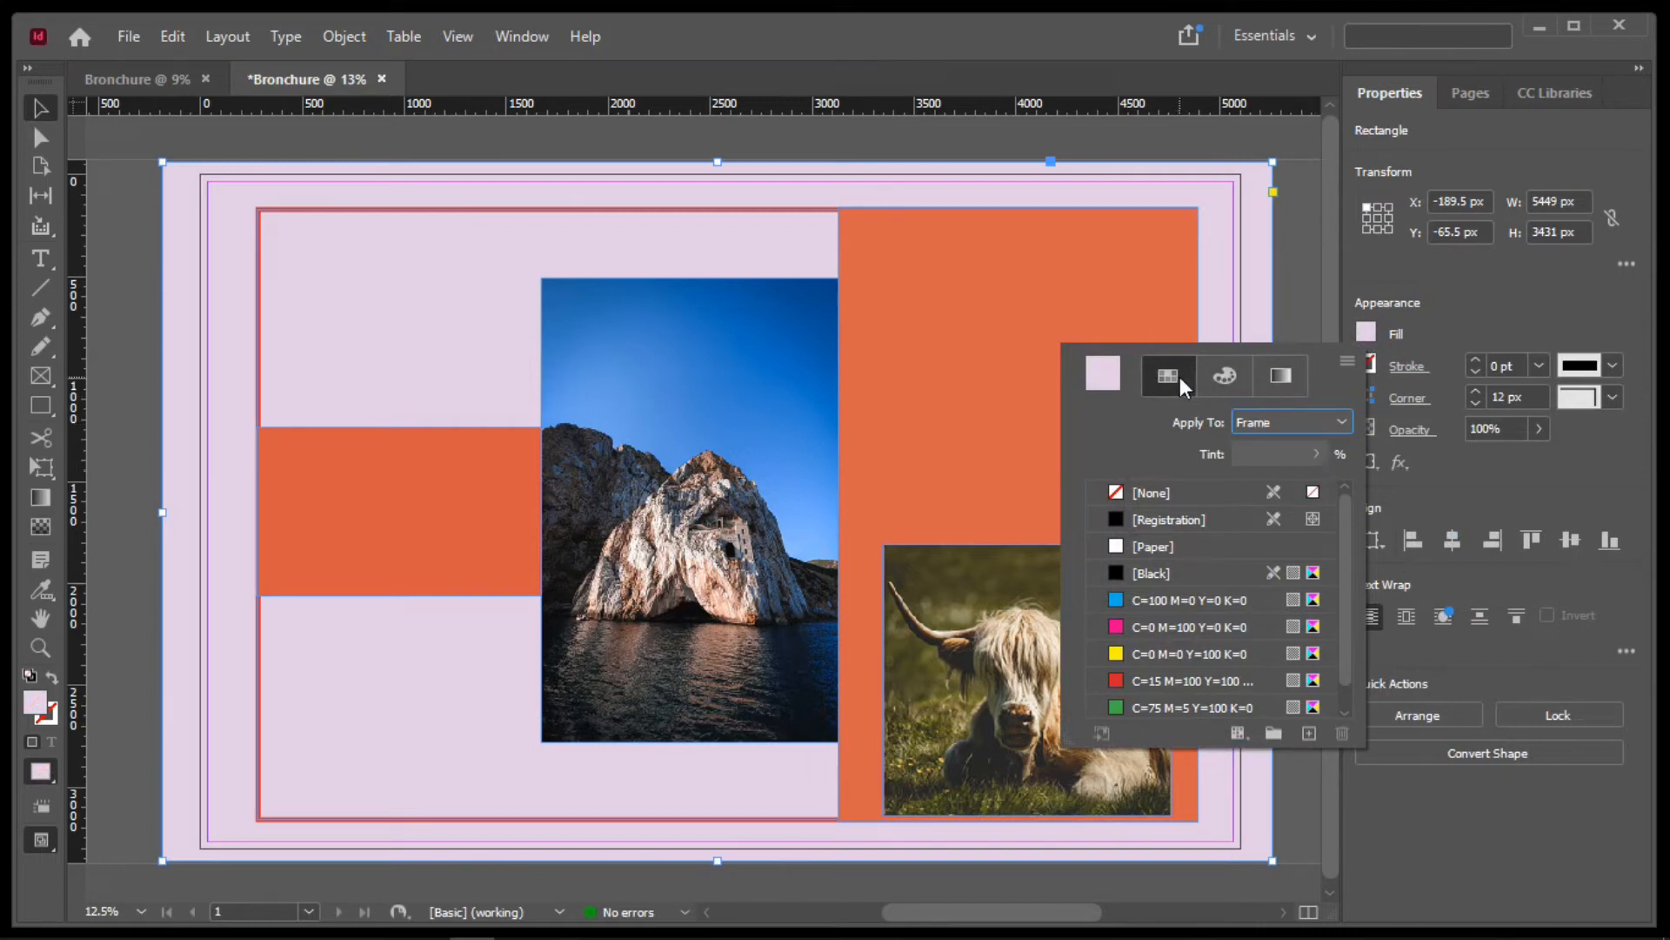
left_click(1158, 681)
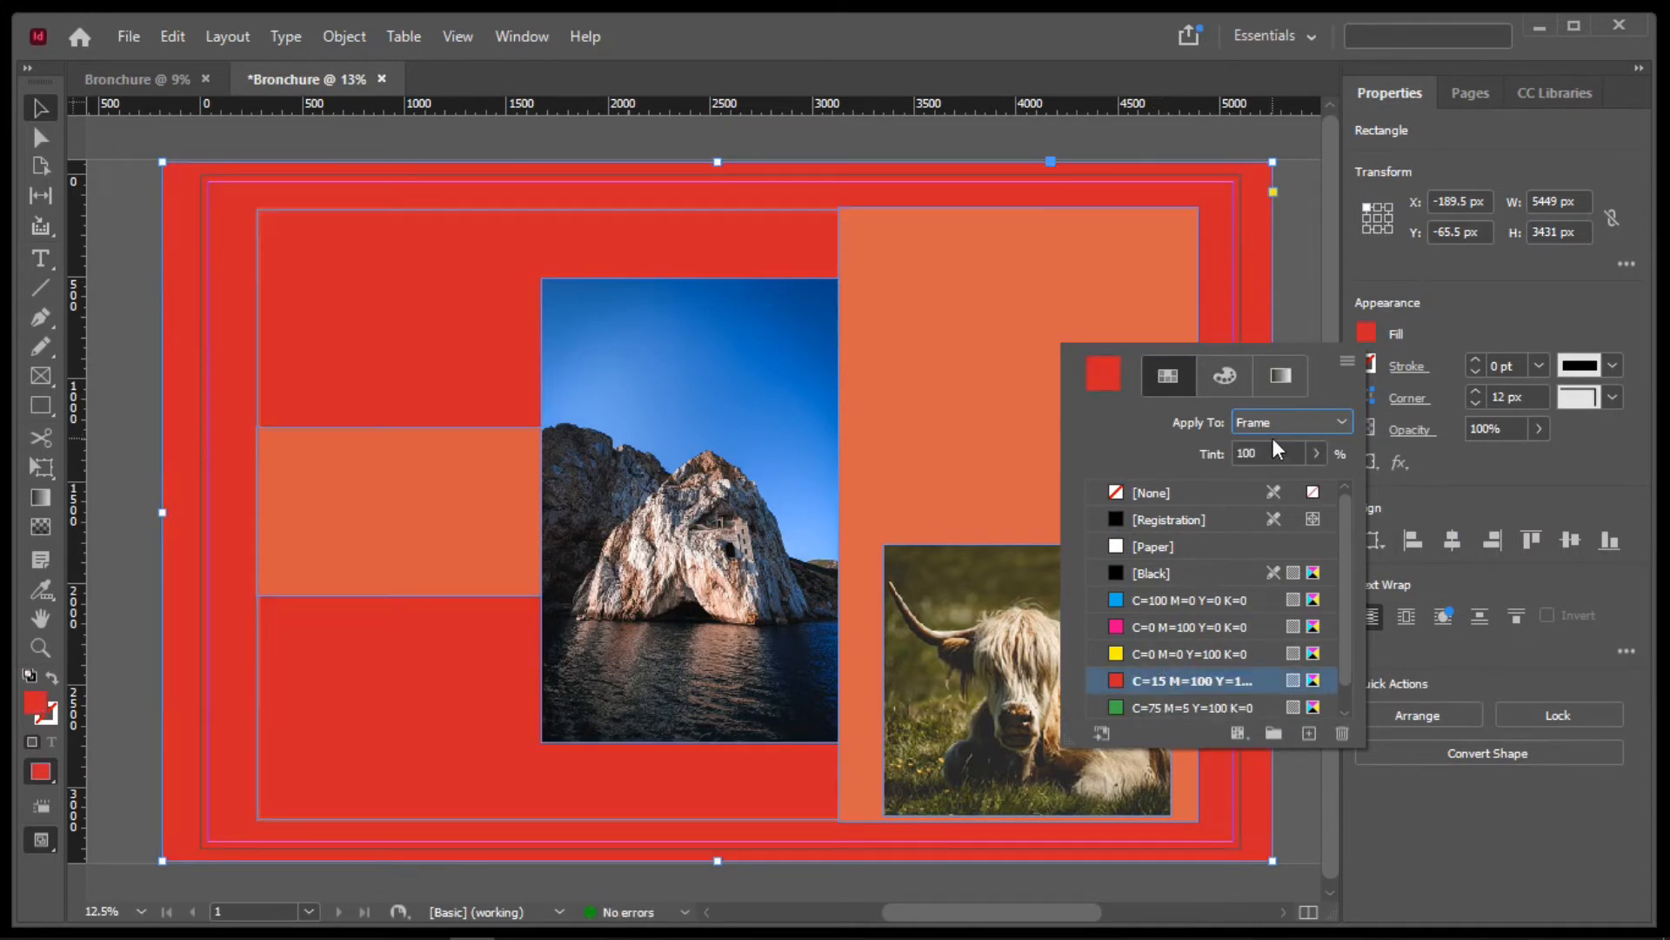
left_click(1319, 454)
left_click_drag(1316, 493, 1251, 494)
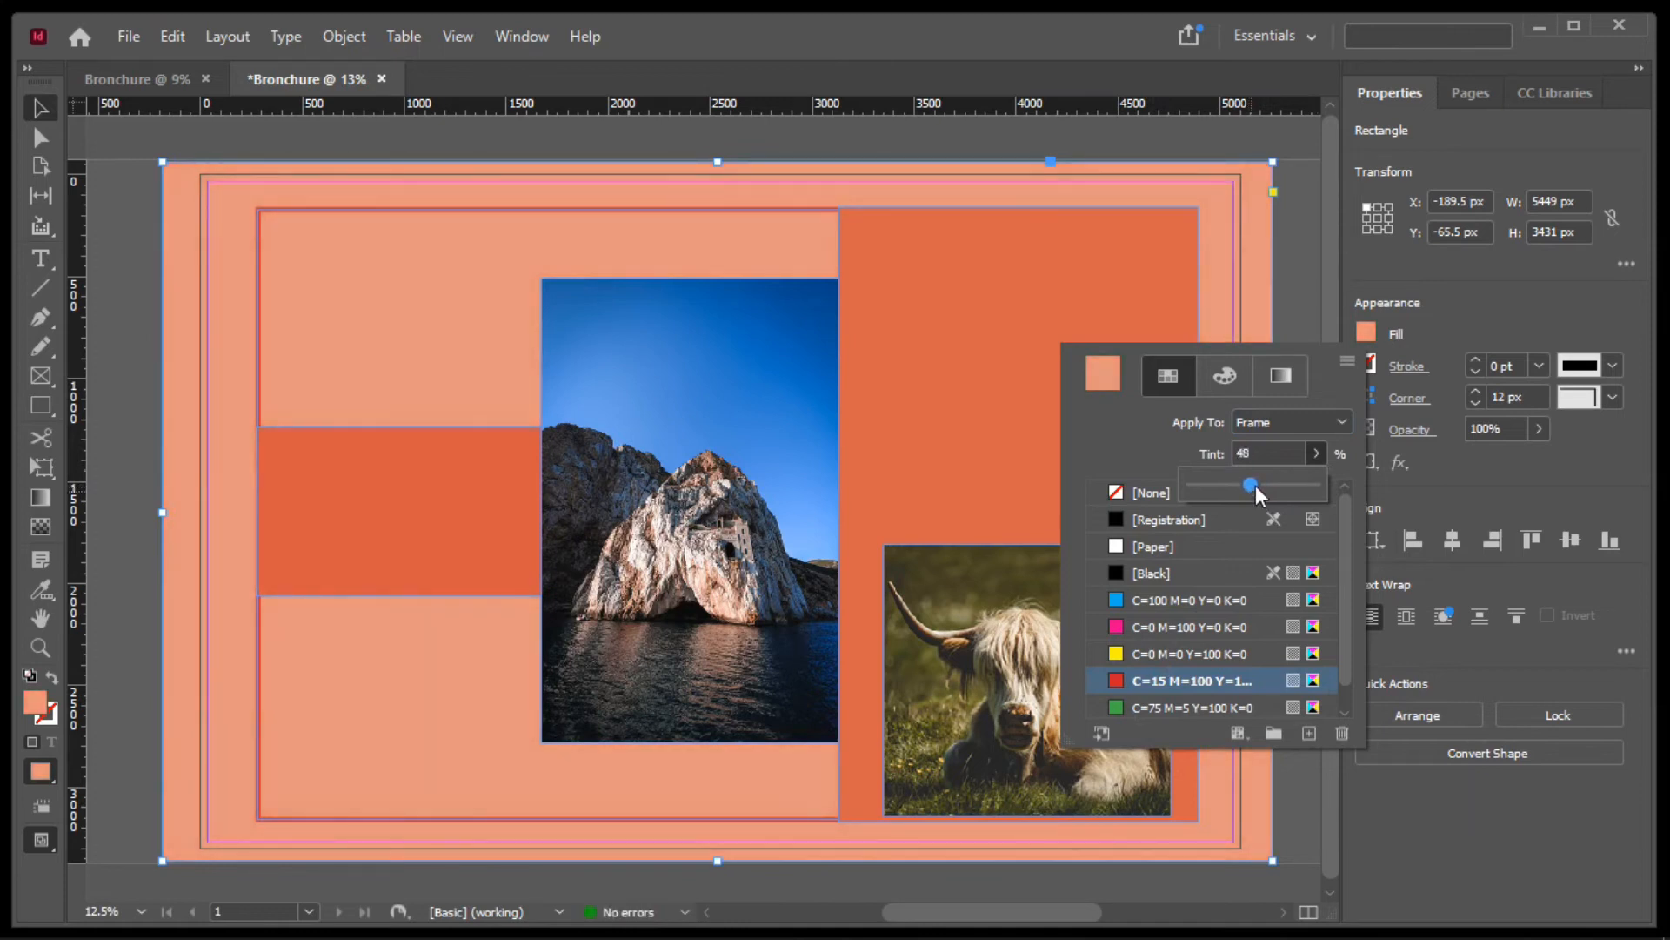
left_click(1479, 298)
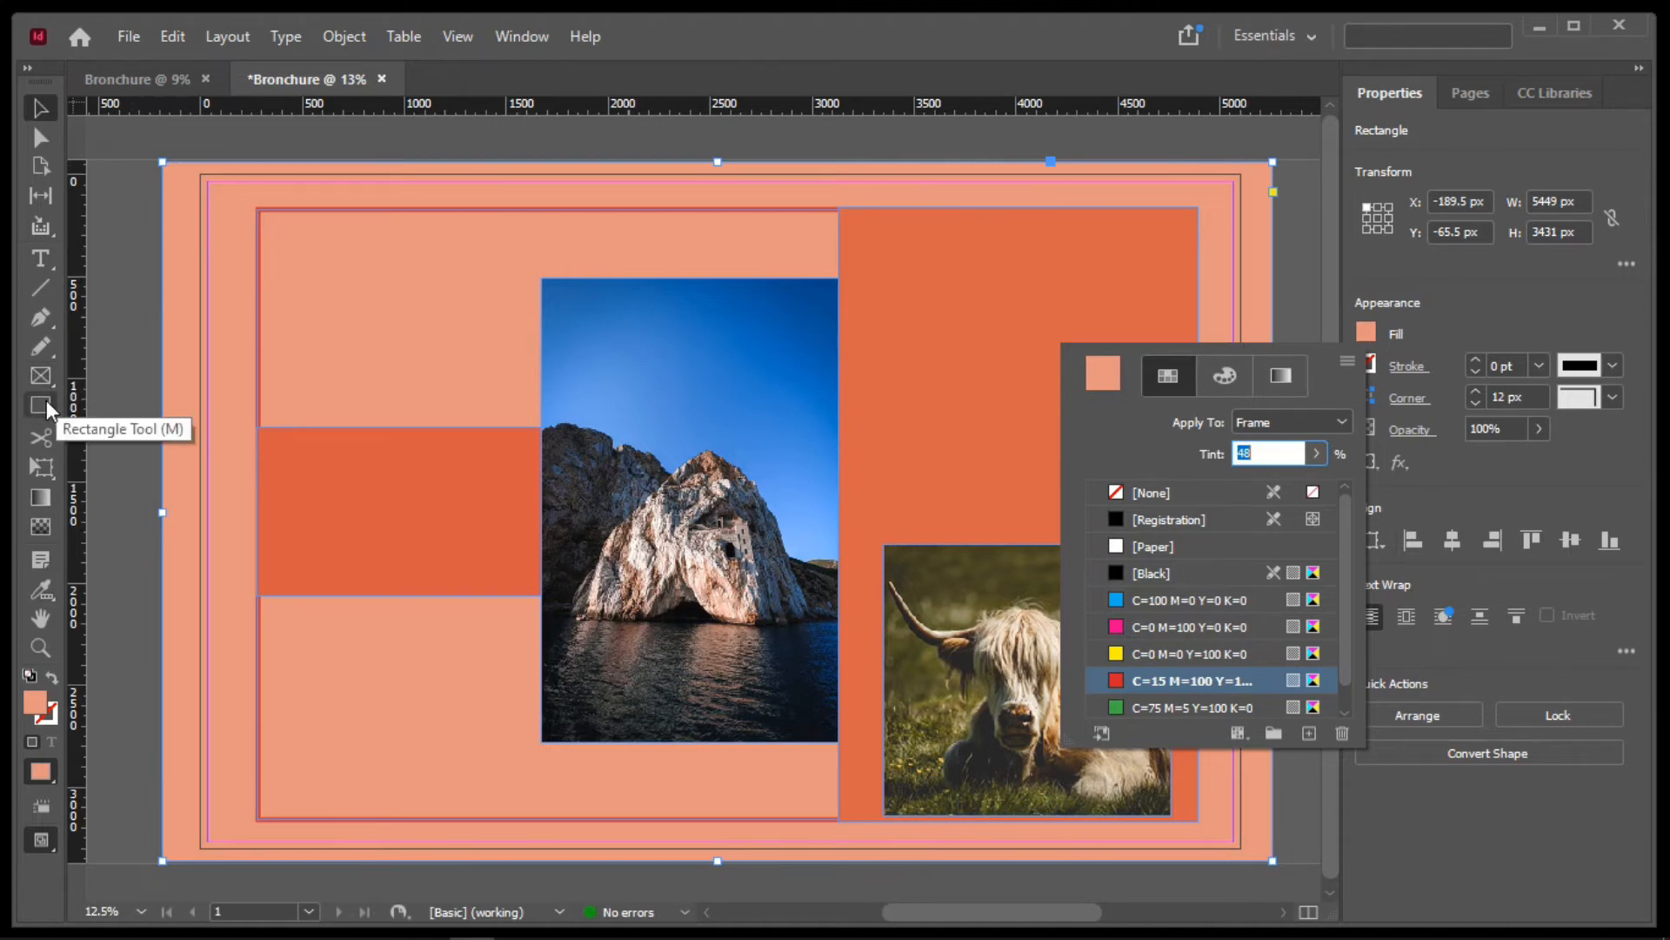
Draw a thin rectangle about 1210 x 140 px starting at the inner frame's left edge, just below its upper-left corner
left_click(46, 404)
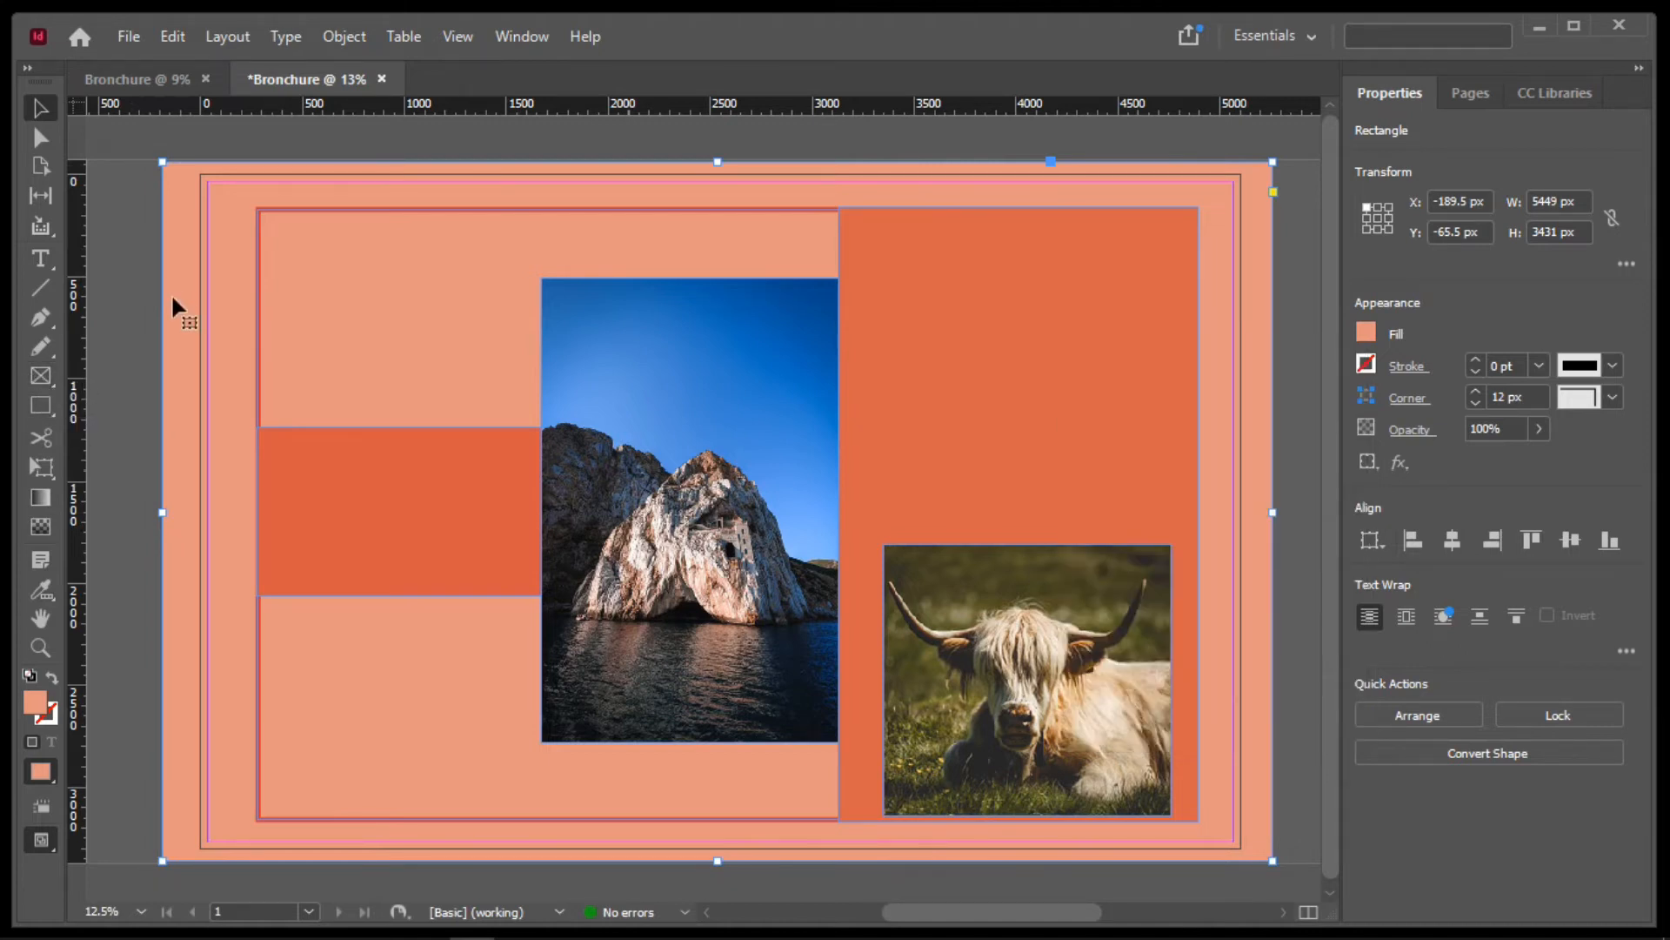
left_click(46, 406)
mouse_move(261, 237)
left_mouse_down()
mouse_move(341, 277)
mouse_move(411, 284)
mouse_move(502, 265)
left_mouse_up()
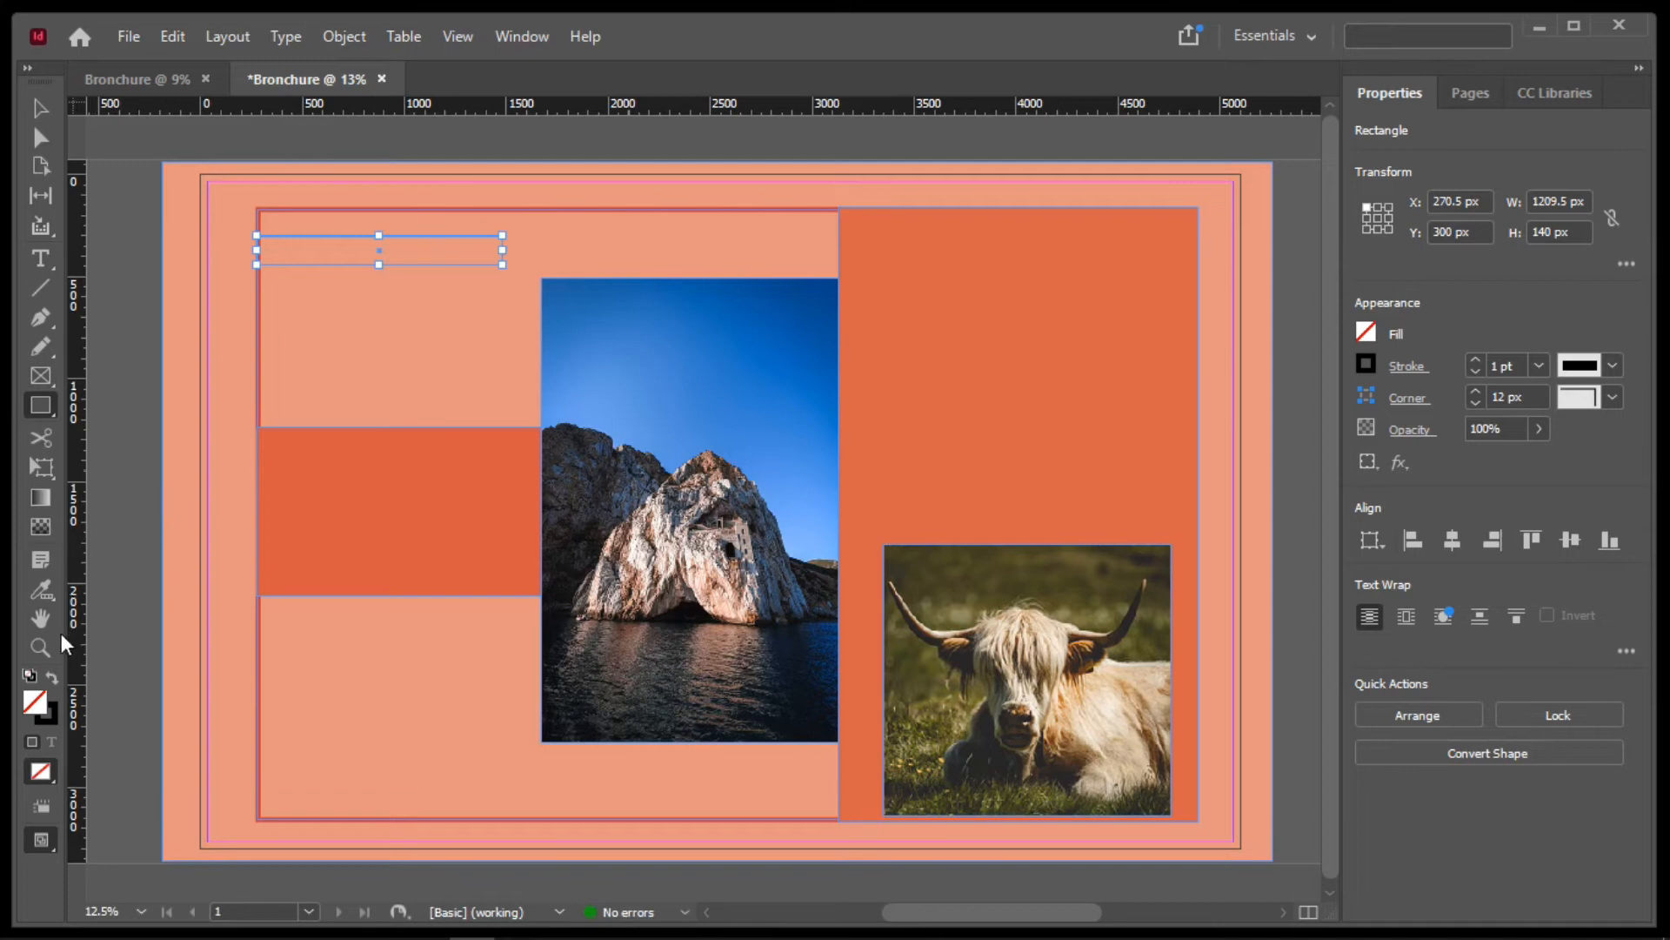
Fill the thin rectangle with the C=15 M=100 Y=100 red swatch and lower its tint to a lighter orange
left_click(1373, 334)
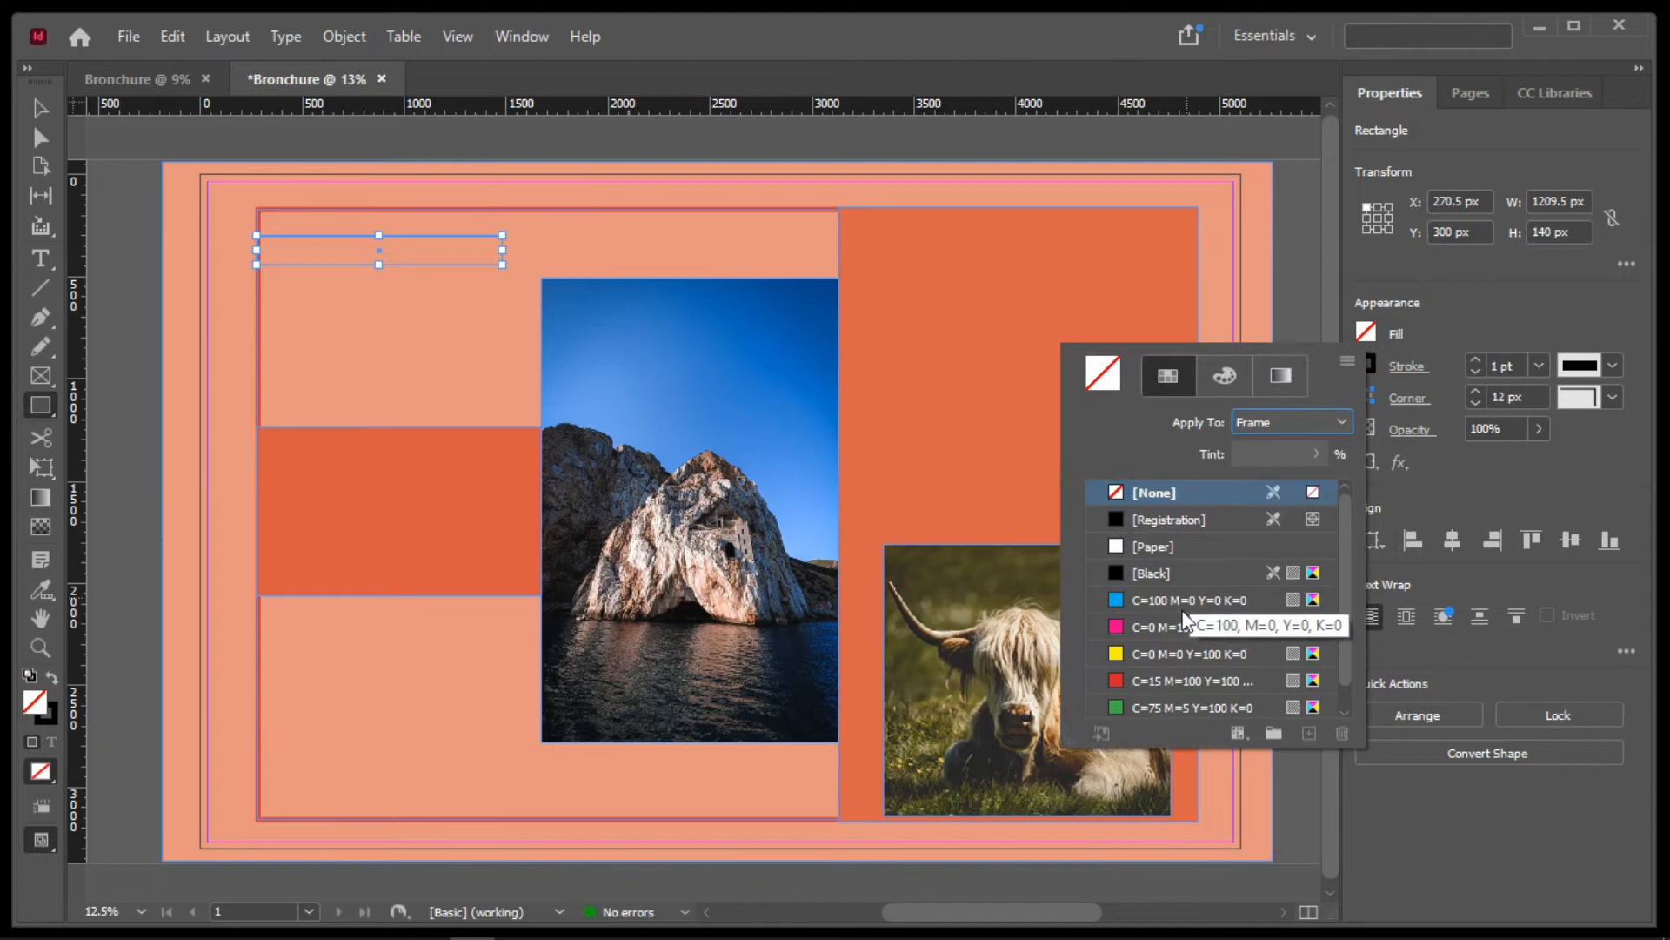
left_click(1174, 682)
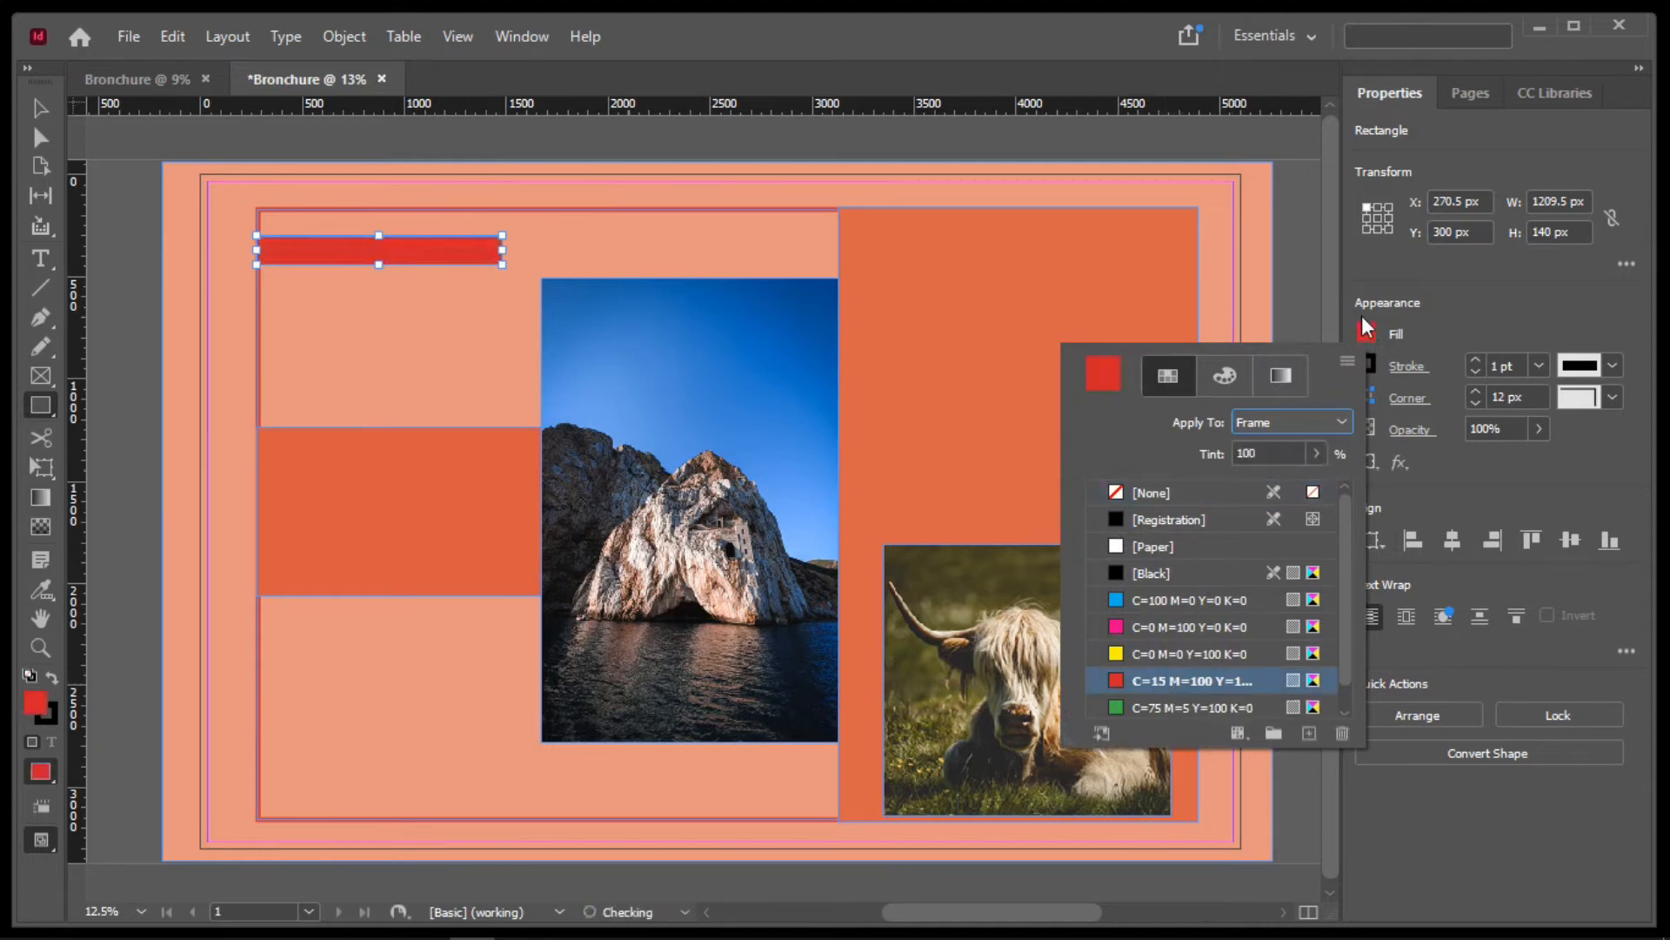
left_click(1319, 452)
left_click_drag(1319, 485, 1279, 485)
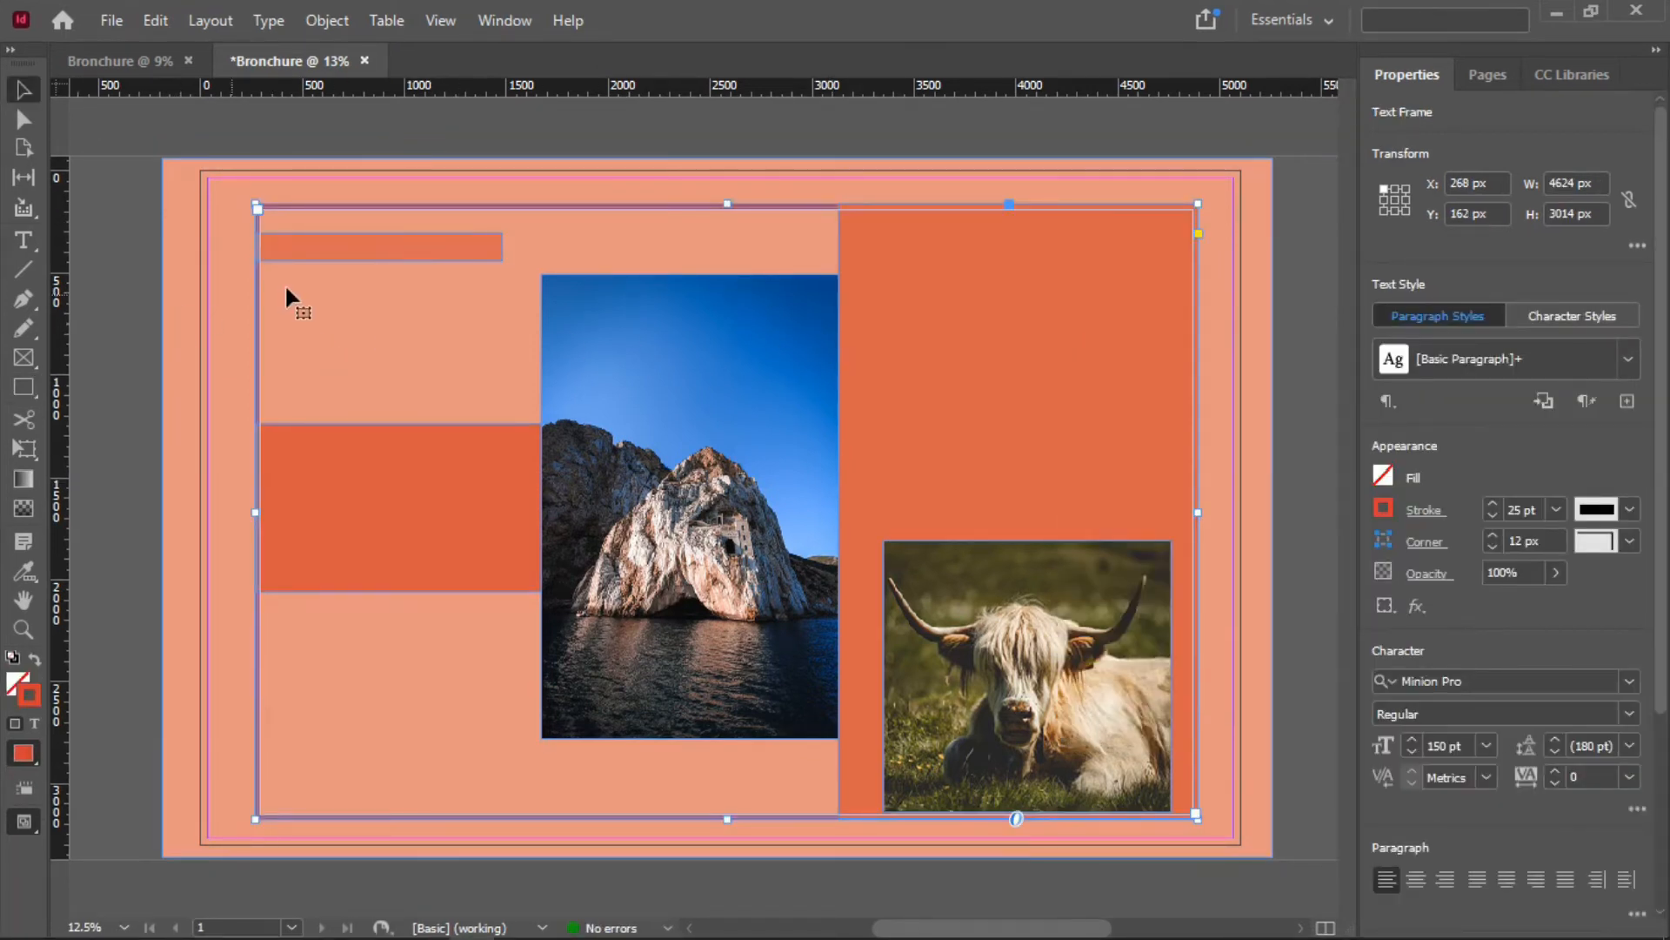
Draw a text frame about 1262 x 139 px over the thin orange bar and set its font size to 150 pt
left_click(24, 240)
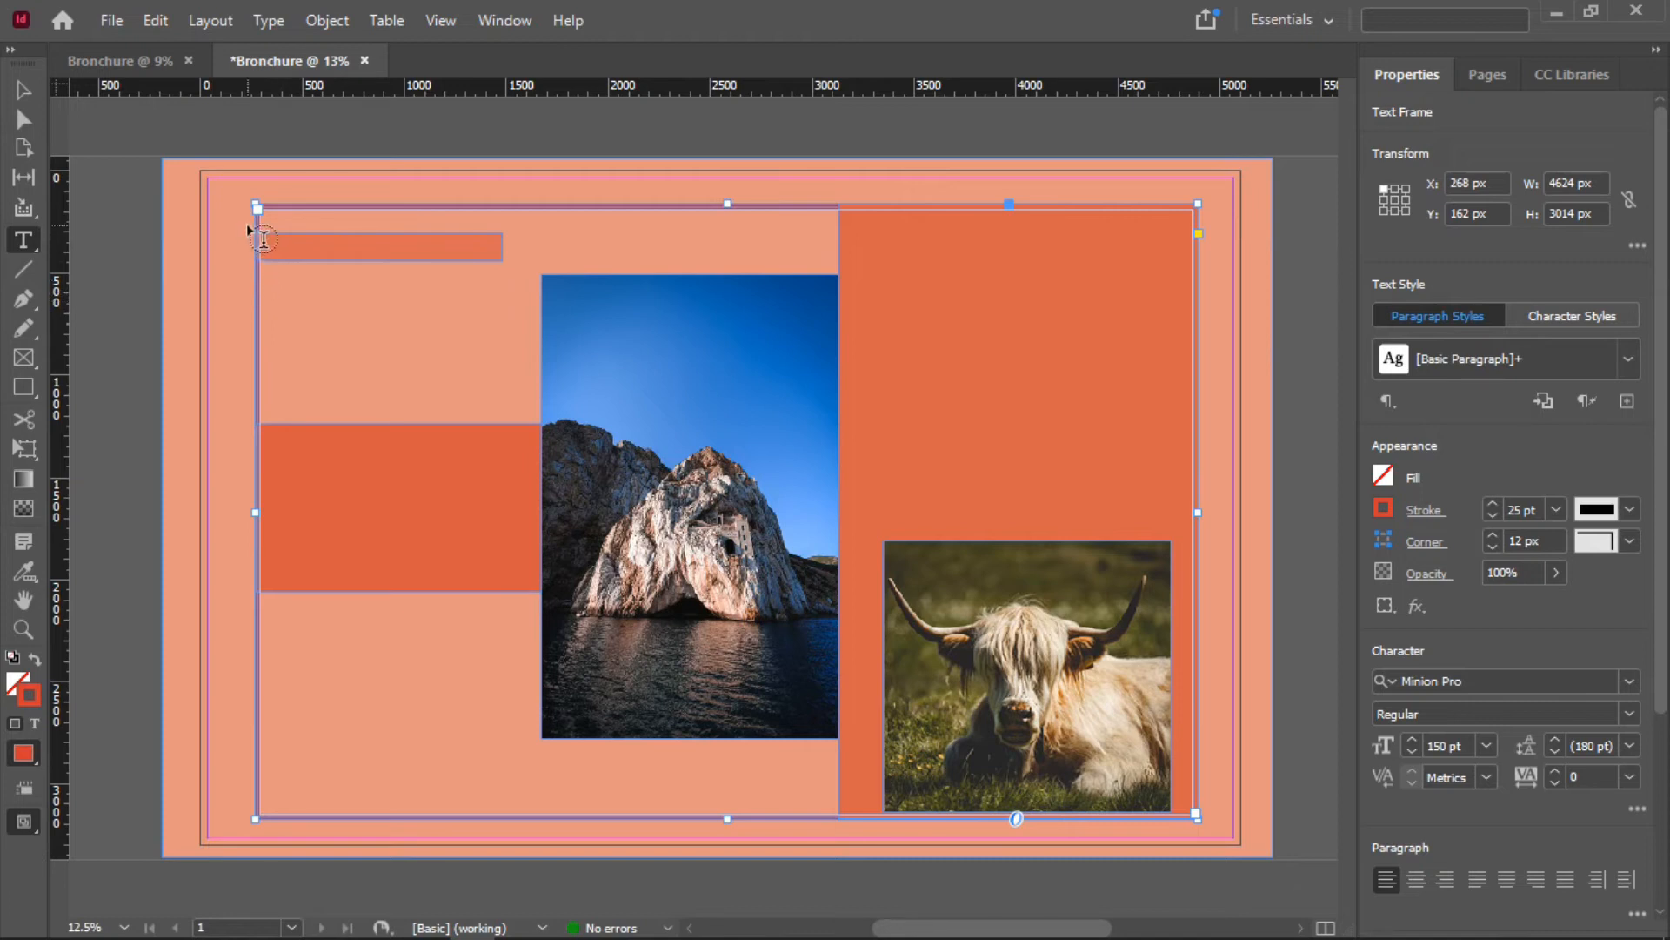
left_click_drag(246, 234, 502, 260)
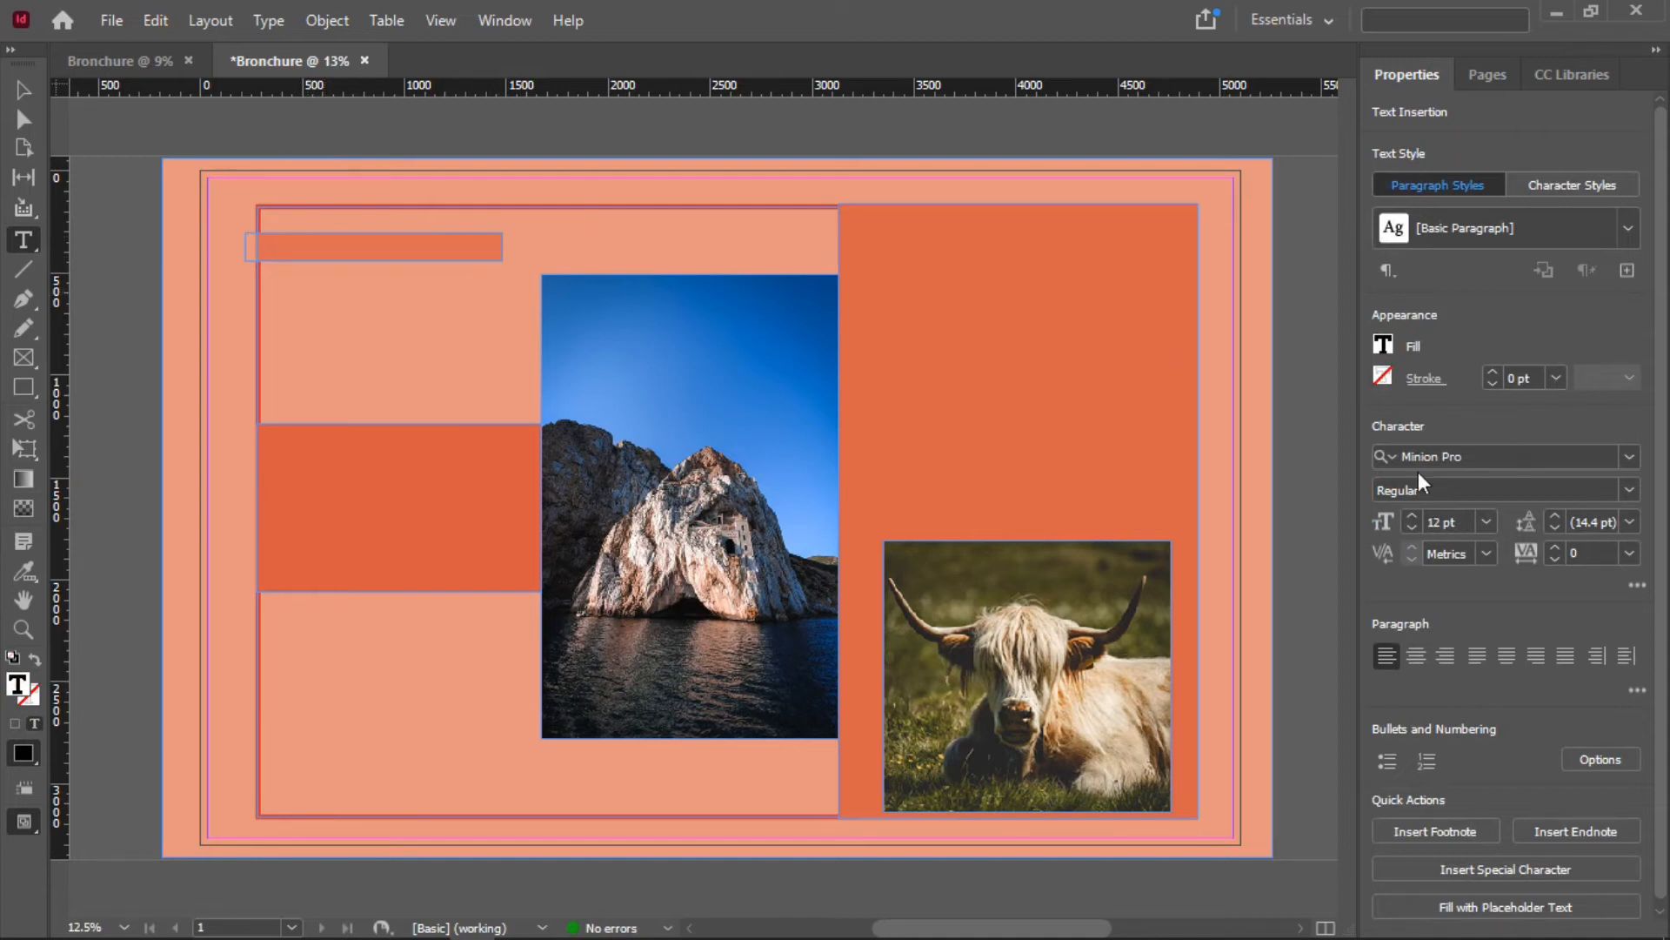
left_click(1450, 520)
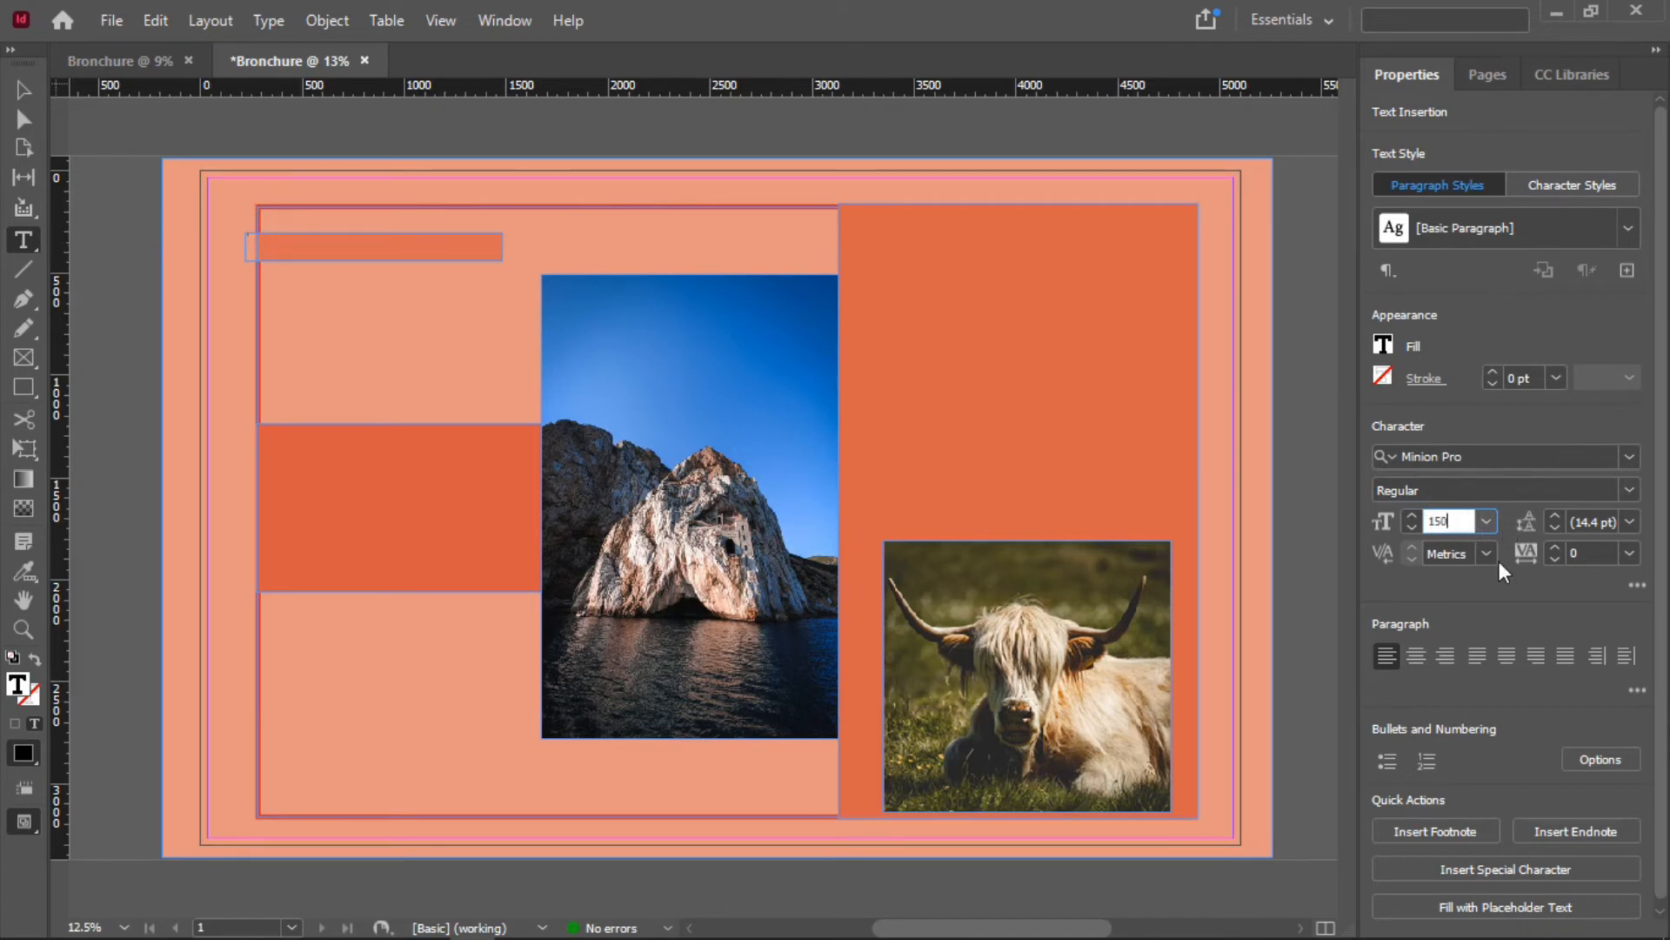
key("Return")
type("t")
left_click(284, 247)
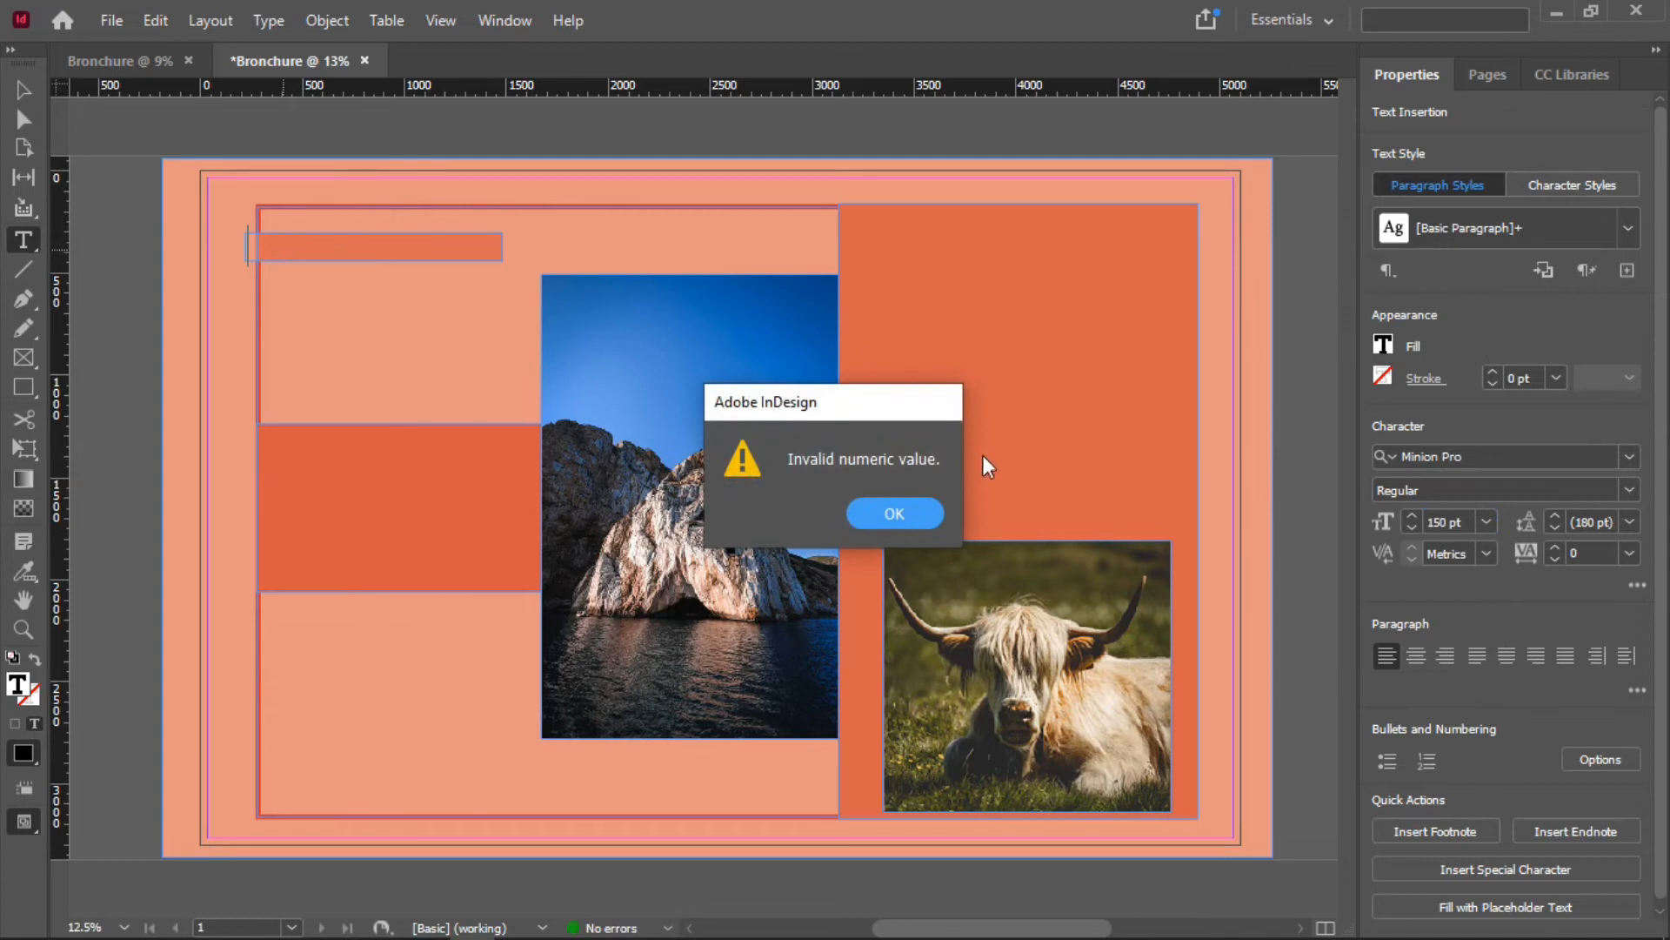
left_click(920, 516)
type("w")
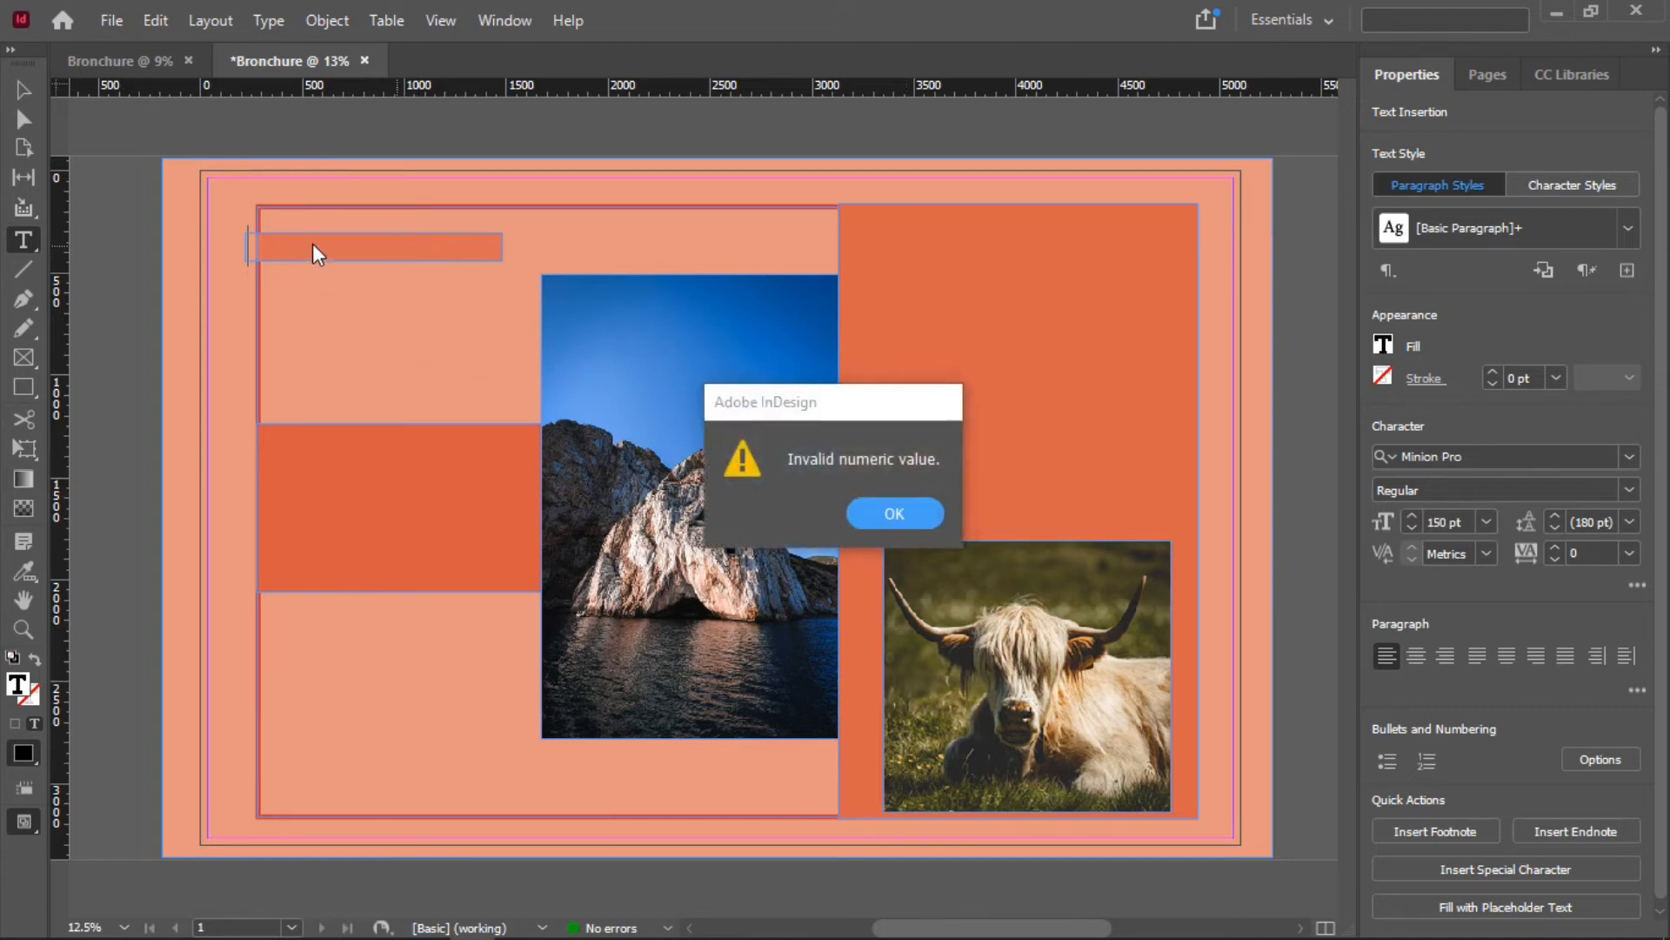
left_click(896, 513)
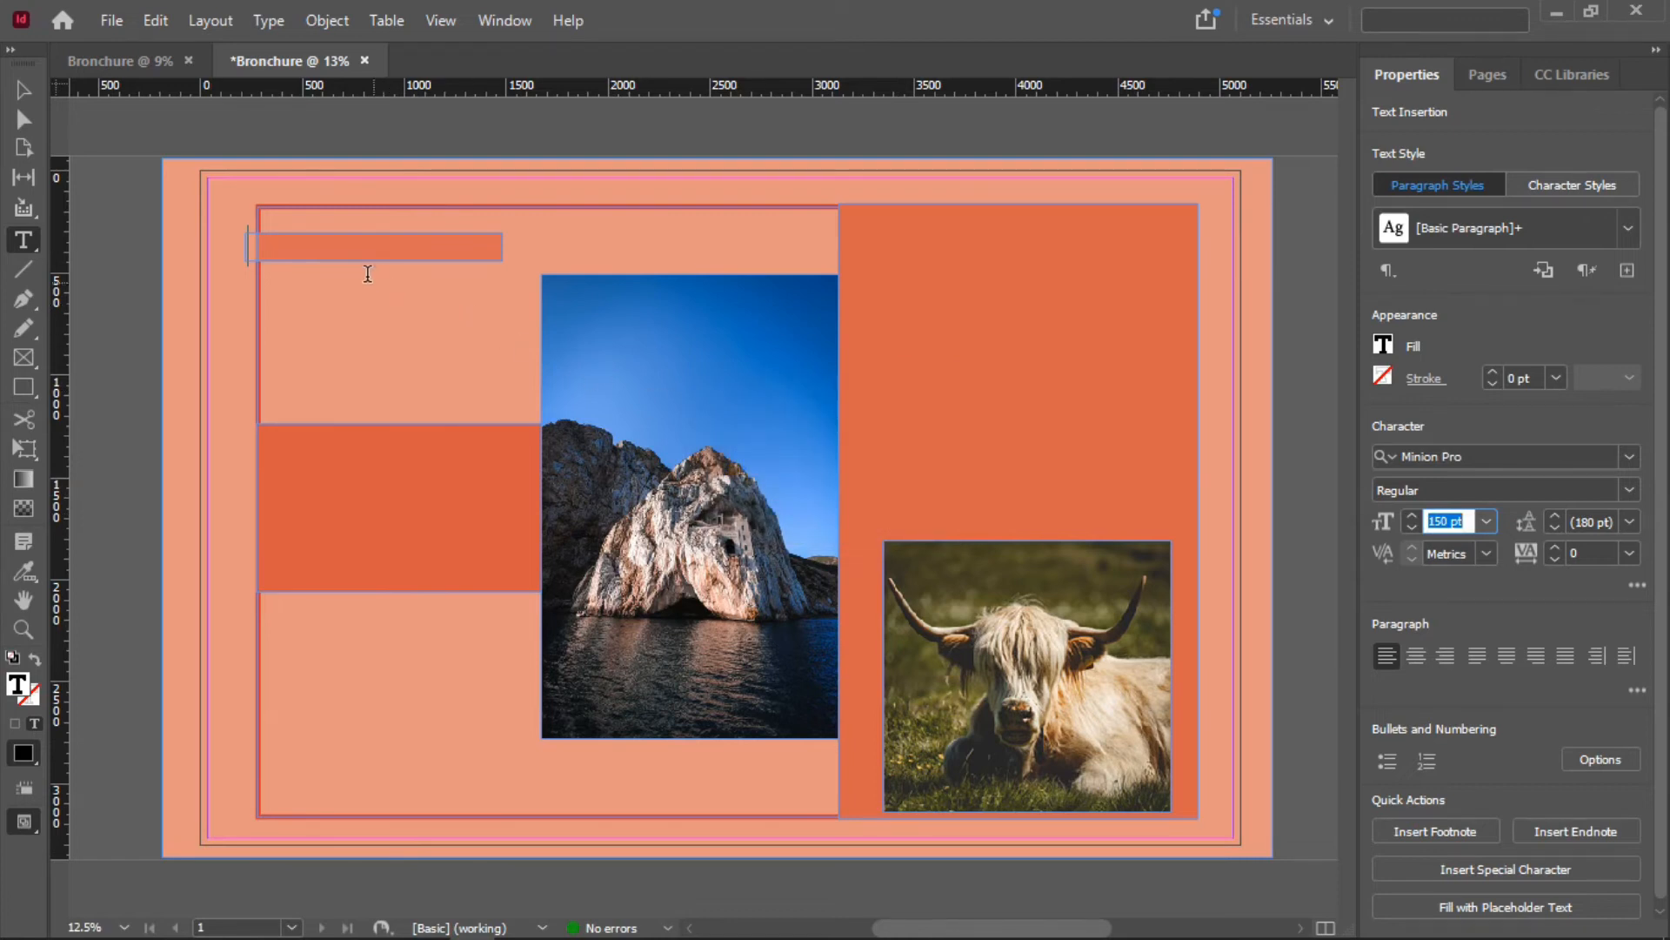
left_click(345, 242)
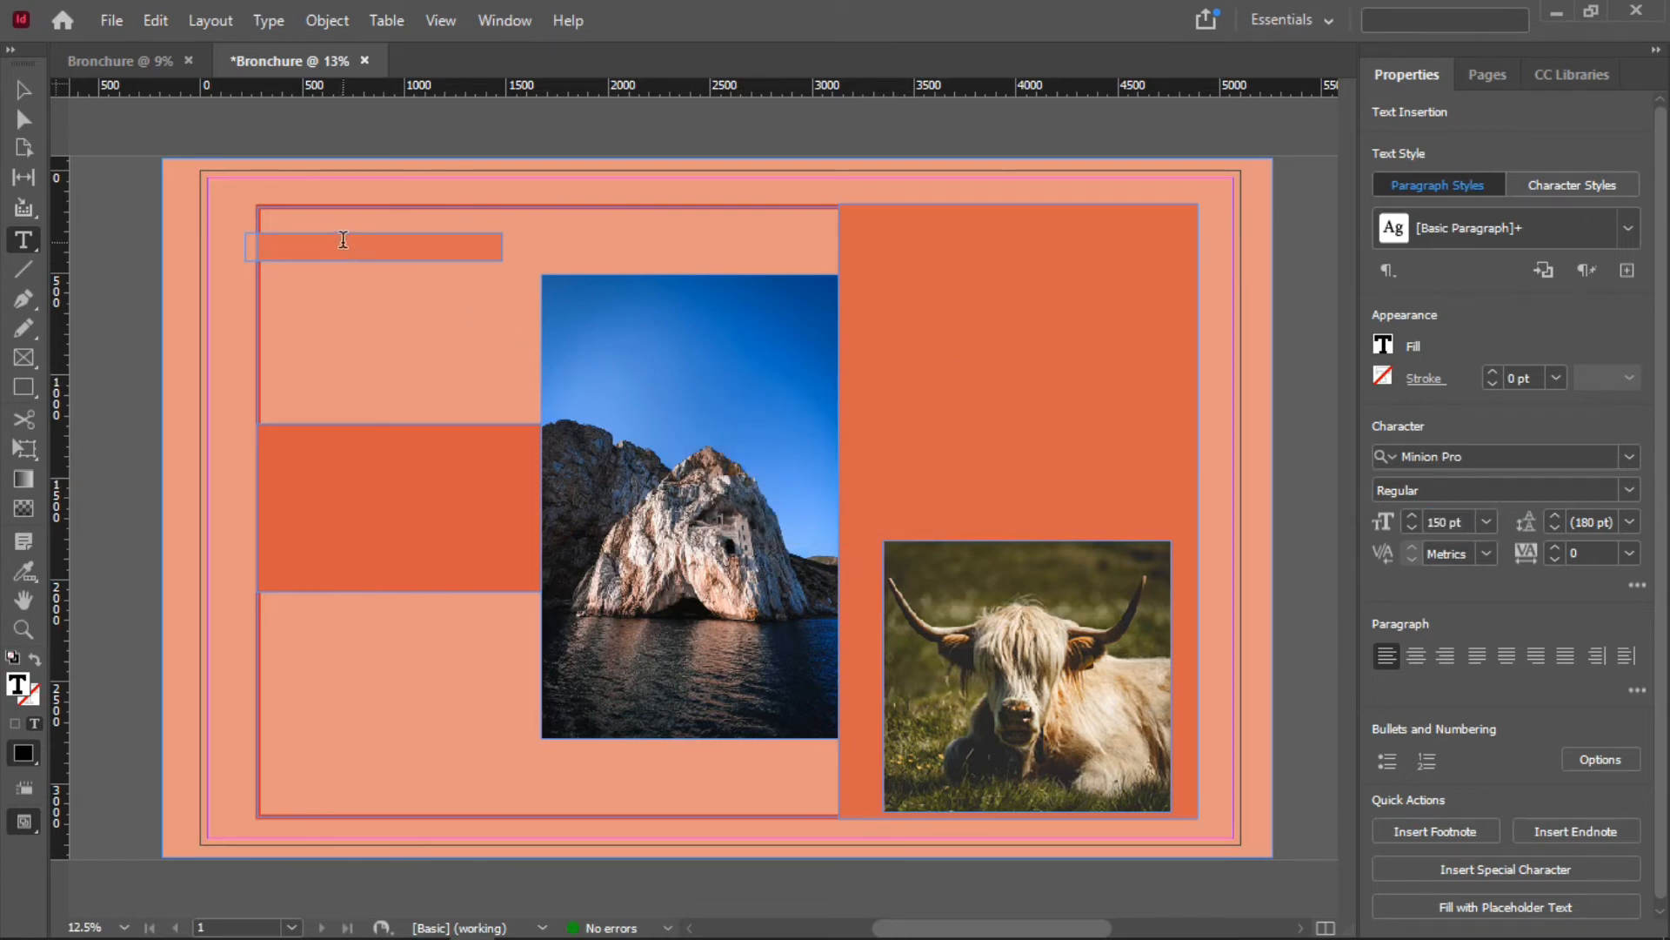
type("n")
key("BackSpace")
type("www.nehmt")
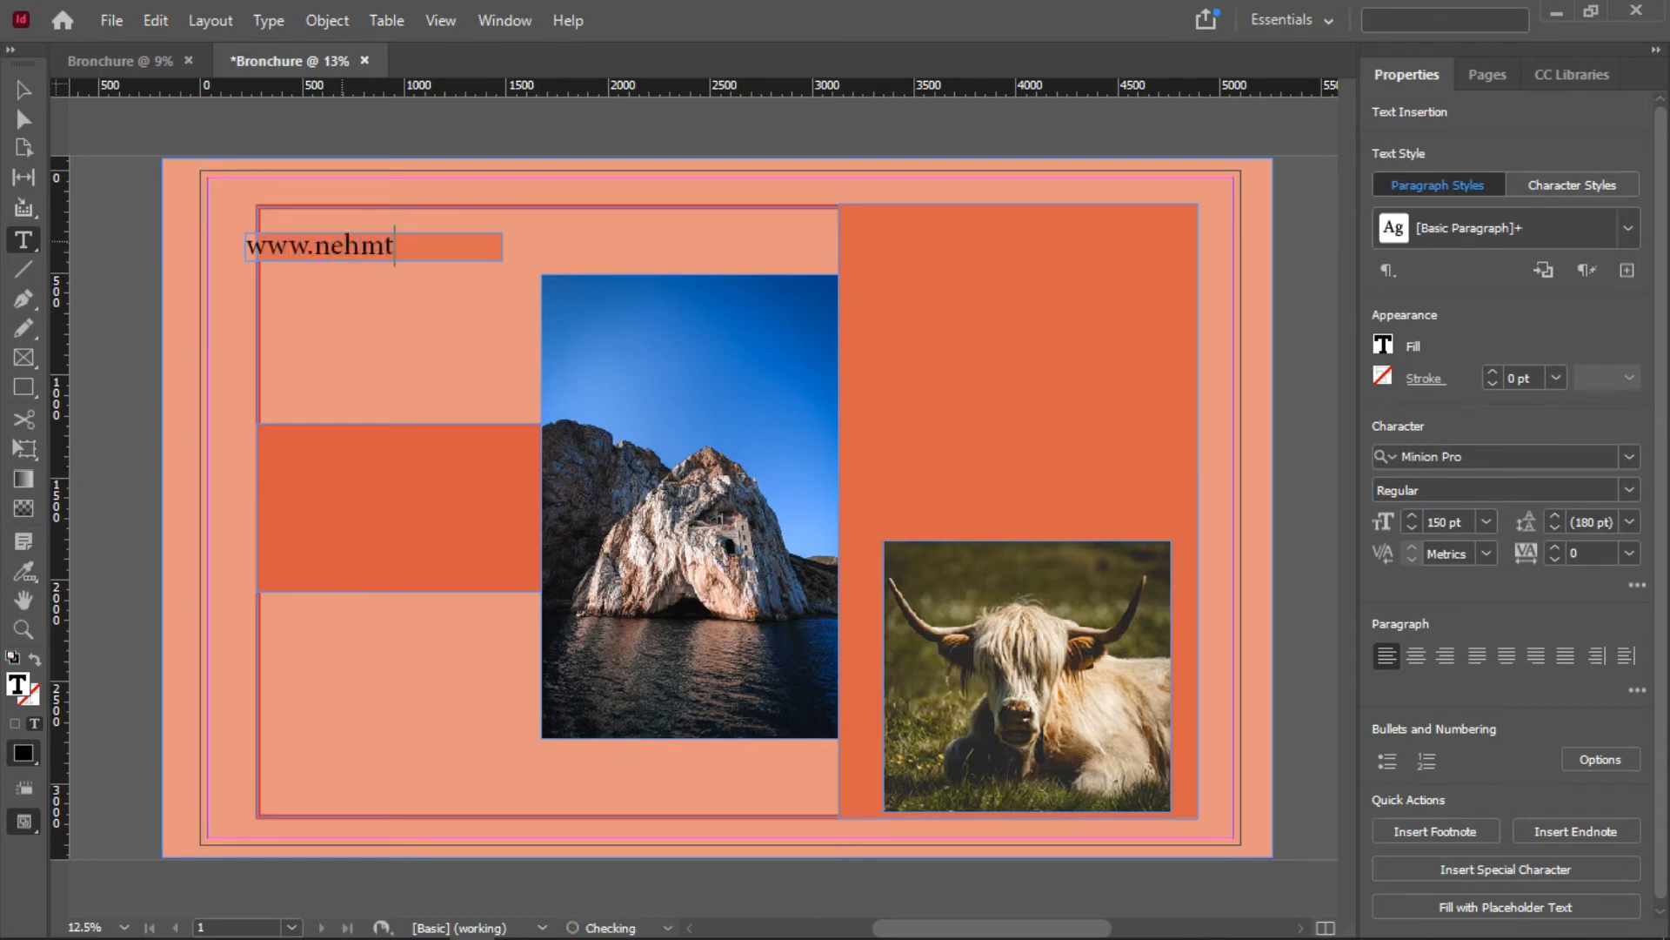
type("ech.com")
Reduce the web address text's font size to 141 pt
triple_click(421, 254)
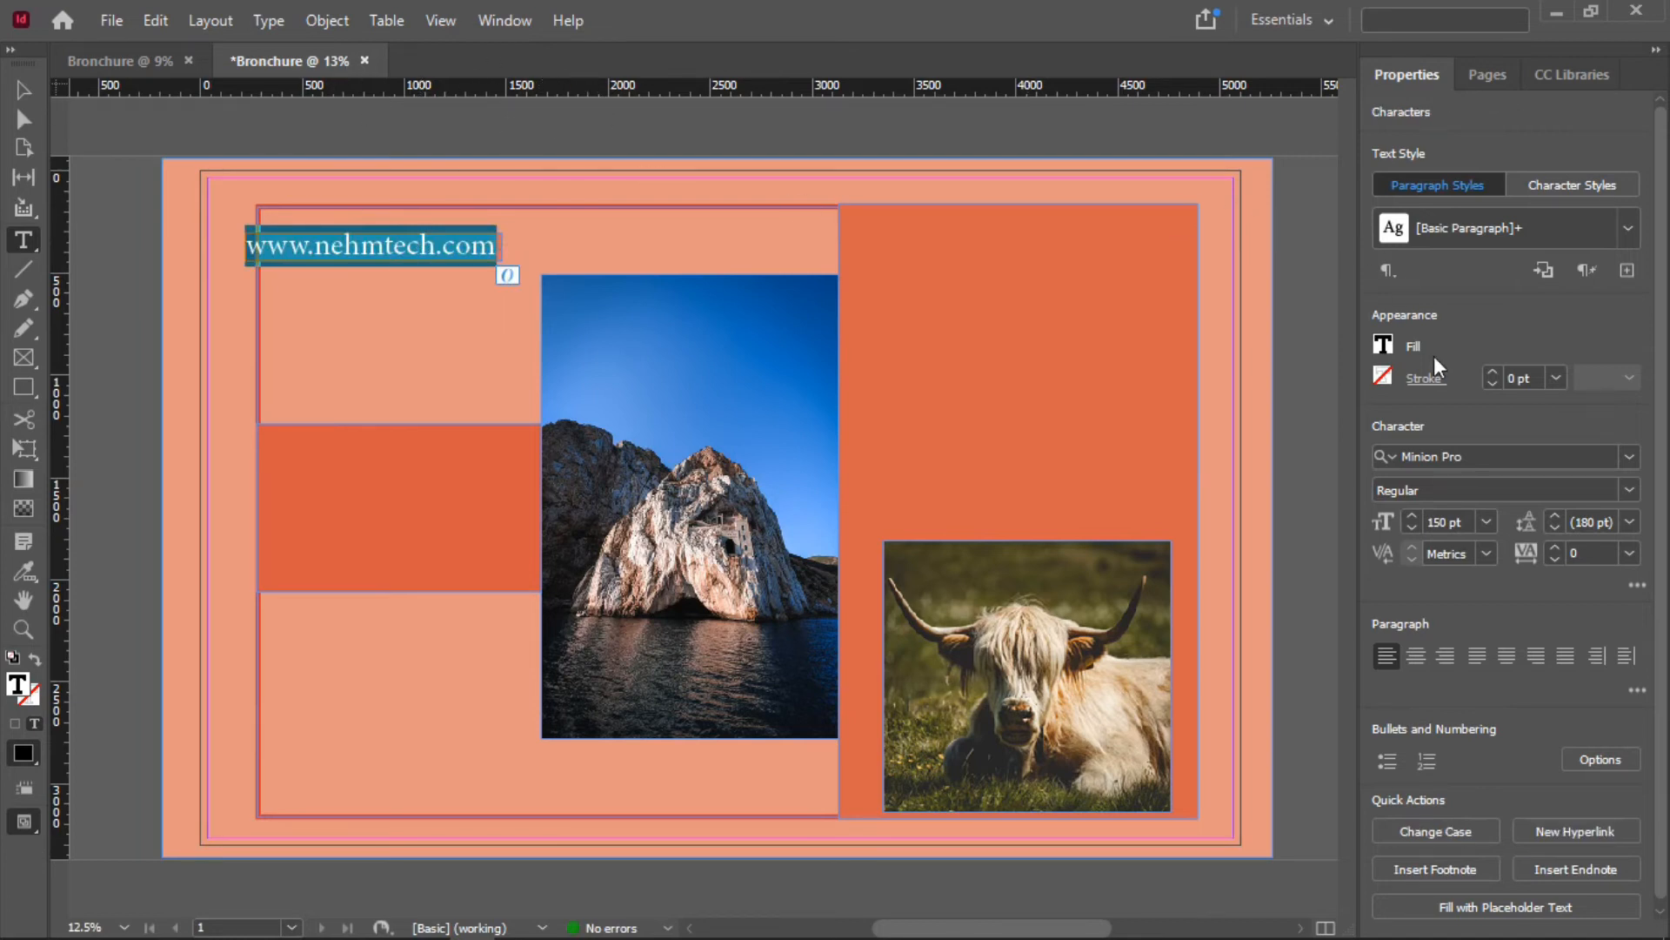
left_click(1412, 527)
left_click(1412, 527)
left_click(1412, 527)
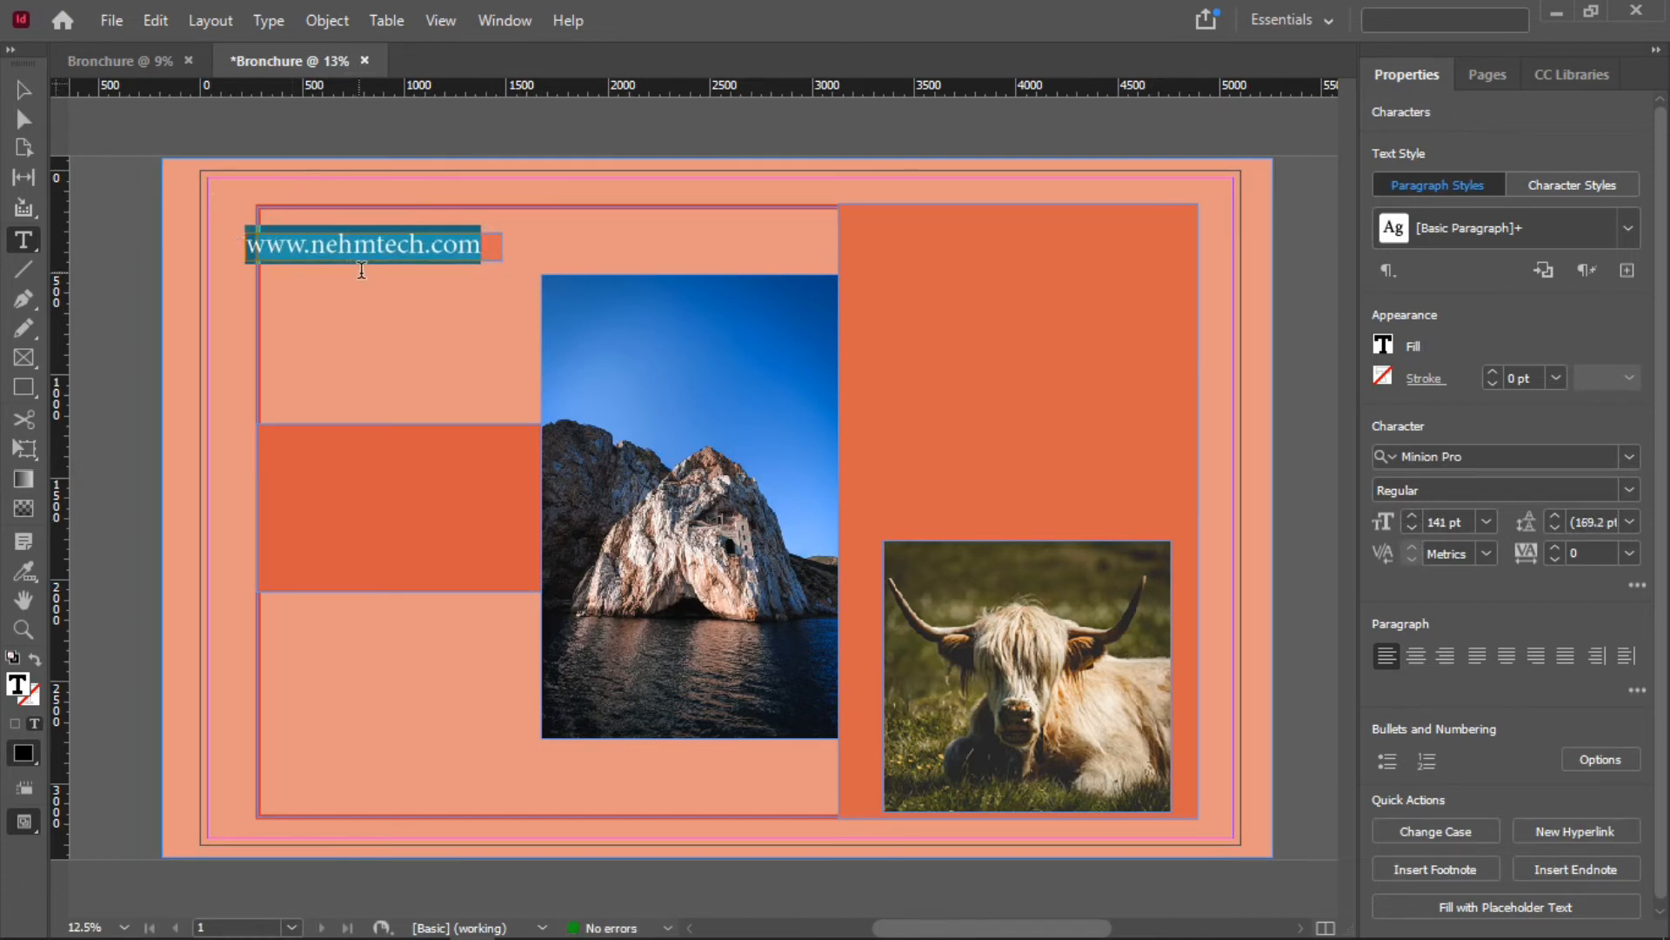
left_click(392, 251)
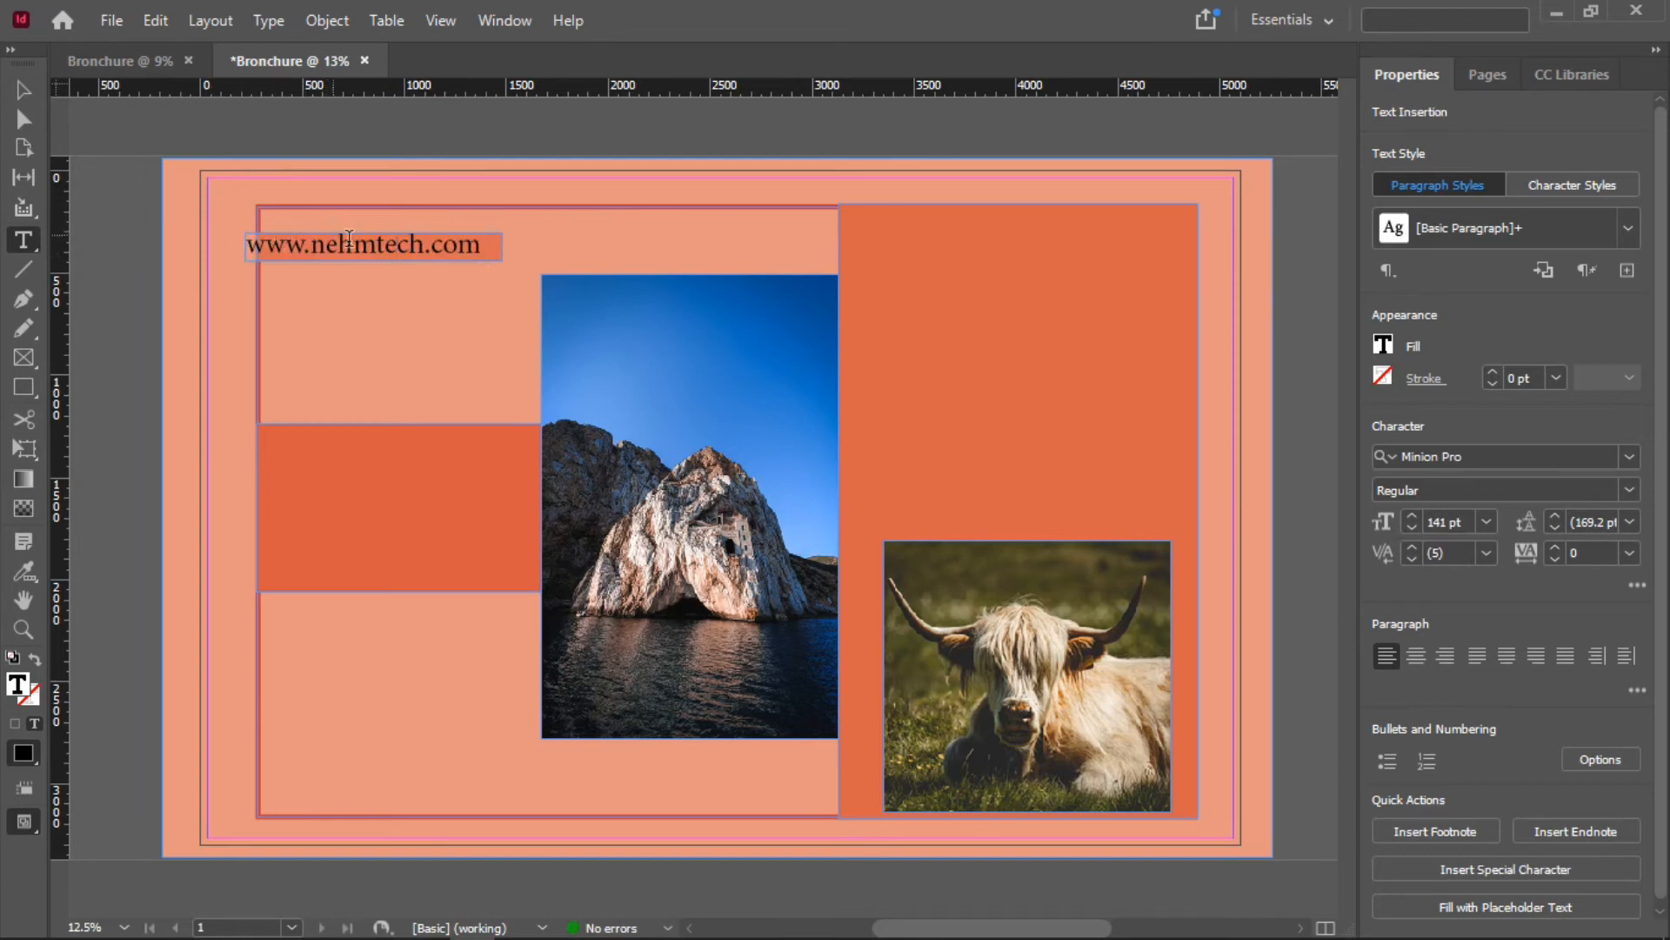
Shift the web address text frame right to about X 293 px so it starts inside the red border
left_click(24, 90)
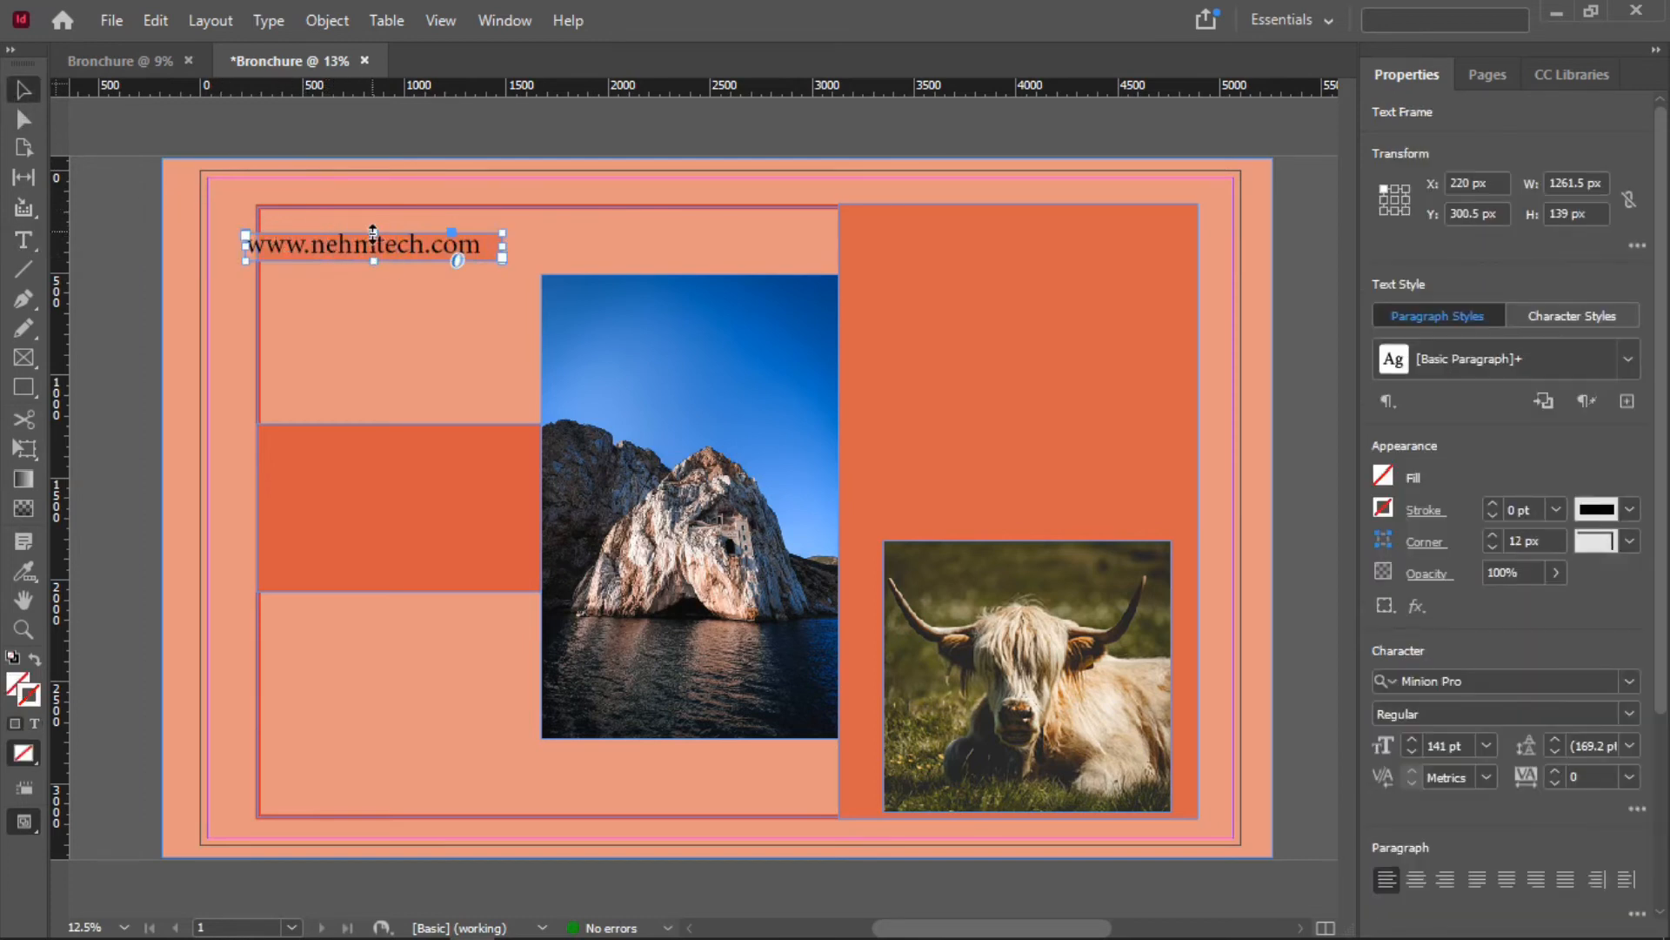
left_click_drag(392, 241, 414, 249)
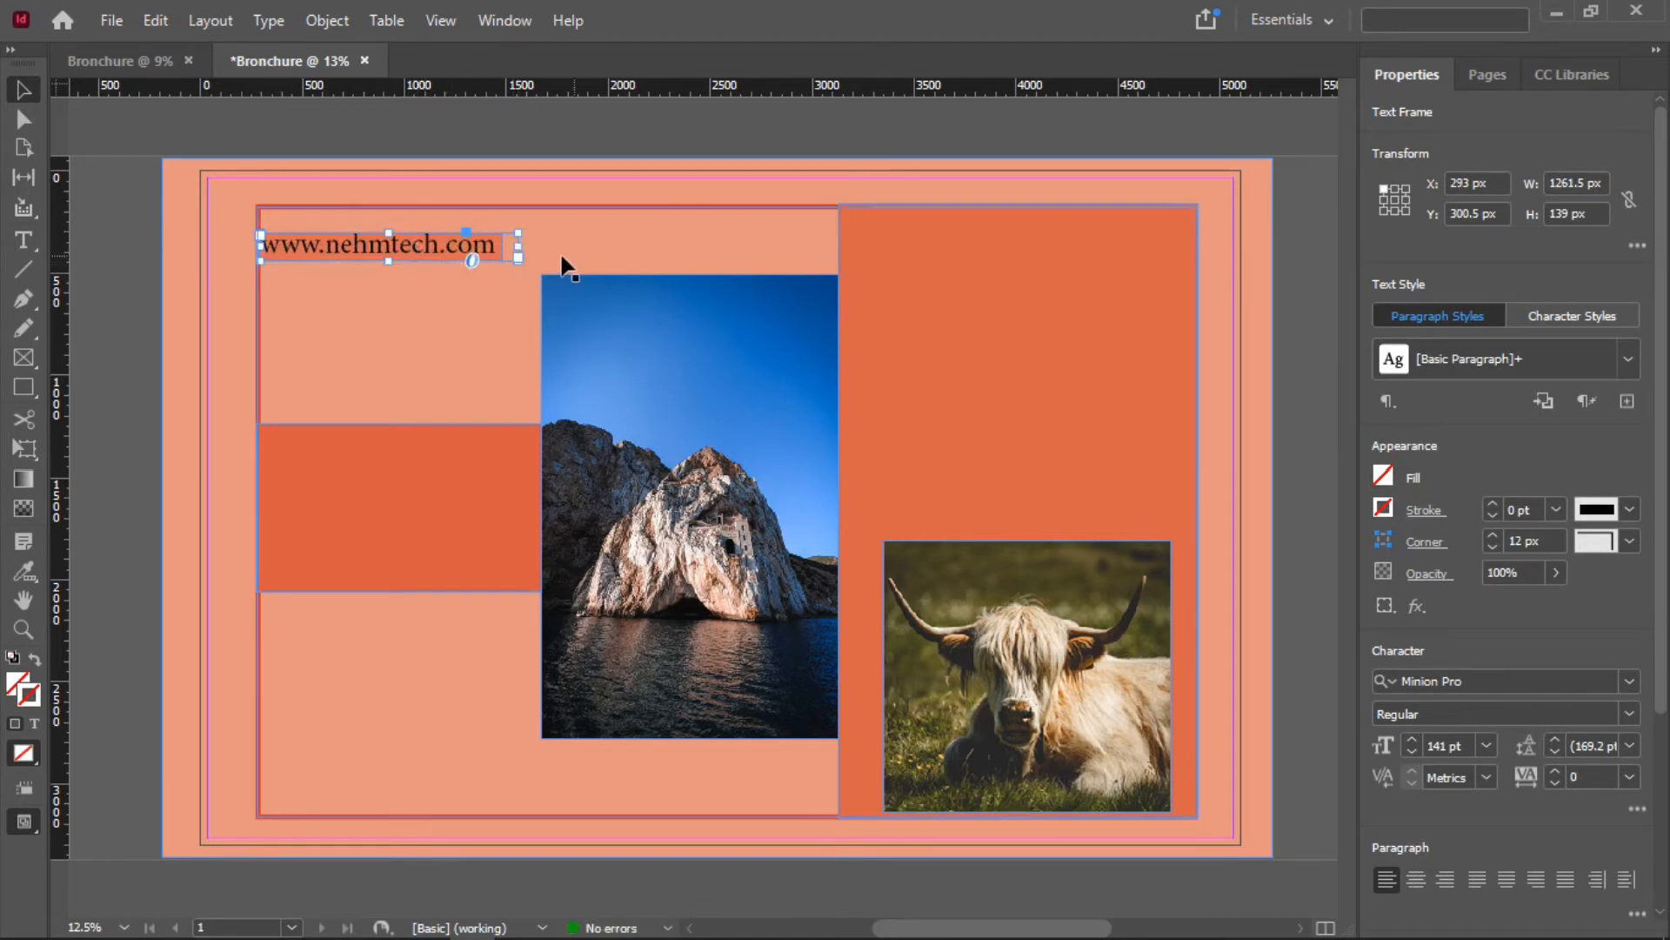
left_click(749, 186)
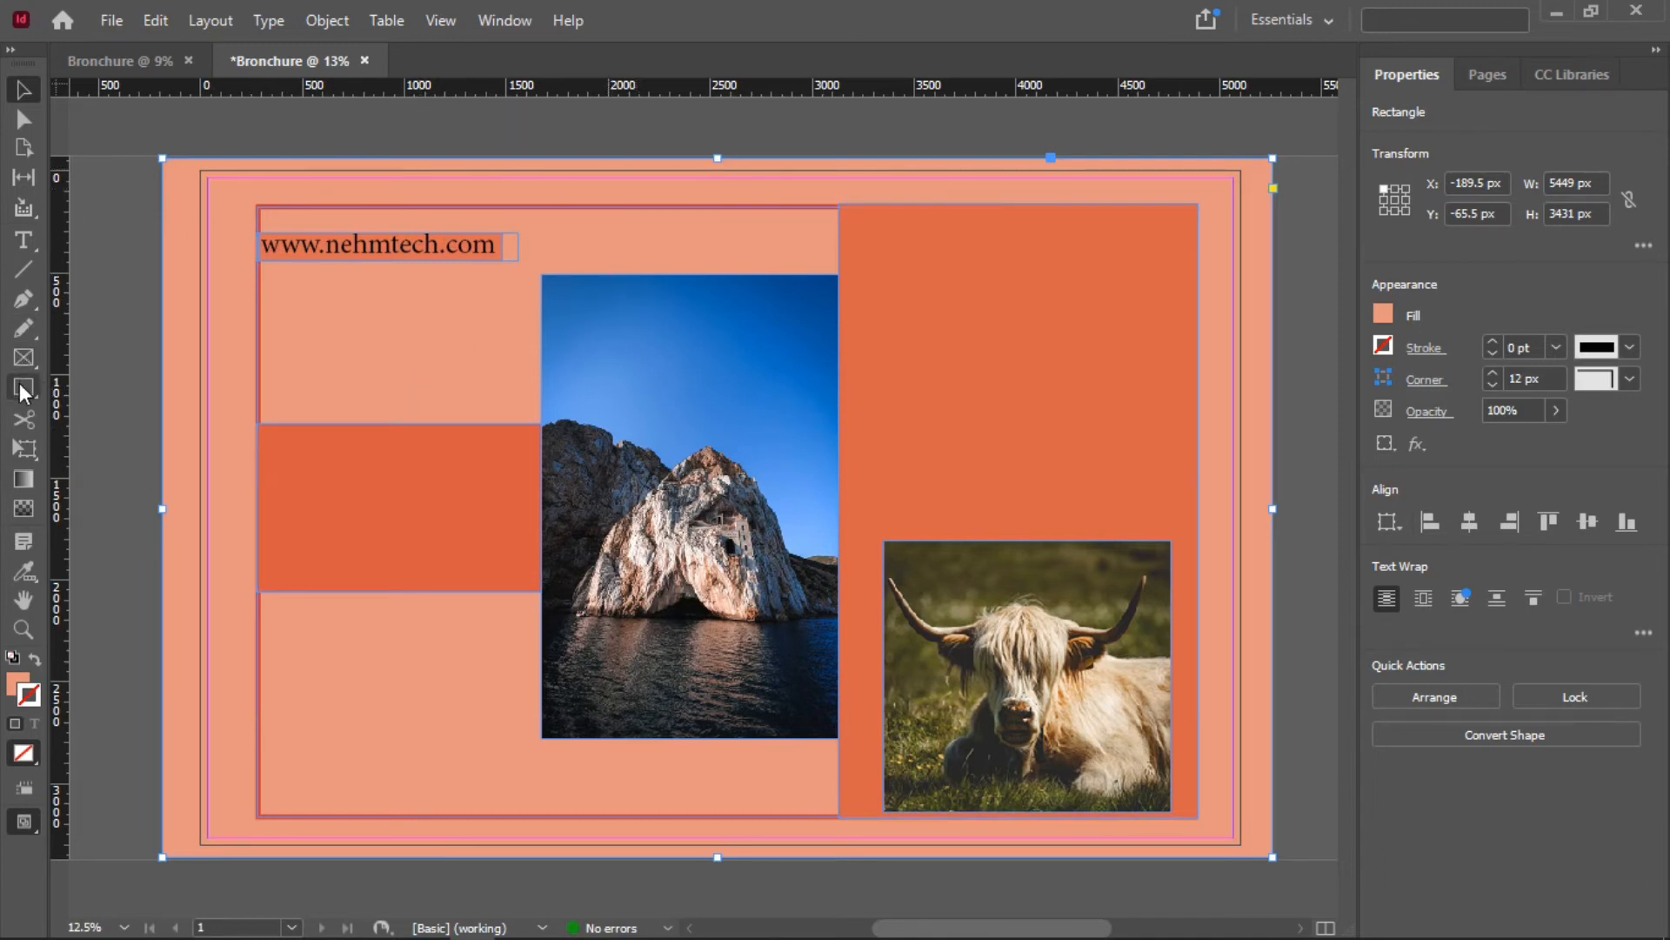
Draw a taller text frame between the web address and the small orange block, and set its font size to 200 pt
left_click(20, 240)
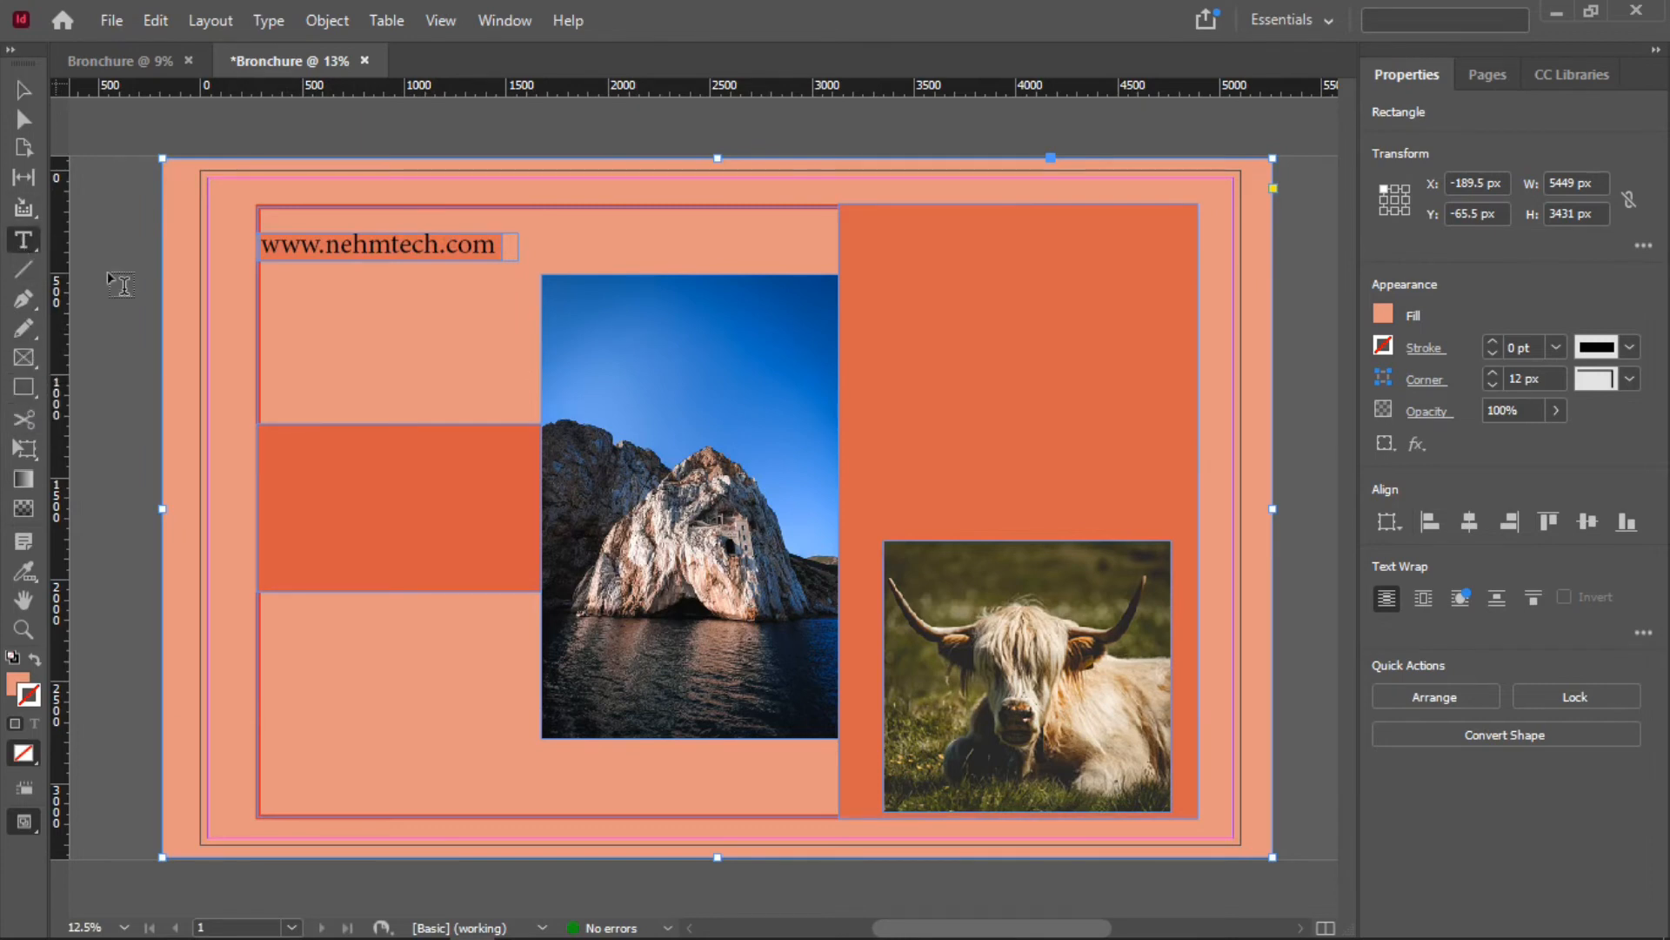
left_click(261, 294)
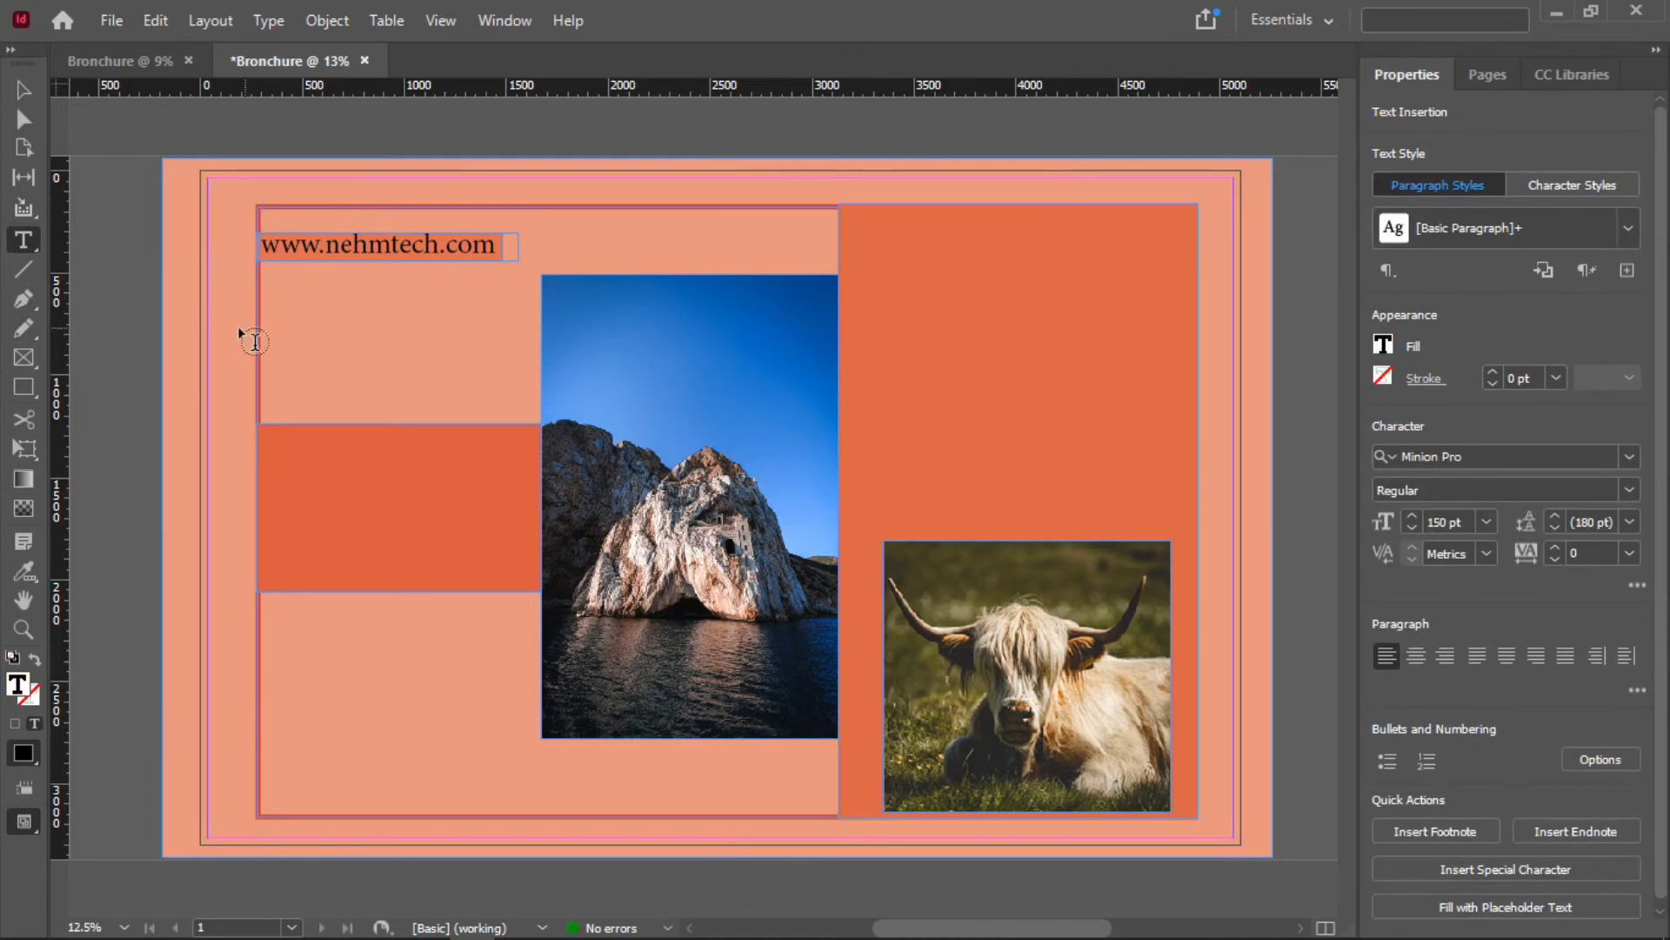
left_click_drag(246, 327, 518, 413)
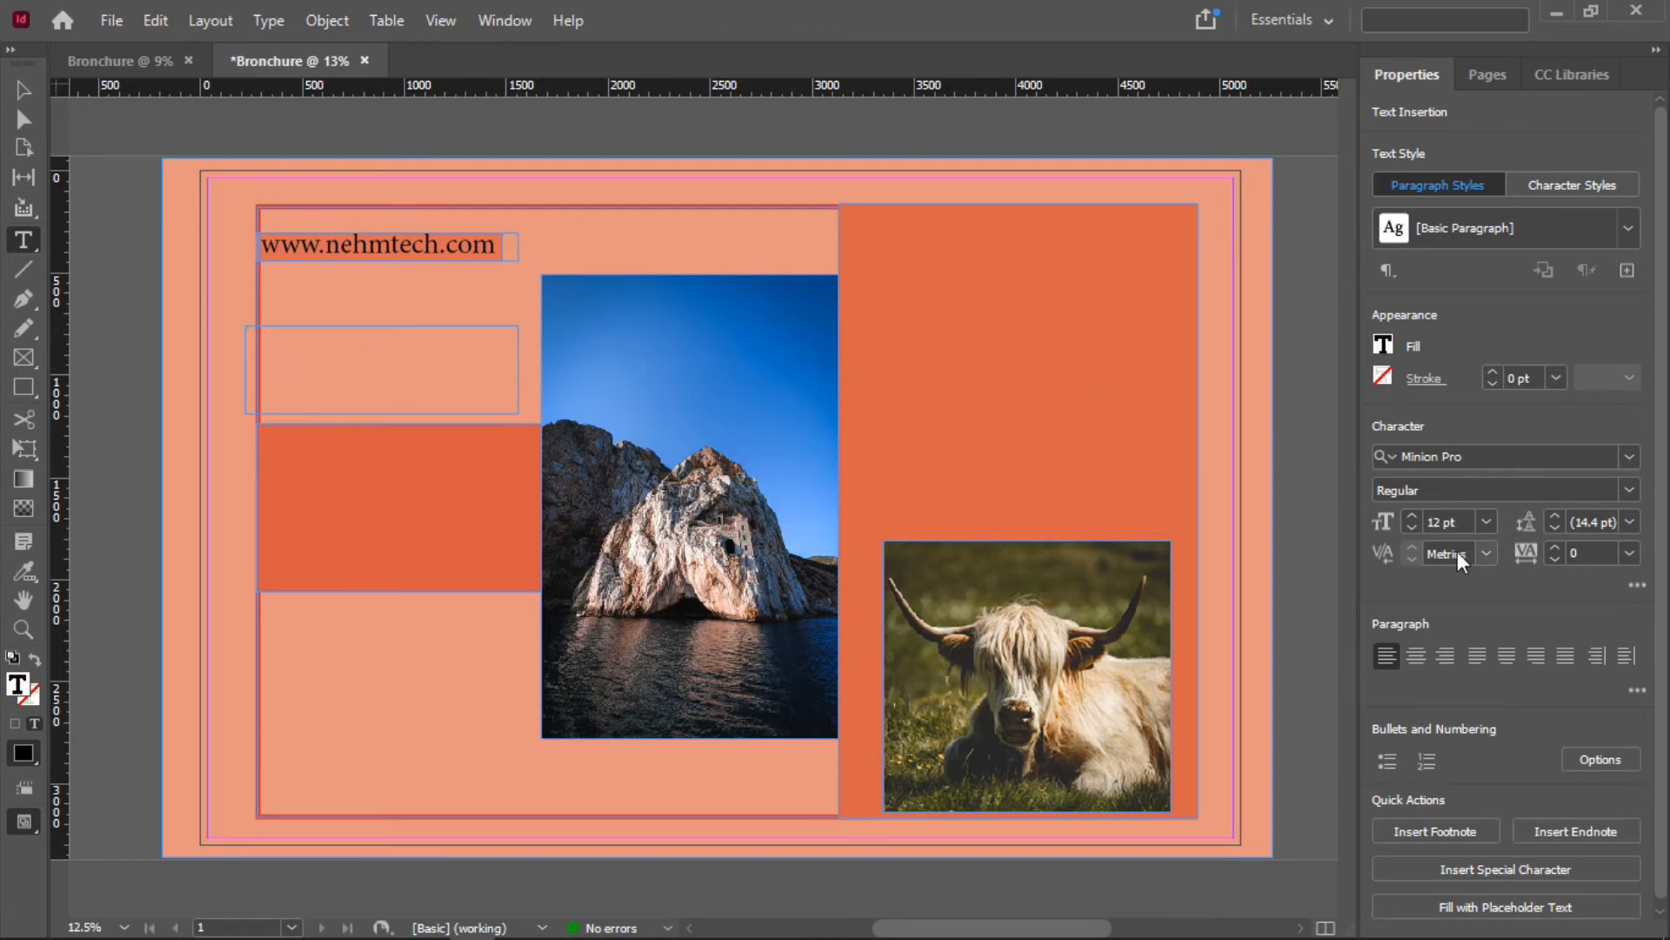
left_click(1466, 520)
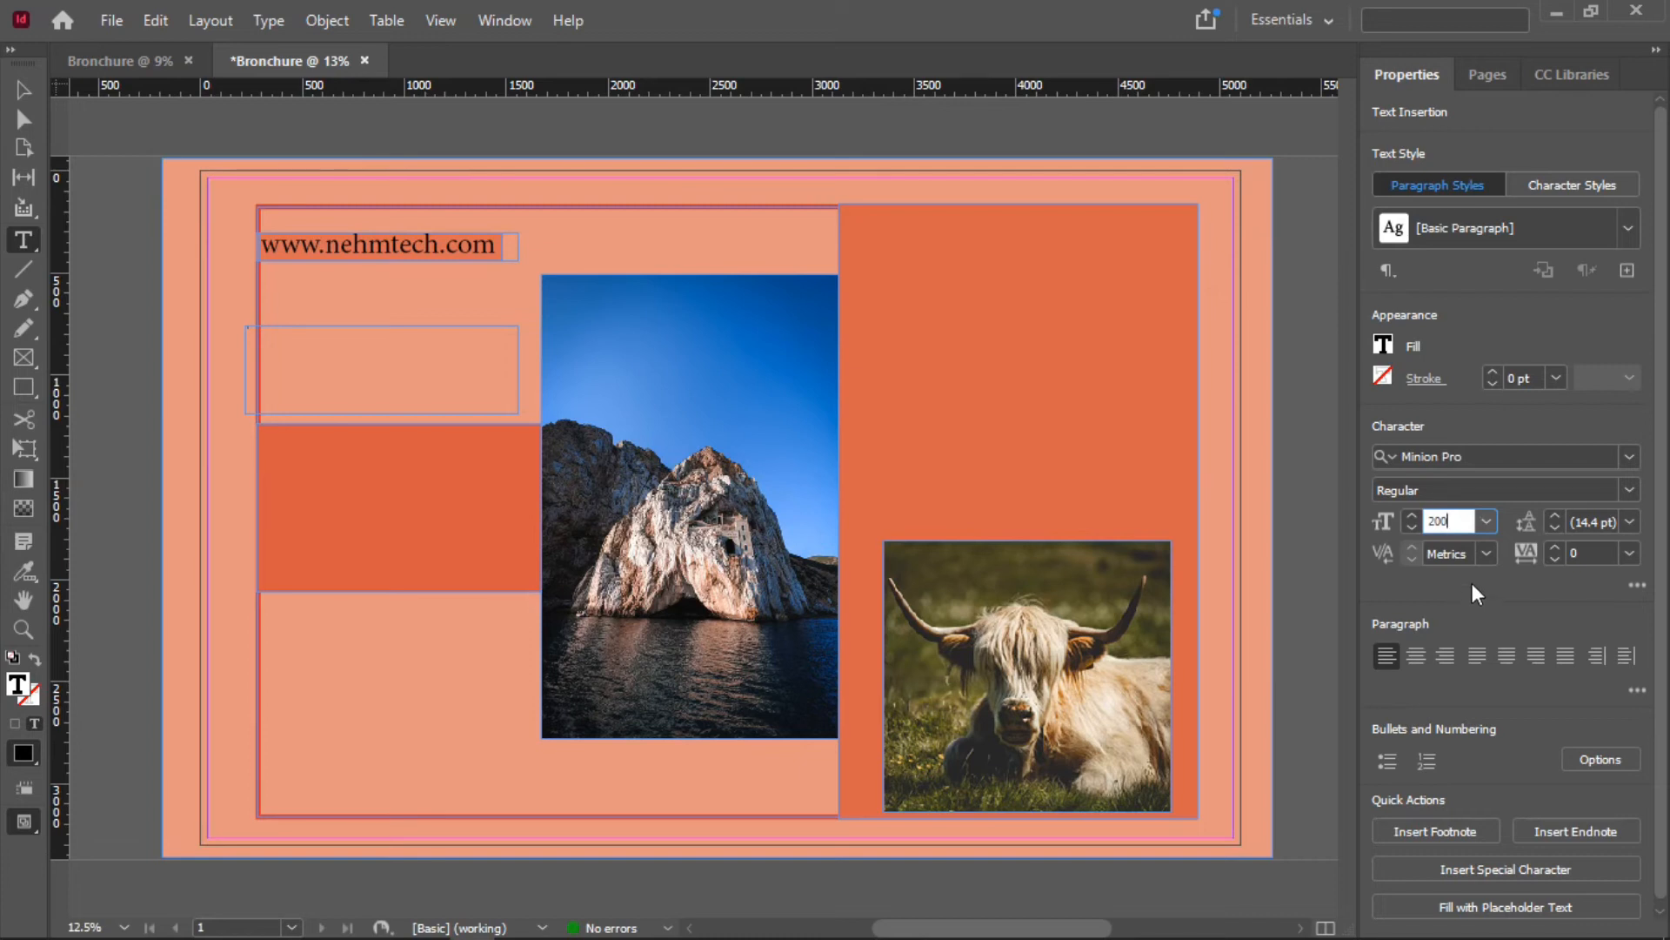
key("Tab")
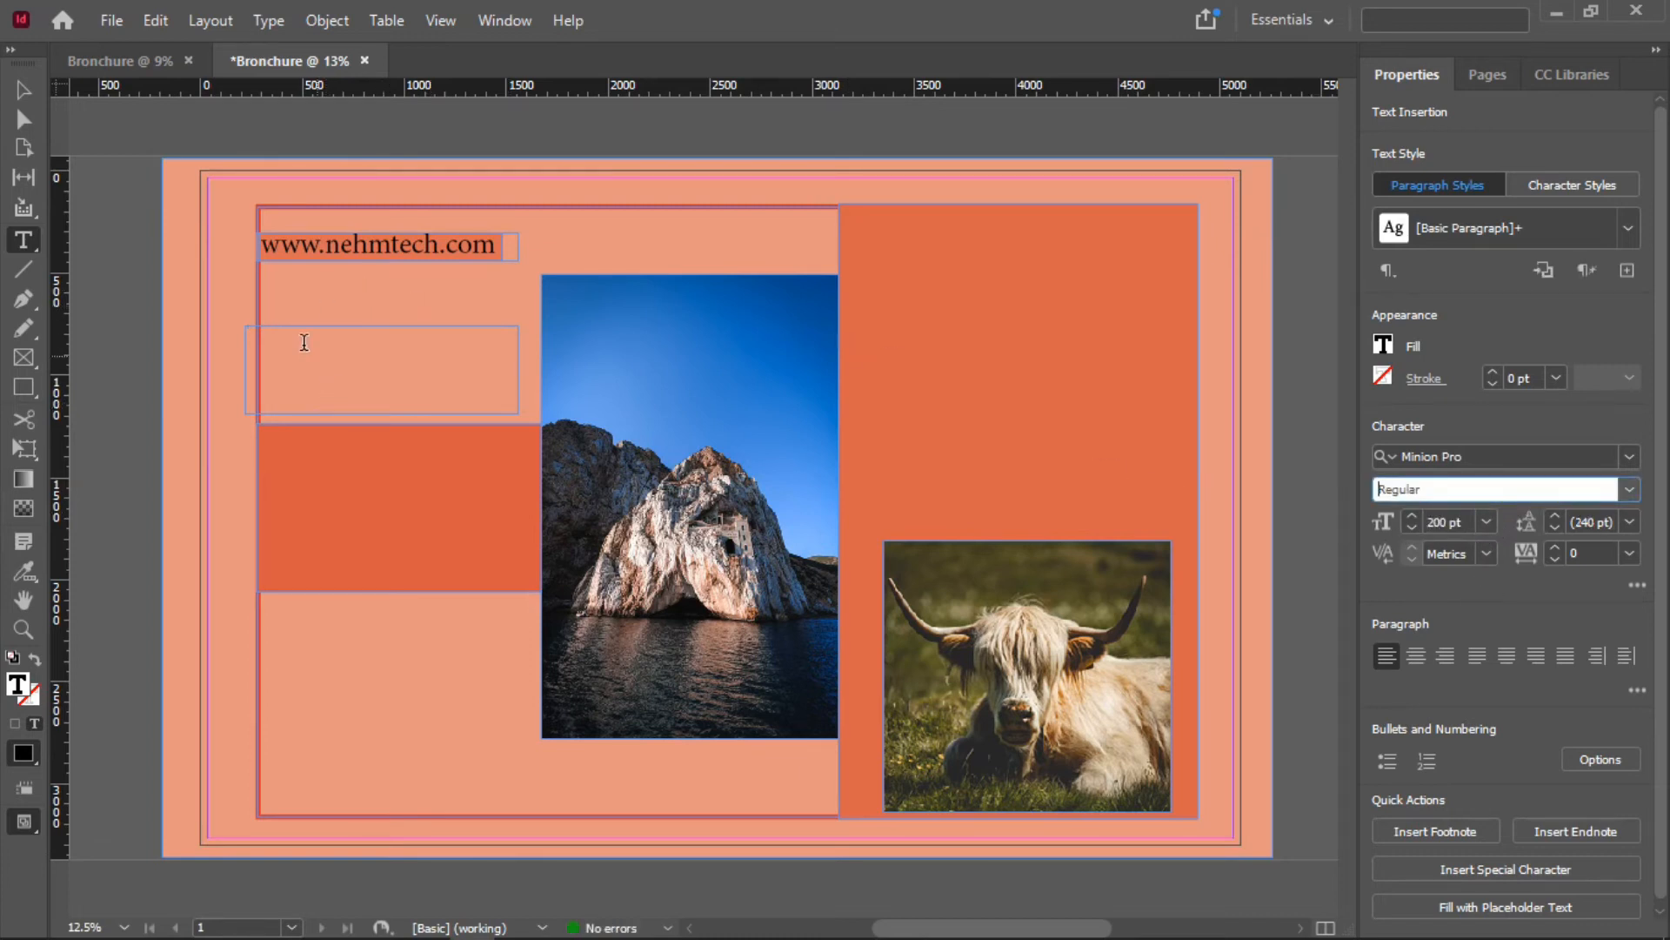
left_click(349, 354)
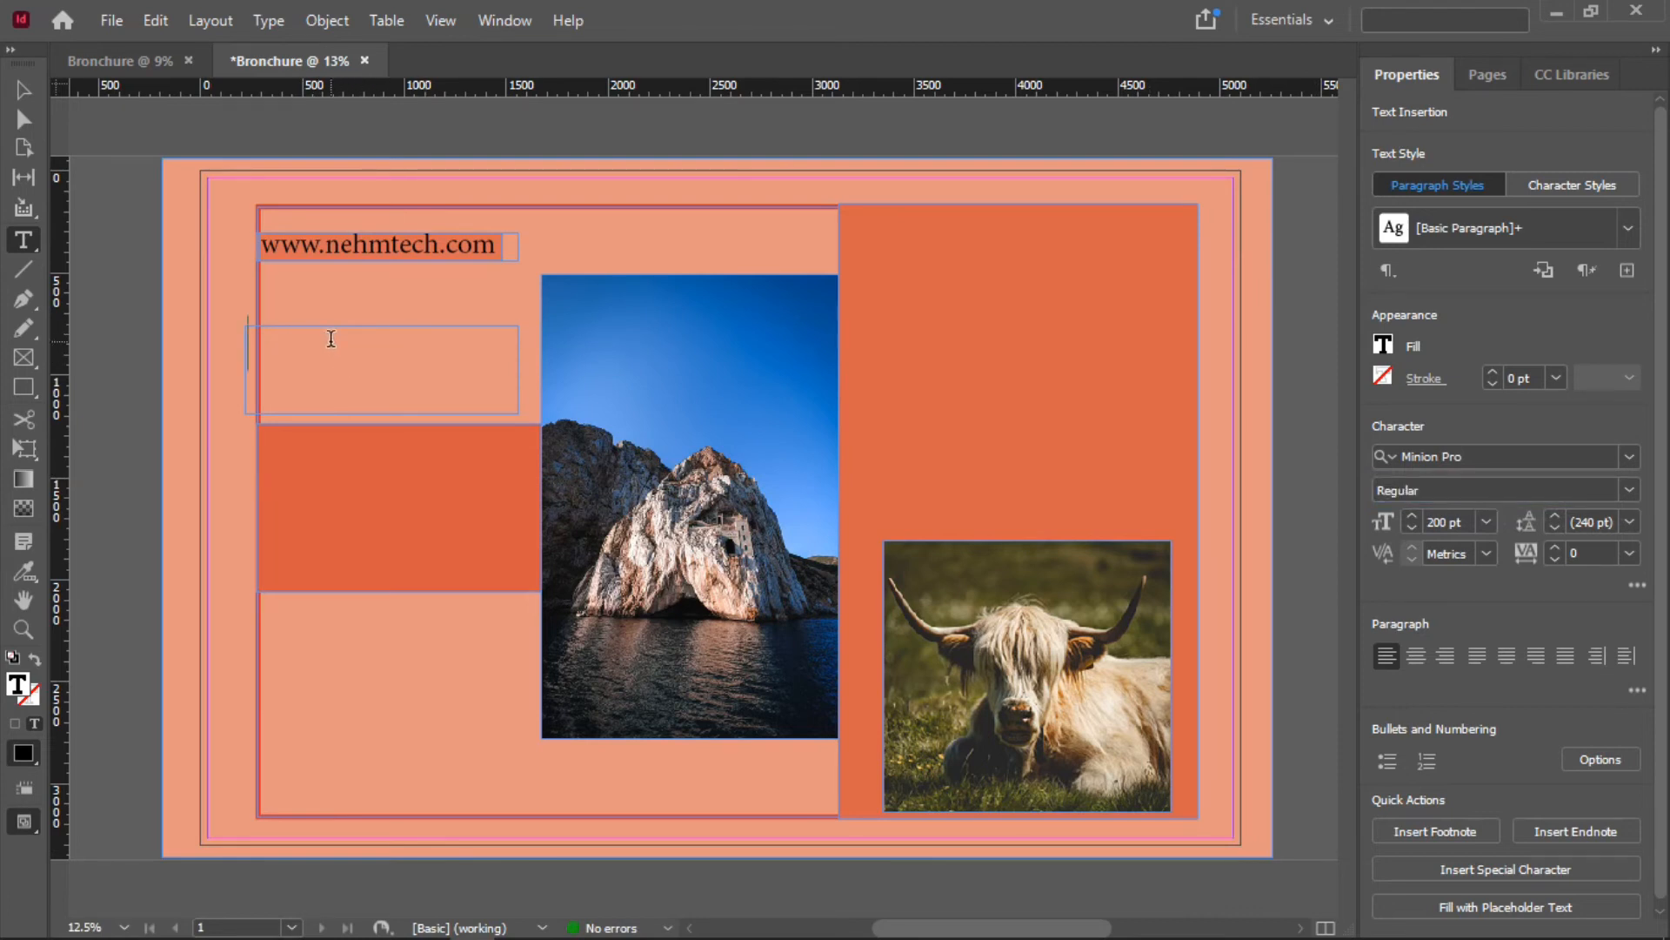
Enter the heading TOURS & TRAVEL on two lines and move its text frame up to about X 337 px, Y 580 px
type("t")
key("BackSpace")
type("TOURS &")
key("Return")
type("TRAVEL")
left_click(441, 333)
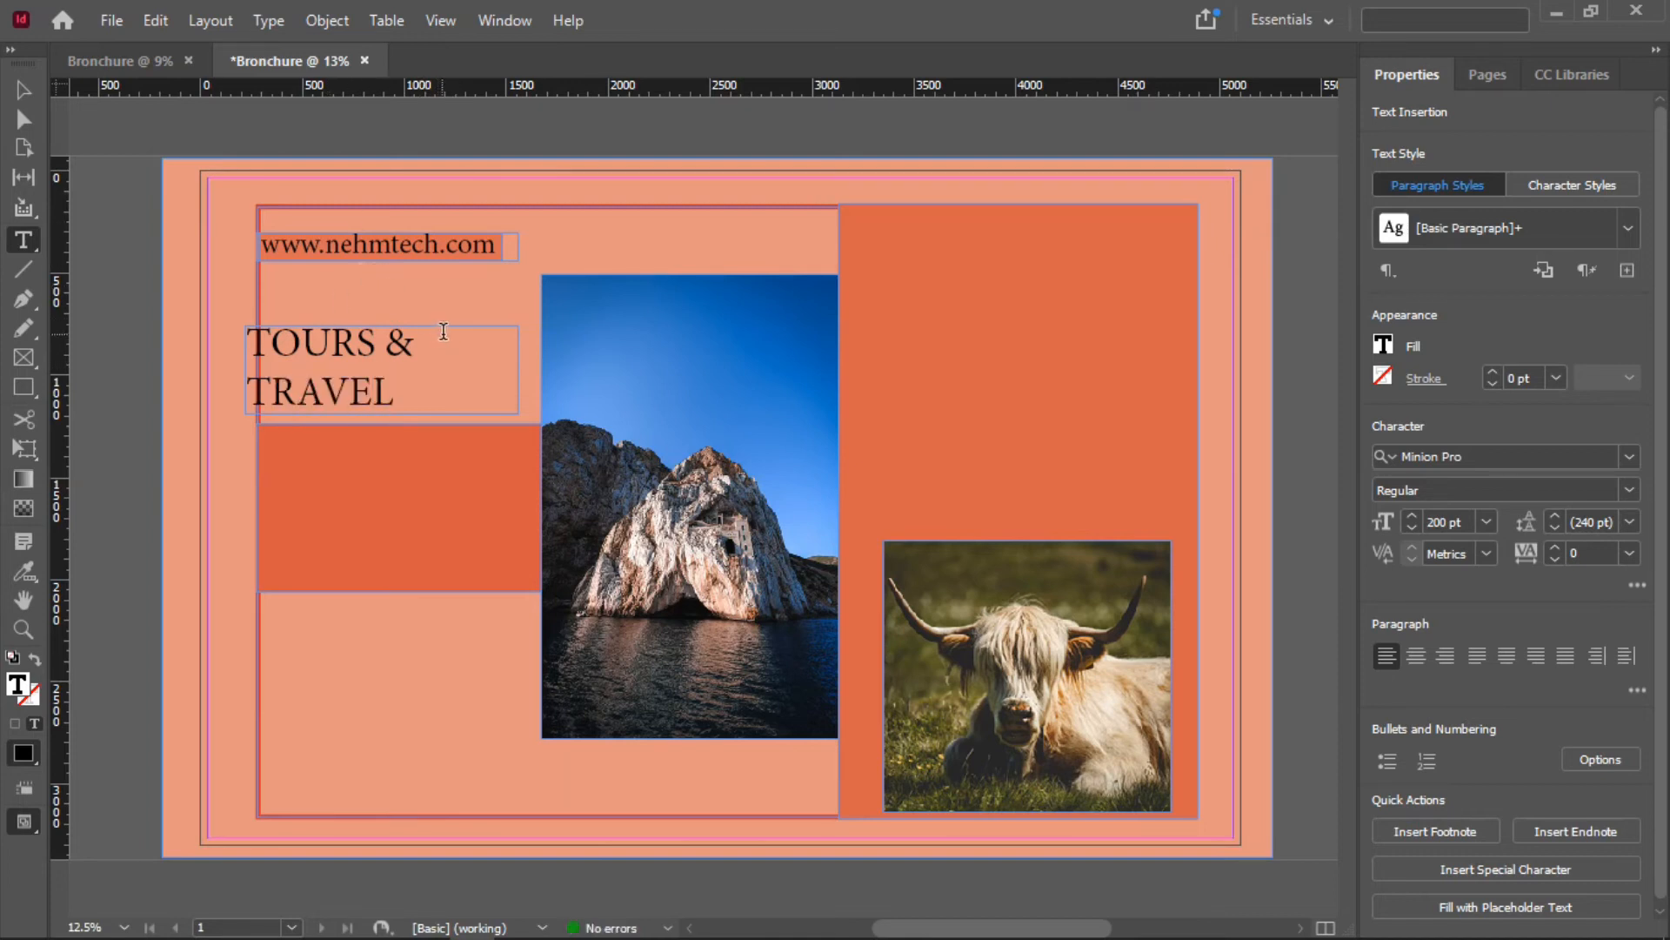
left_click(33, 89)
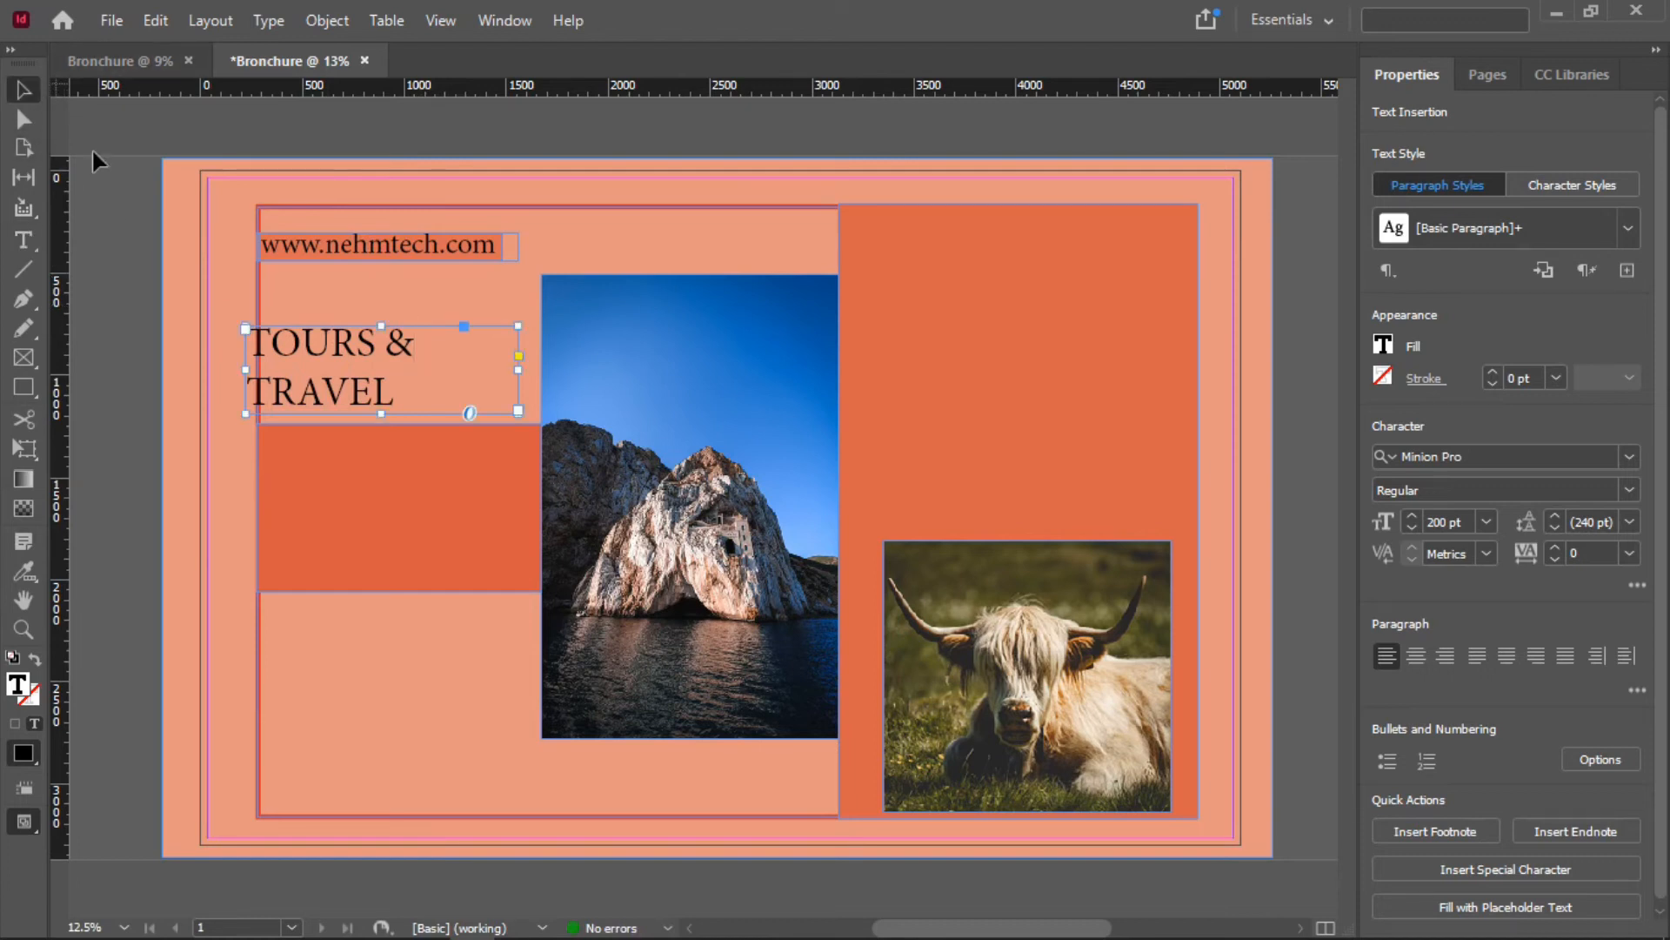
left_click_drag(410, 327, 429, 291)
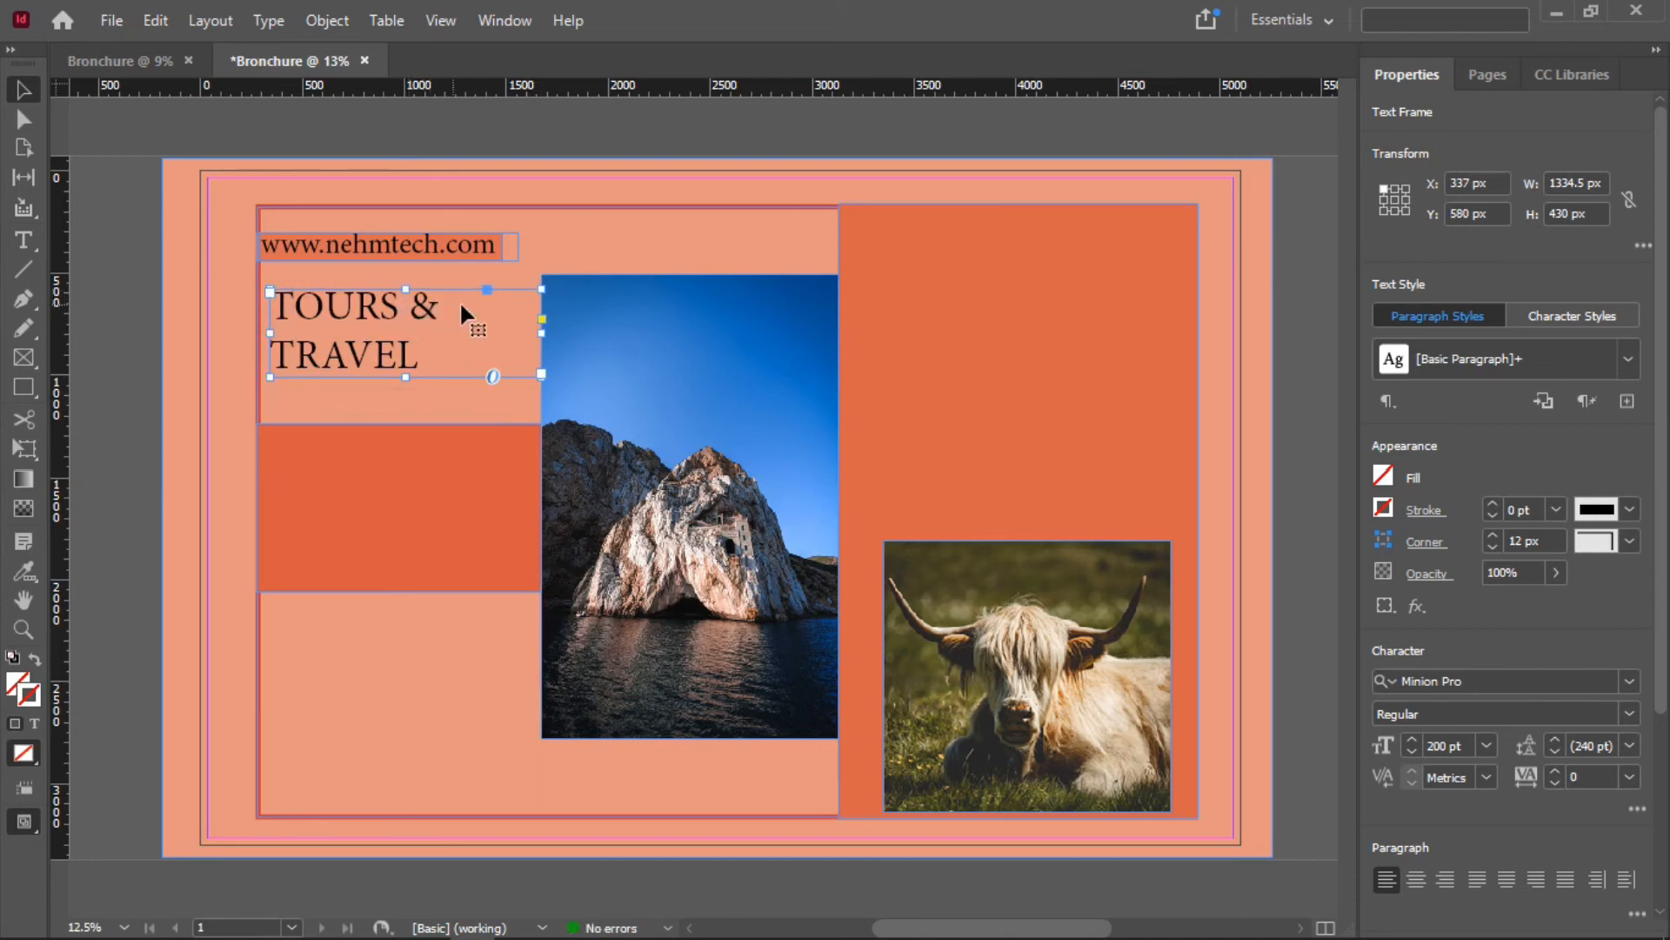
Break the heading before the ampersand so it runs over three lines, and extend its frame to about 660 px high
double_click(441, 311)
left_click(410, 310)
key("Return")
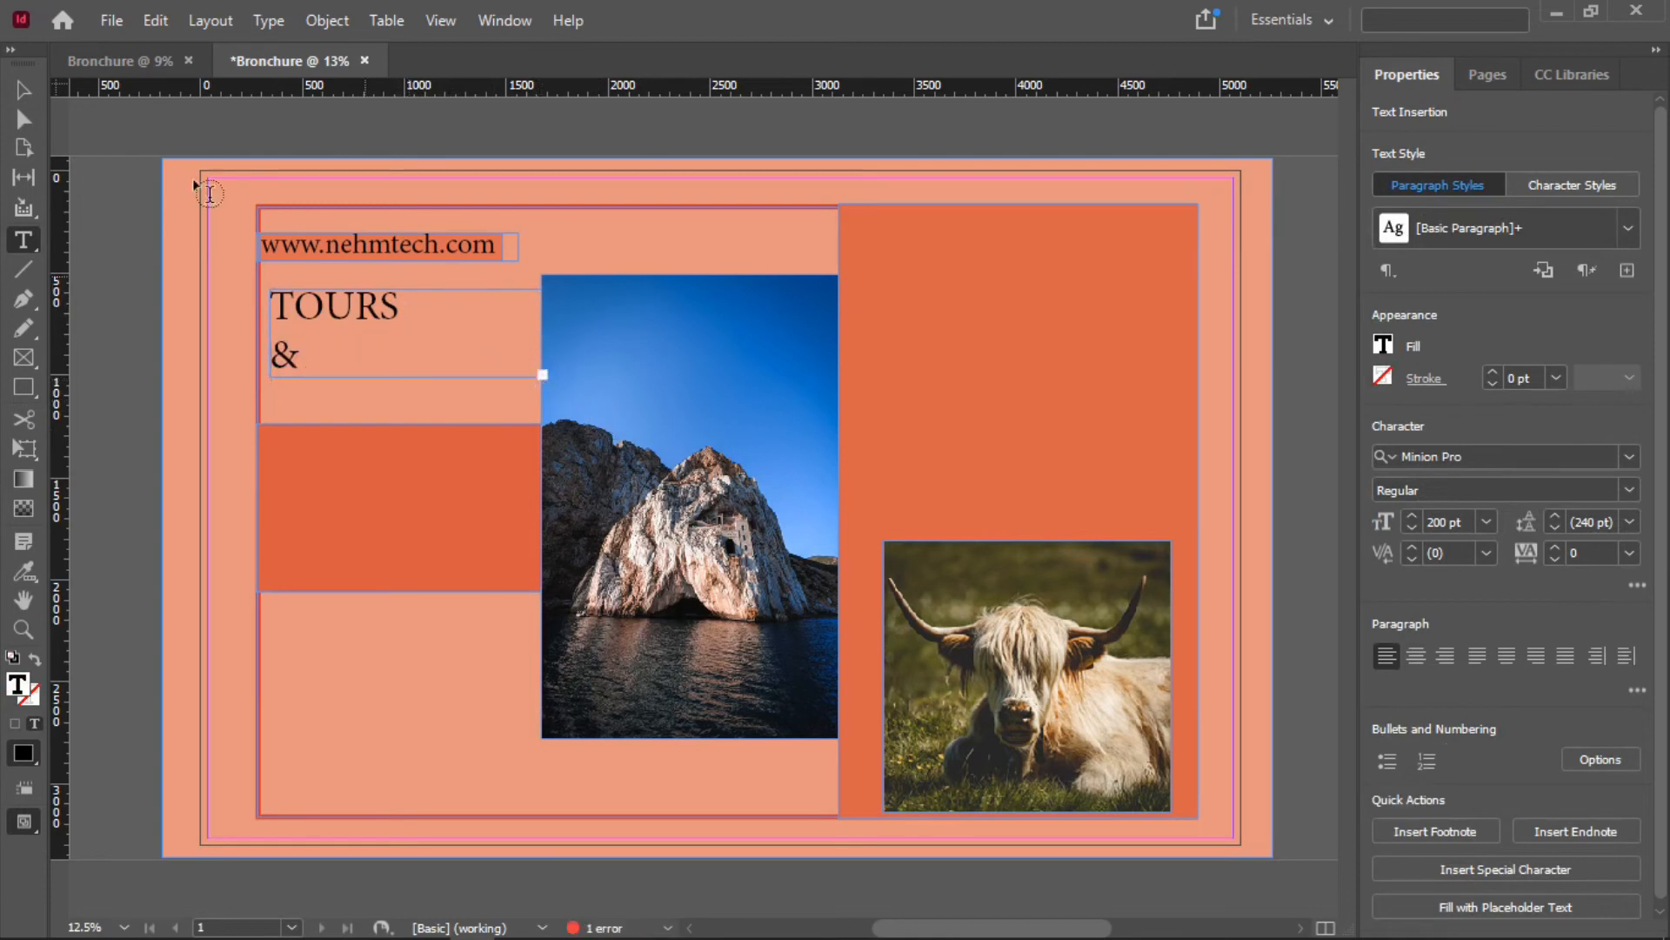
key("Escape")
left_click_drag(405, 376, 408, 424)
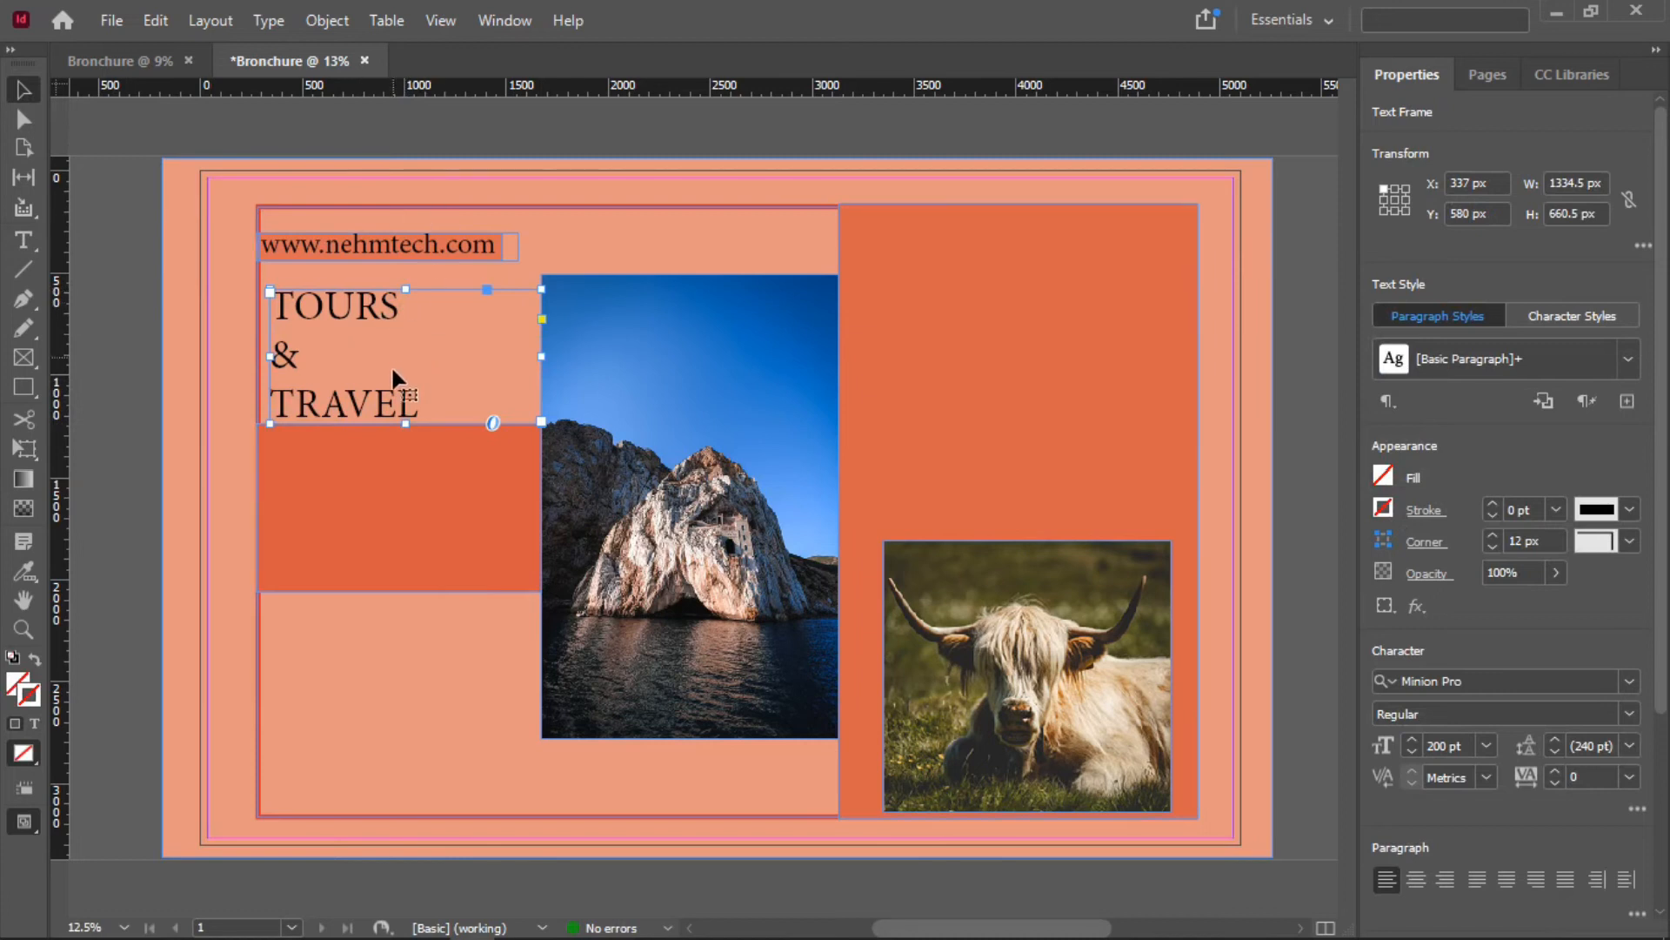
Justify the whole heading with the last line centred, and move its frame to about X 268 px, Y 506 px
key("ctrl+a")
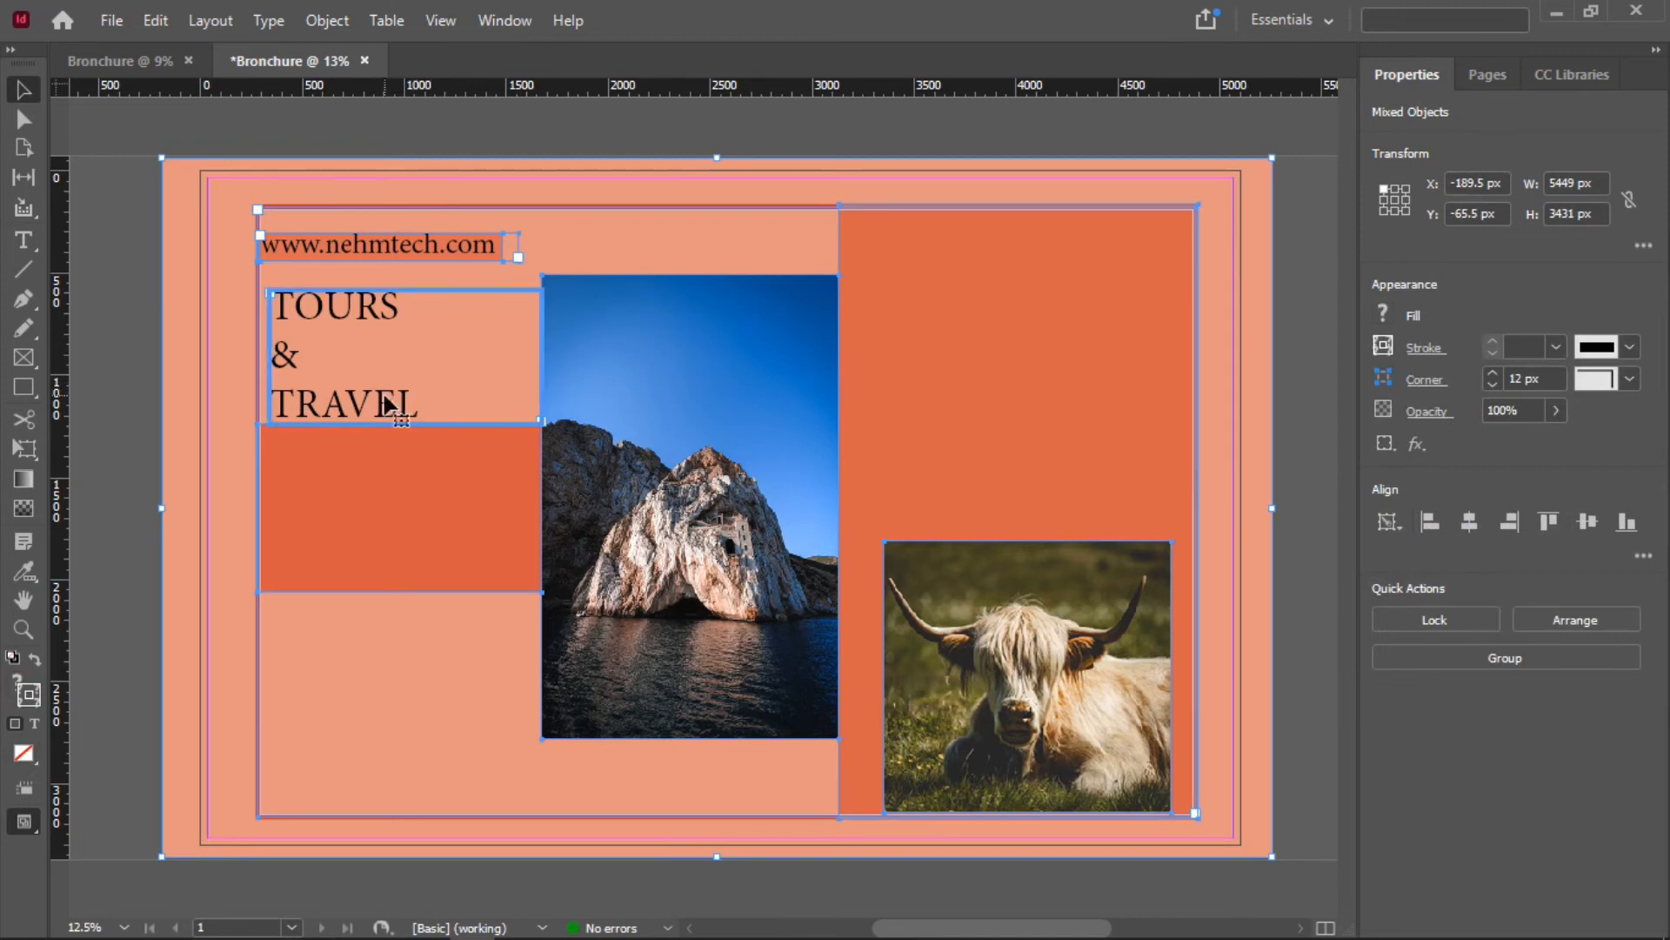
left_click(24, 241)
left_click(350, 392)
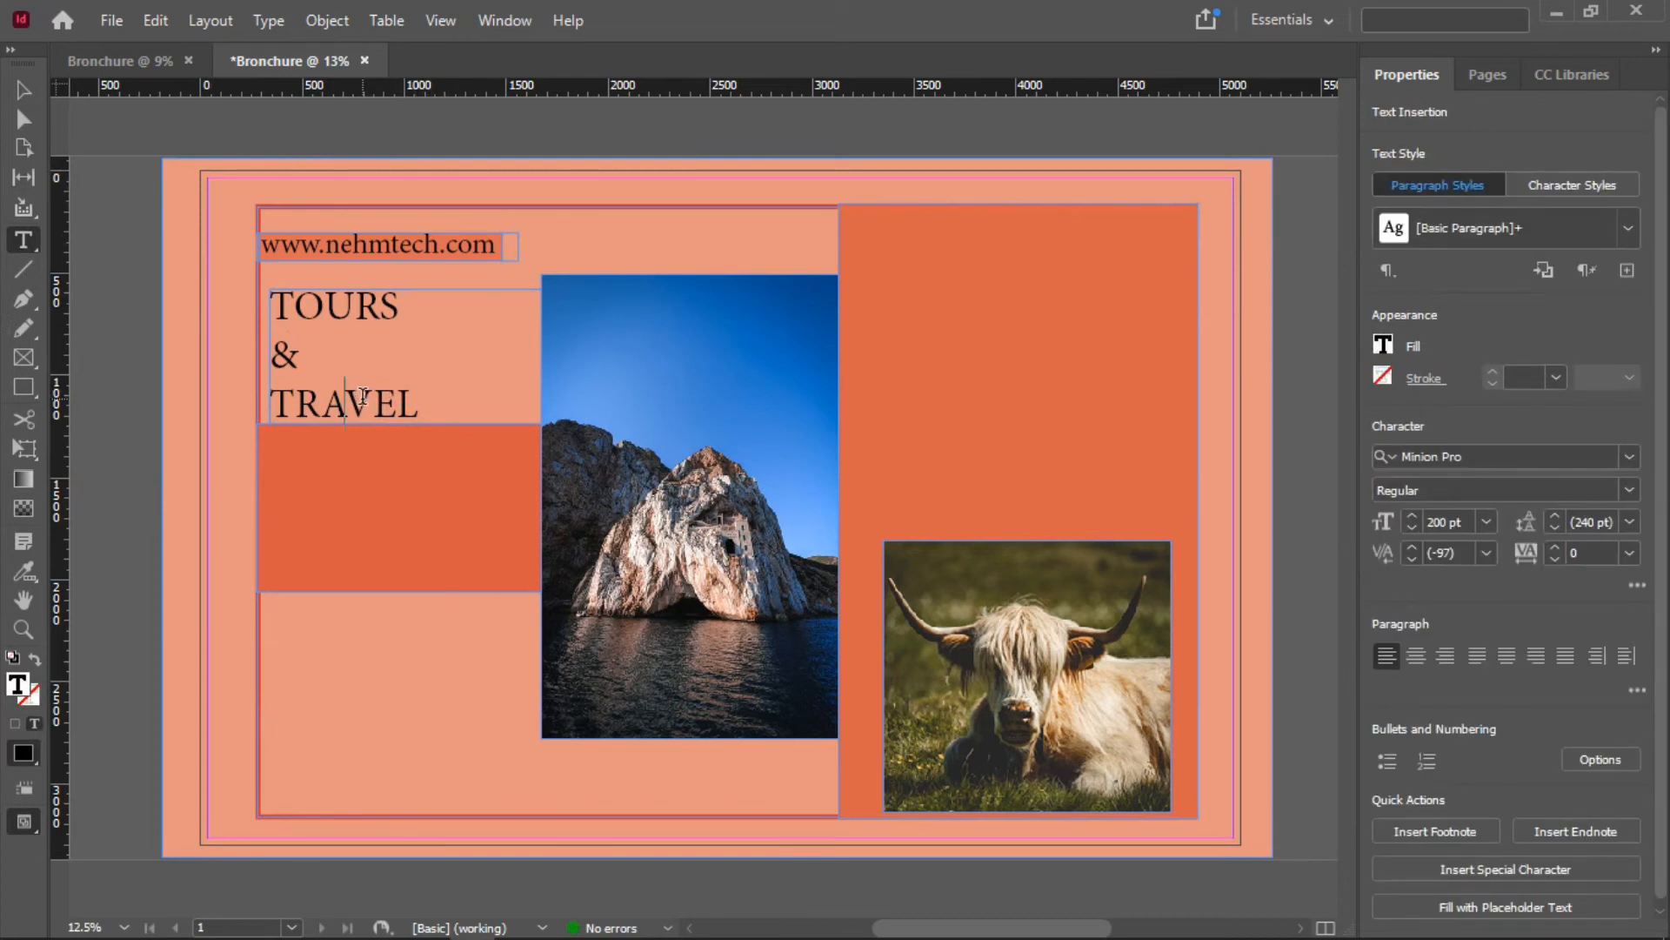
key("ctrl+a")
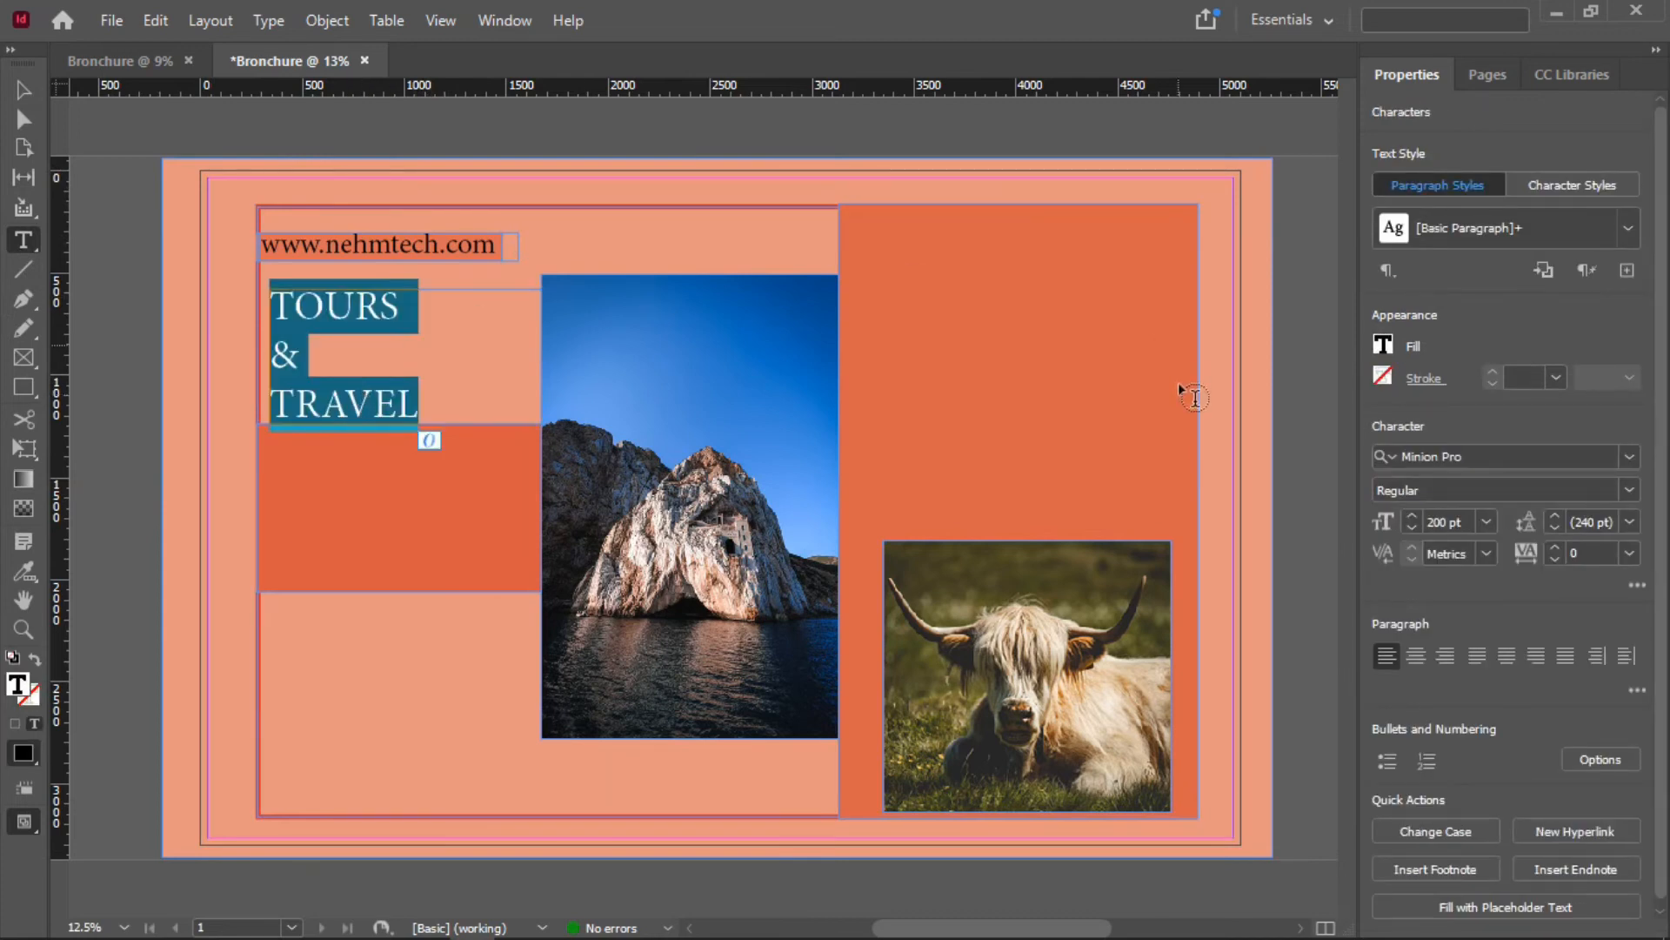
left_click(1508, 661)
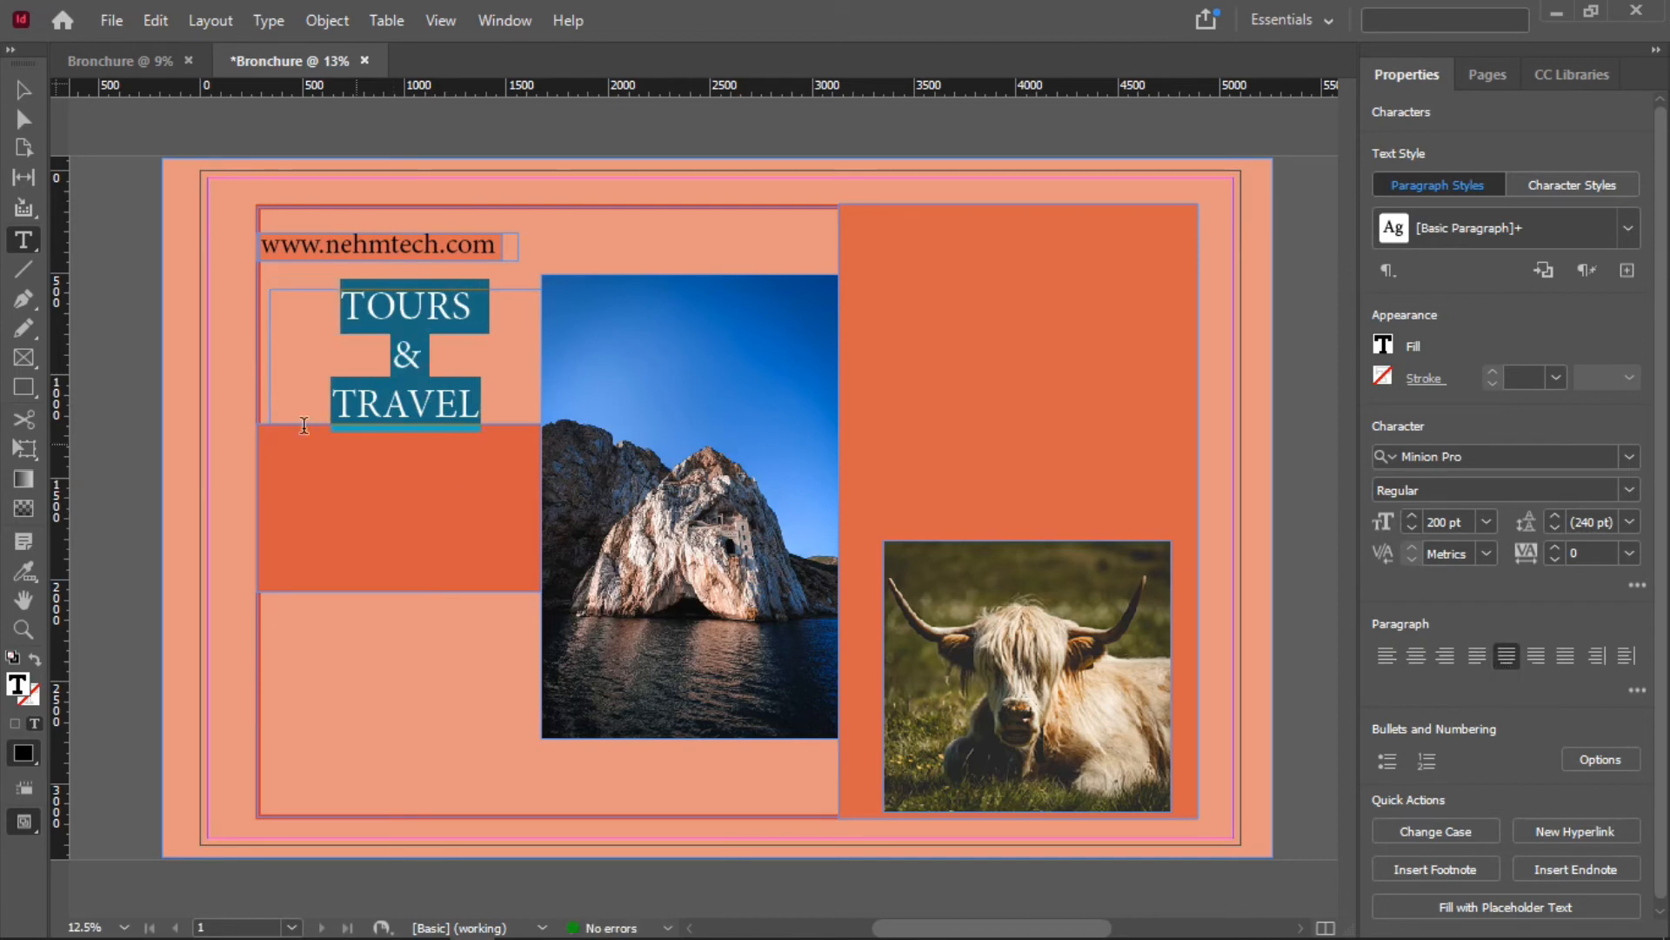
left_click(397, 305)
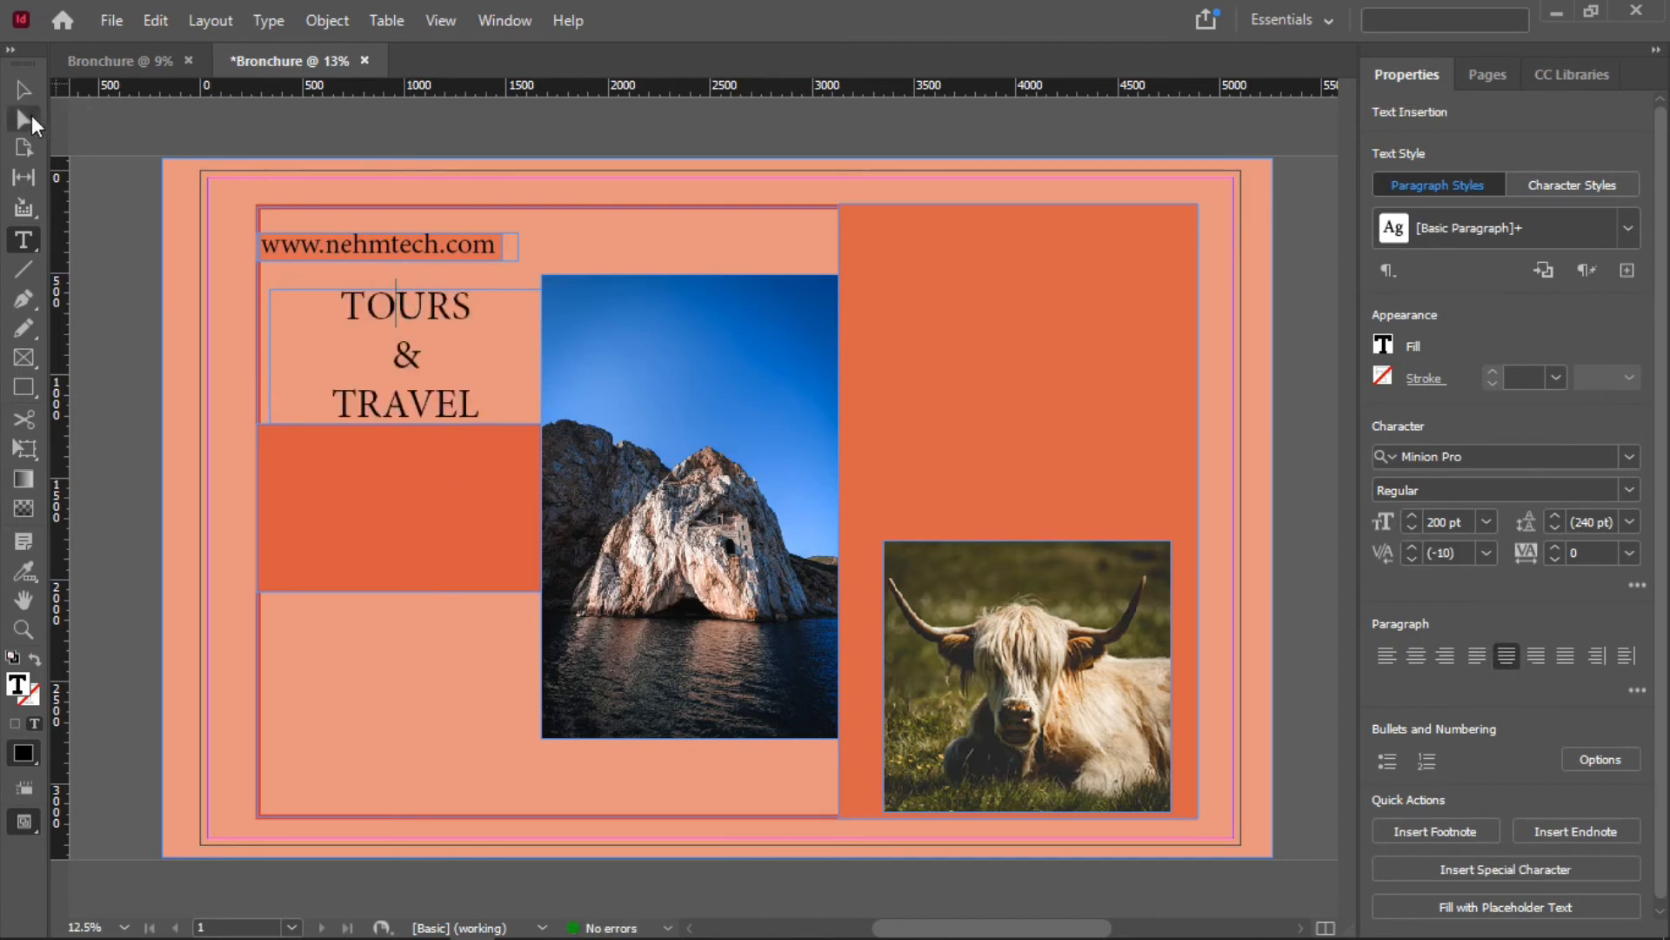
left_click(22, 97)
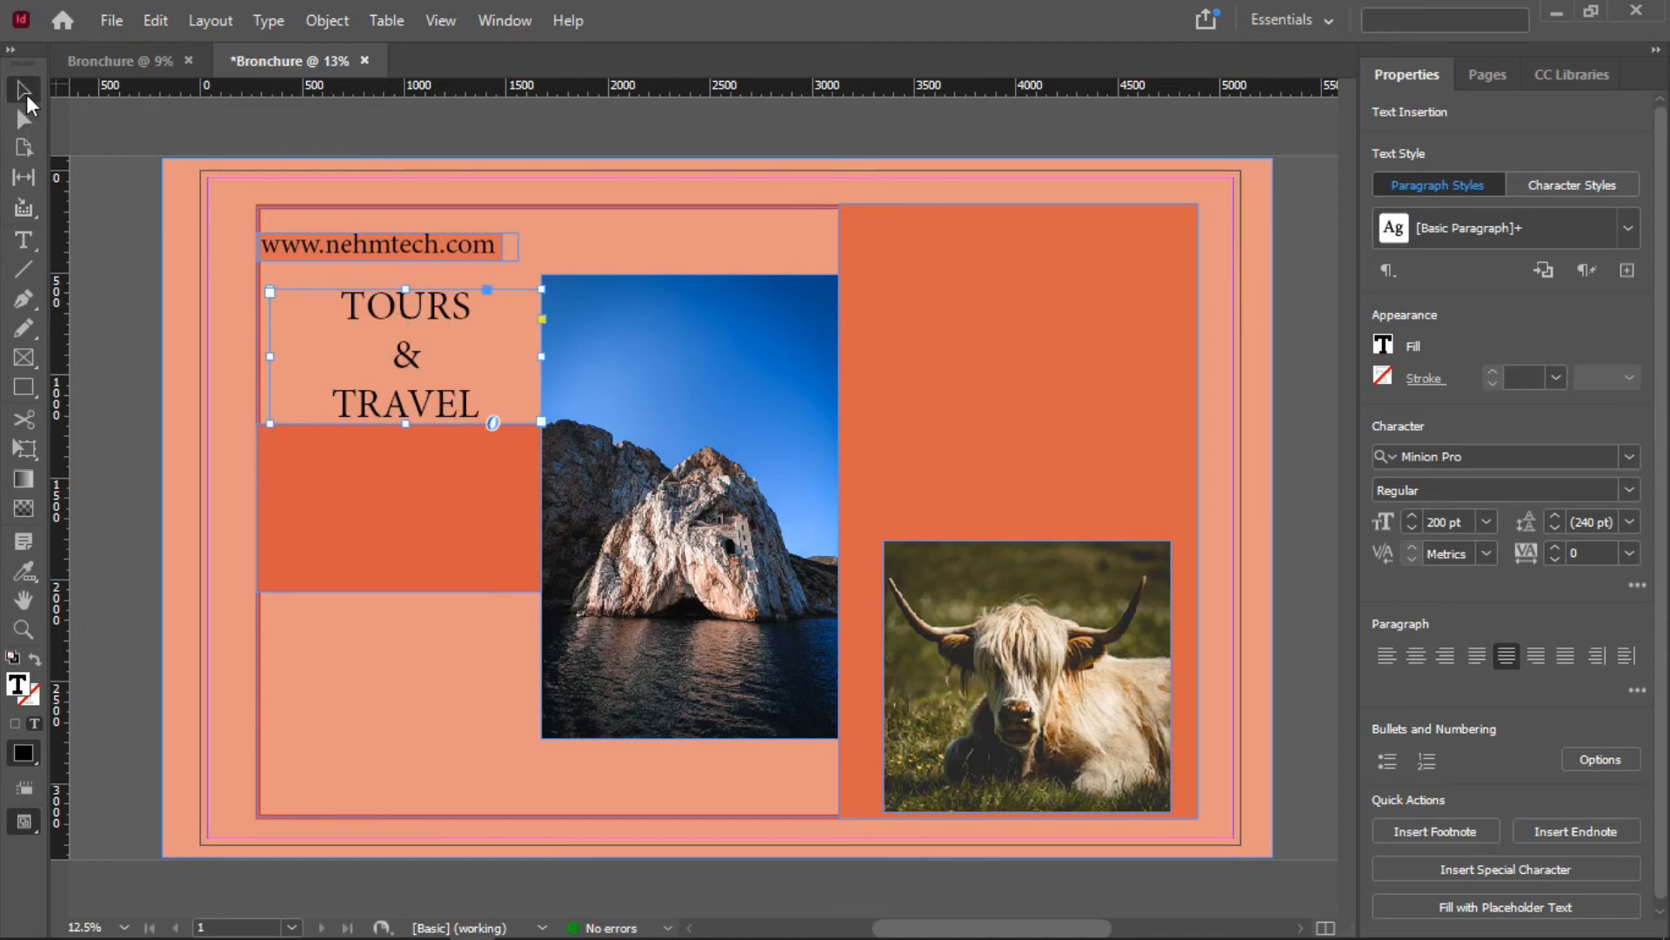
left_click_drag(476, 291, 467, 275)
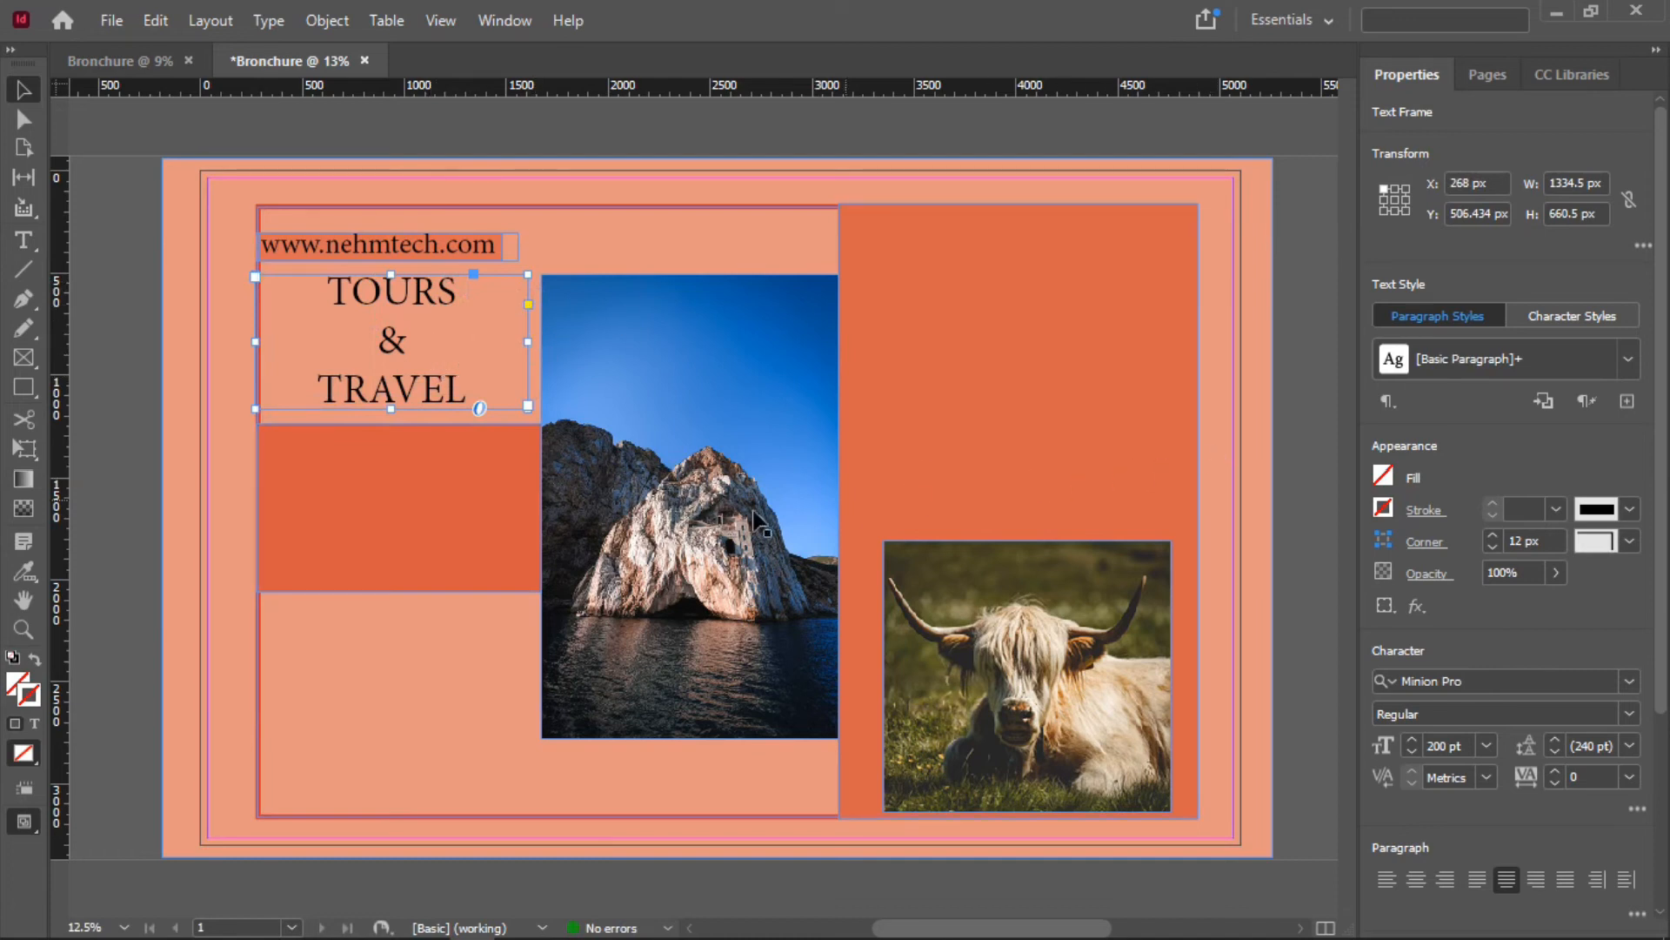
Set the leading of the whole heading to 225 pt and shift its frame left to about X 180 px
double_click(396, 343)
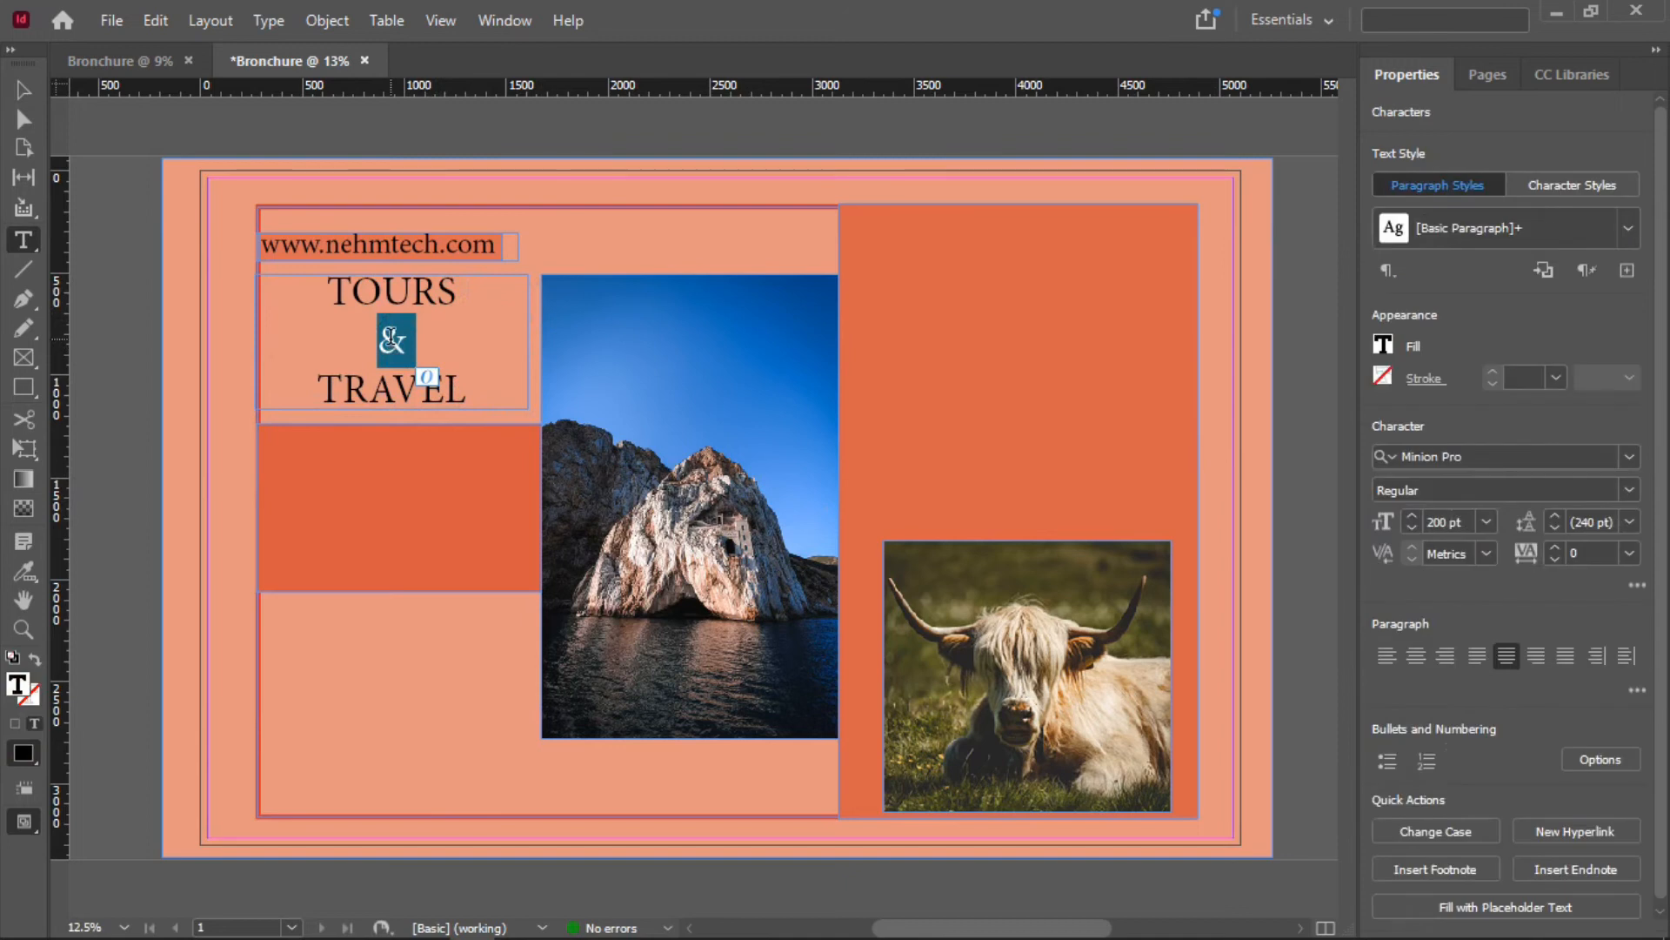
key("ctrl+a")
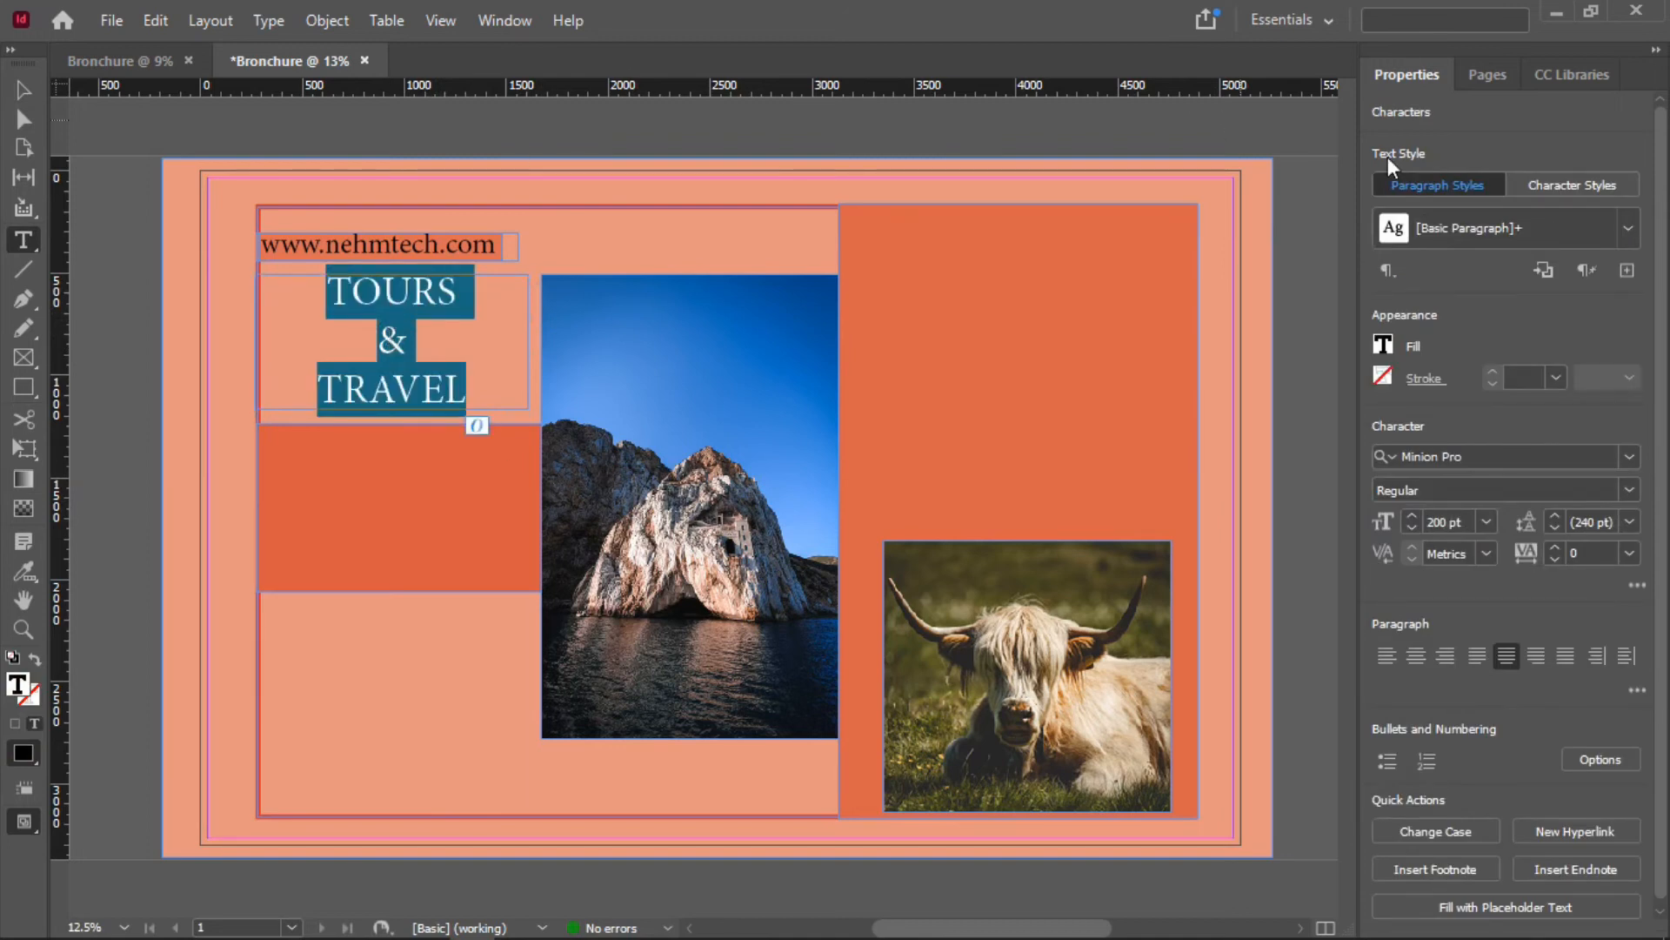
left_click(1555, 530)
left_click(1555, 527)
left_click(1555, 527)
left_click(1555, 529)
left_click(1555, 529)
left_click(1555, 529)
left_click(406, 272)
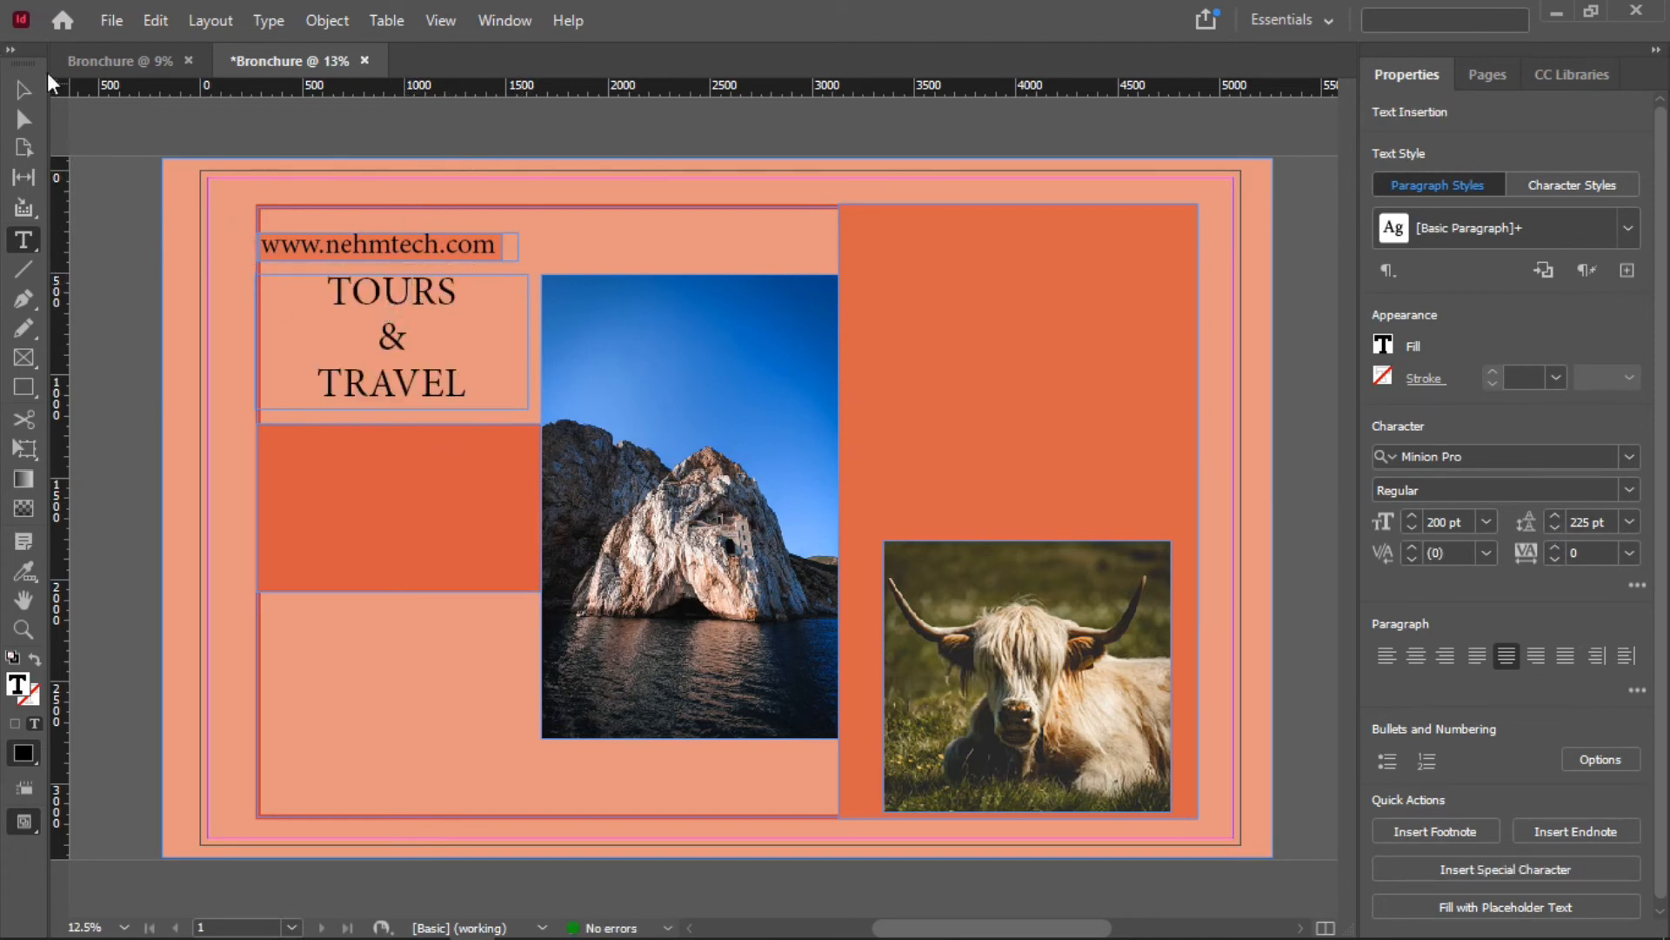
key("Escape")
left_click_drag(452, 274, 440, 278)
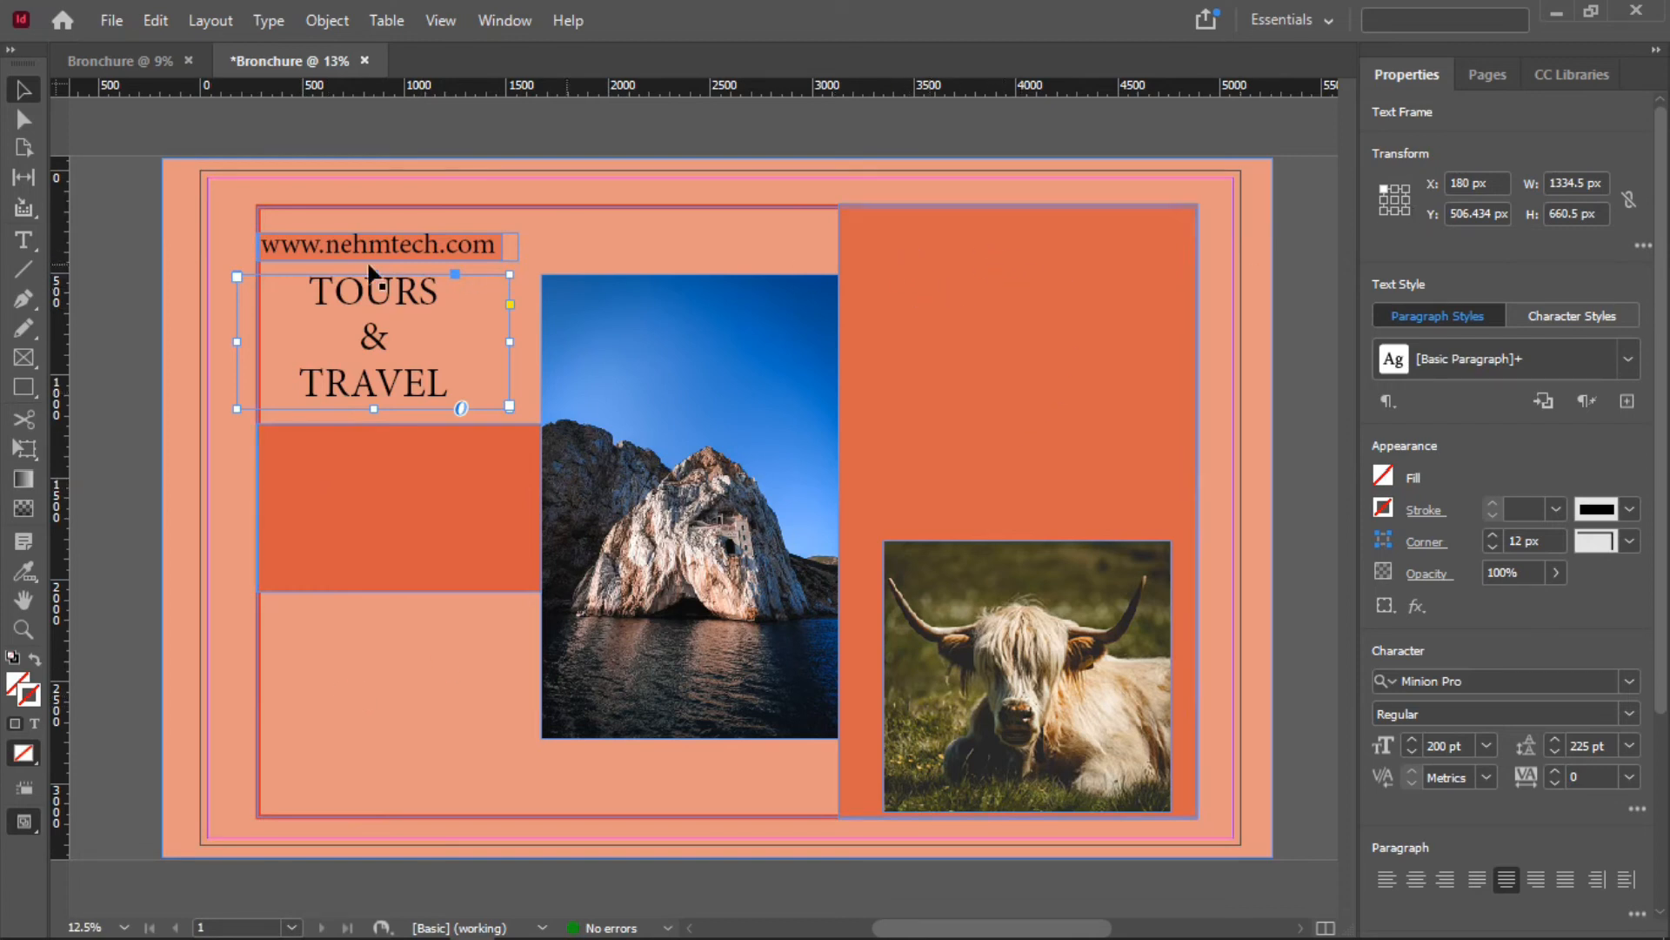
Draw a text frame about 1410 by 1343 px above the cow photo and fill it with placeholder text
left_click(23, 240)
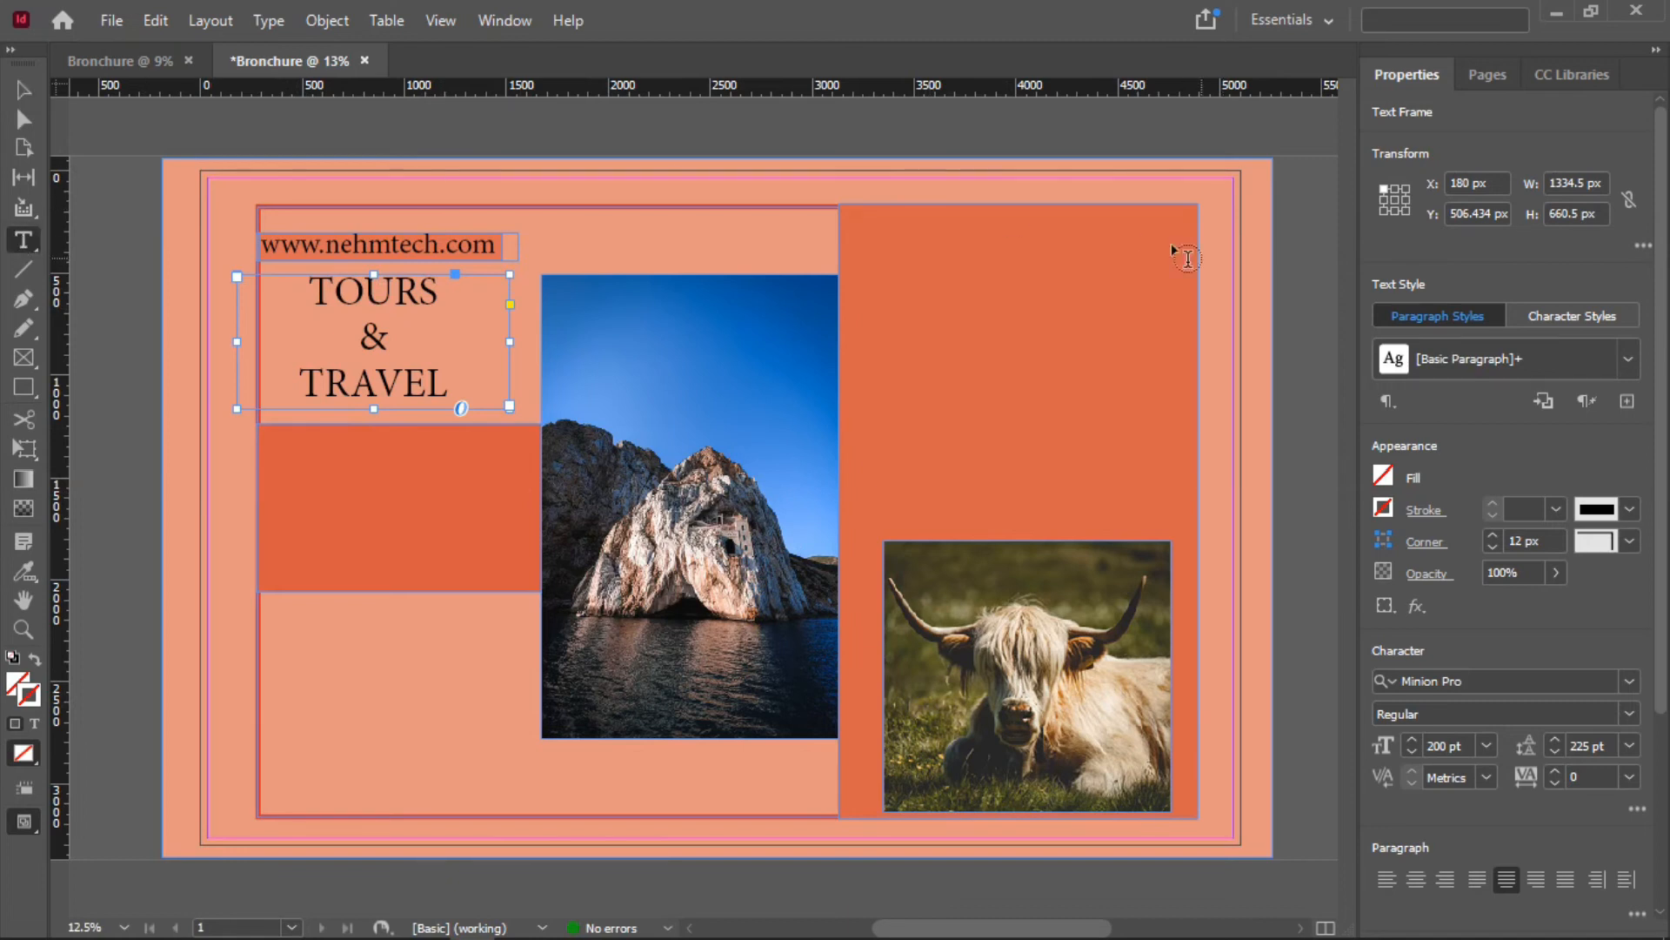
left_click_drag(883, 233, 1172, 505)
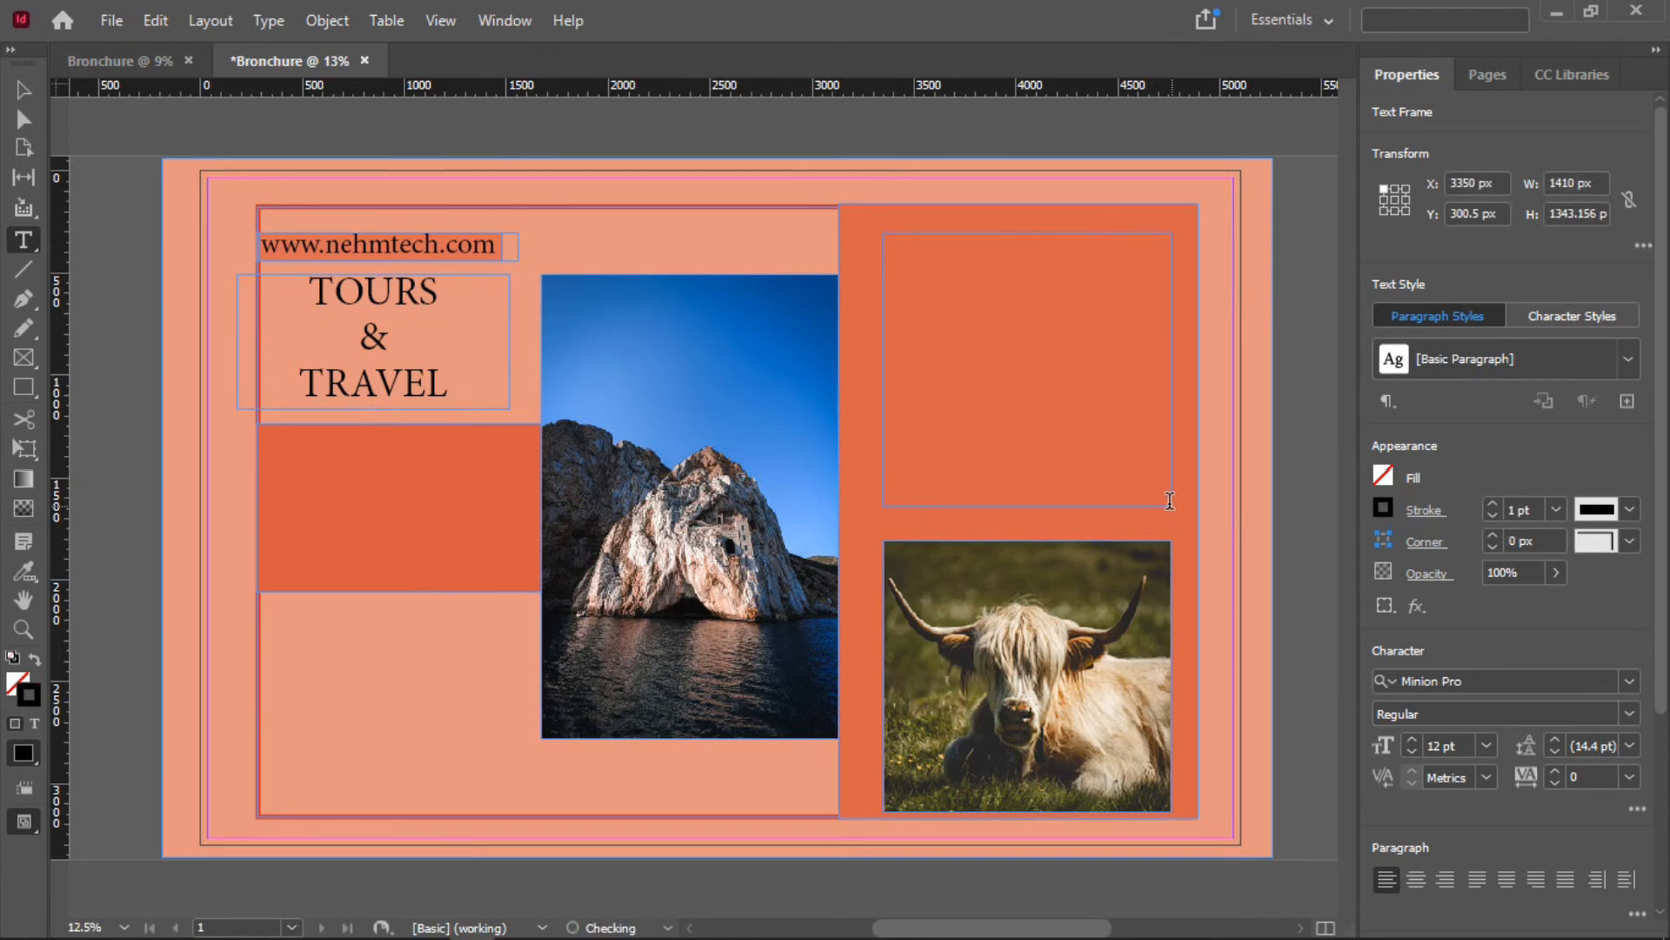
right_click(936, 297)
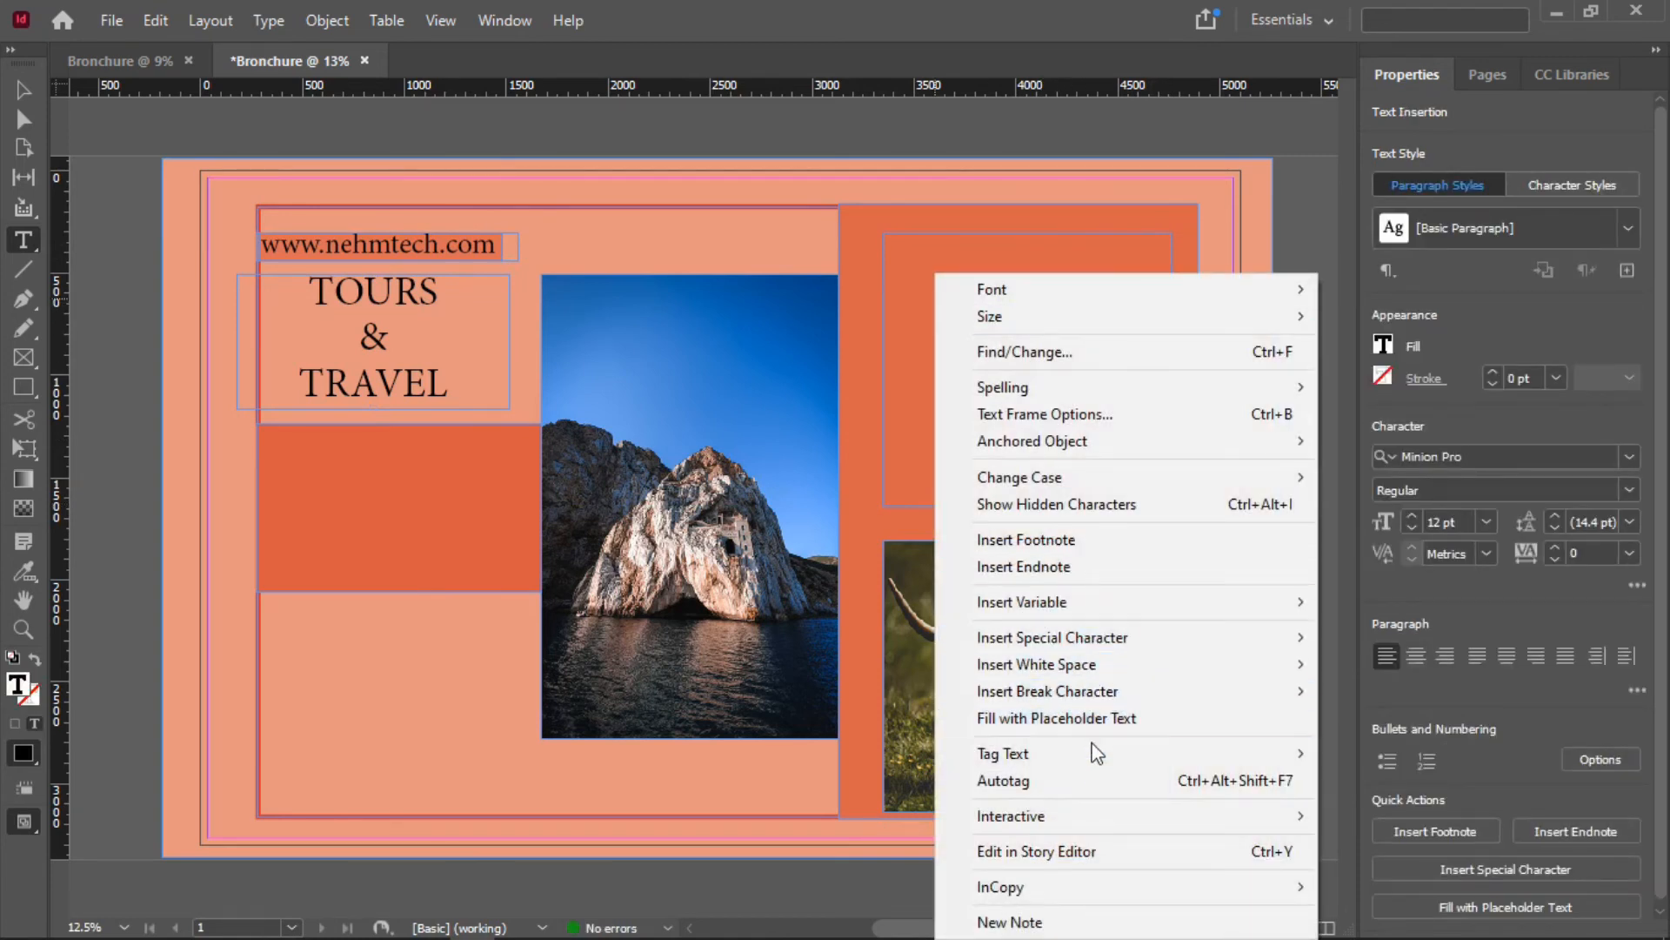
mouse_move(1119, 642)
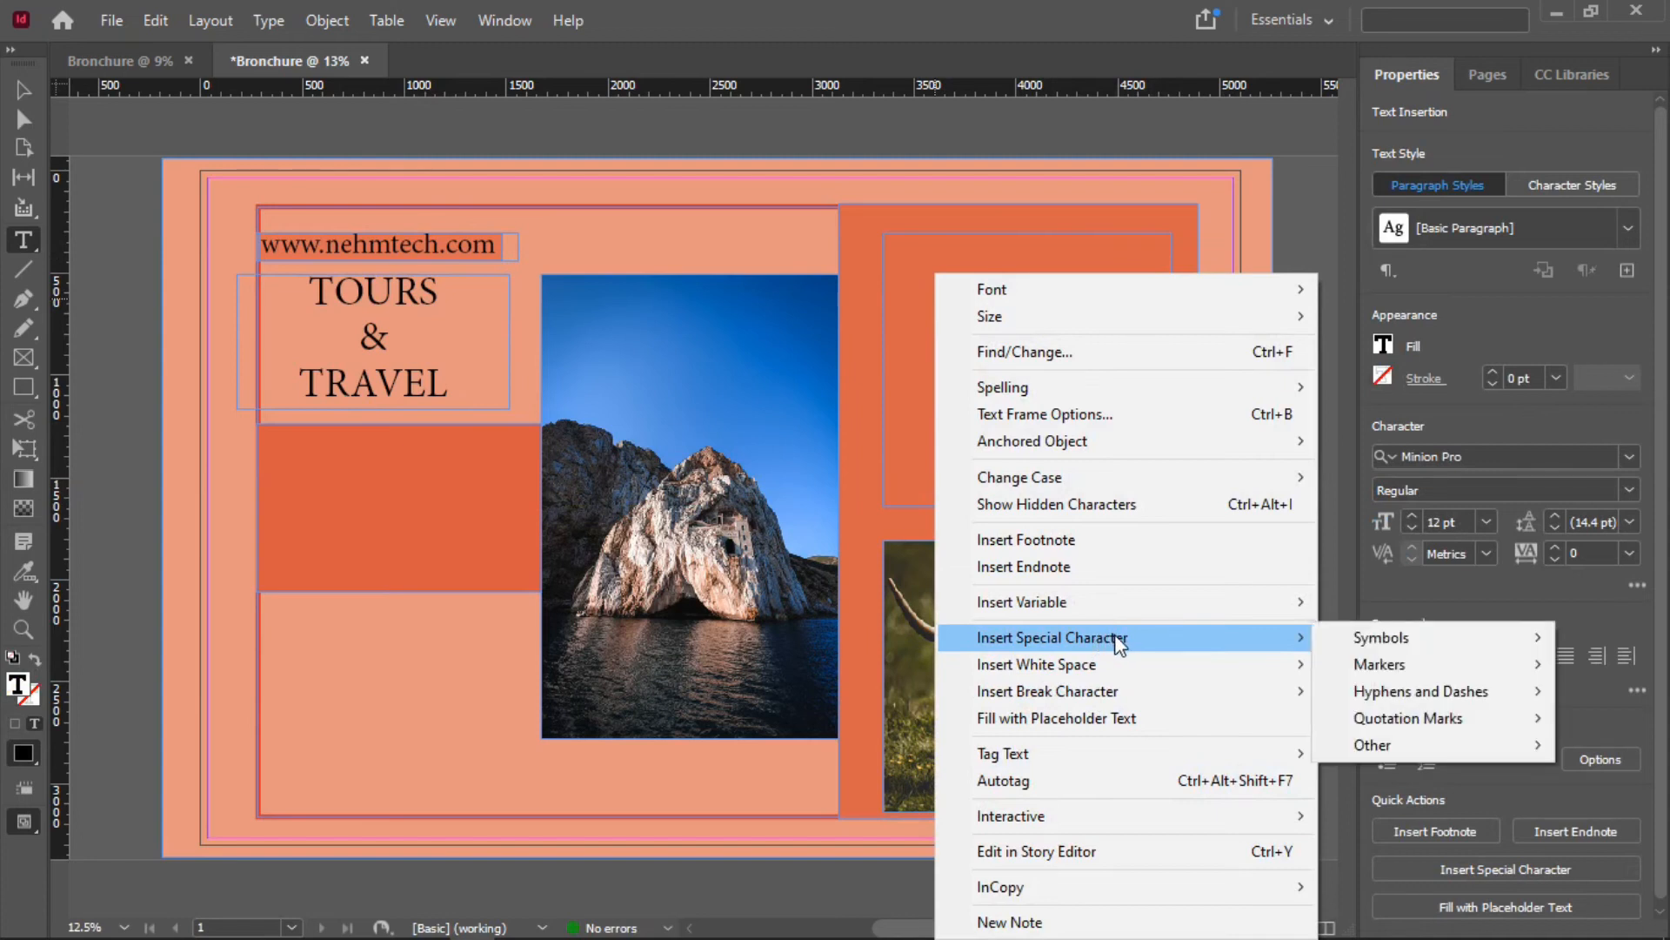
left_click(1105, 721)
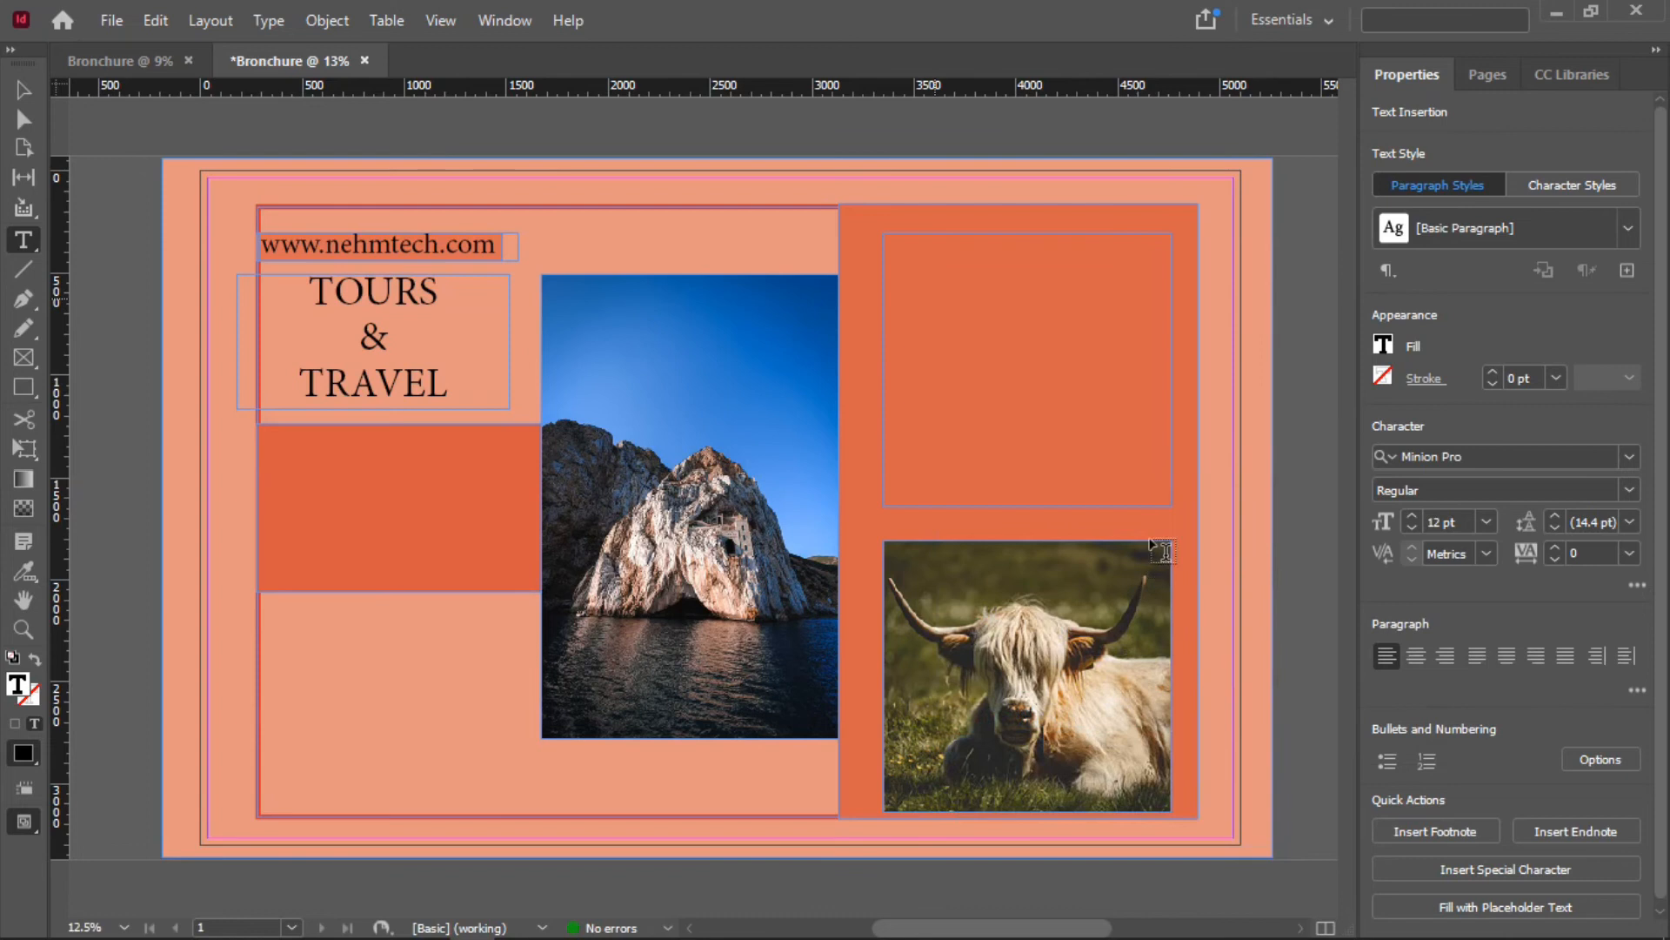
Try to change the placeholder text's font size to 100 pt with only the insertion point in the frame
left_click(1455, 522)
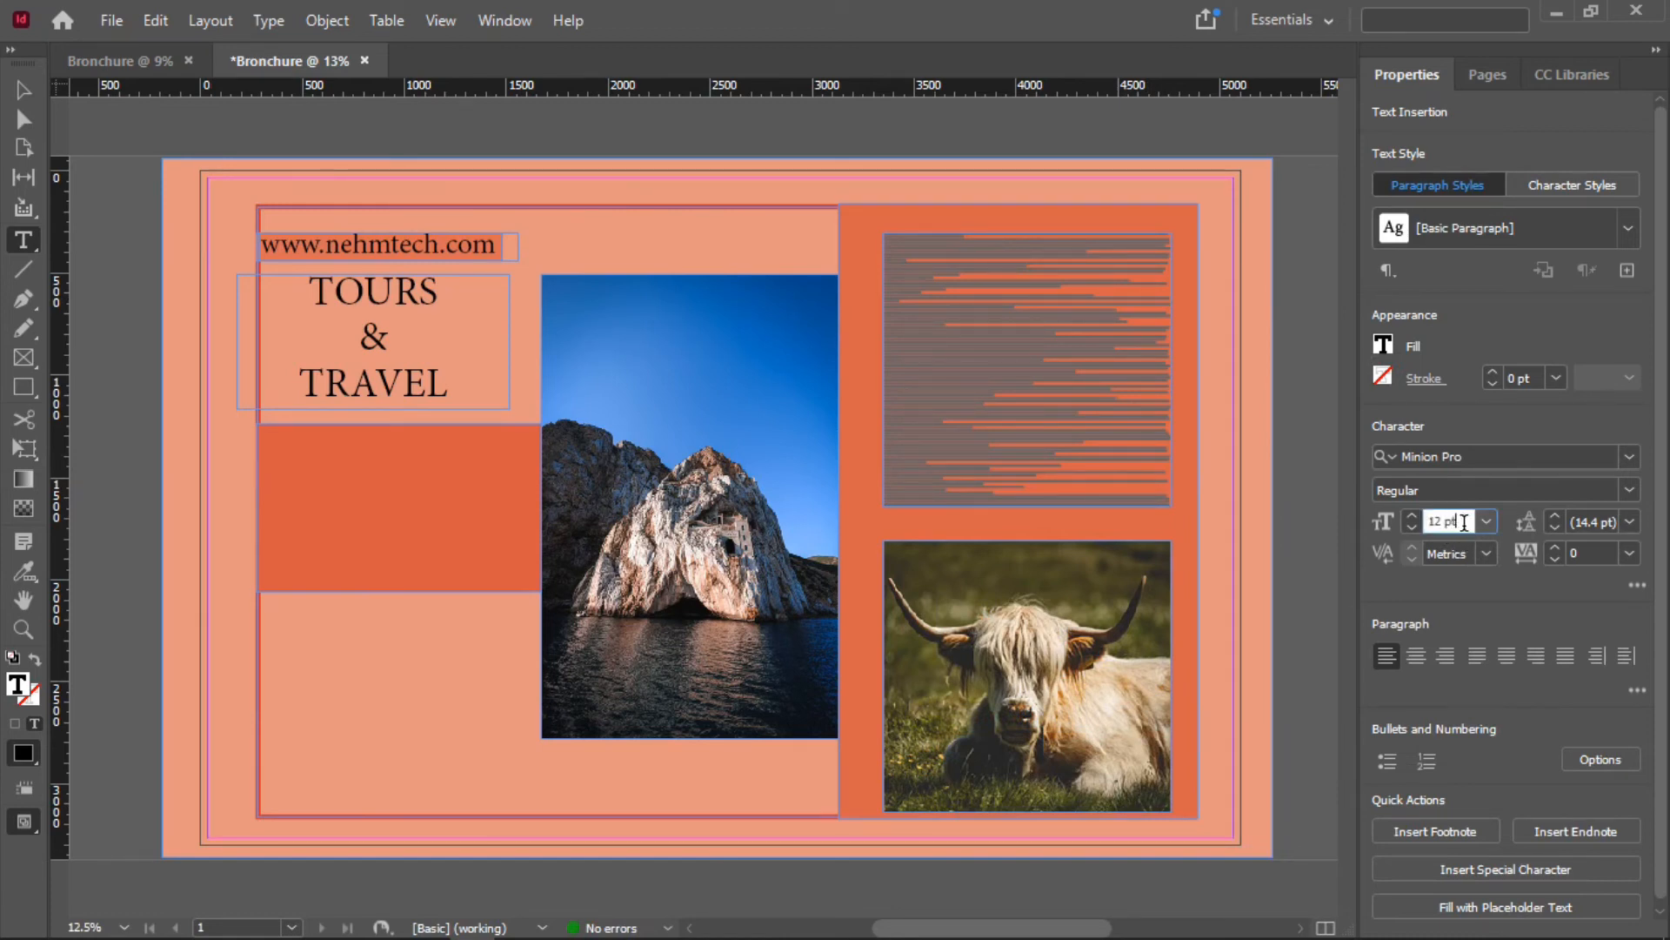
key("BackSpace")
key("BackSpace")
key("BackSpace")
key("BackSpace")
key("BackSpace")
type("1")
left_click(1512, 497)
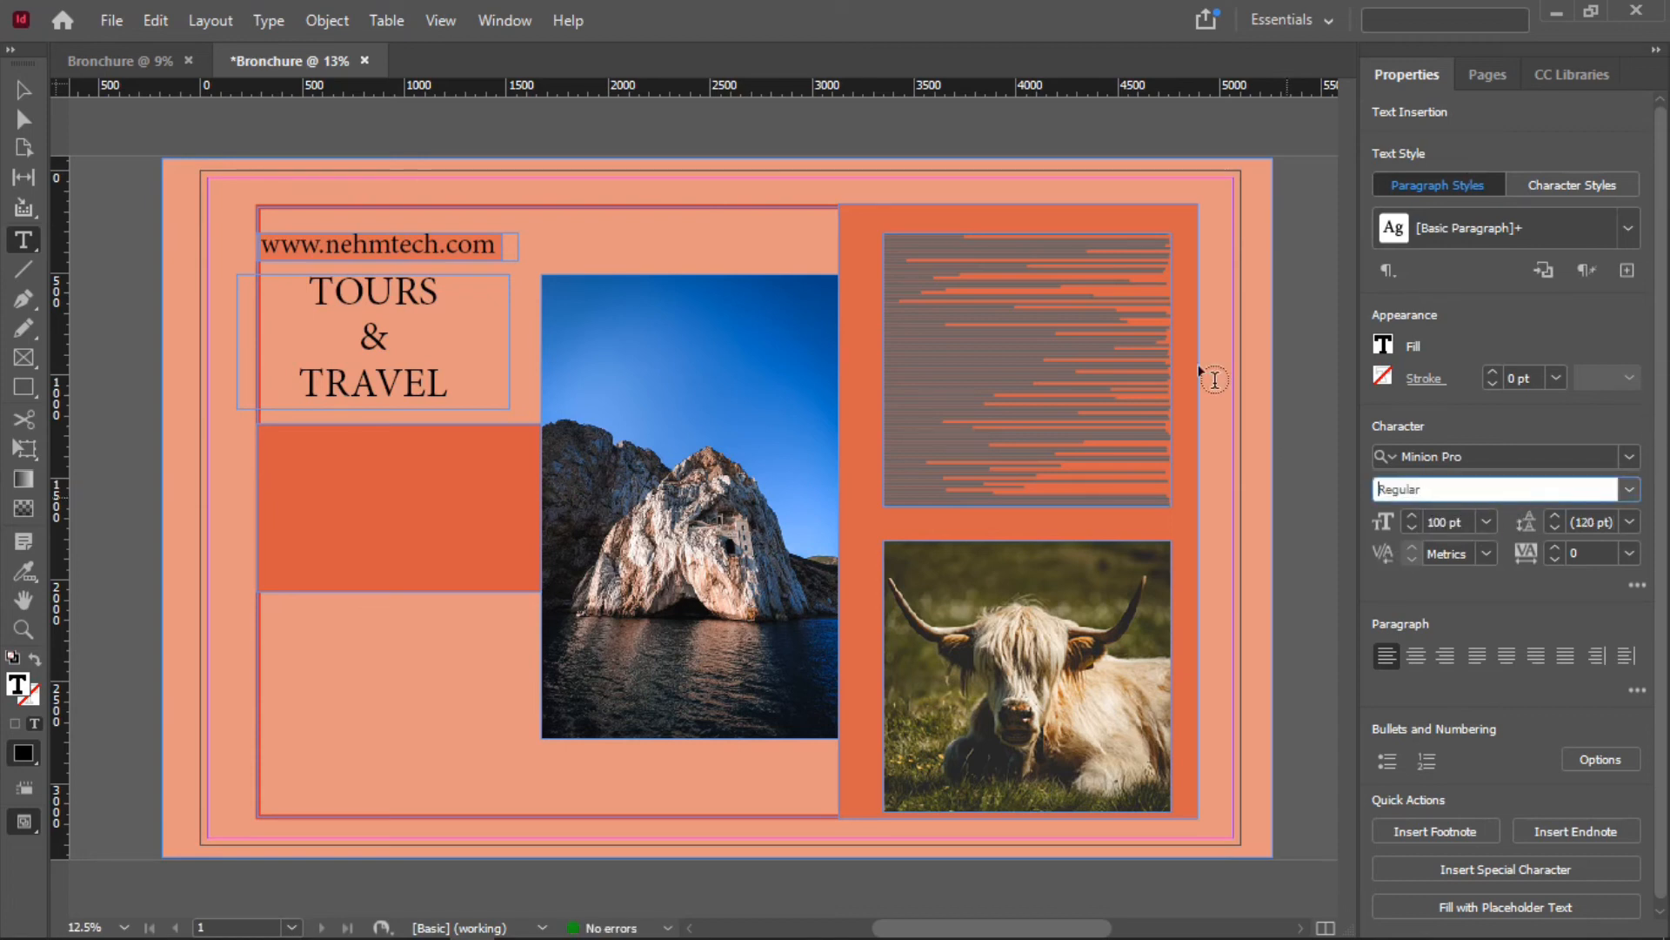
left_click(1043, 345)
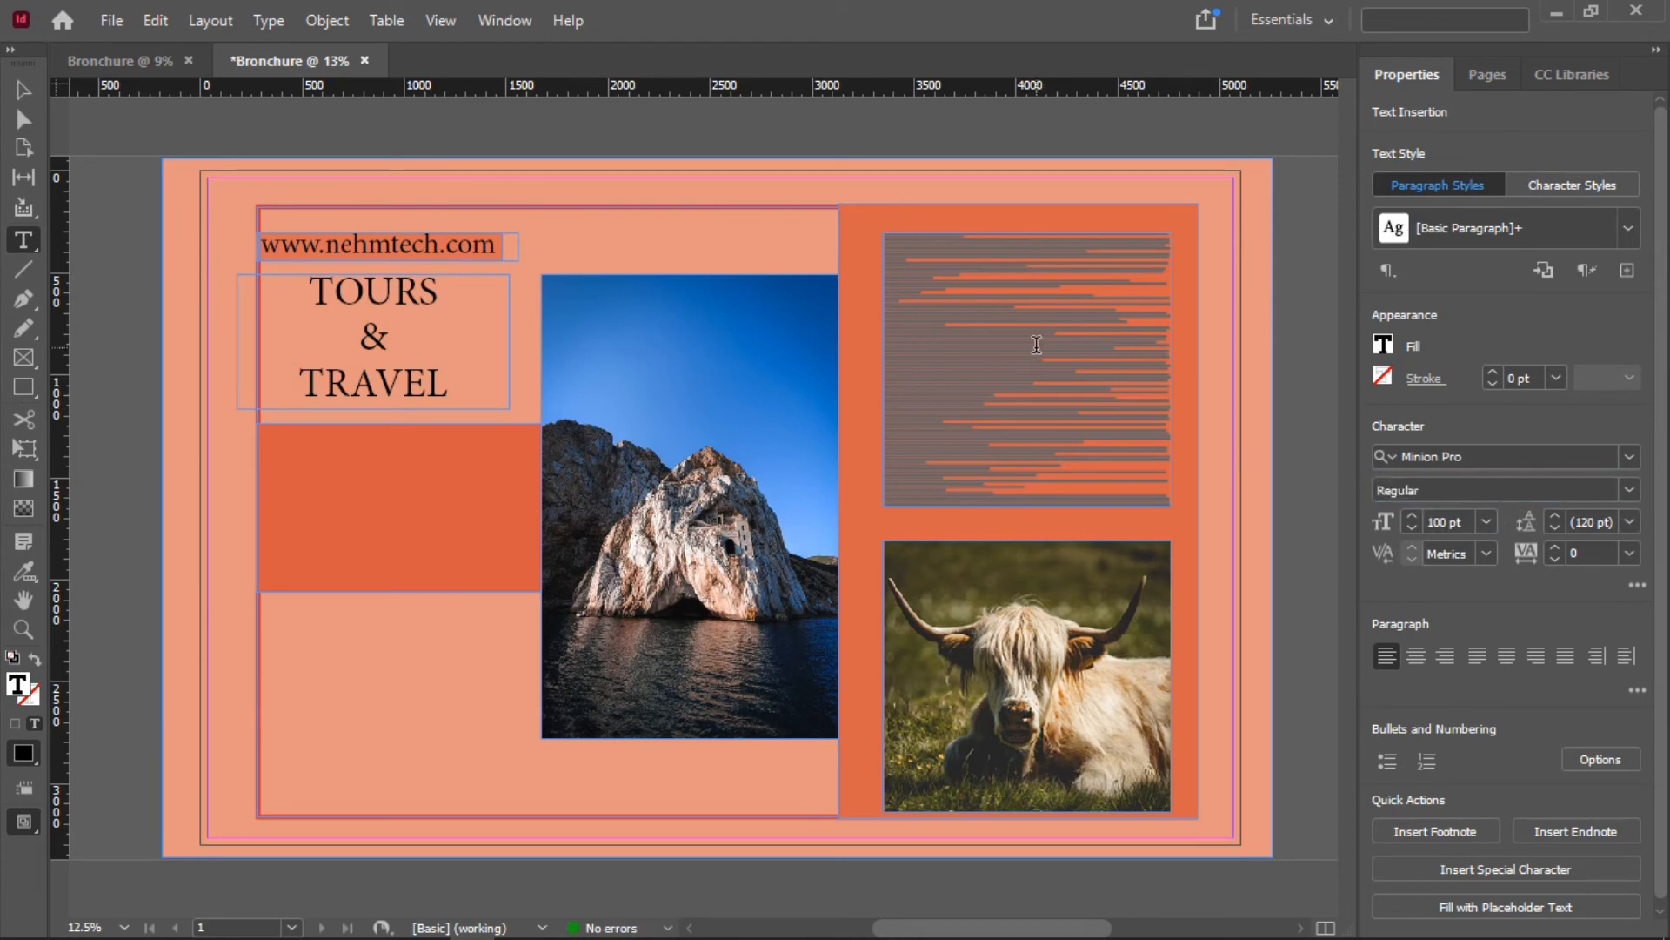
Select all the placeholder text above the cow photo and set its font size to 100 pt
double_click(1033, 336)
key("ctrl+a")
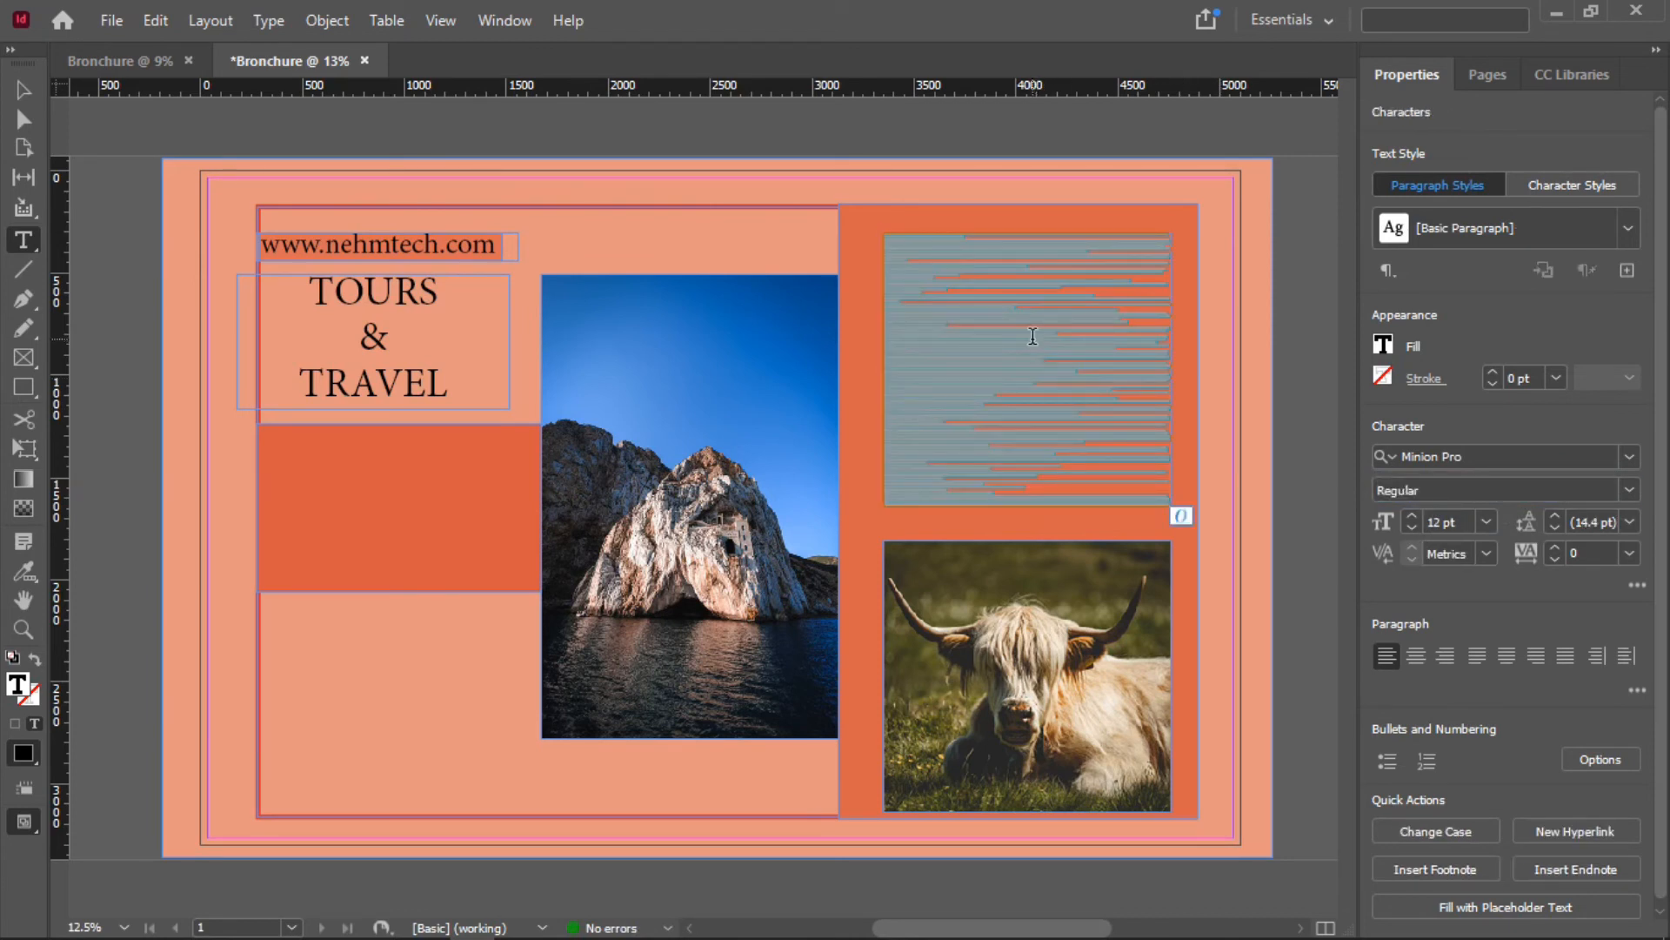
left_click(1445, 521)
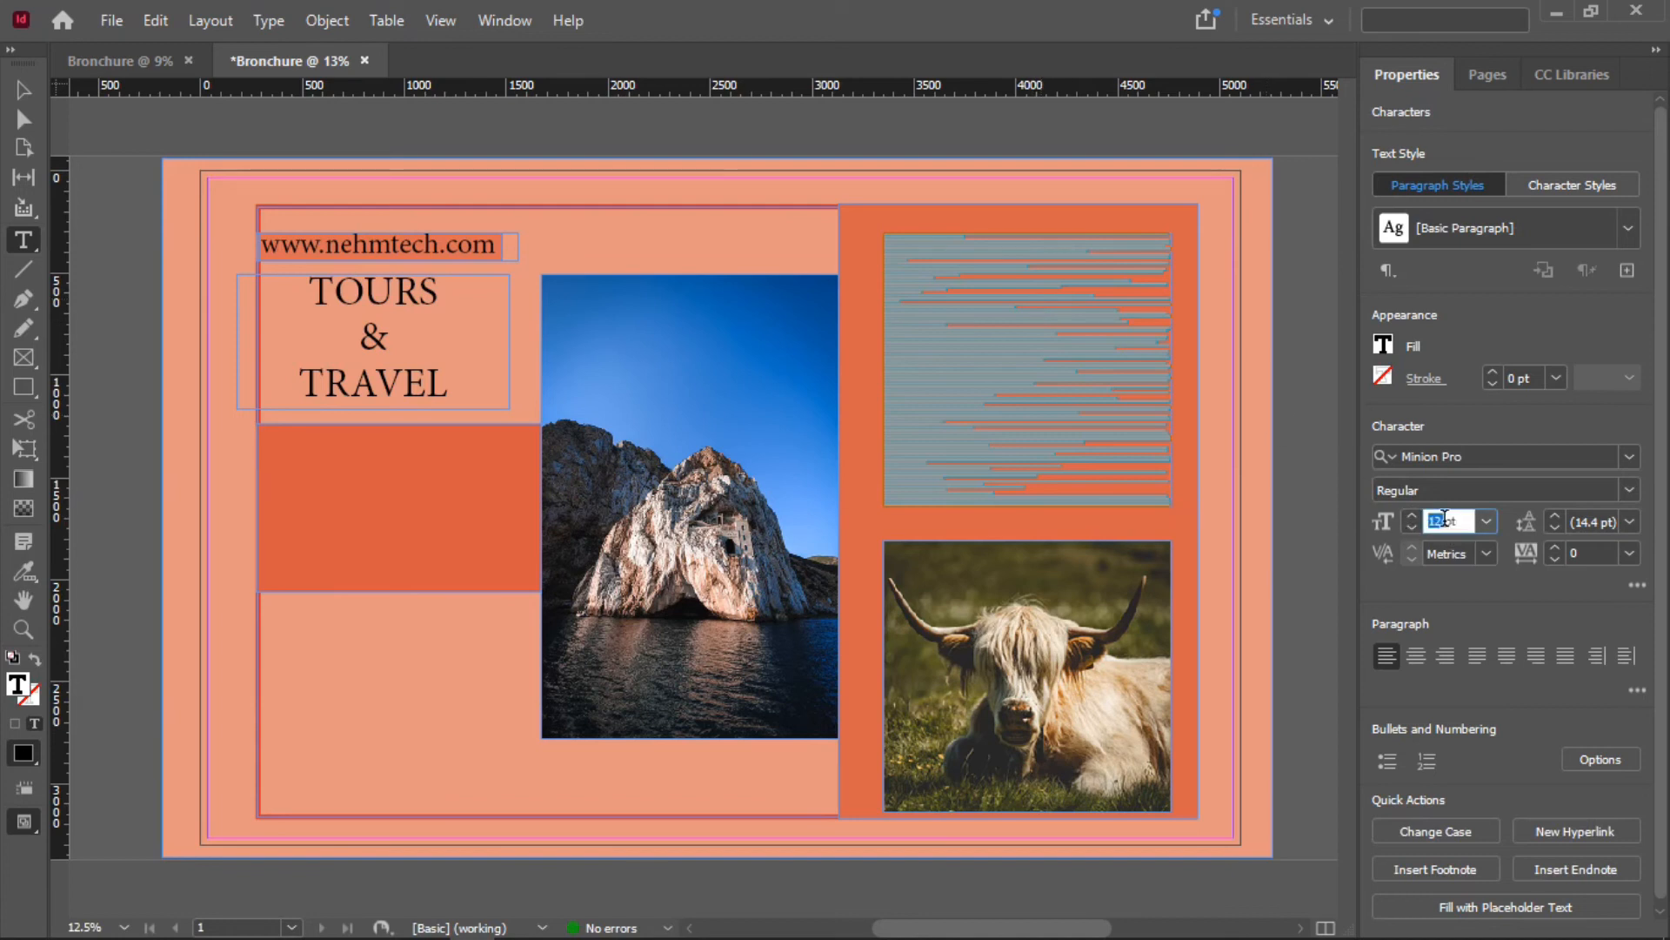
type("100")
left_click(1489, 524)
left_click(1519, 506)
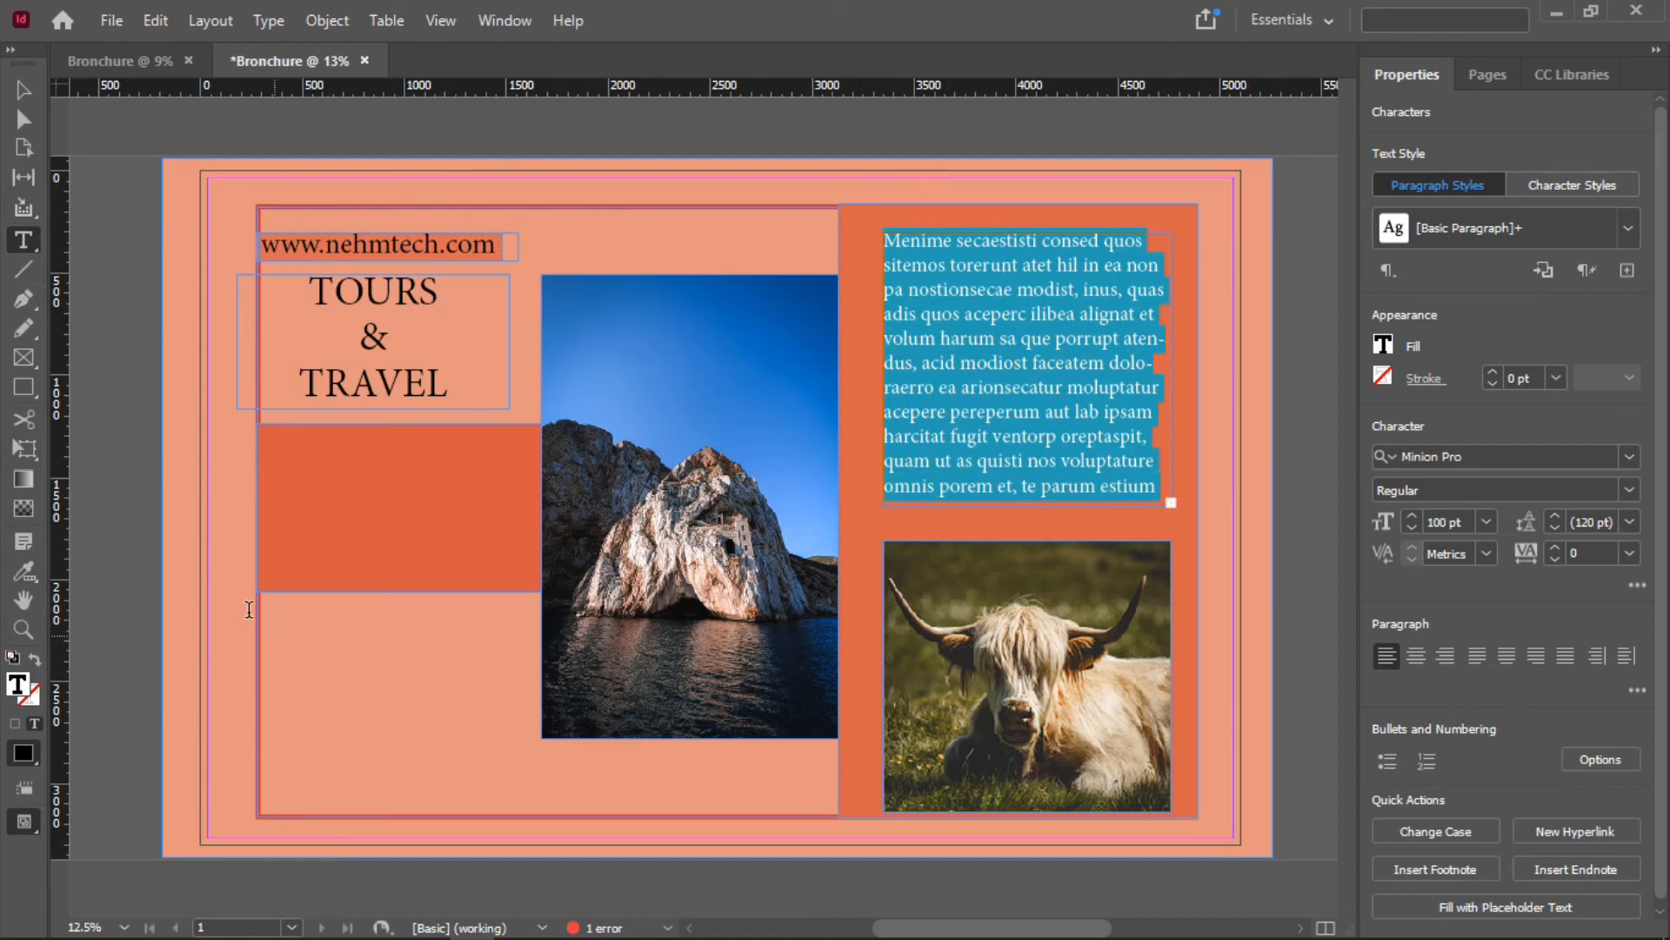
key("Escape")
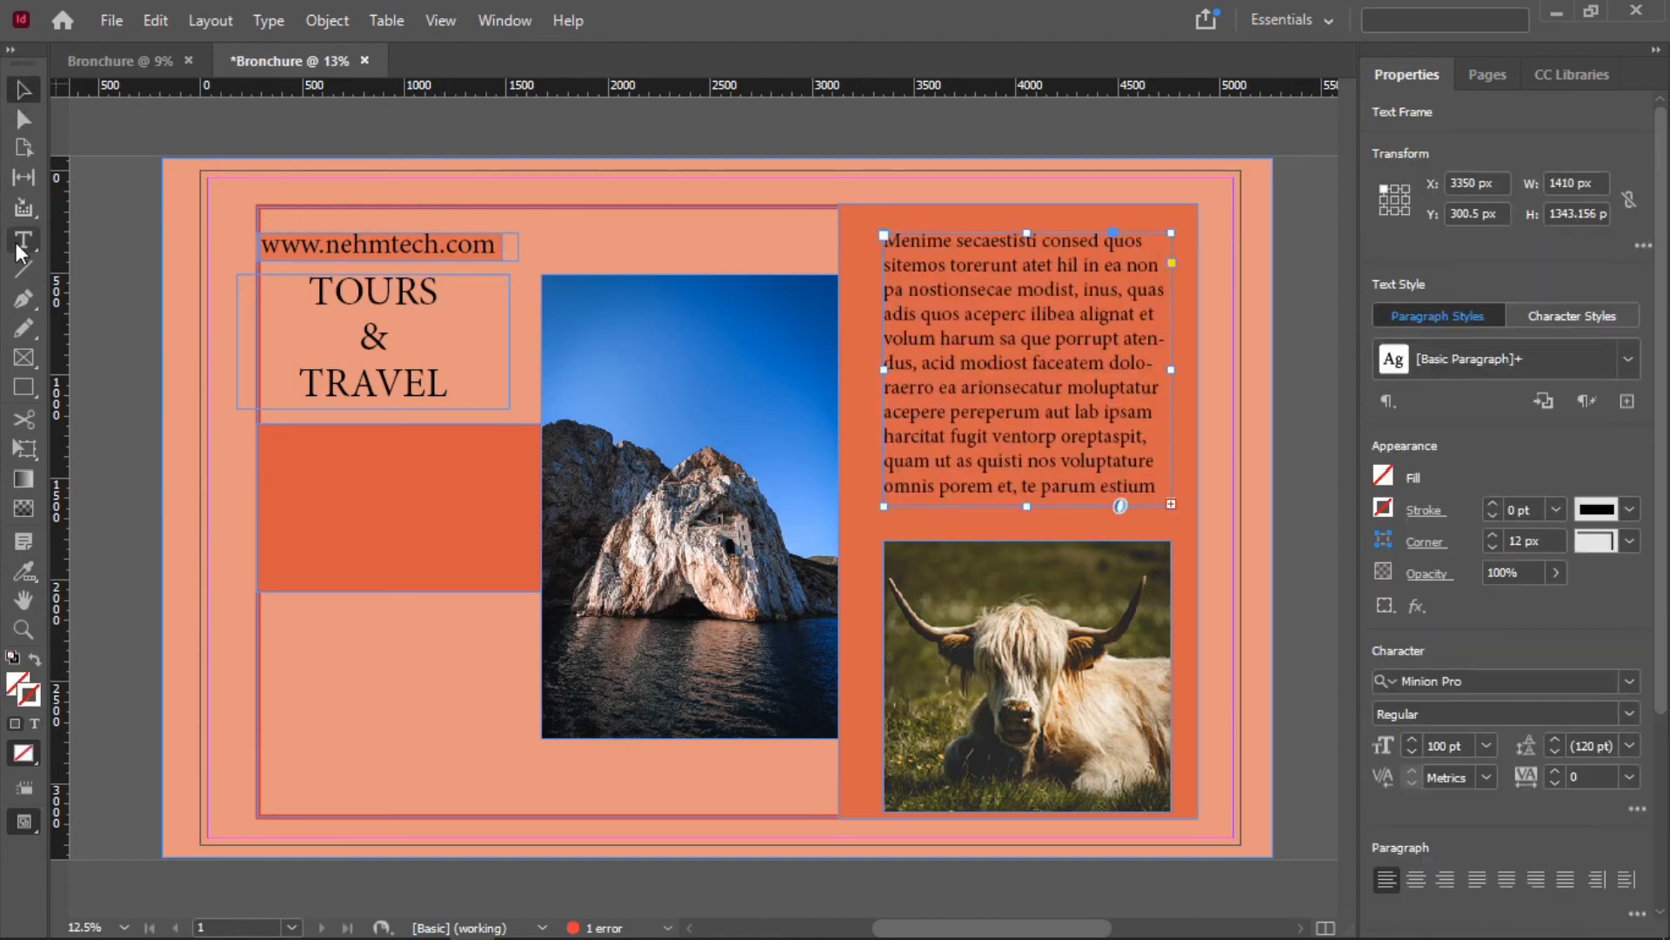
Draw a text frame about 1180 by 670 px below the small orange block and move it to about X 381 px, Y 2180 px
left_click(22, 248)
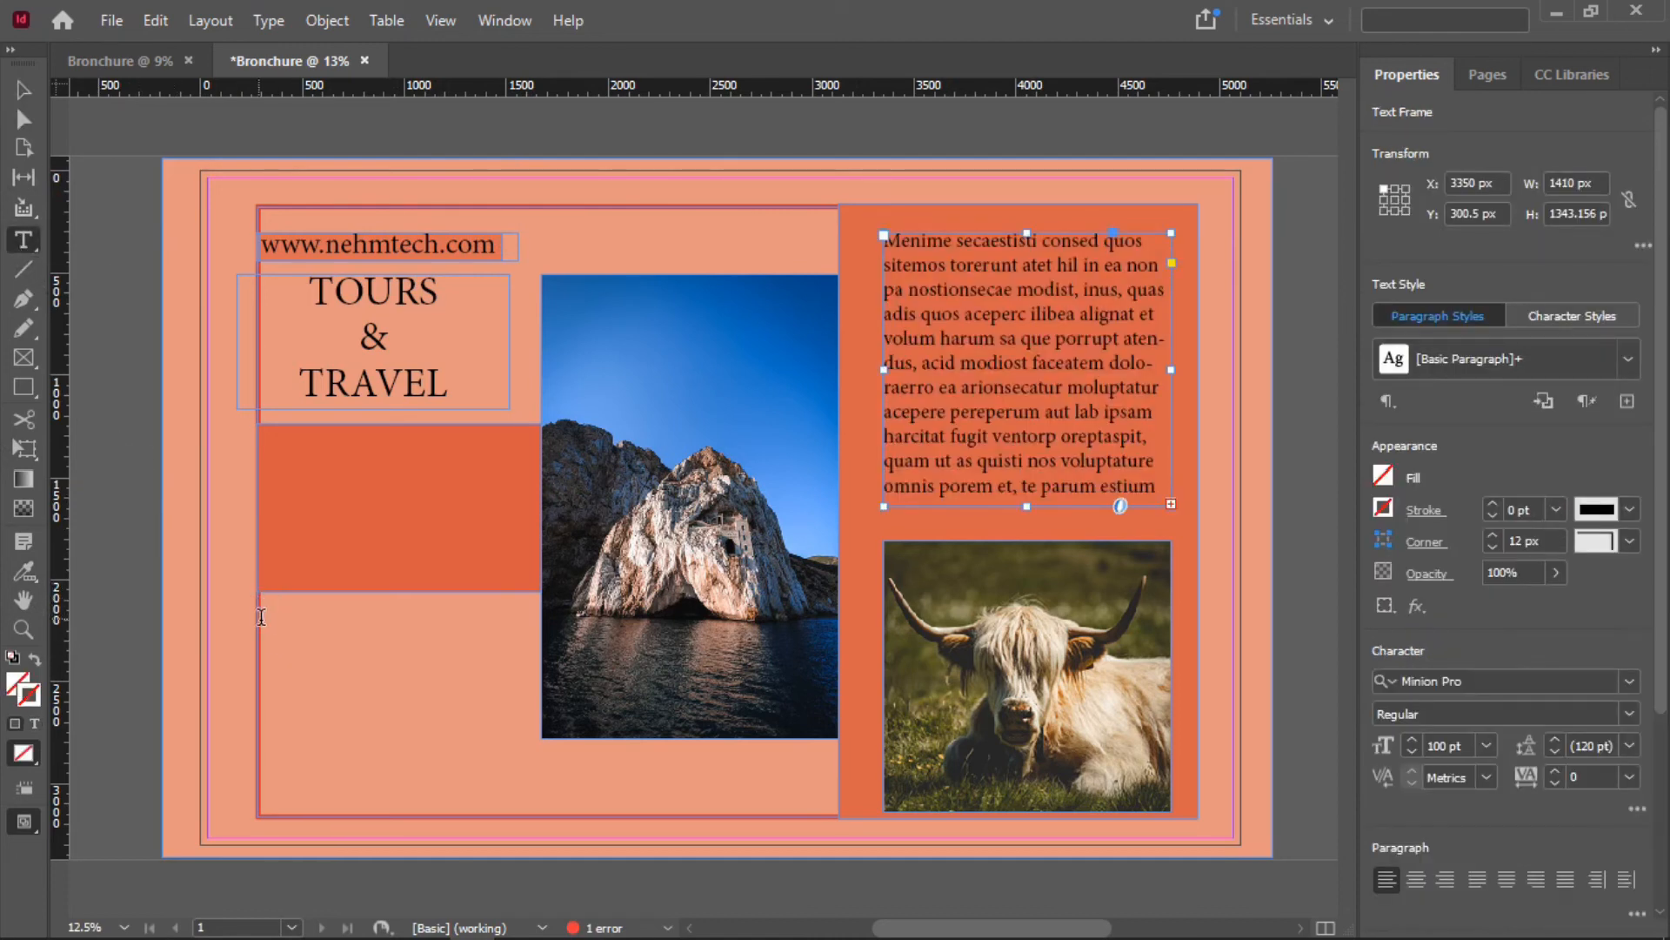
left_click_drag(236, 632, 477, 769)
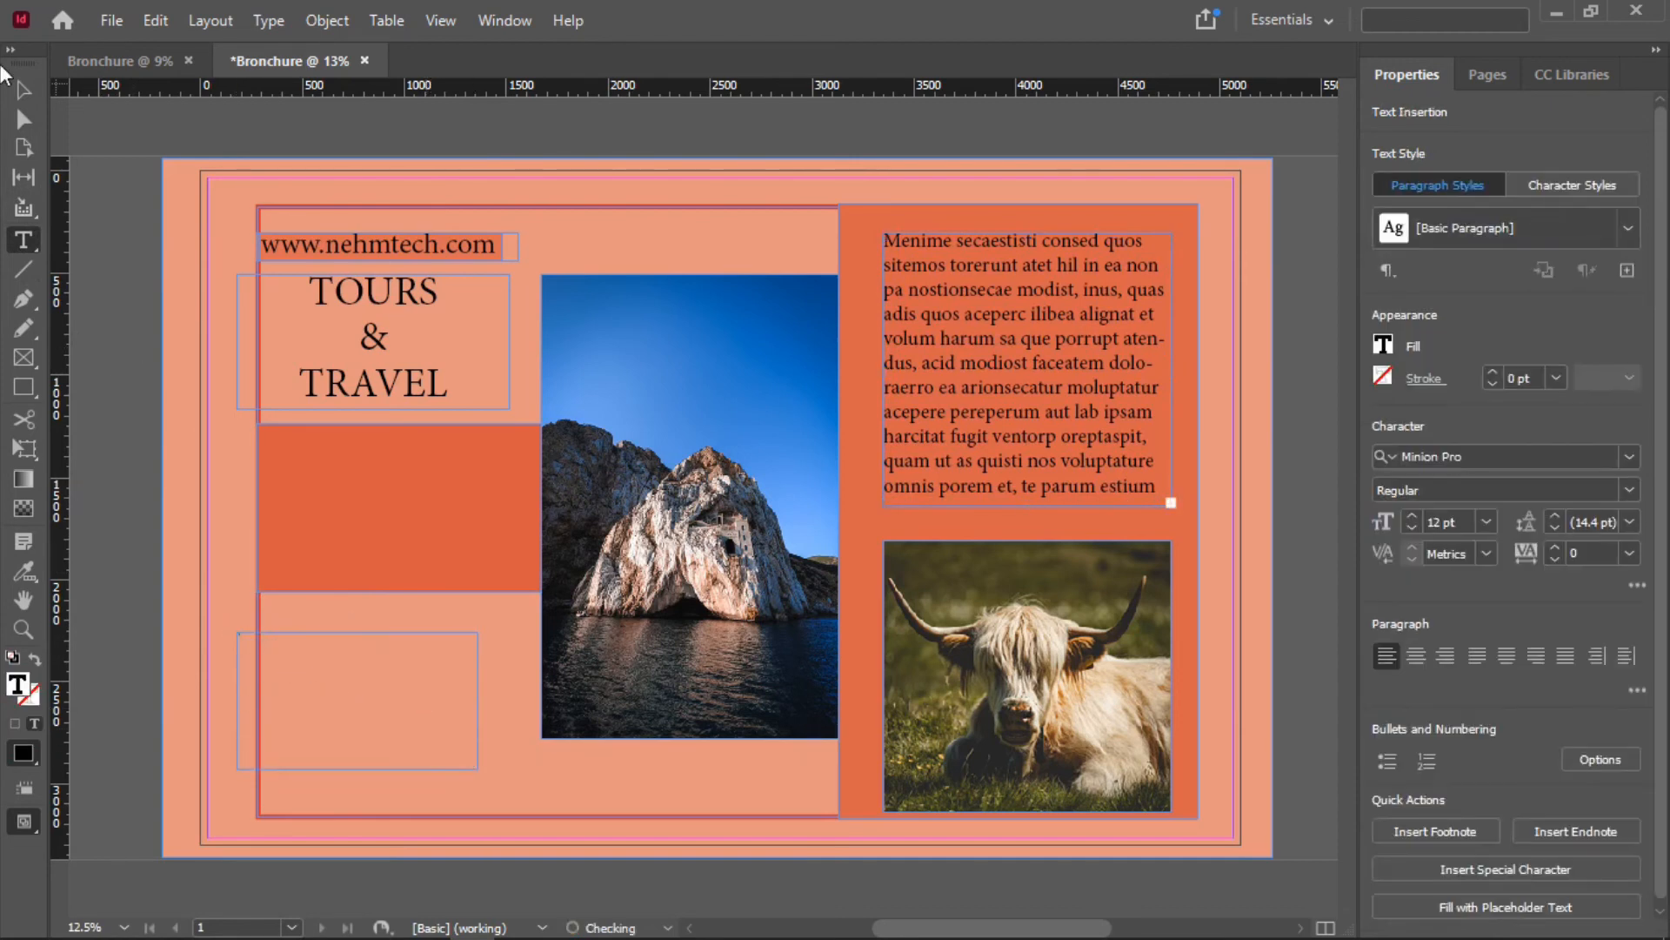
left_click(24, 121)
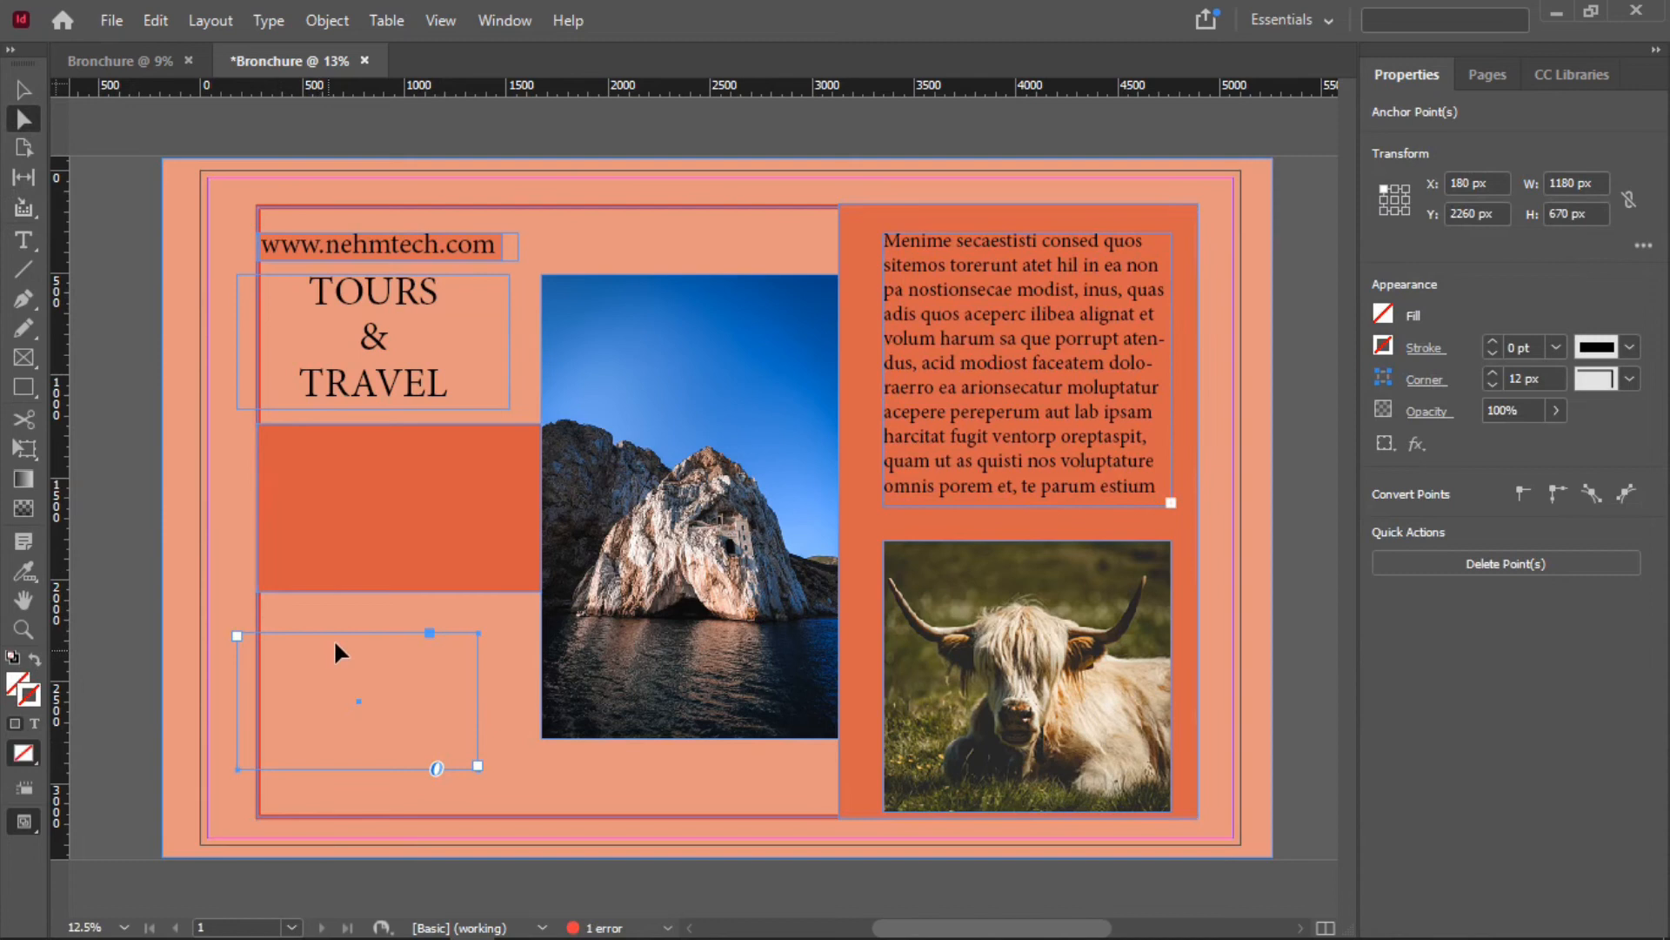
left_click(24, 89)
left_click_drag(367, 640, 402, 621)
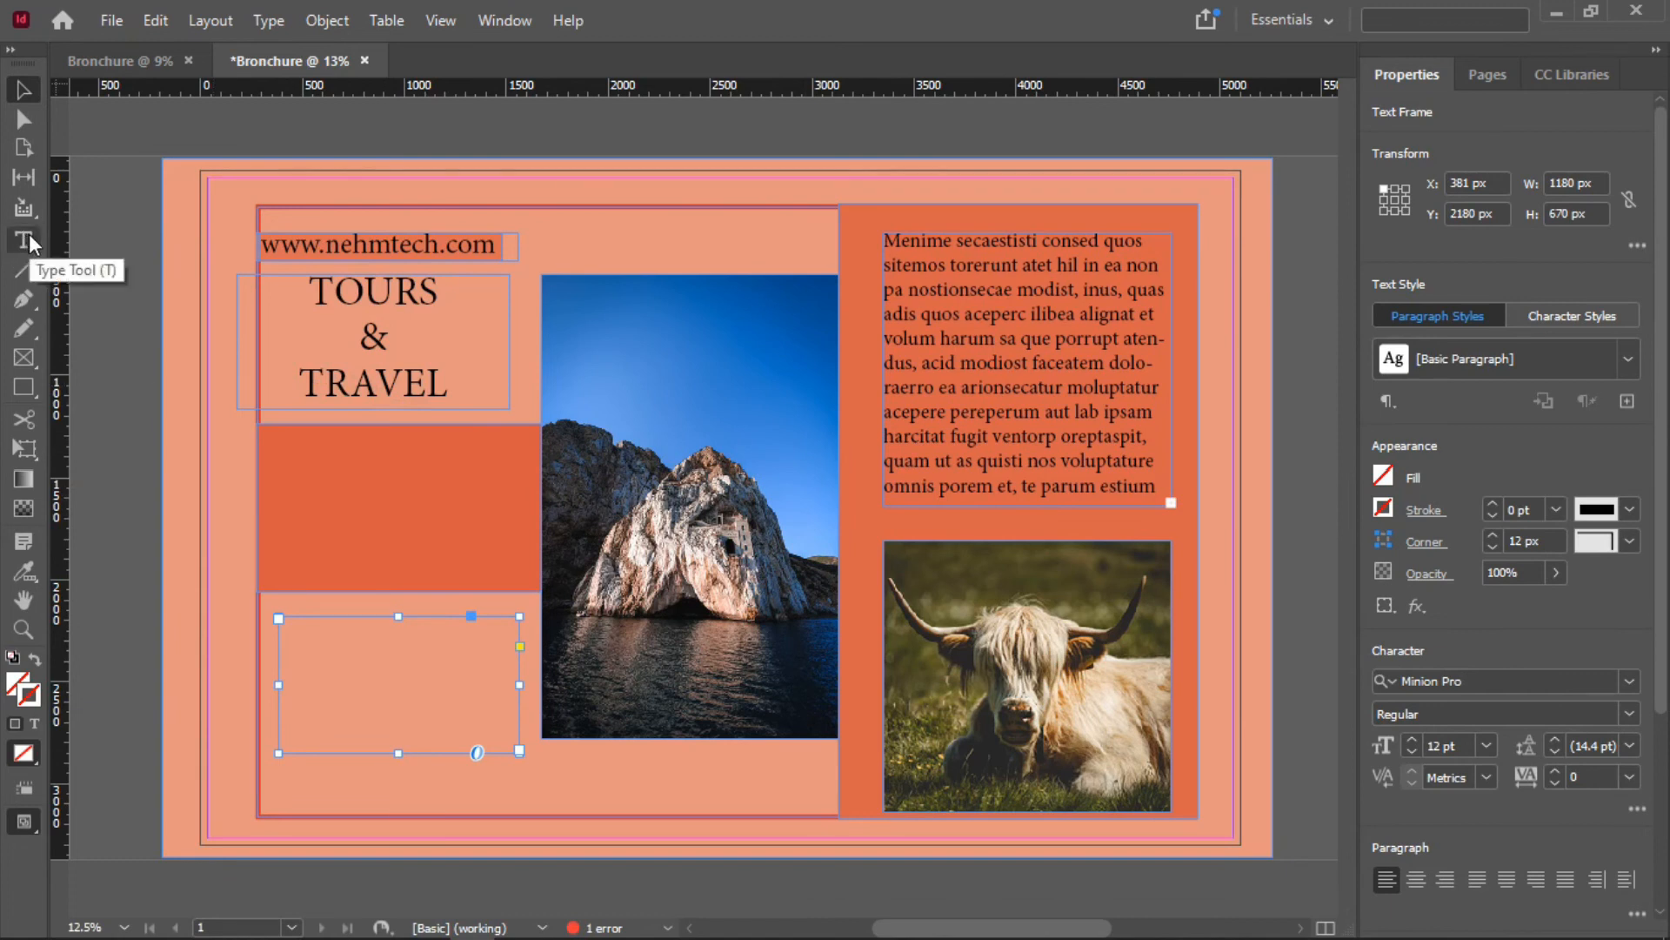
Fill the empty text frame below the small orange block with placeholder text
right_click(422, 652)
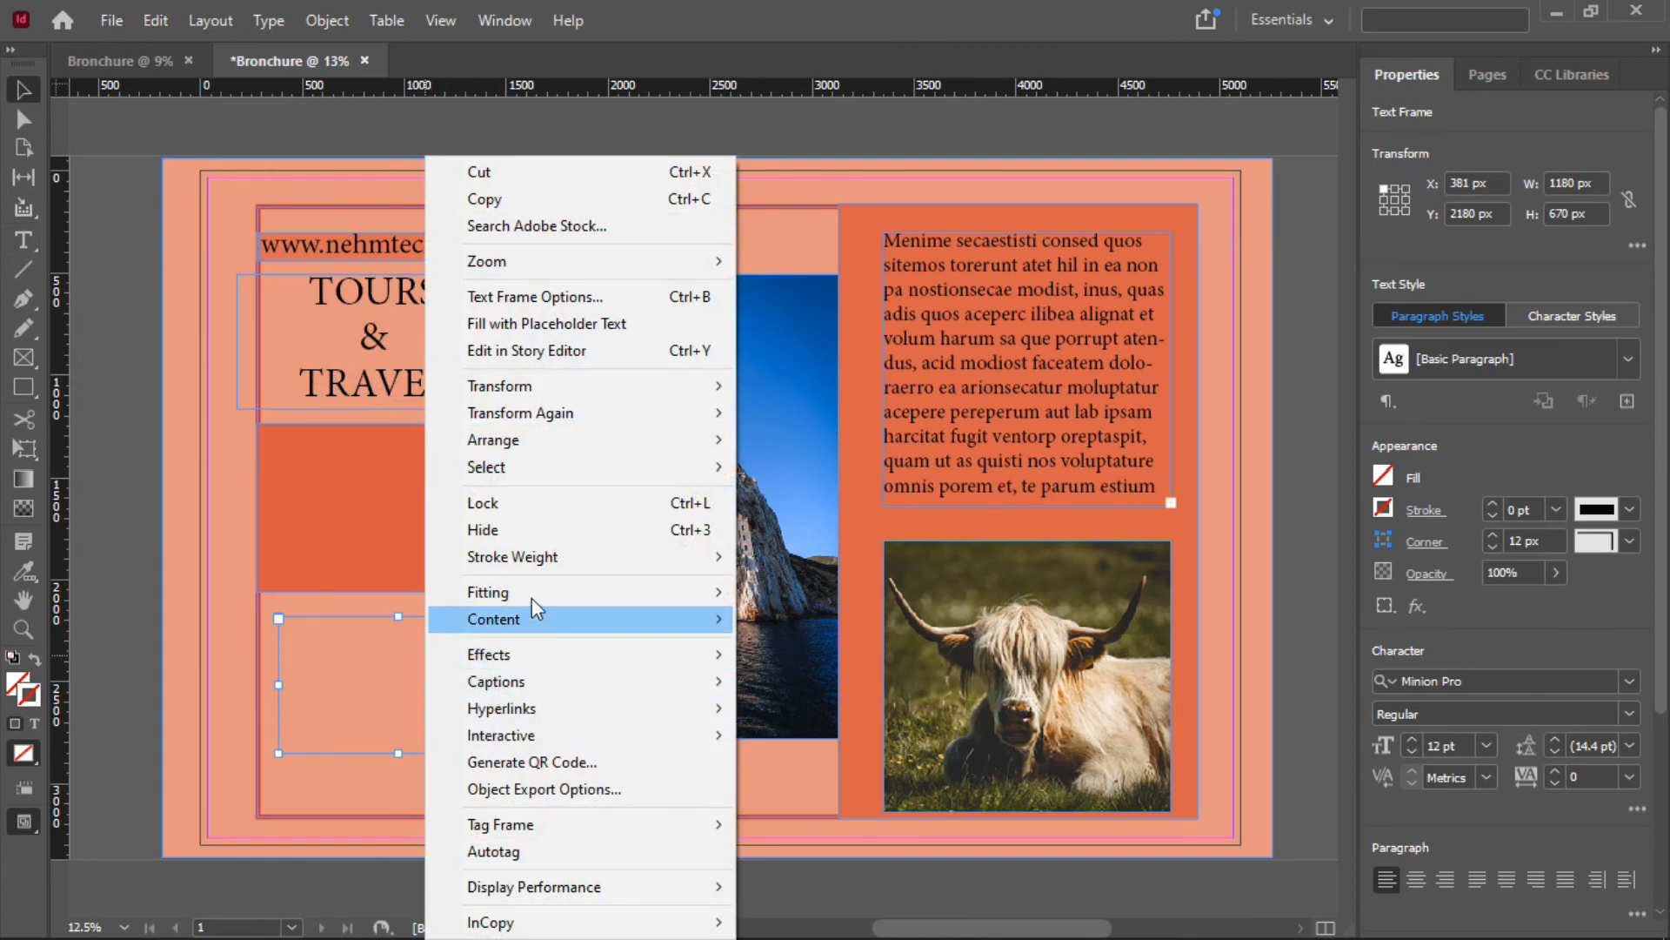
double_click(364, 637)
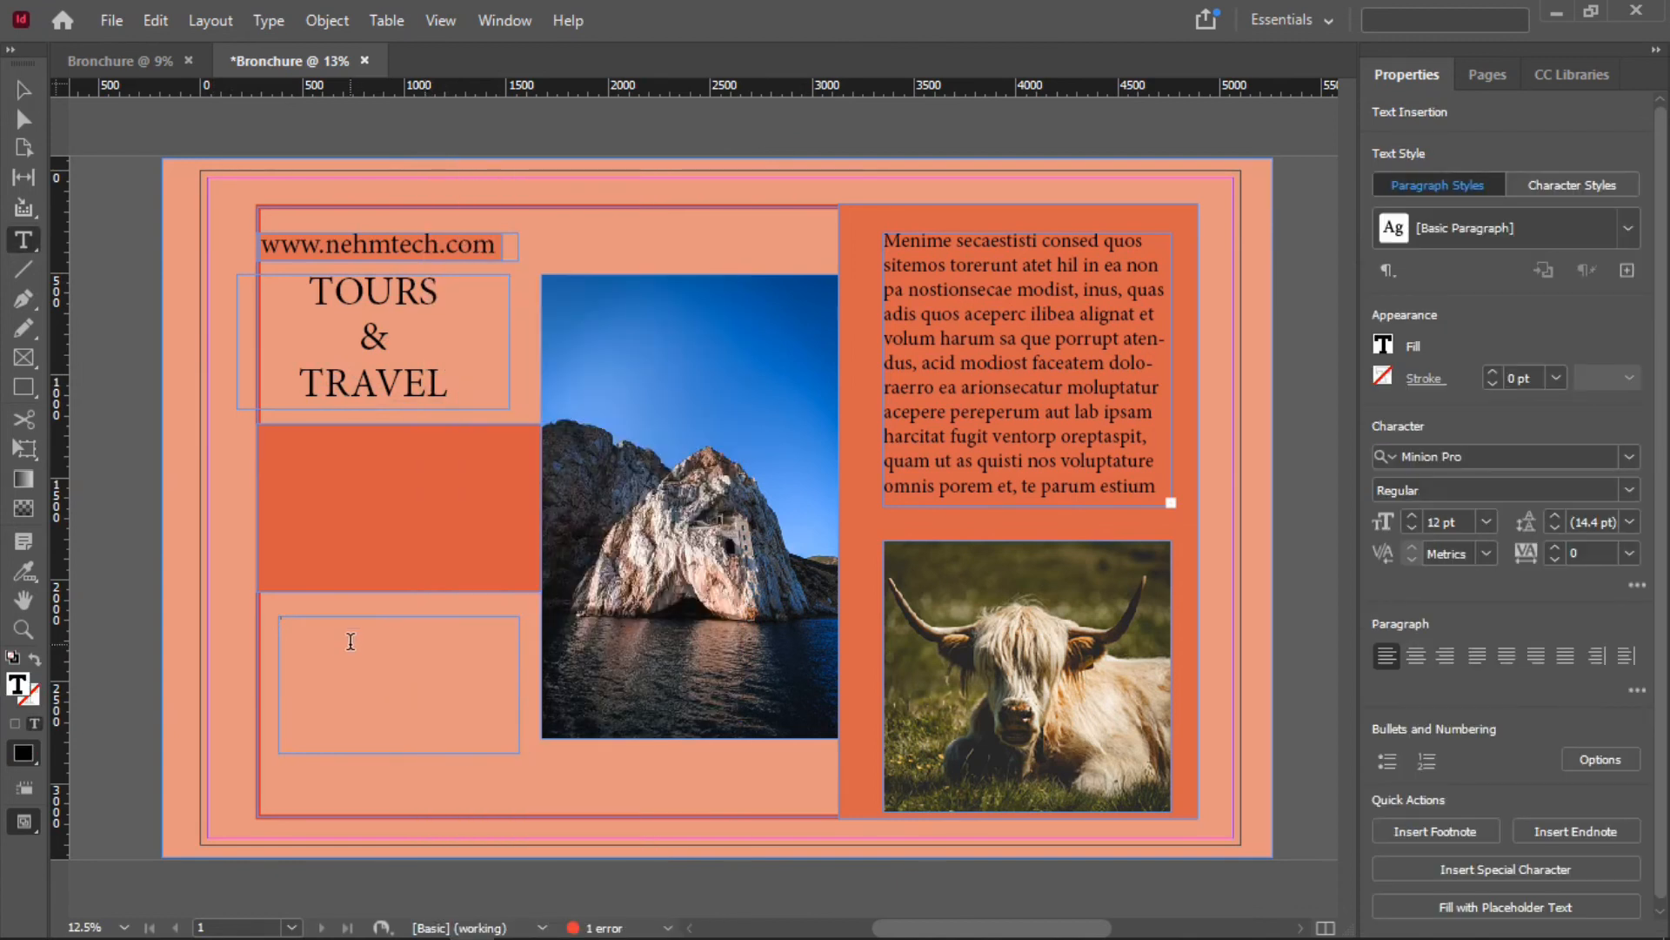
right_click(347, 641)
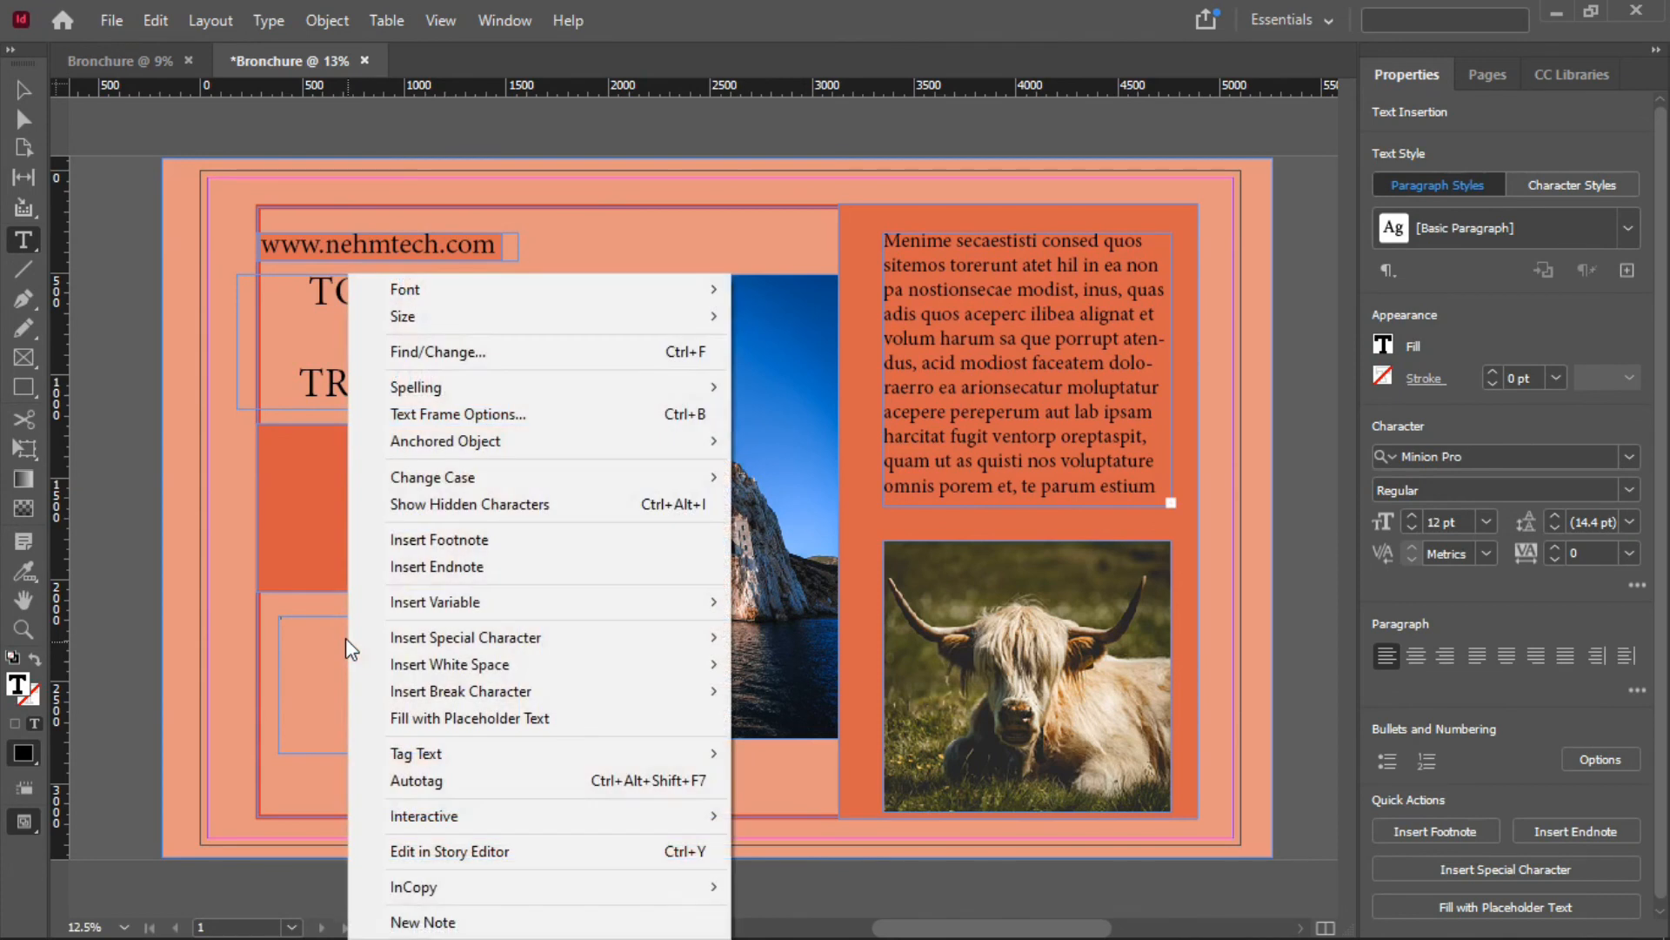
left_click(479, 718)
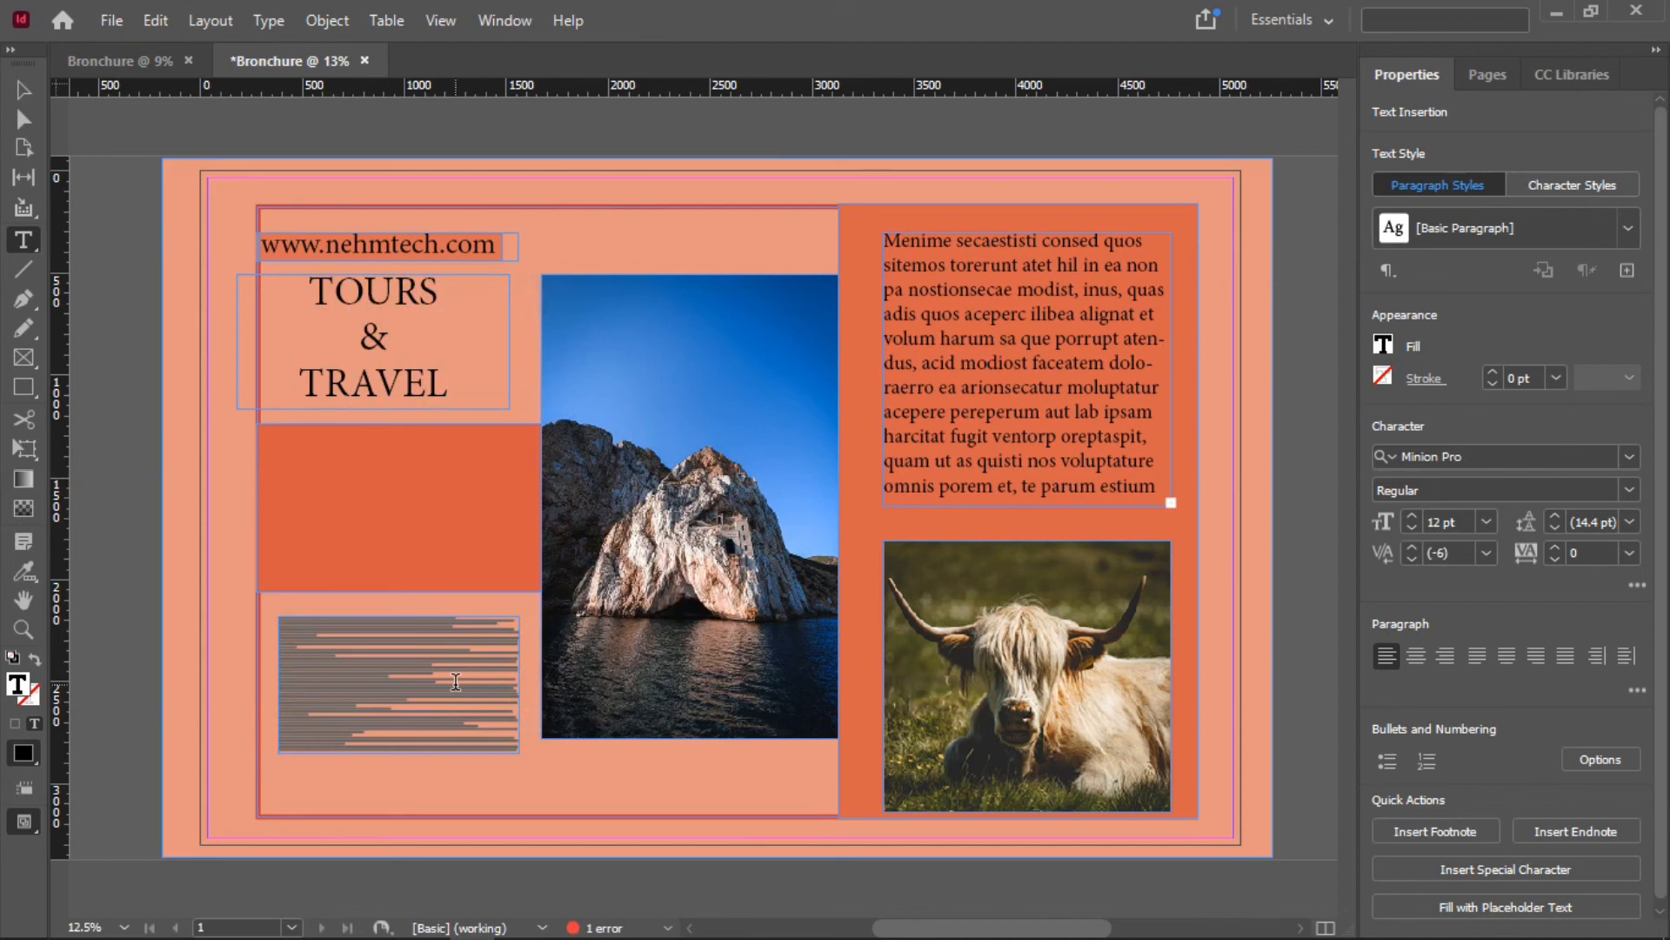
Select all the placeholder text below the small orange block and set its font size to 120 pt
key("ctrl+a")
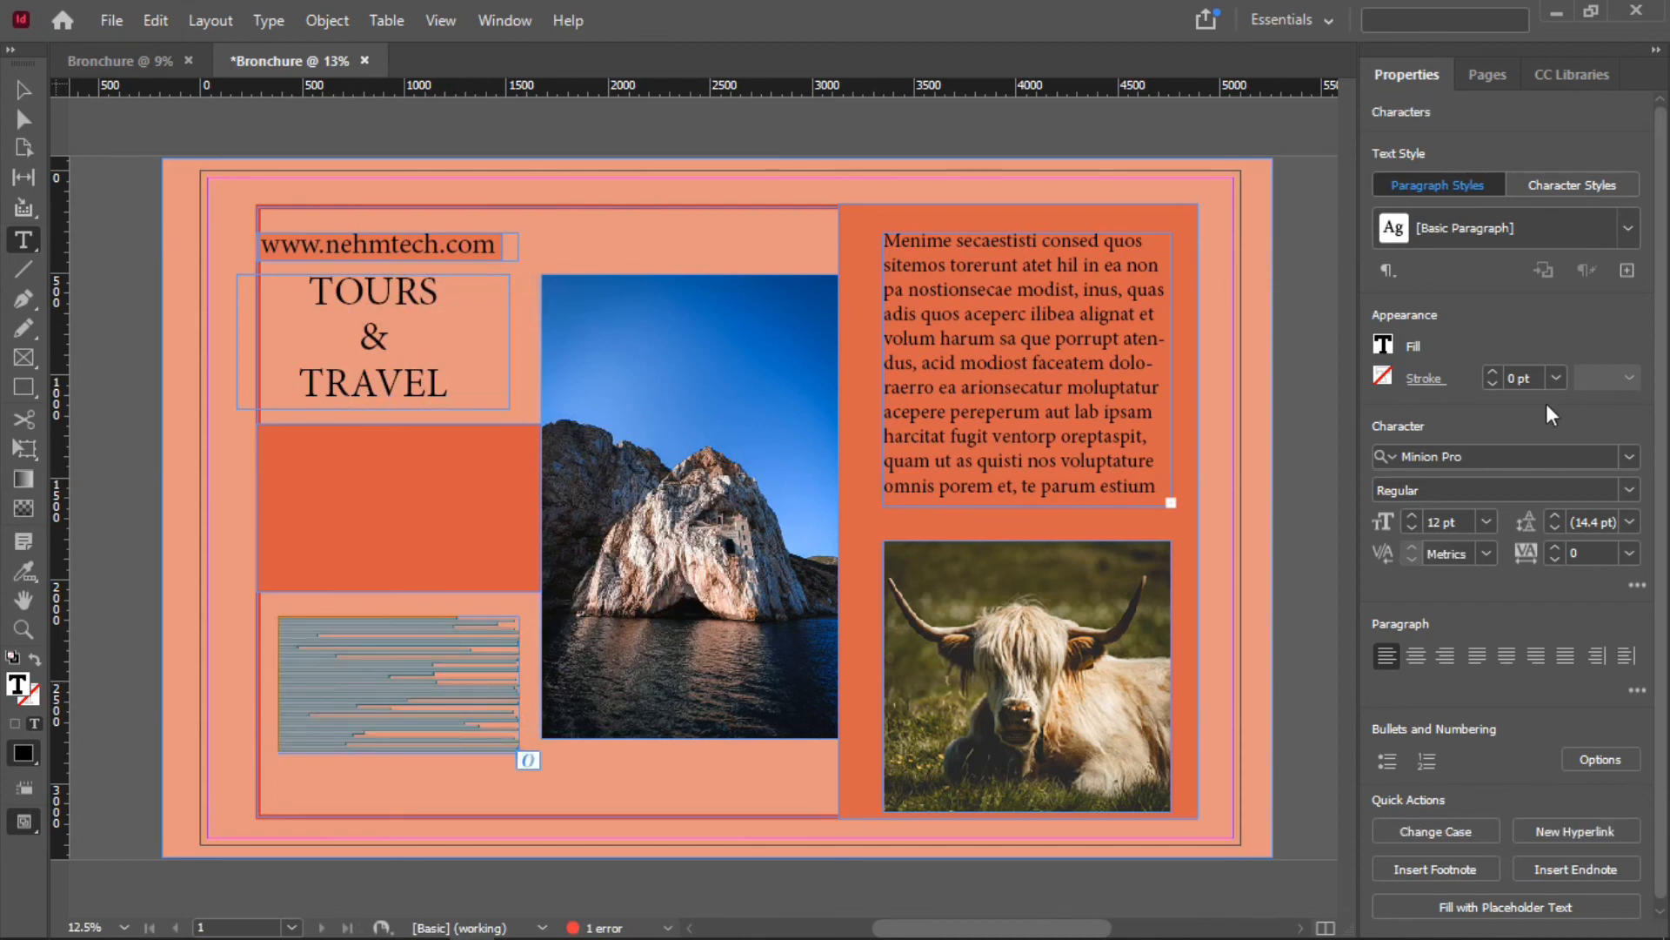
left_click(1463, 520)
key("BackSpace")
key("BackSpace")
key("BackSpace")
key("BackSpace")
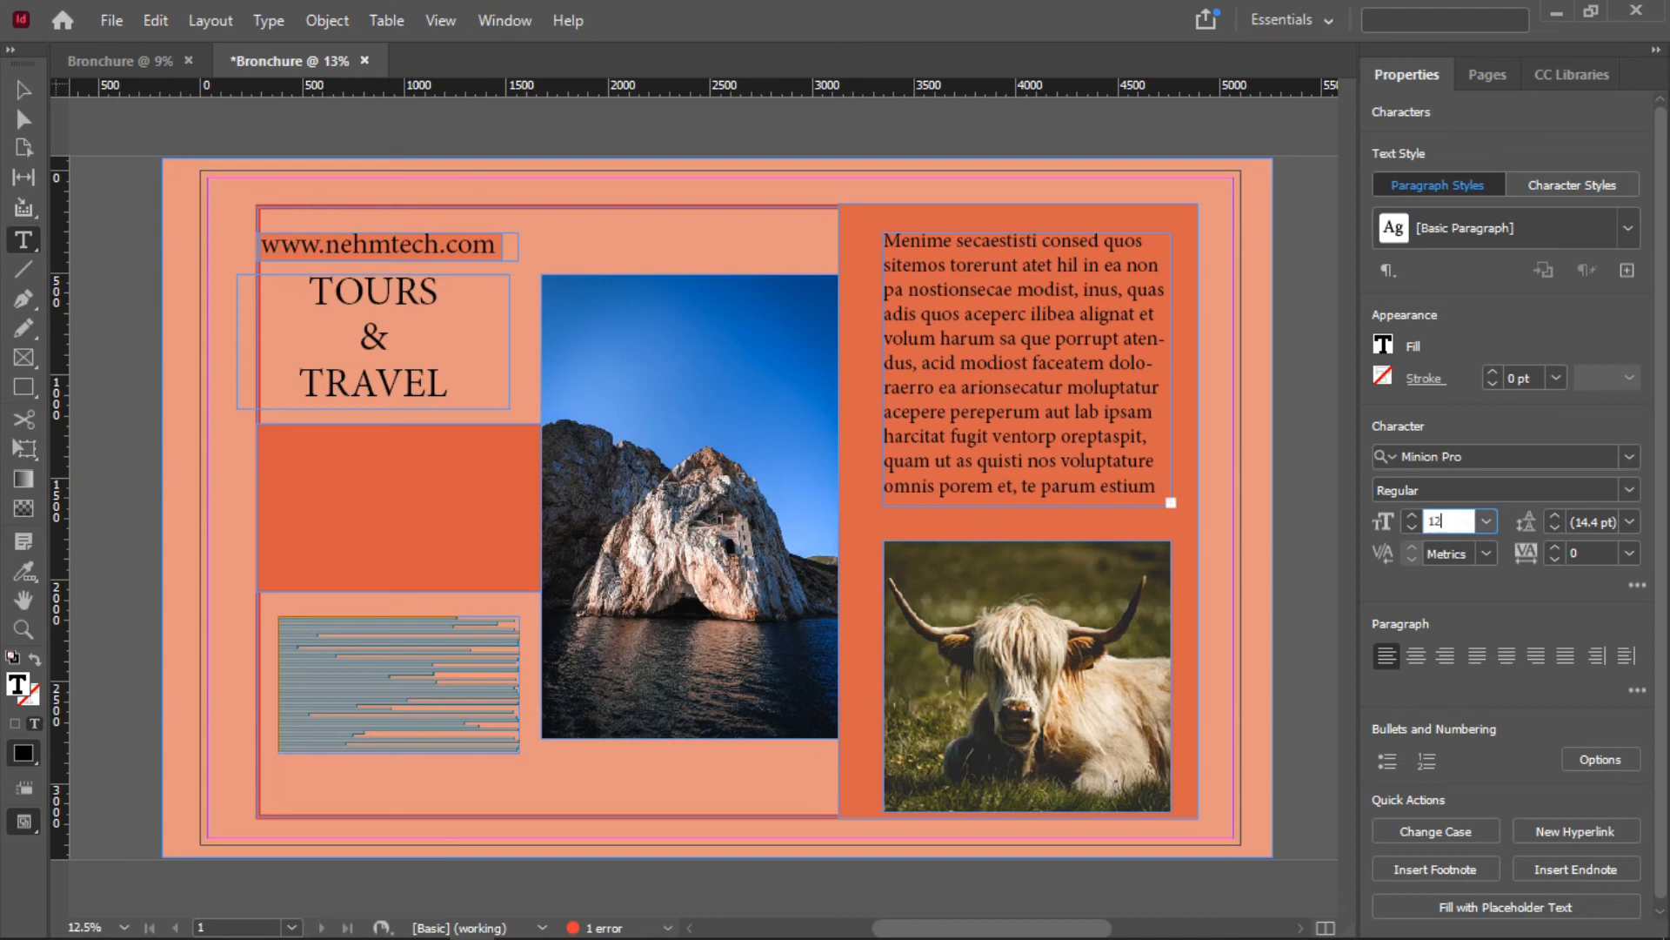
type("120")
left_click(1554, 489)
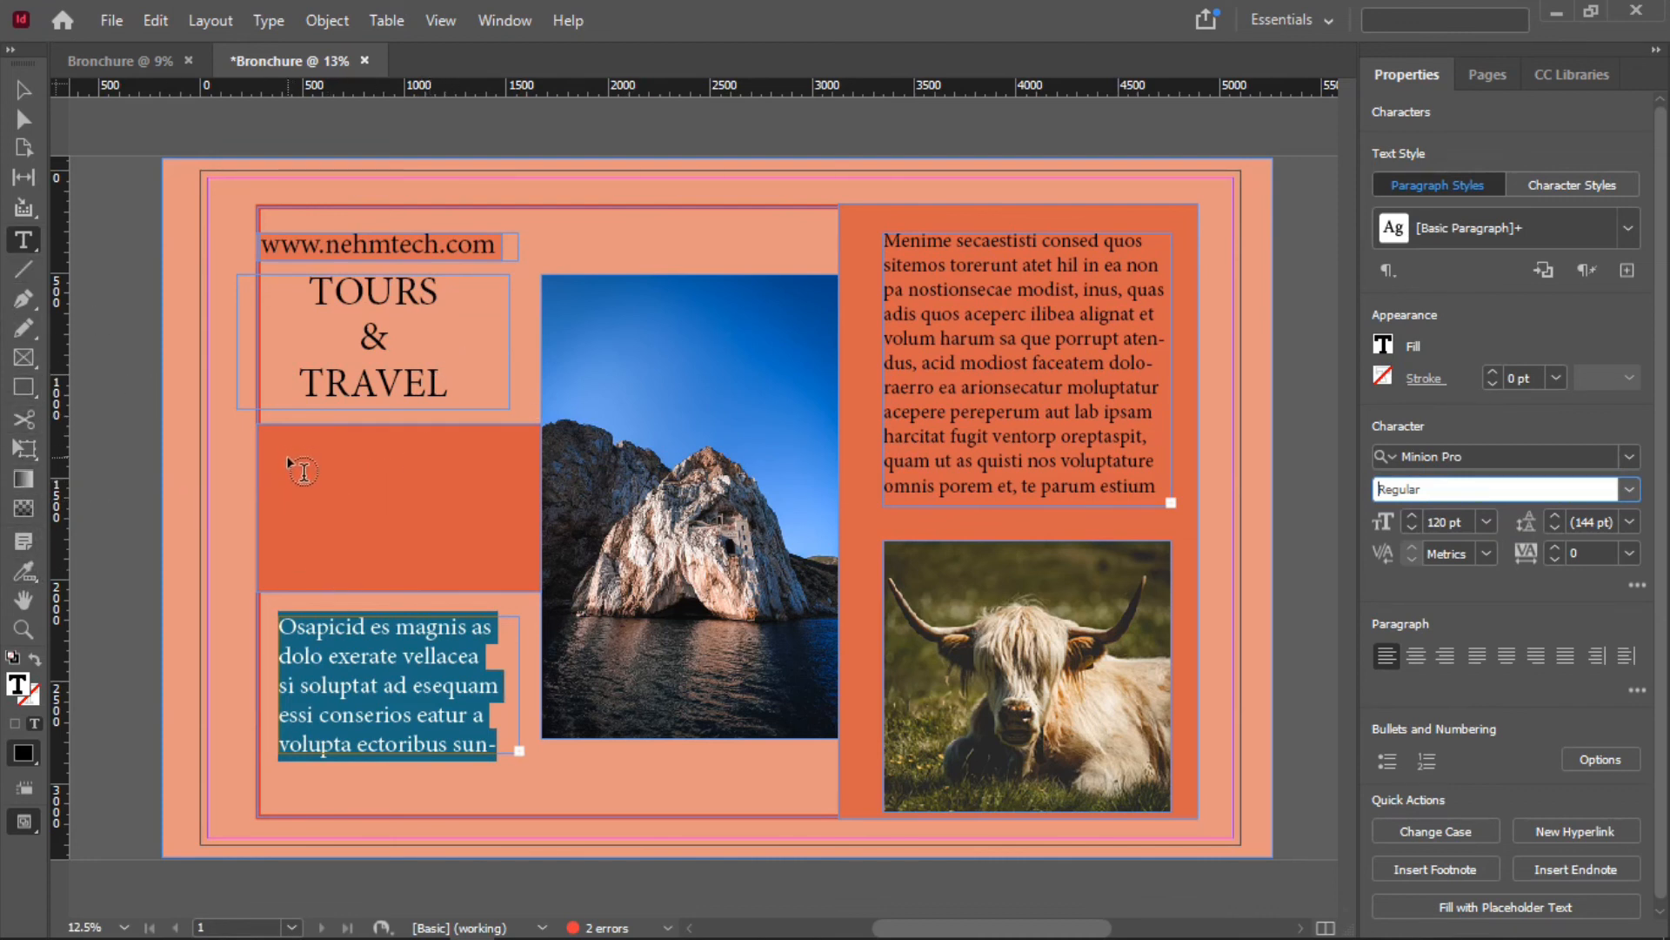
Draw a text frame about 1151 by 590 px inside the small orange block and set its font size to 250 pt
left_click_drag(285, 448, 519, 566)
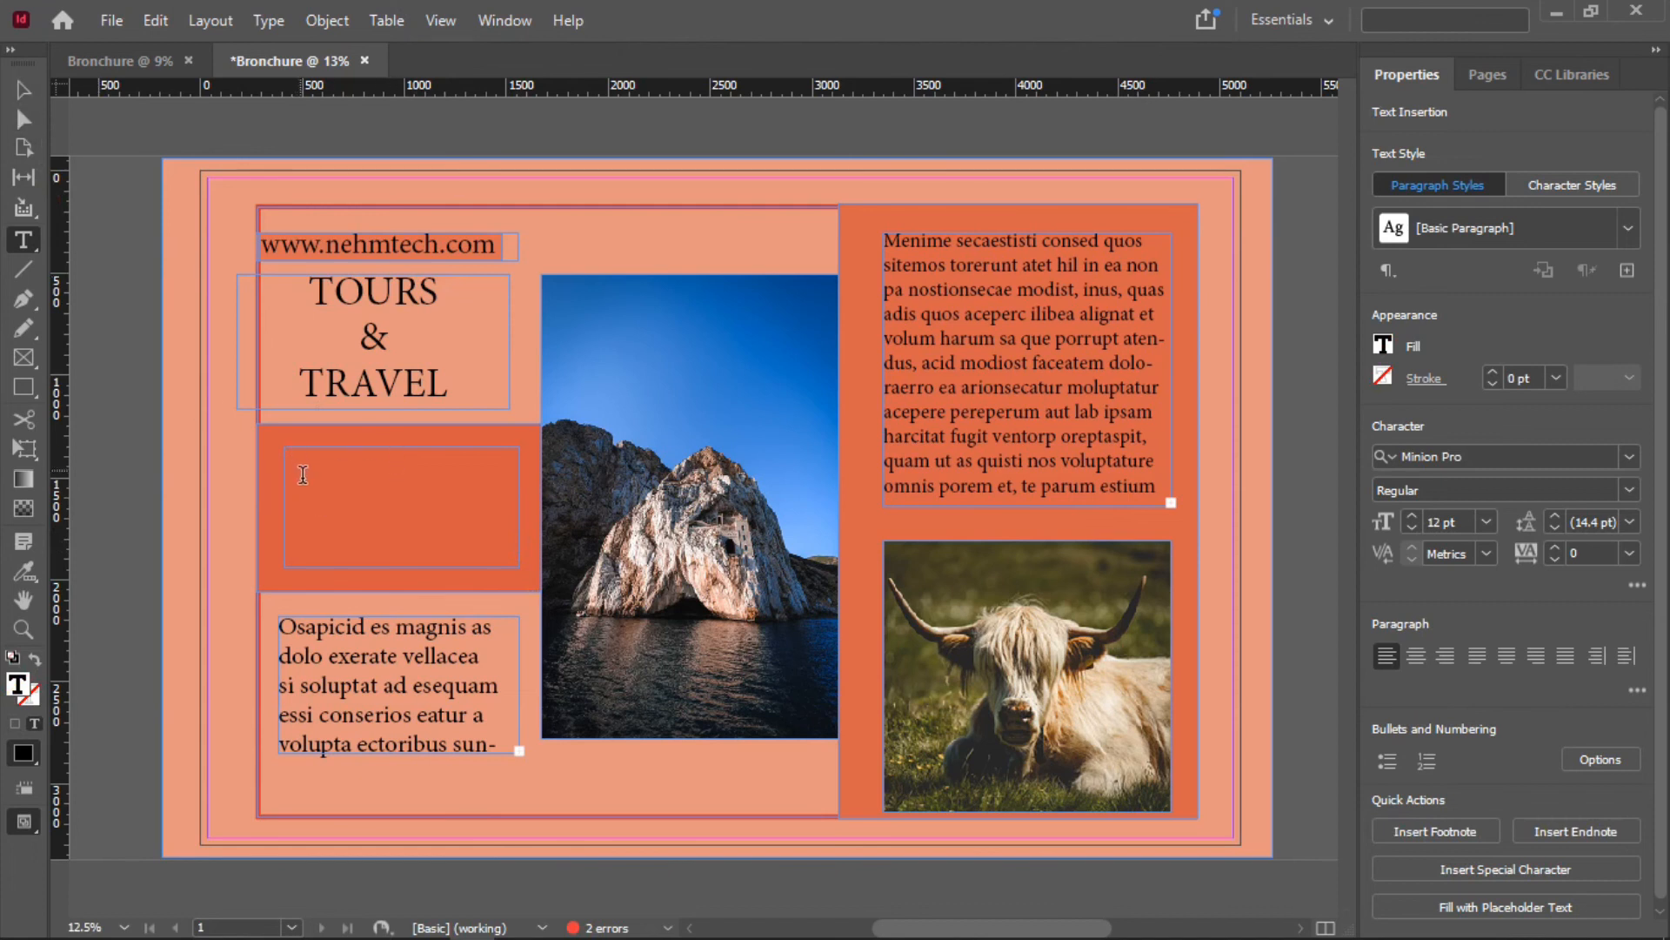
left_click(1451, 520)
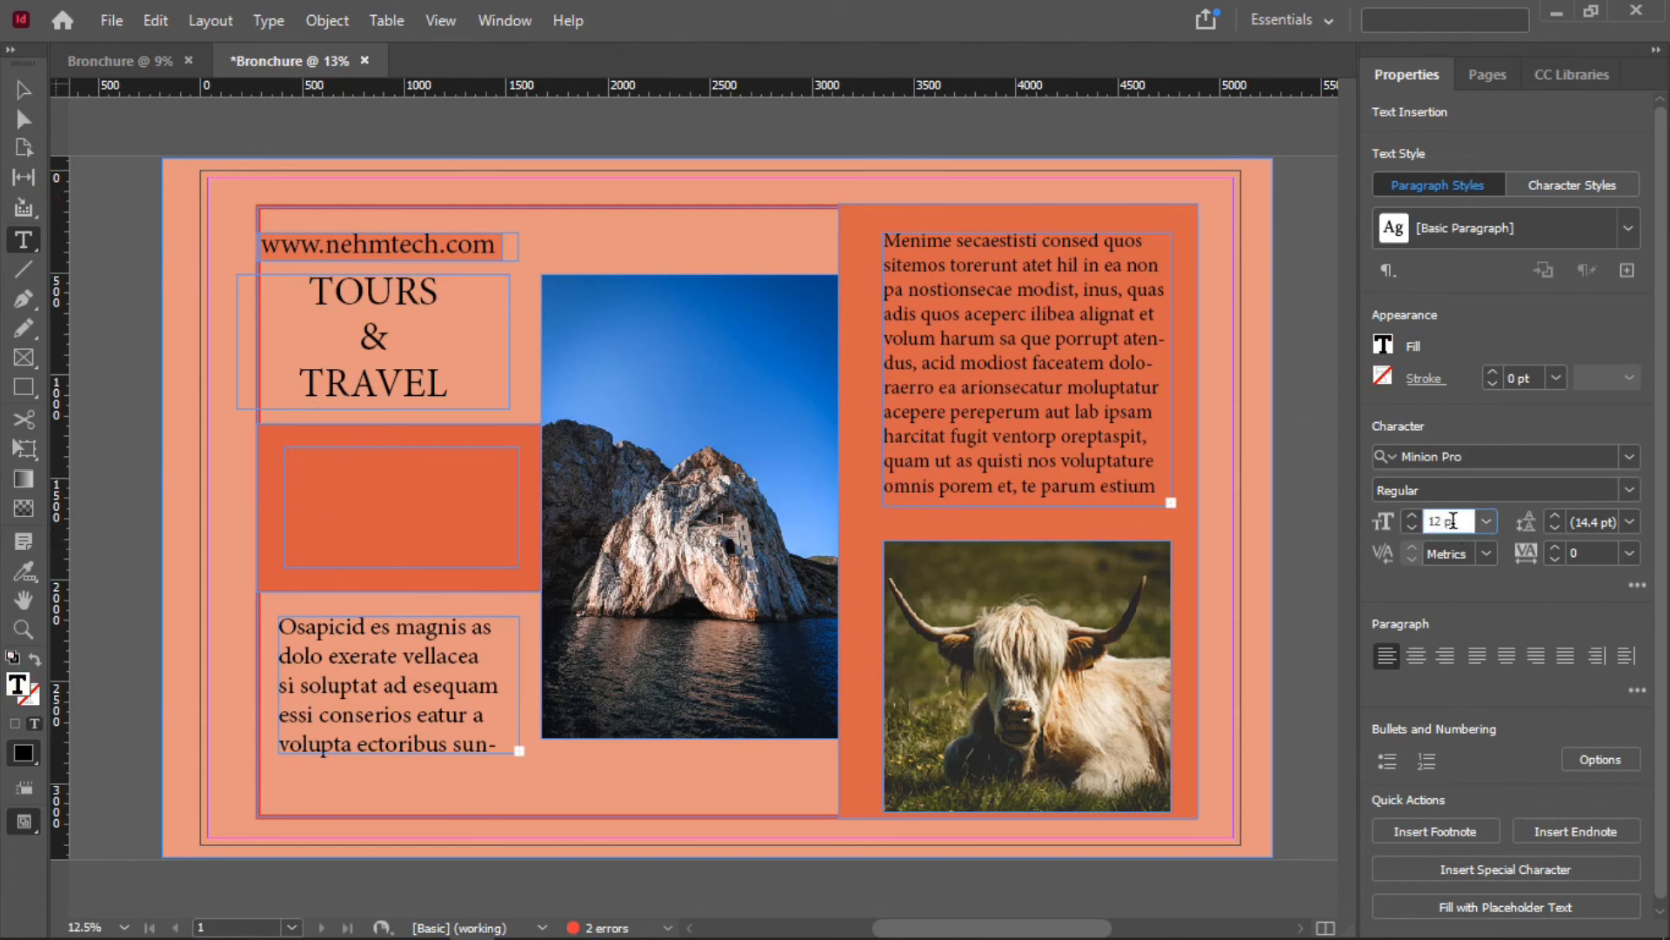
key("BackSpace")
key("BackSpace")
key("BackSpace")
key("BackSpace")
type("2")
key("Return")
Enter the slogan "VISIT YOUR FAVORITE PLACES" in the text frame inside the small orange block
left_click(332, 474)
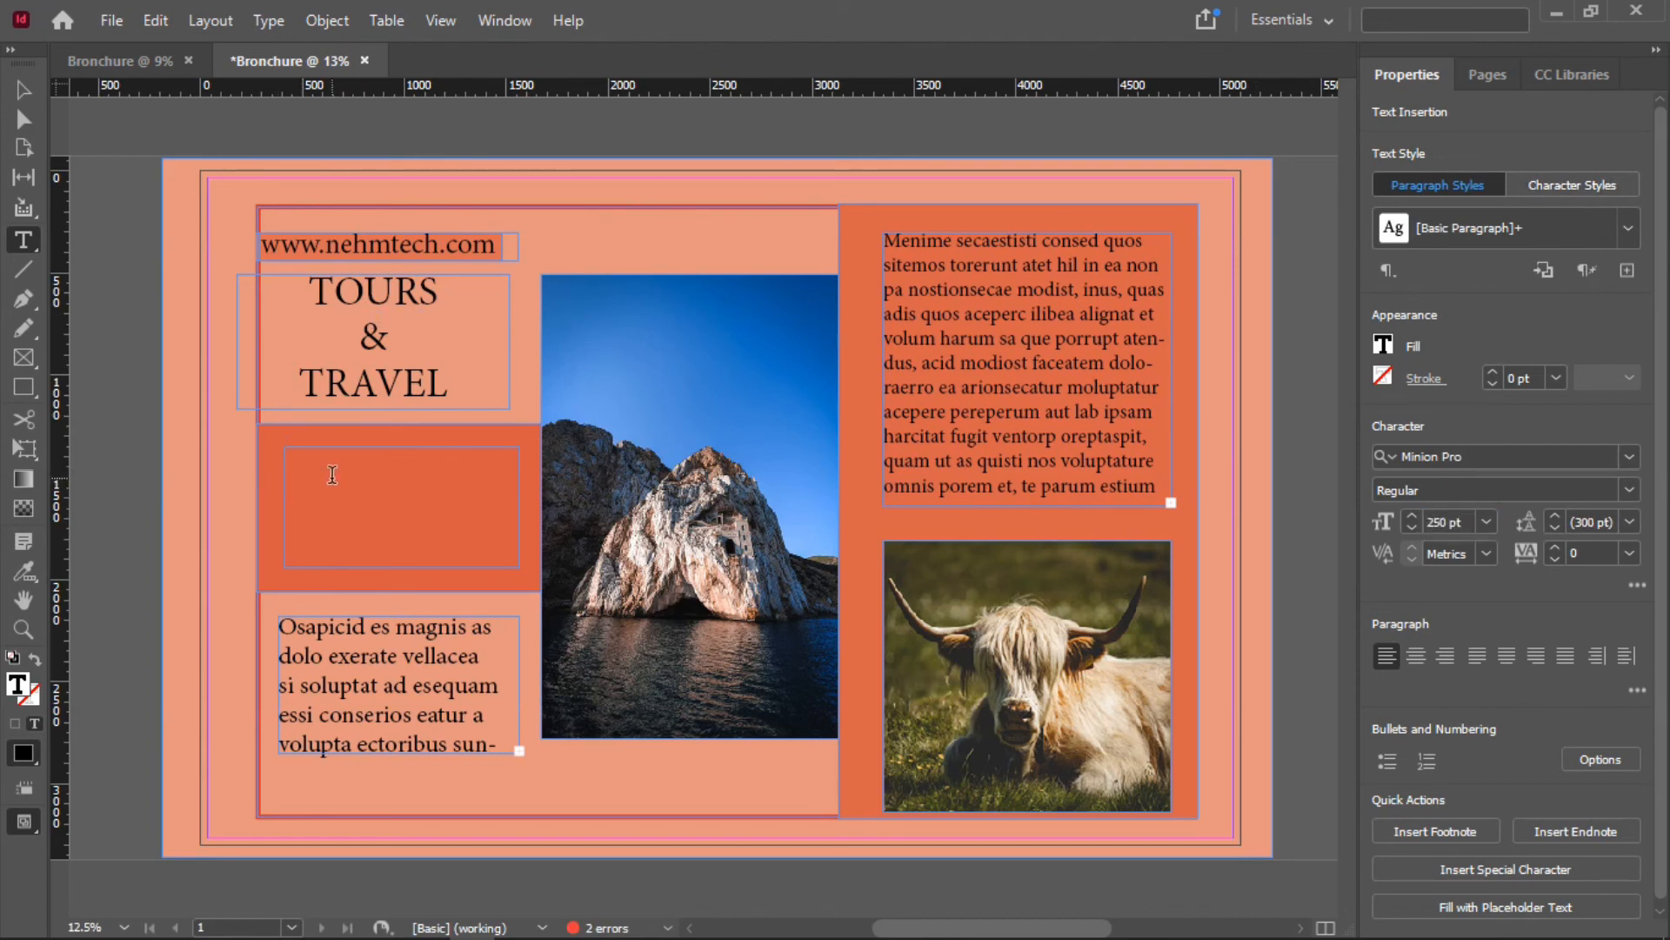
type("VISISB")
key("BackSpace")
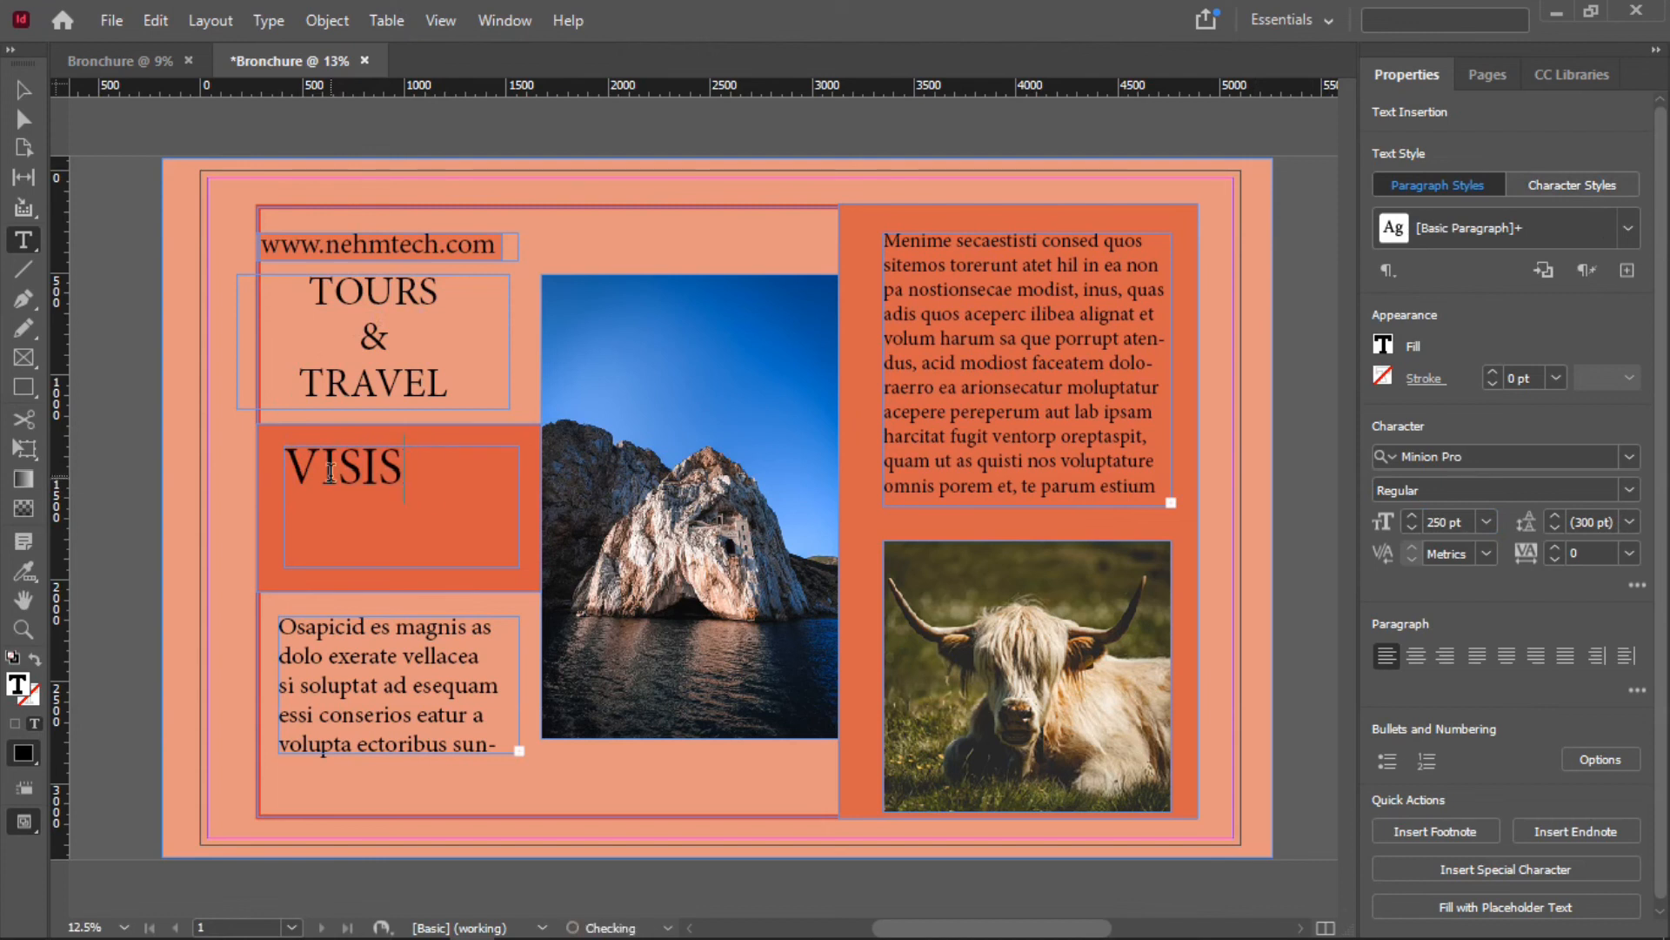
key("BackSpace")
type("T YOUR")
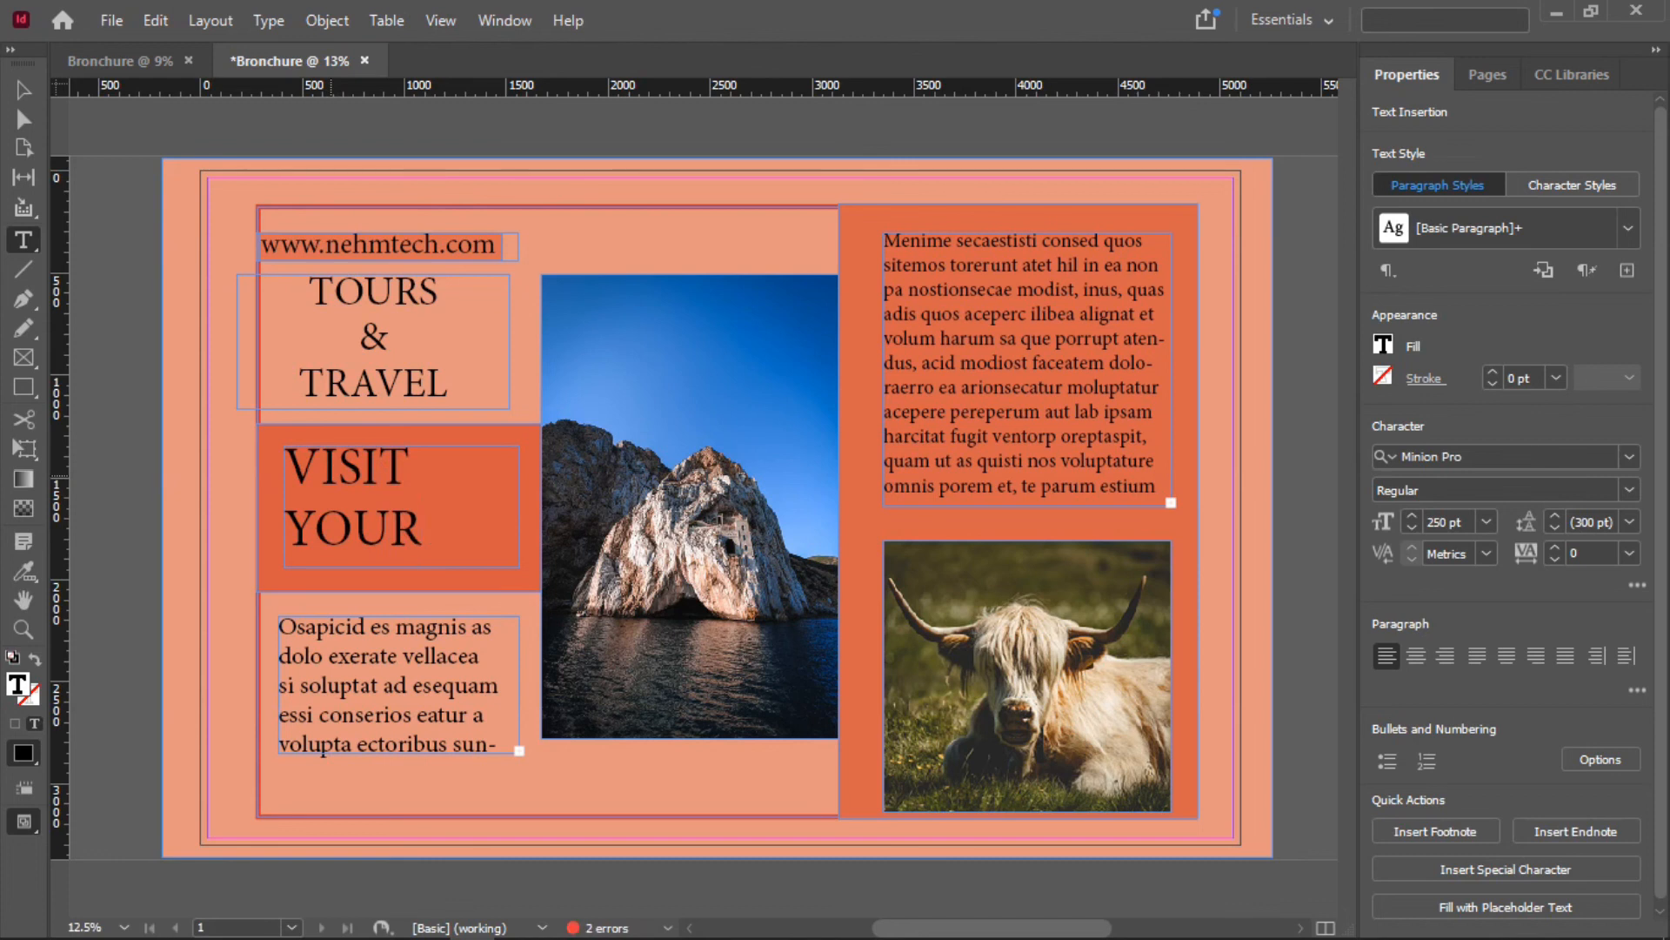
key("BackSpace")
key("BackSpace")
key("BackSpace")
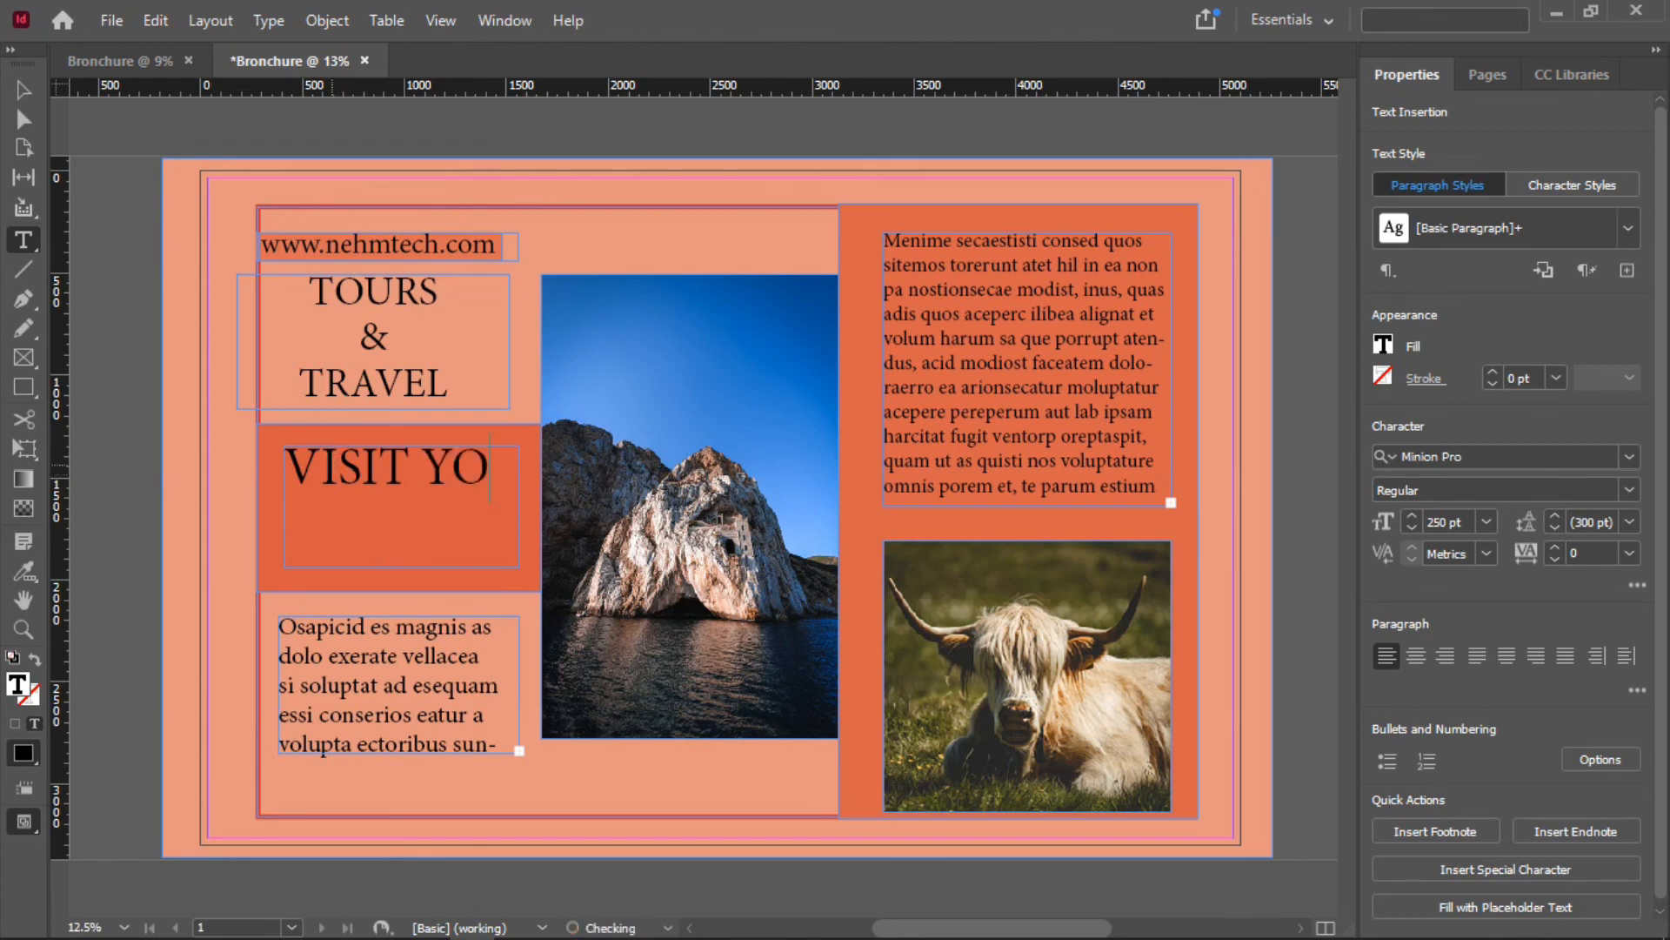
key("BackSpace")
type("YOUR FAV")
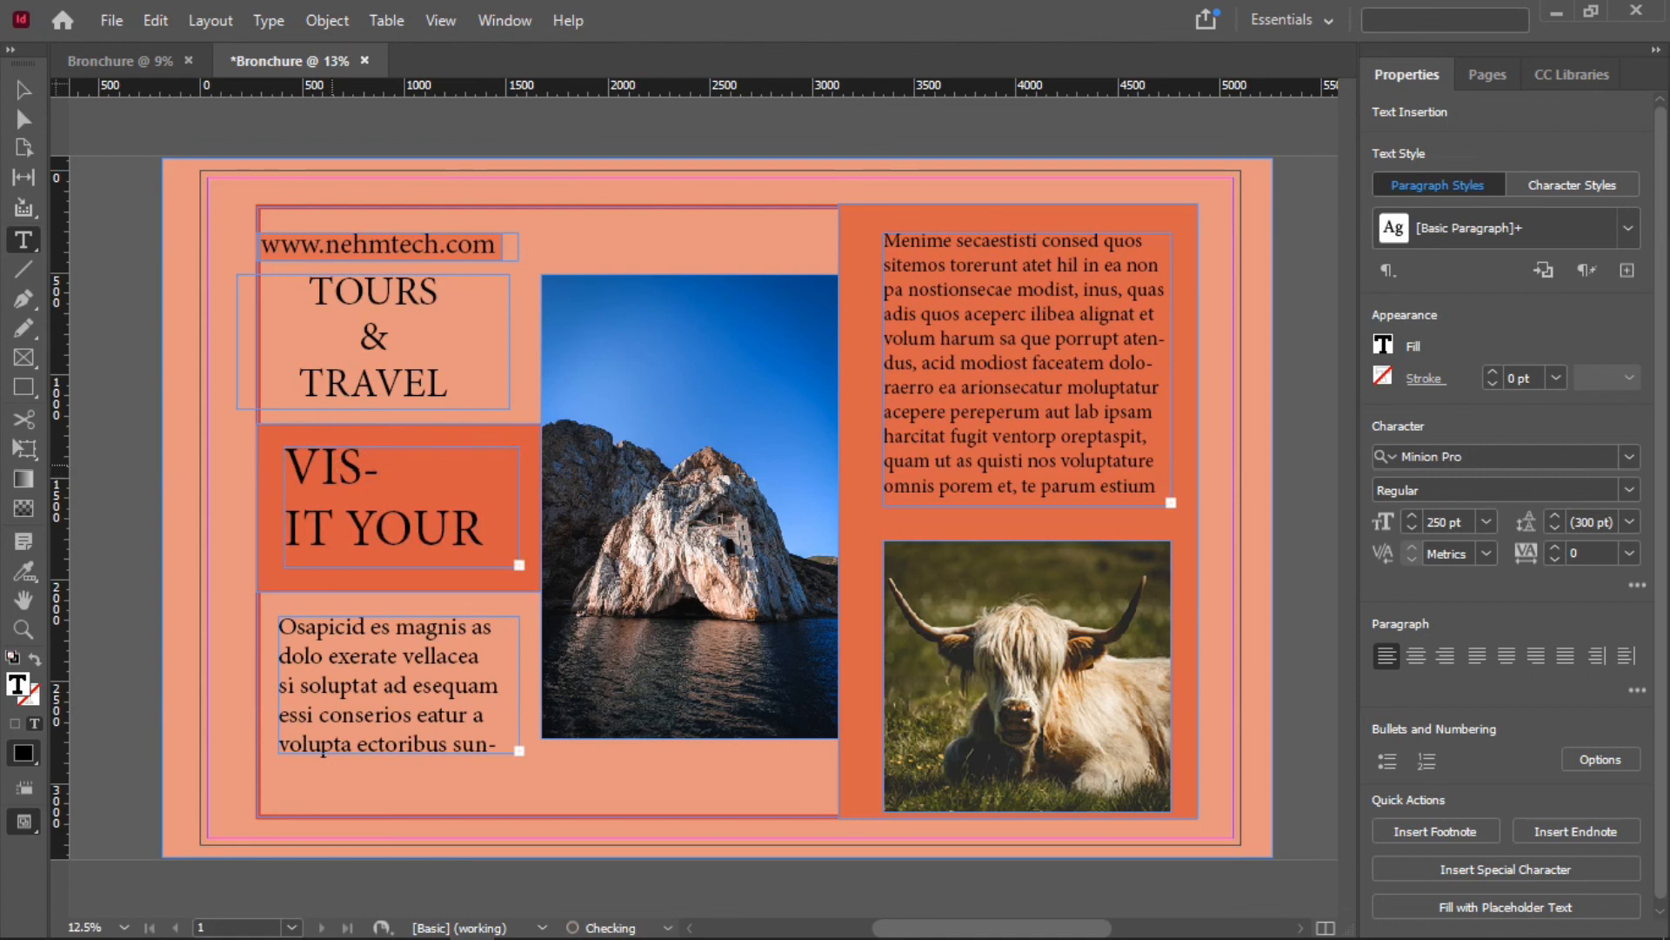
type("OR")
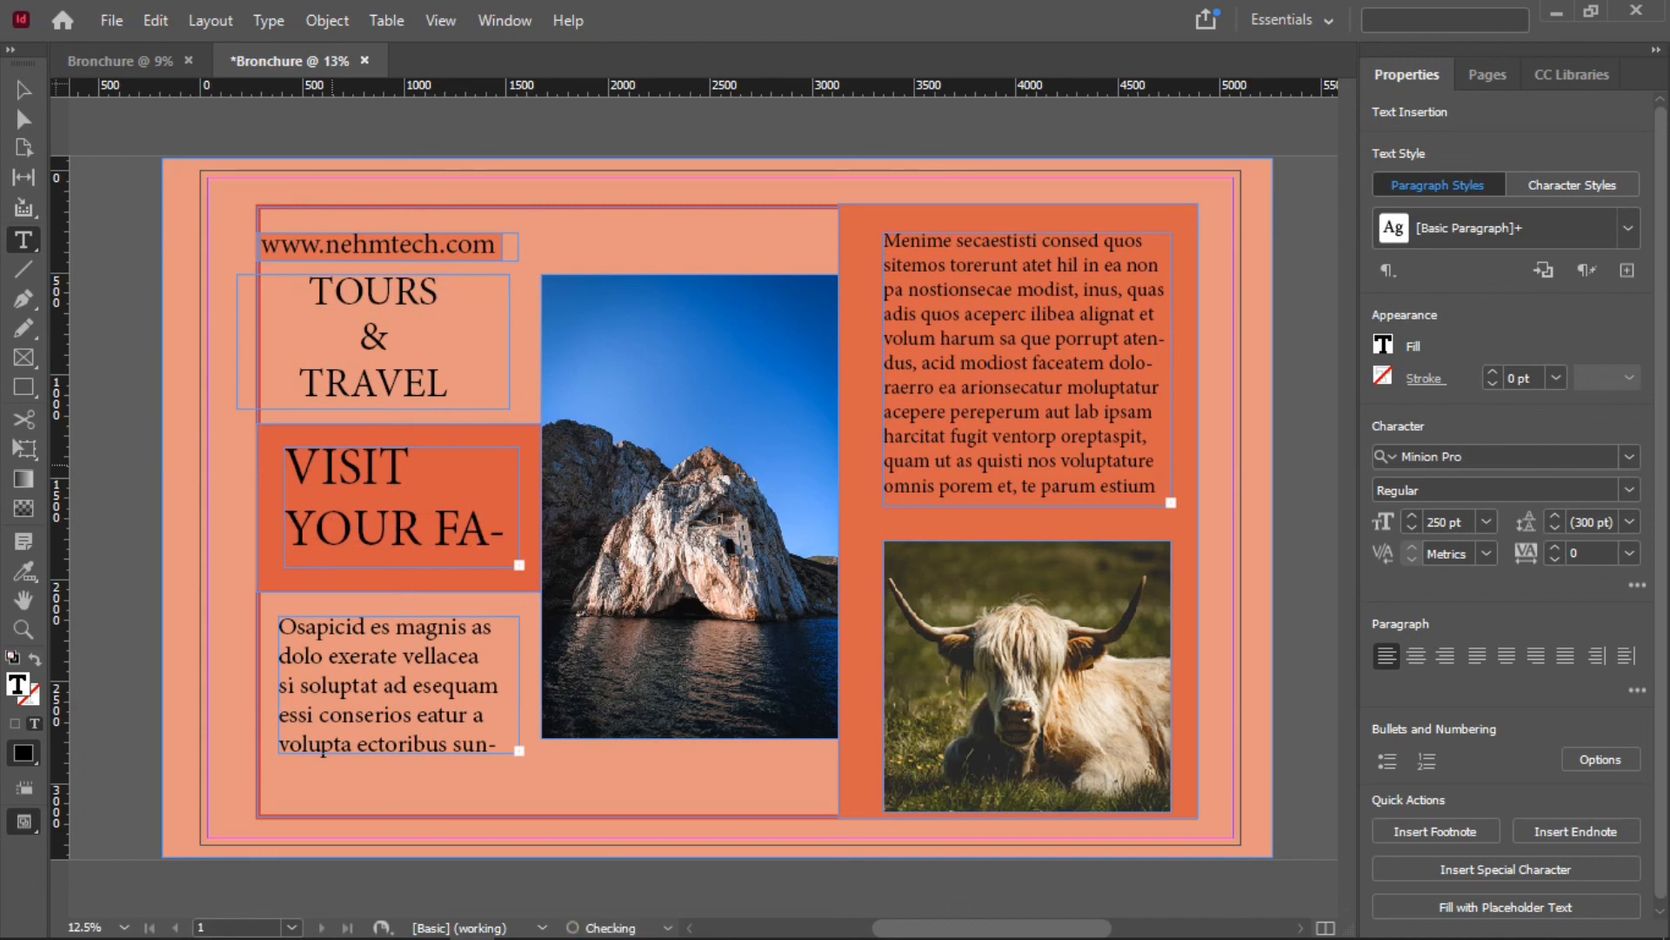
Select the whole slogan in the small orange block and reduce its font size stepwise to 238 pt
key("ctrl+a")
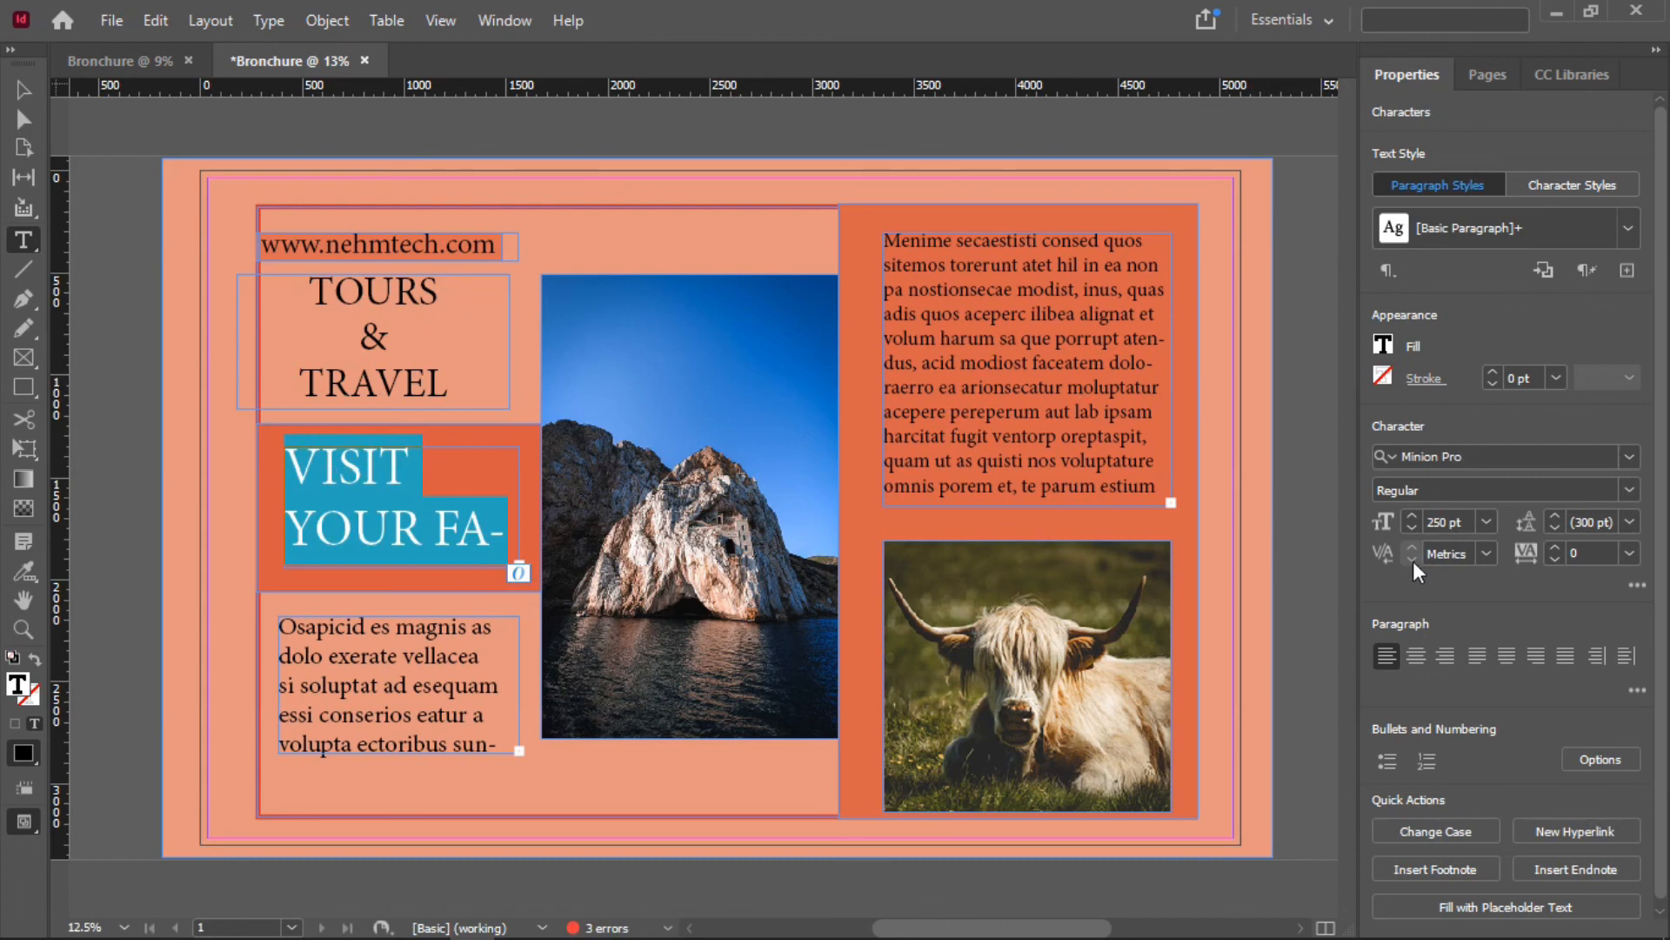
left_click(1411, 526)
left_click(1411, 525)
left_click(1412, 524)
left_click(1411, 524)
left_click(1411, 524)
left_click(1411, 524)
left_click(1411, 524)
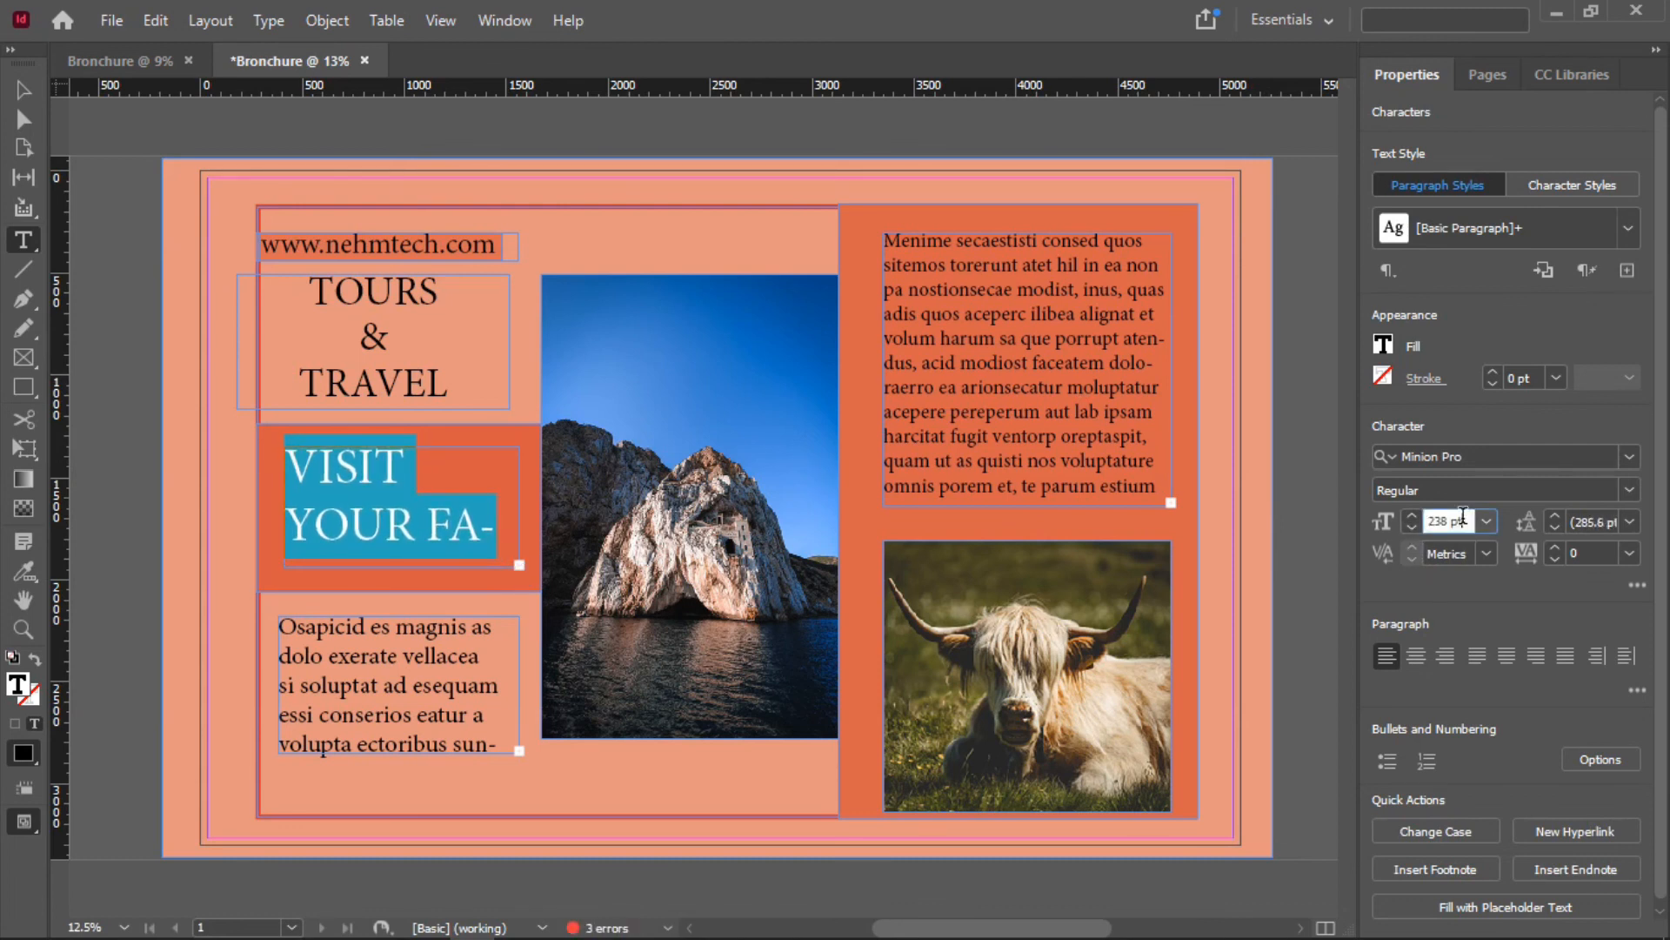
Set the selected slogan's font size to 150 pt
left_click(1486, 522)
left_click(1468, 519)
key("BackSpace")
key("BackSpace")
key("BackSpace")
key("BackSpace")
key("BackSpace")
type("150")
key("shift+Tab")
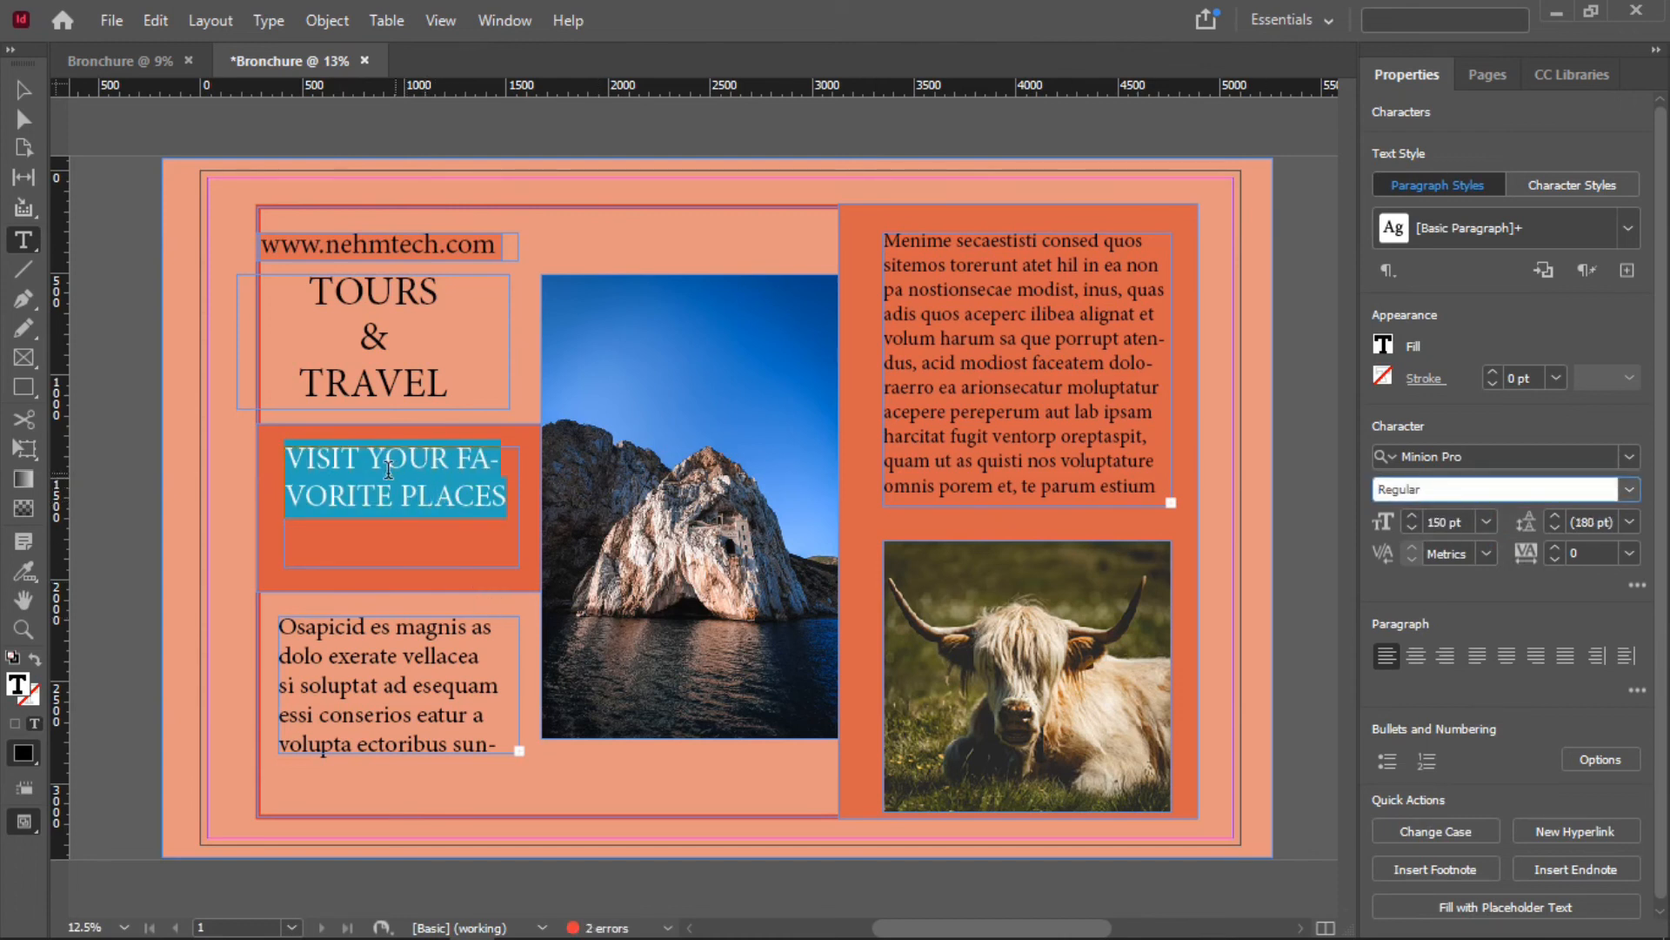
Break the slogan into the lines "VISIT YOUR", "FAVORITE" and "PLACES", and justify it with the last line centred
left_click(460, 461)
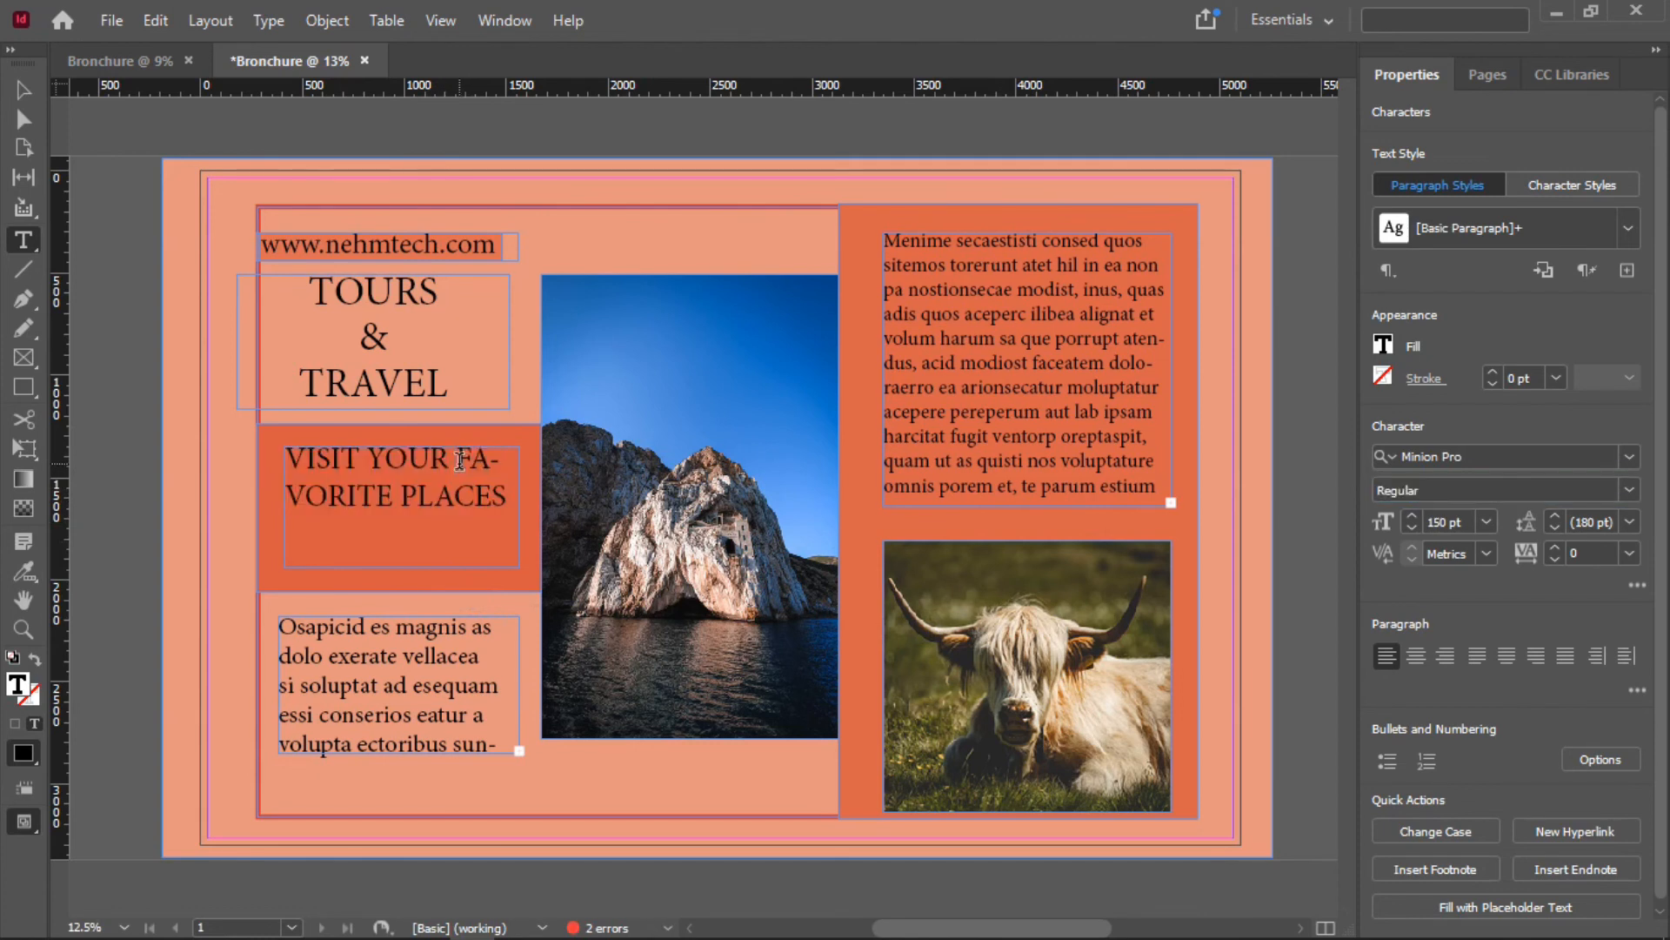
key("shift+Return")
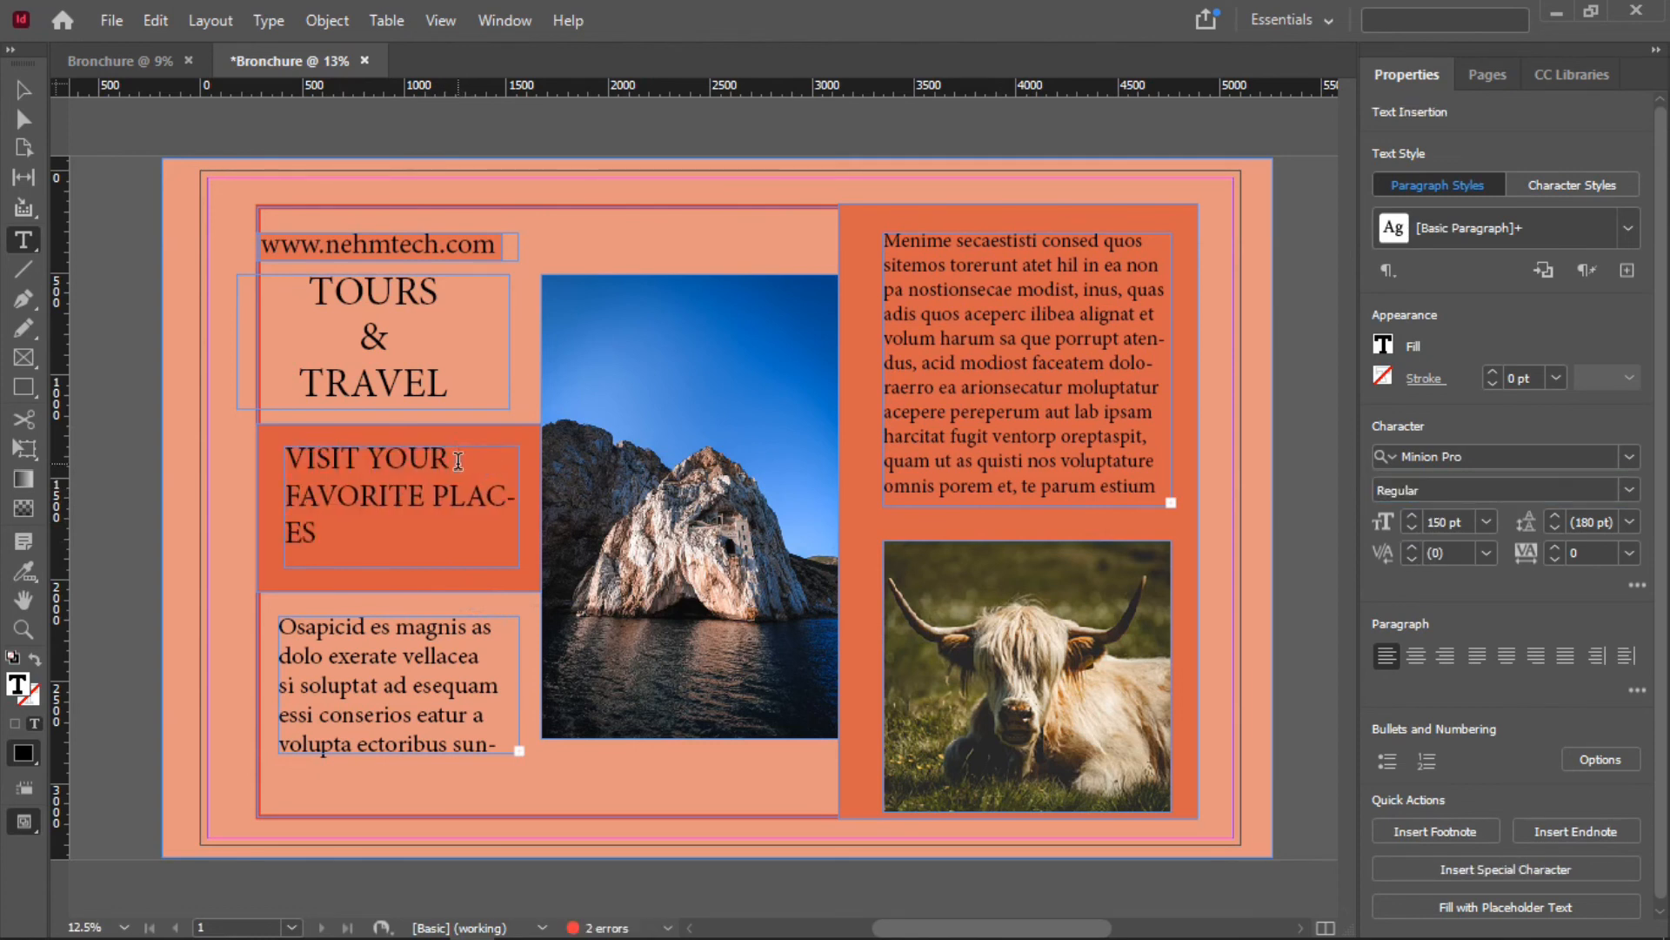
left_click(435, 497)
key("shift+Return")
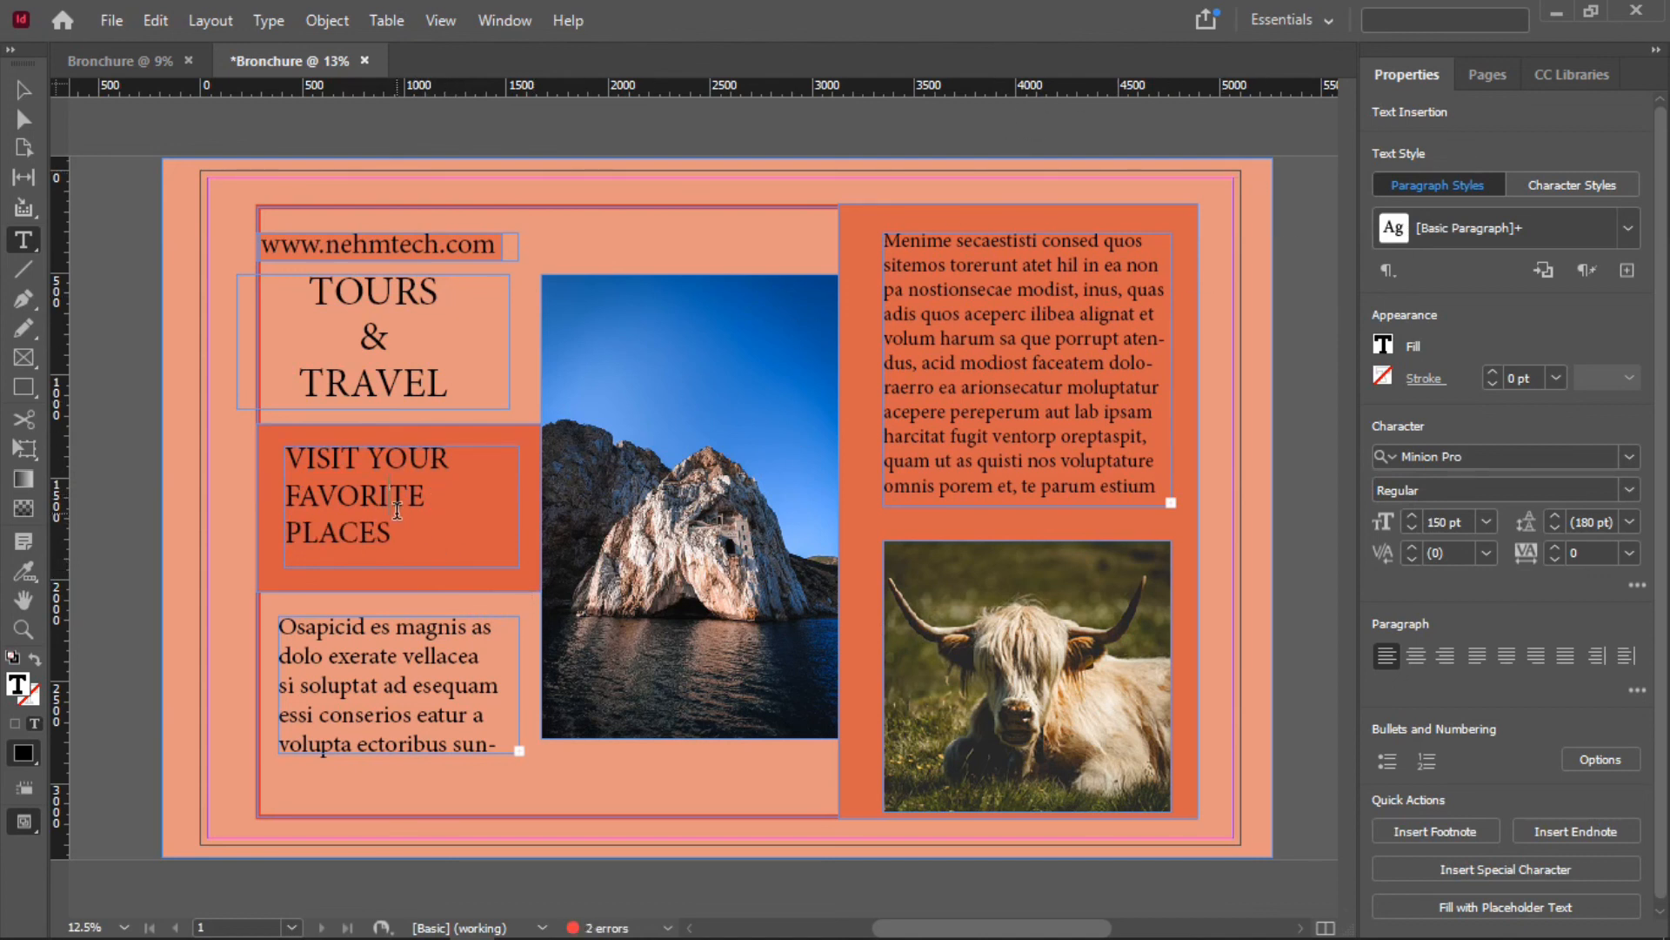
key("ctrl+a")
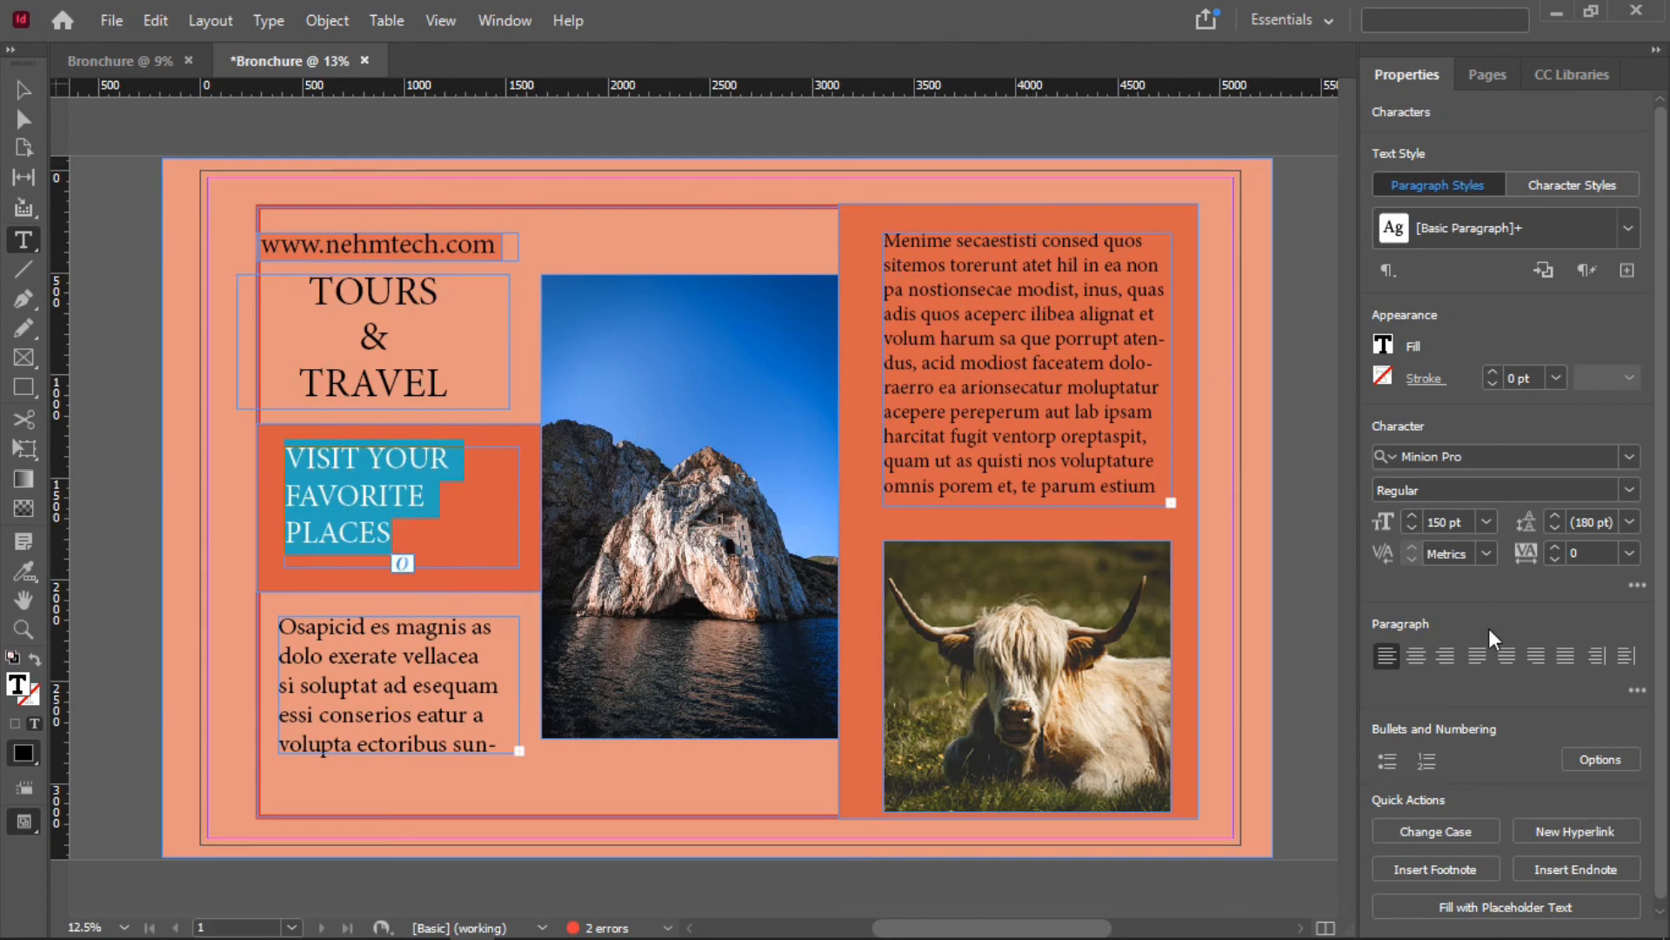
left_click(1508, 657)
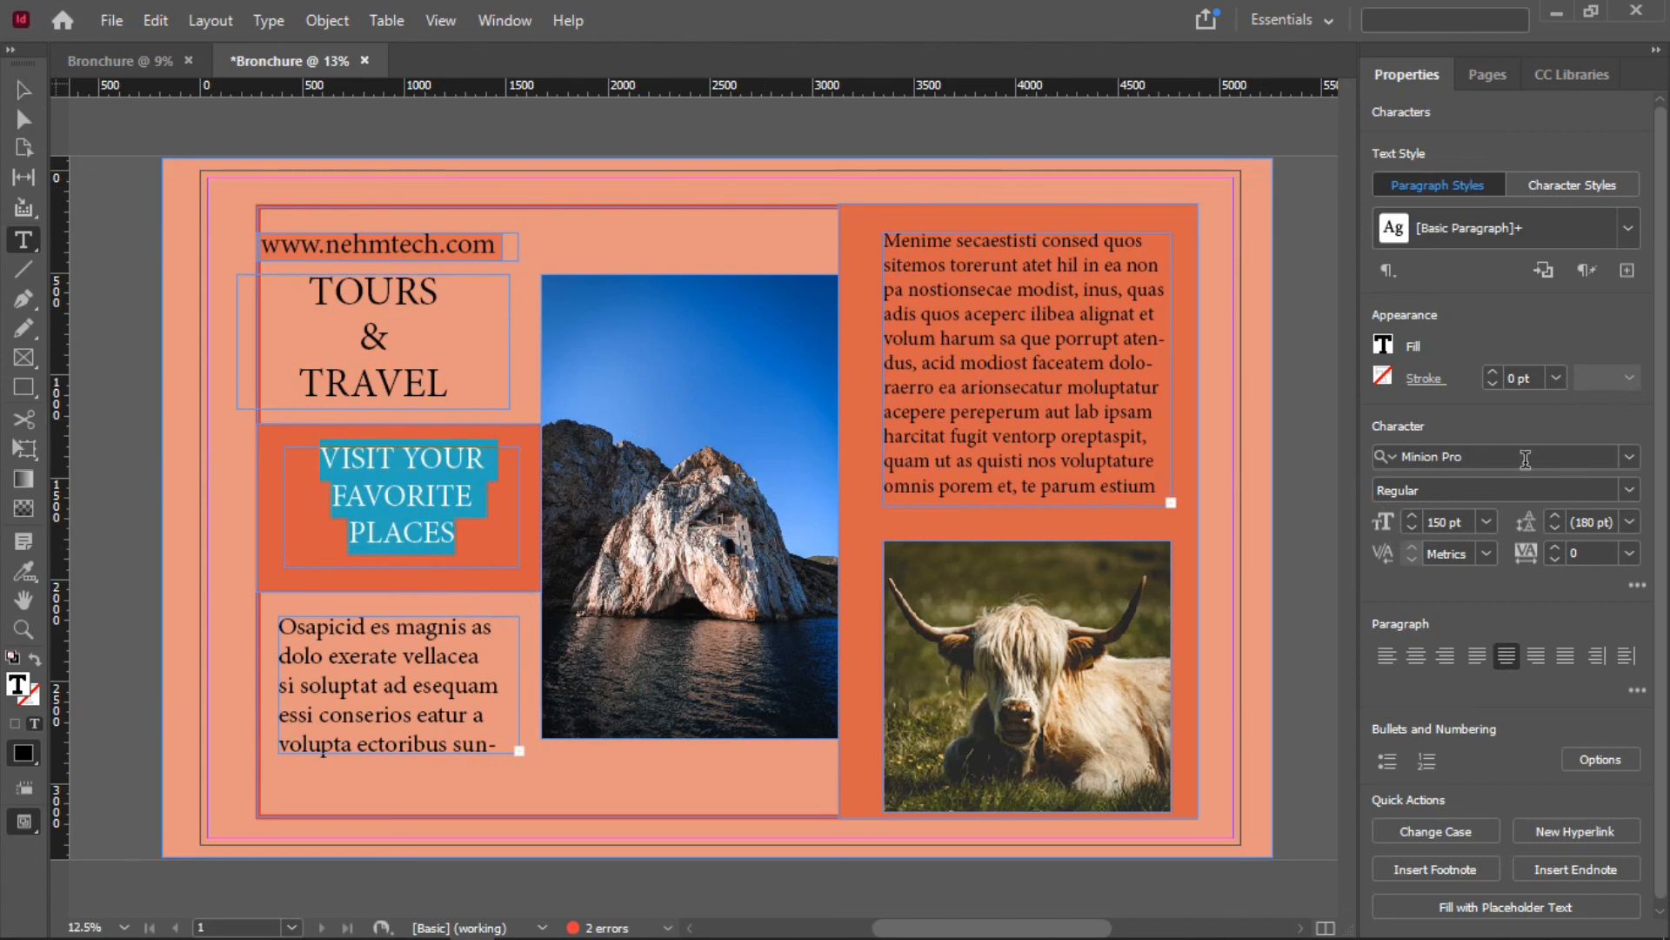
Set the slogan's font to Algerian and move its text frame to about X 330.5 px, Y 1355 px
left_click(1633, 457)
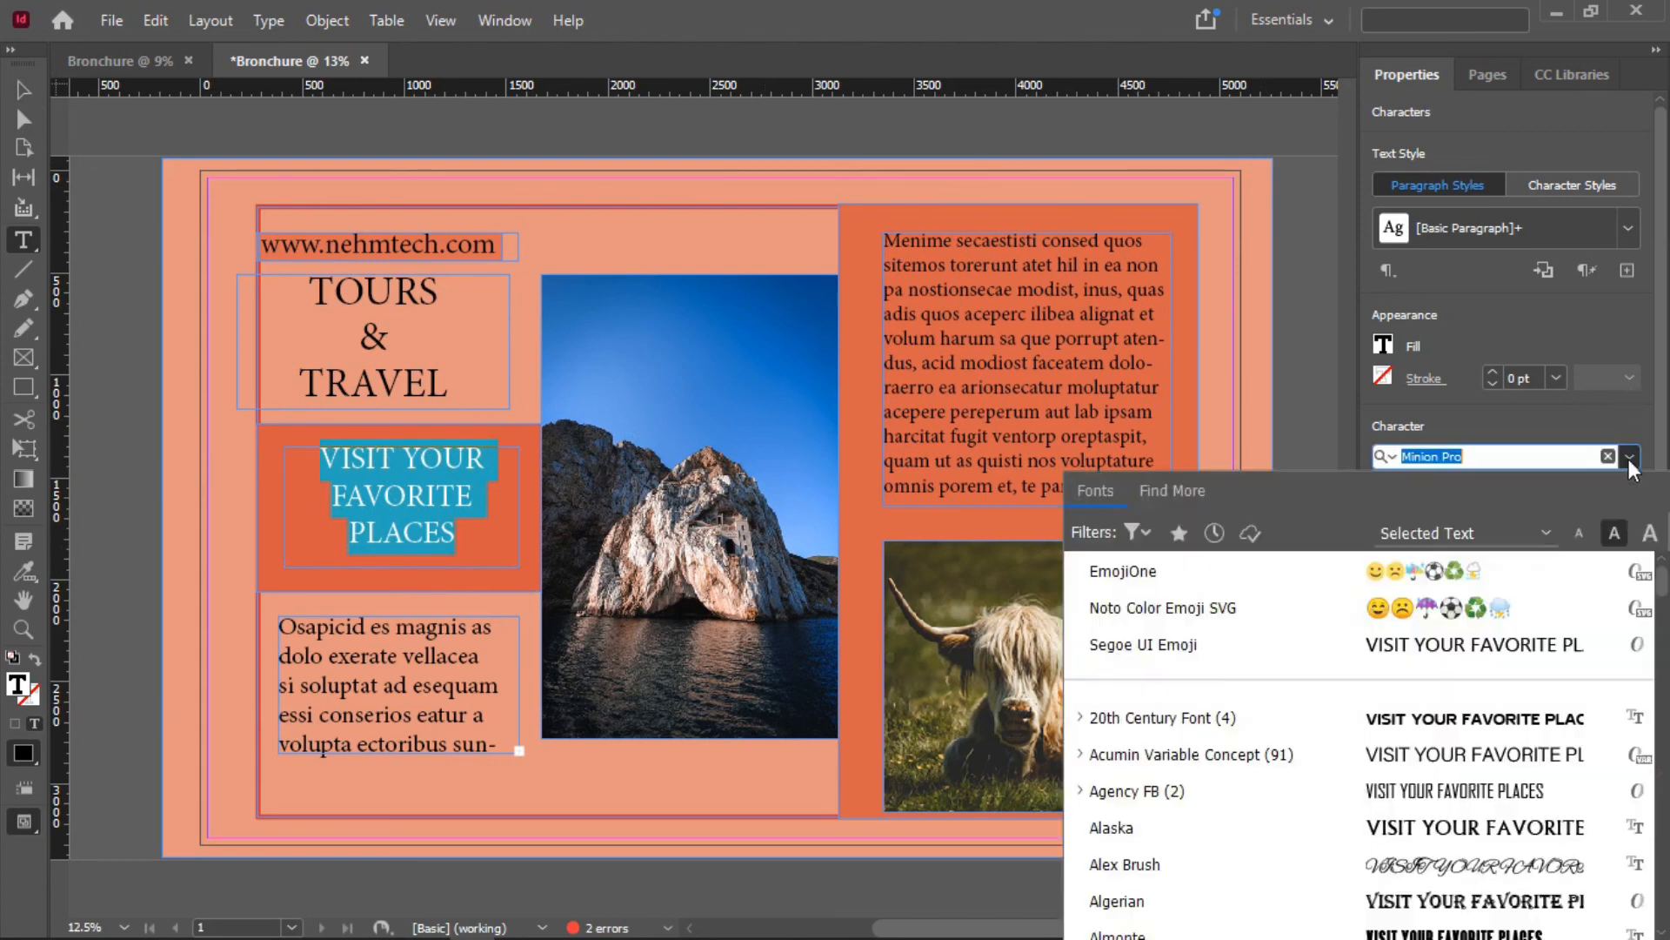
scroll(1493, 703, "down", 1)
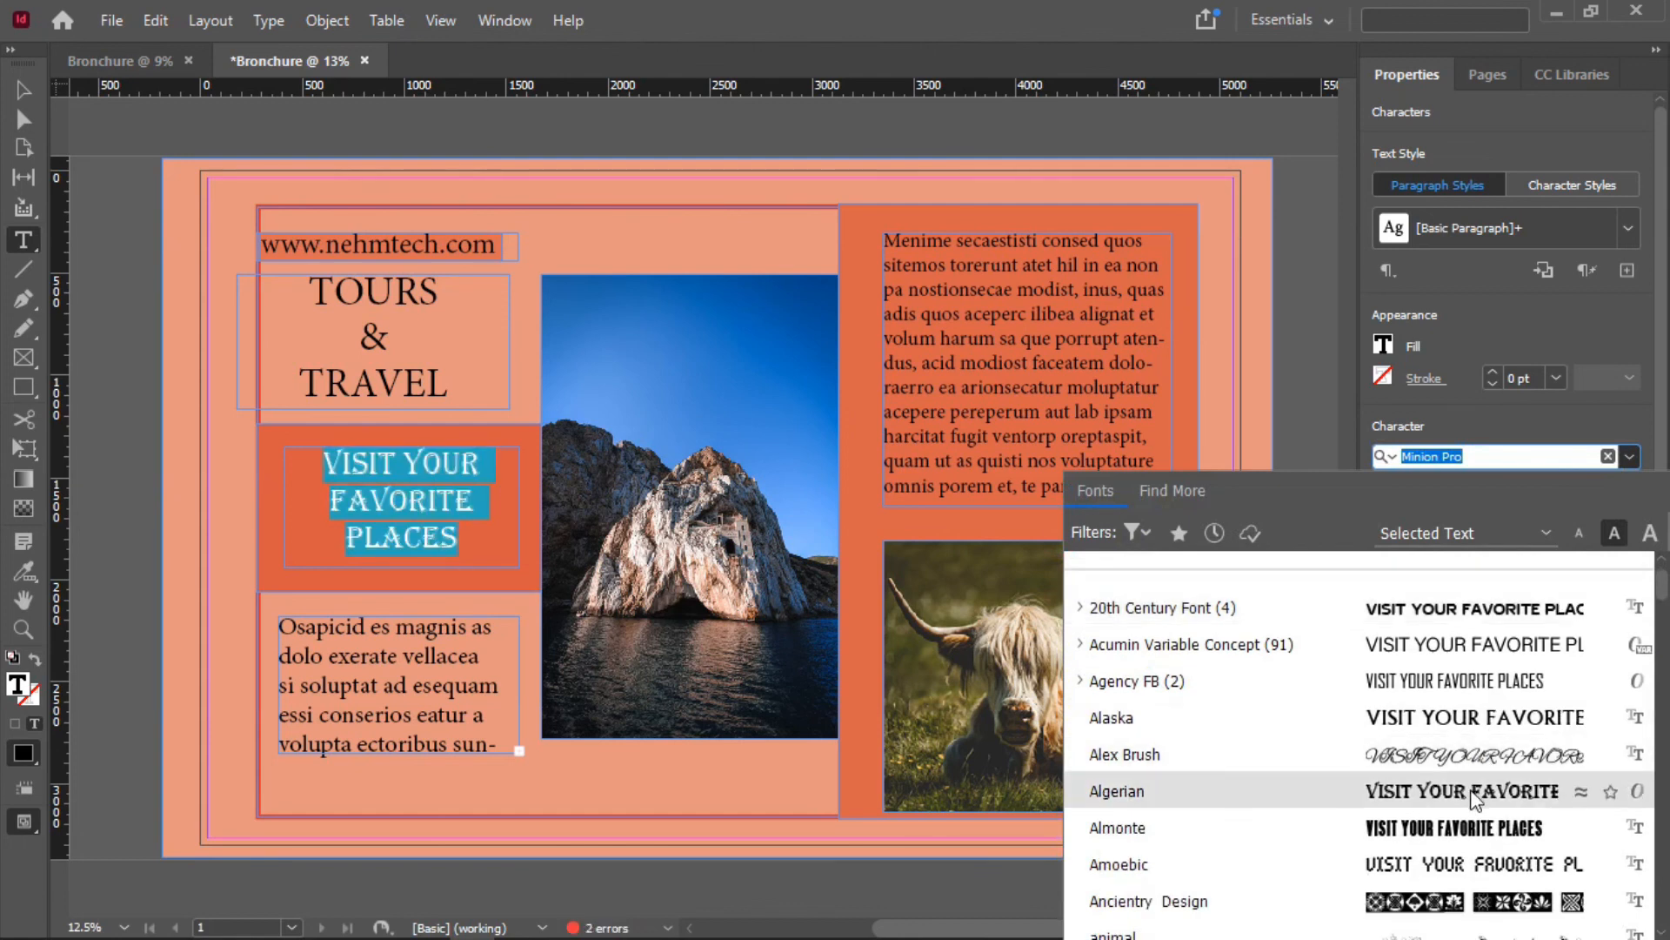
left_click(1476, 792)
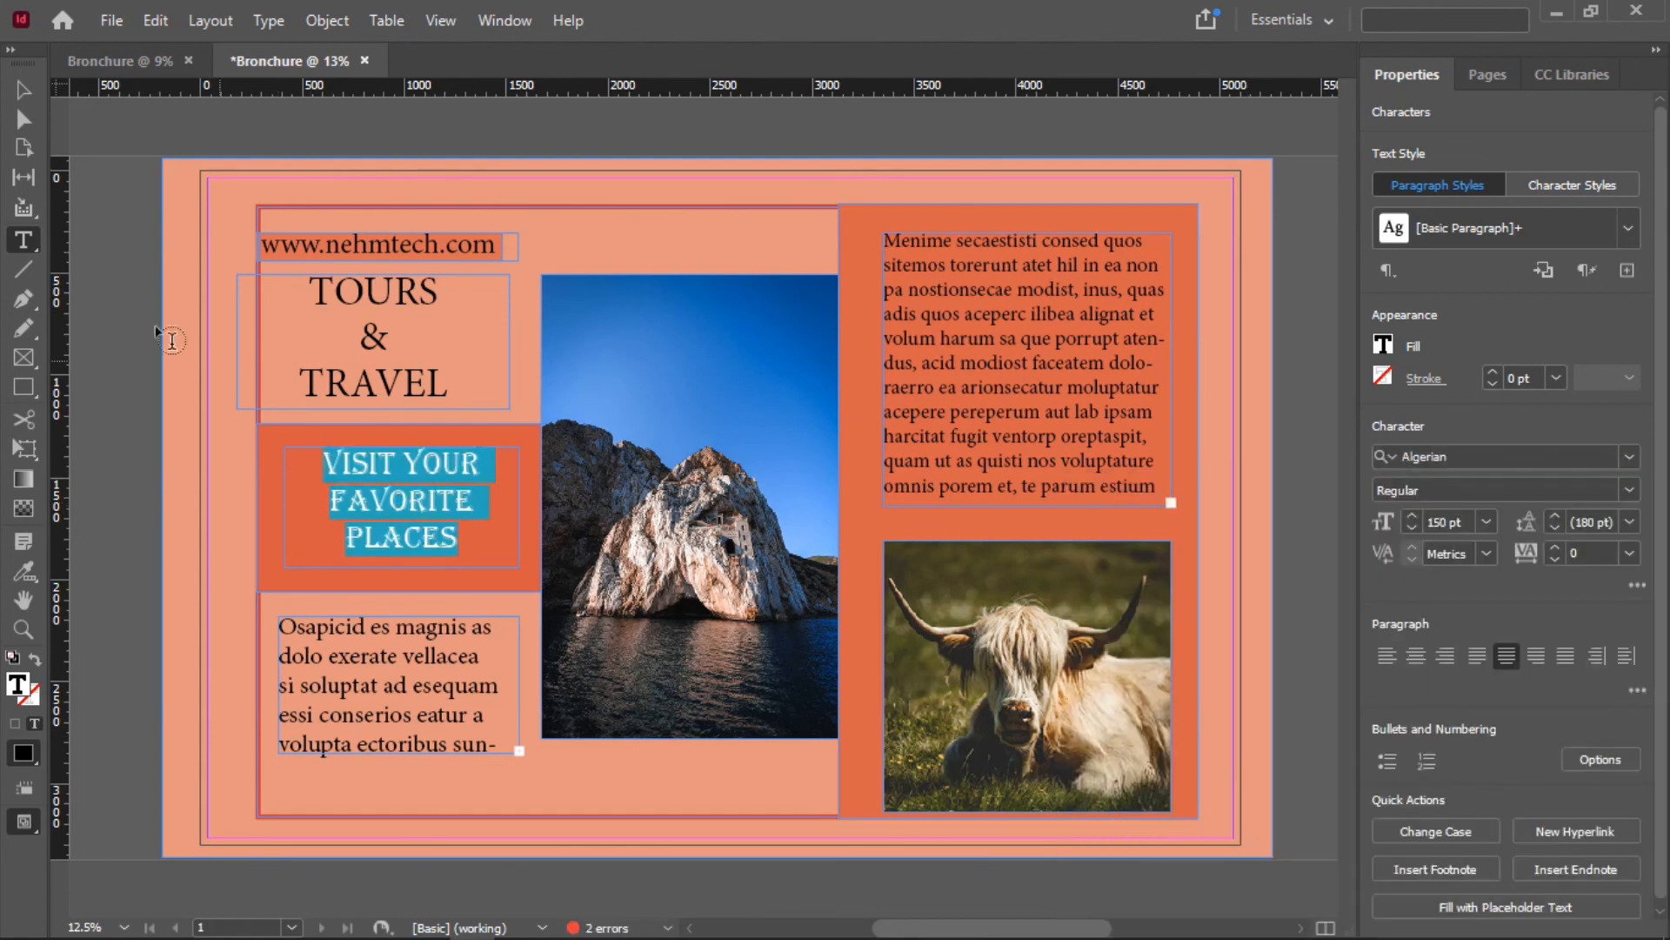
left_click(24, 90)
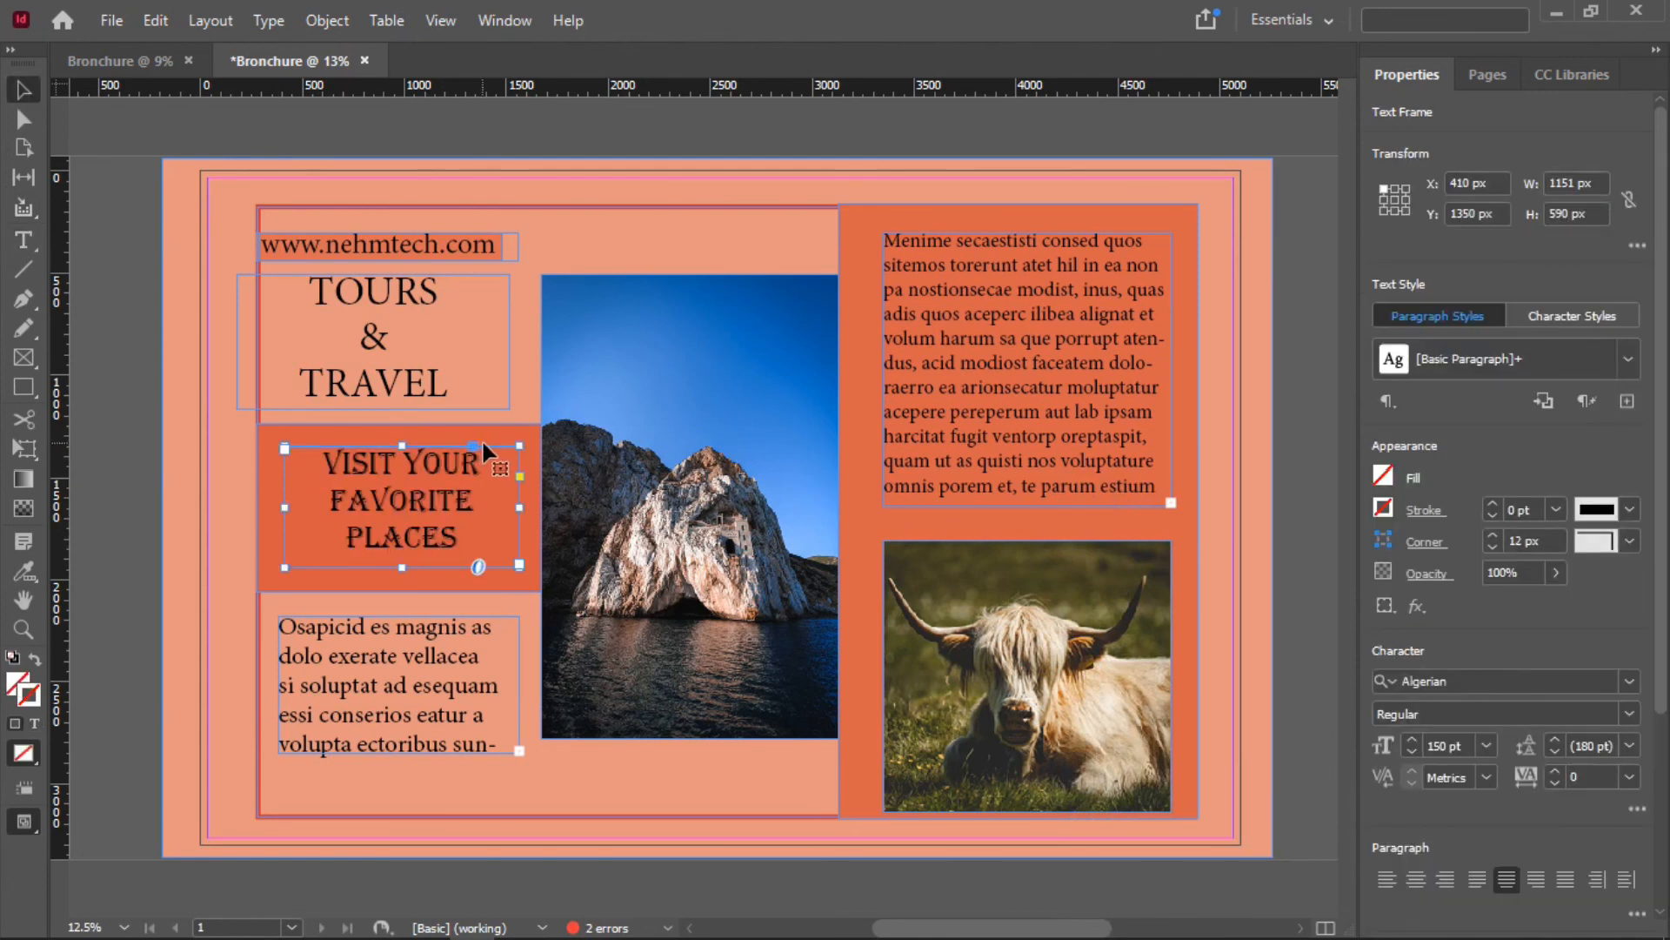
left_click_drag(482, 439, 467, 440)
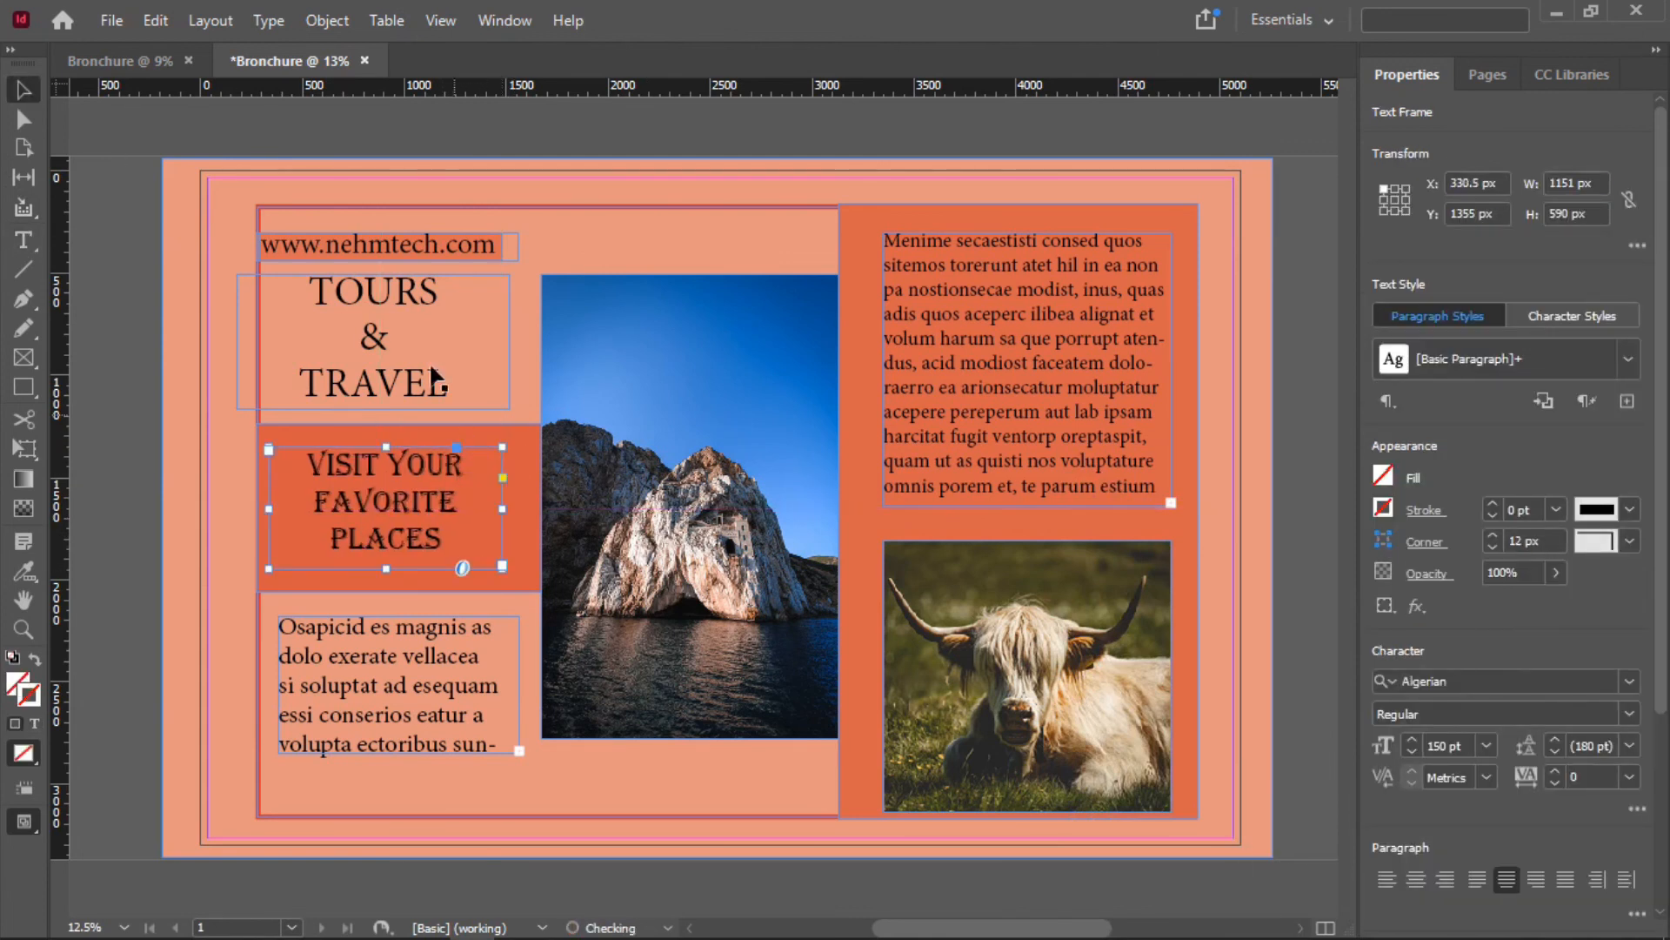
Select the whole "TOURS & TRAVEL" heading and change its font to Monoton
double_click(374, 372)
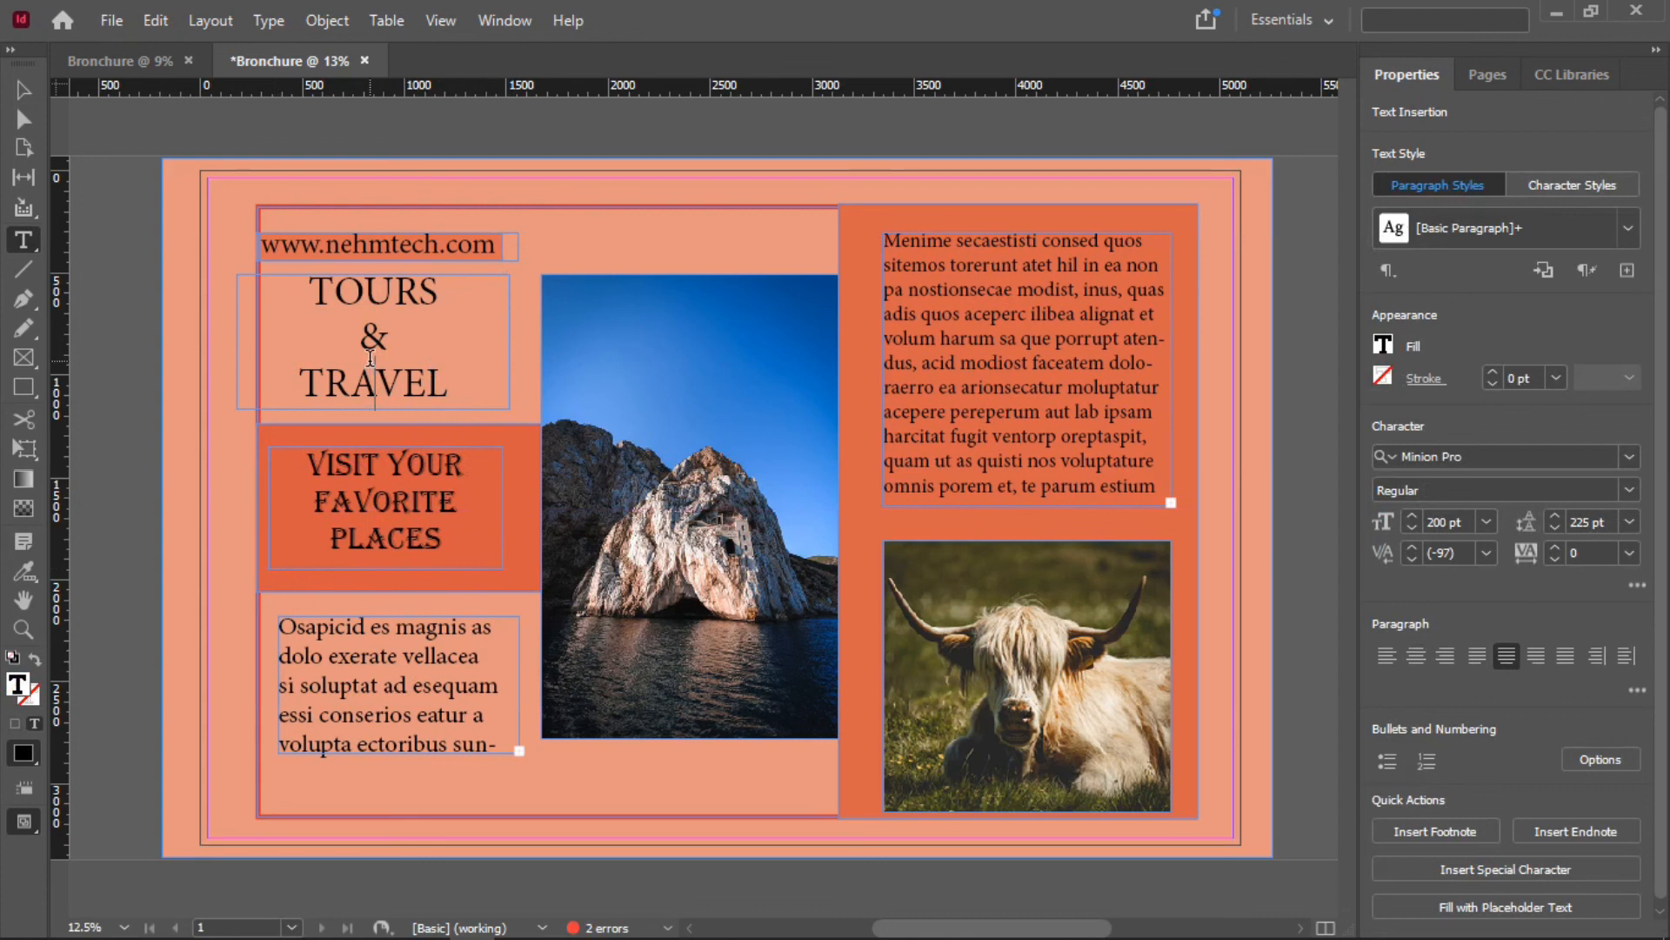
type("A")
key("ctrl+a")
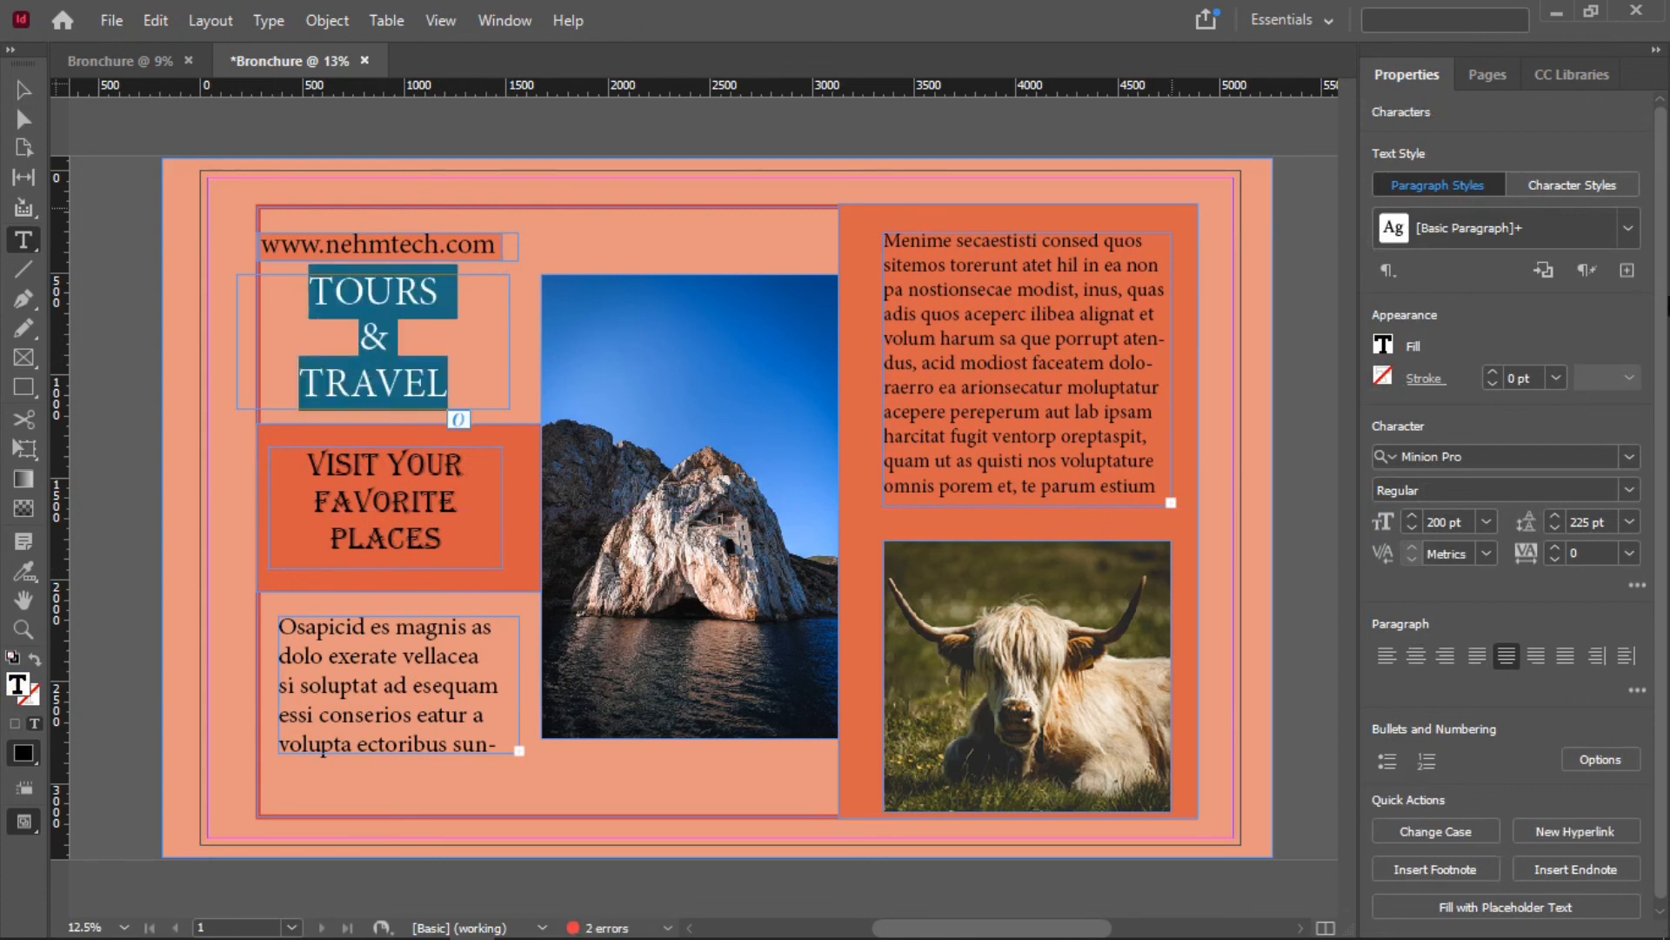
left_click(1627, 457)
scroll(1418, 619, "down", 2)
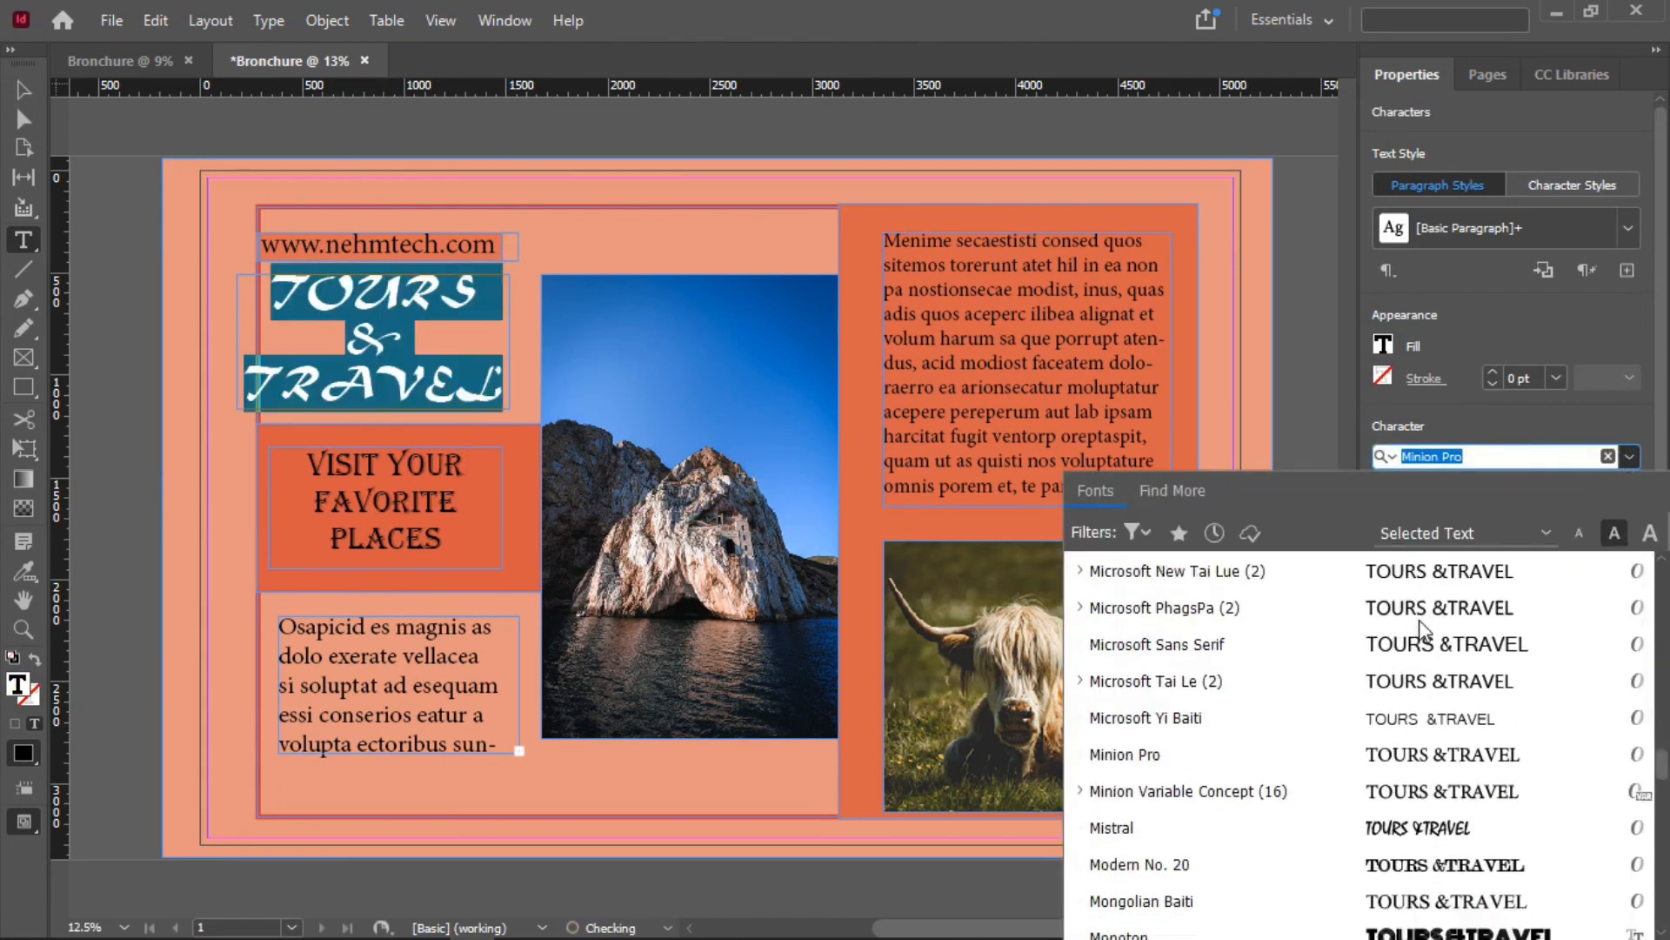
scroll(1418, 620, "down", 1)
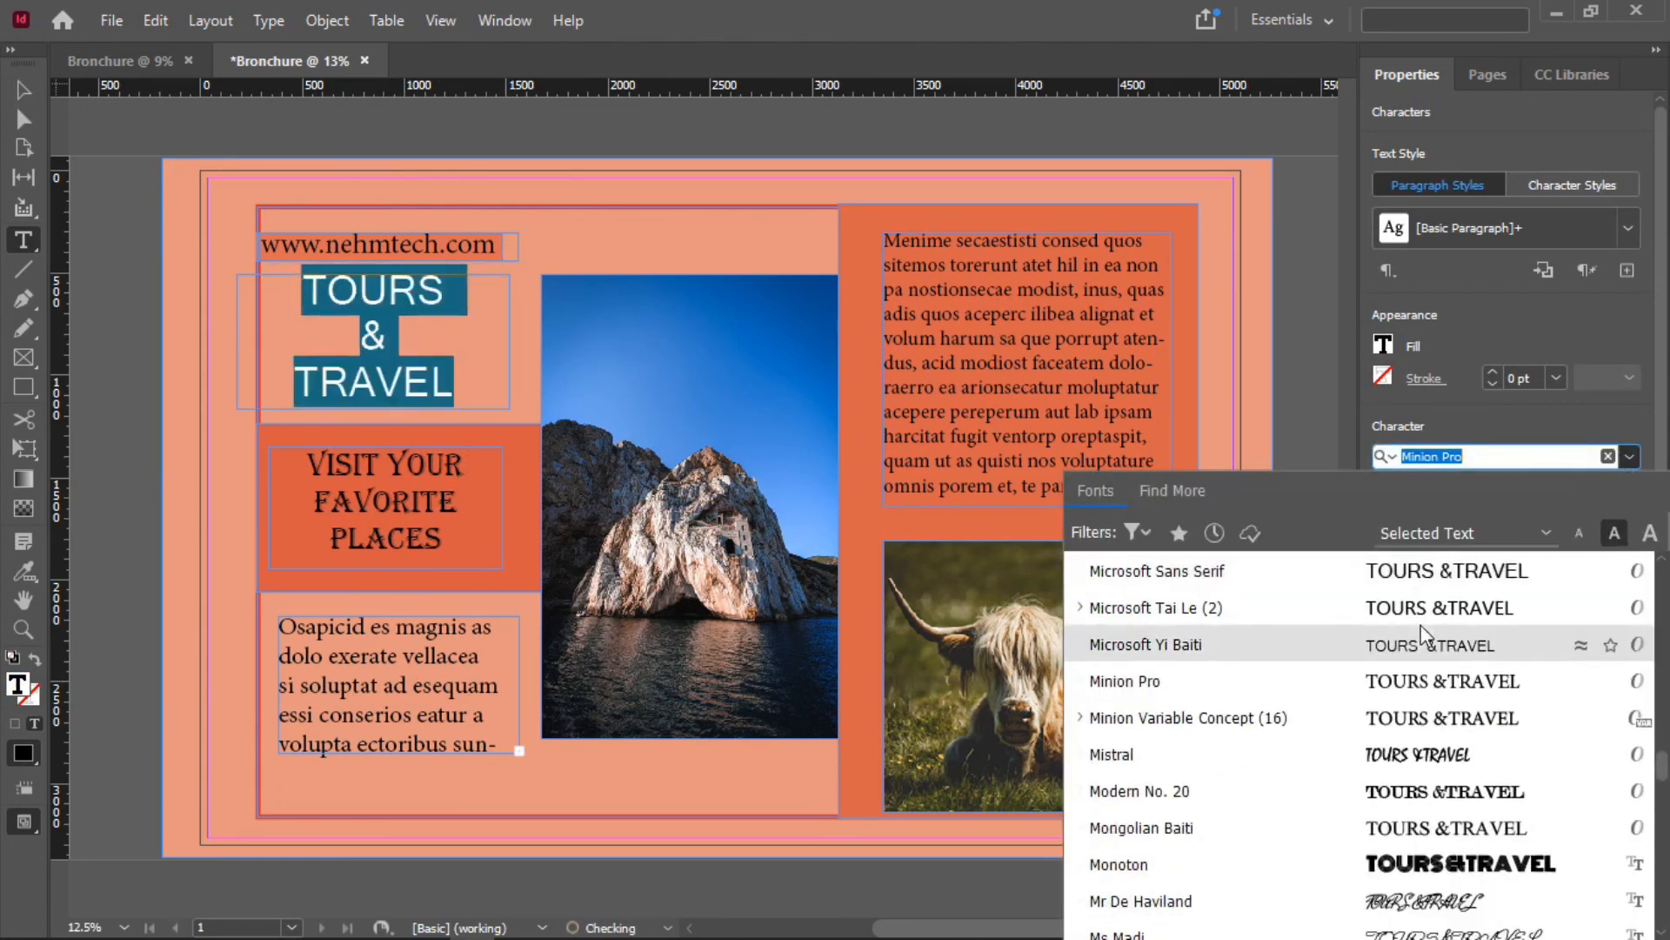
left_click(1493, 874)
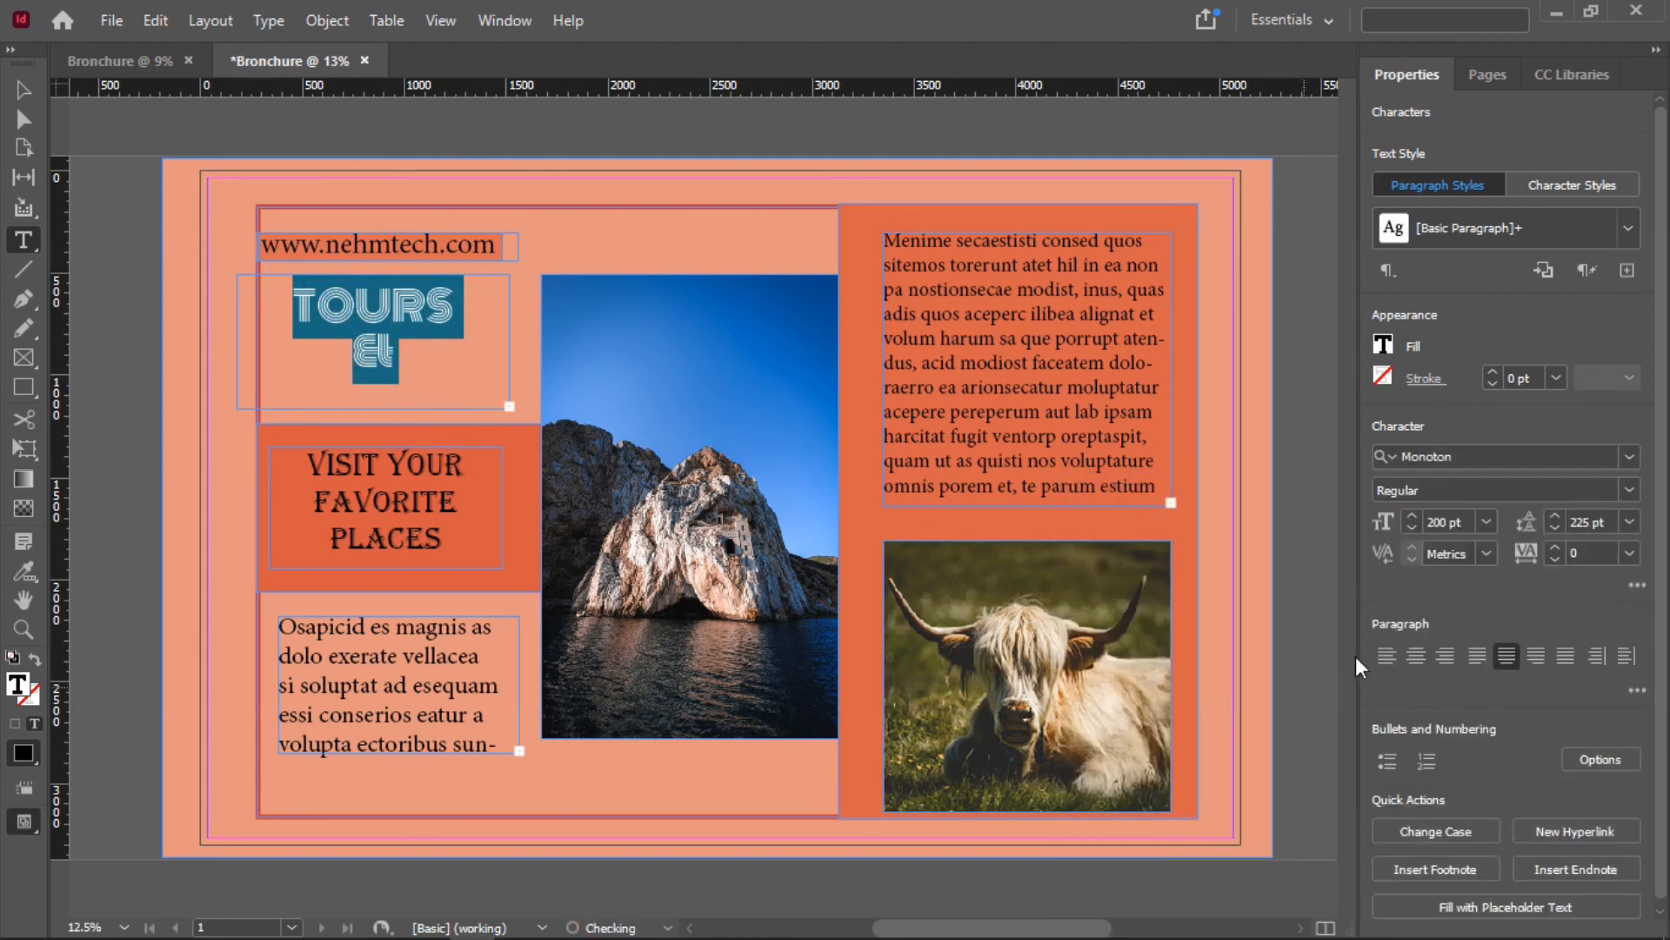
Reduce the "TOURS & TRAVEL" heading's font size to 180 pt and deselect the text
left_click(1412, 527)
left_click(1412, 527)
left_click(1412, 527)
left_click(1412, 528)
left_click(1412, 526)
left_click(1413, 525)
left_click(1413, 526)
left_click(1413, 524)
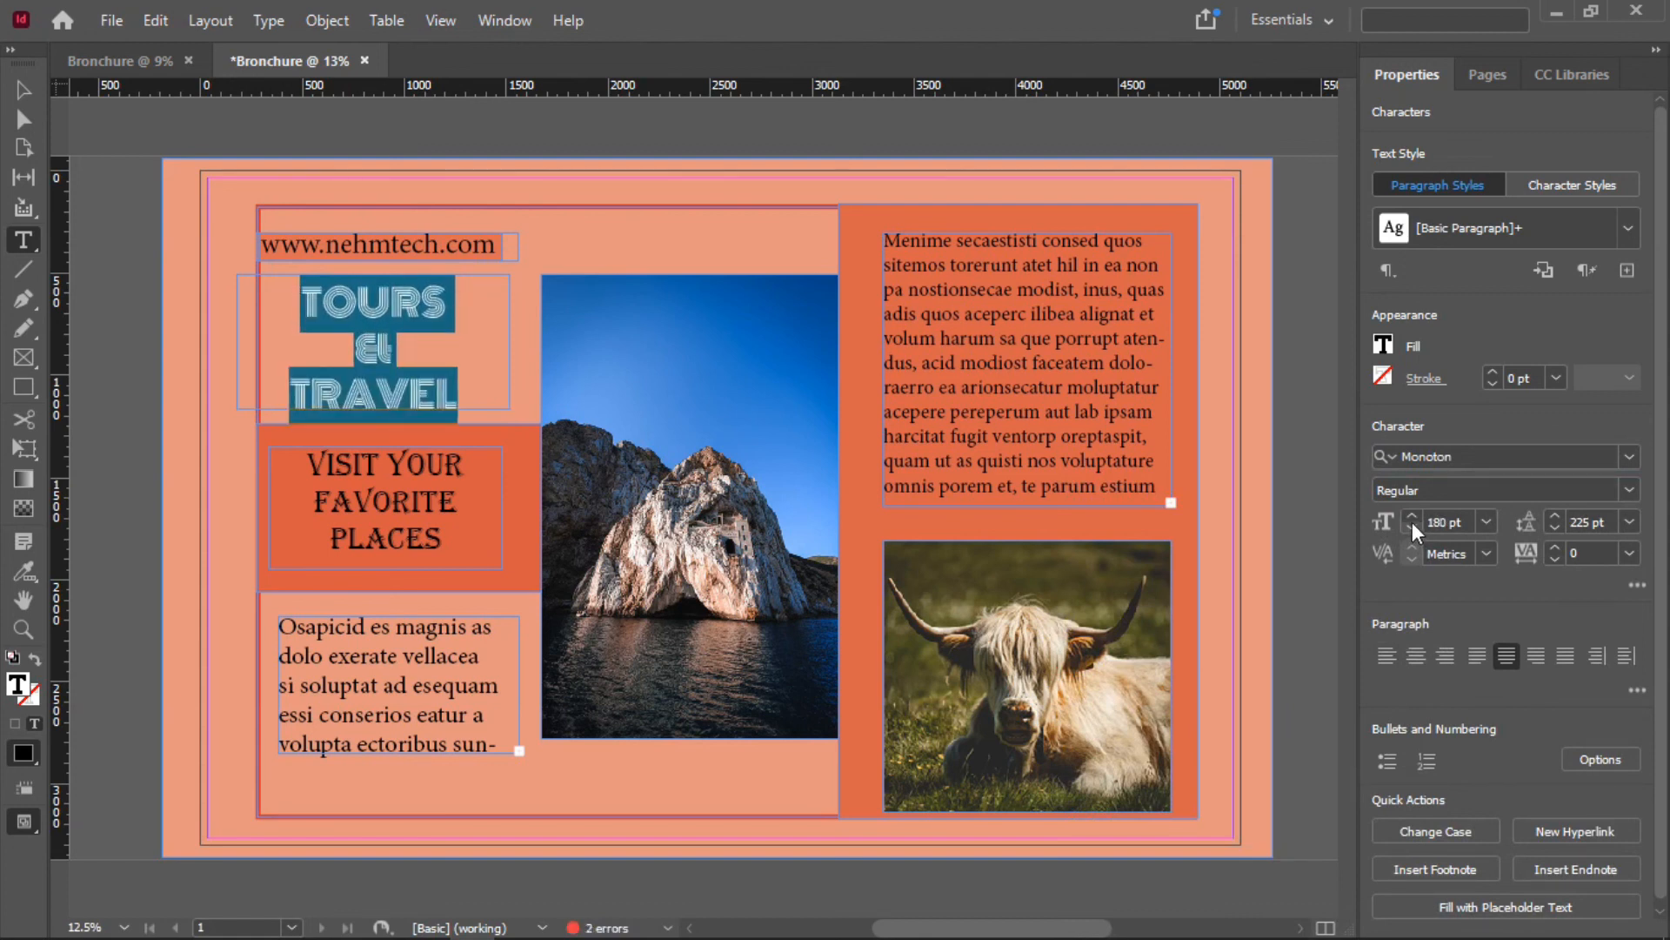
left_click(444, 383)
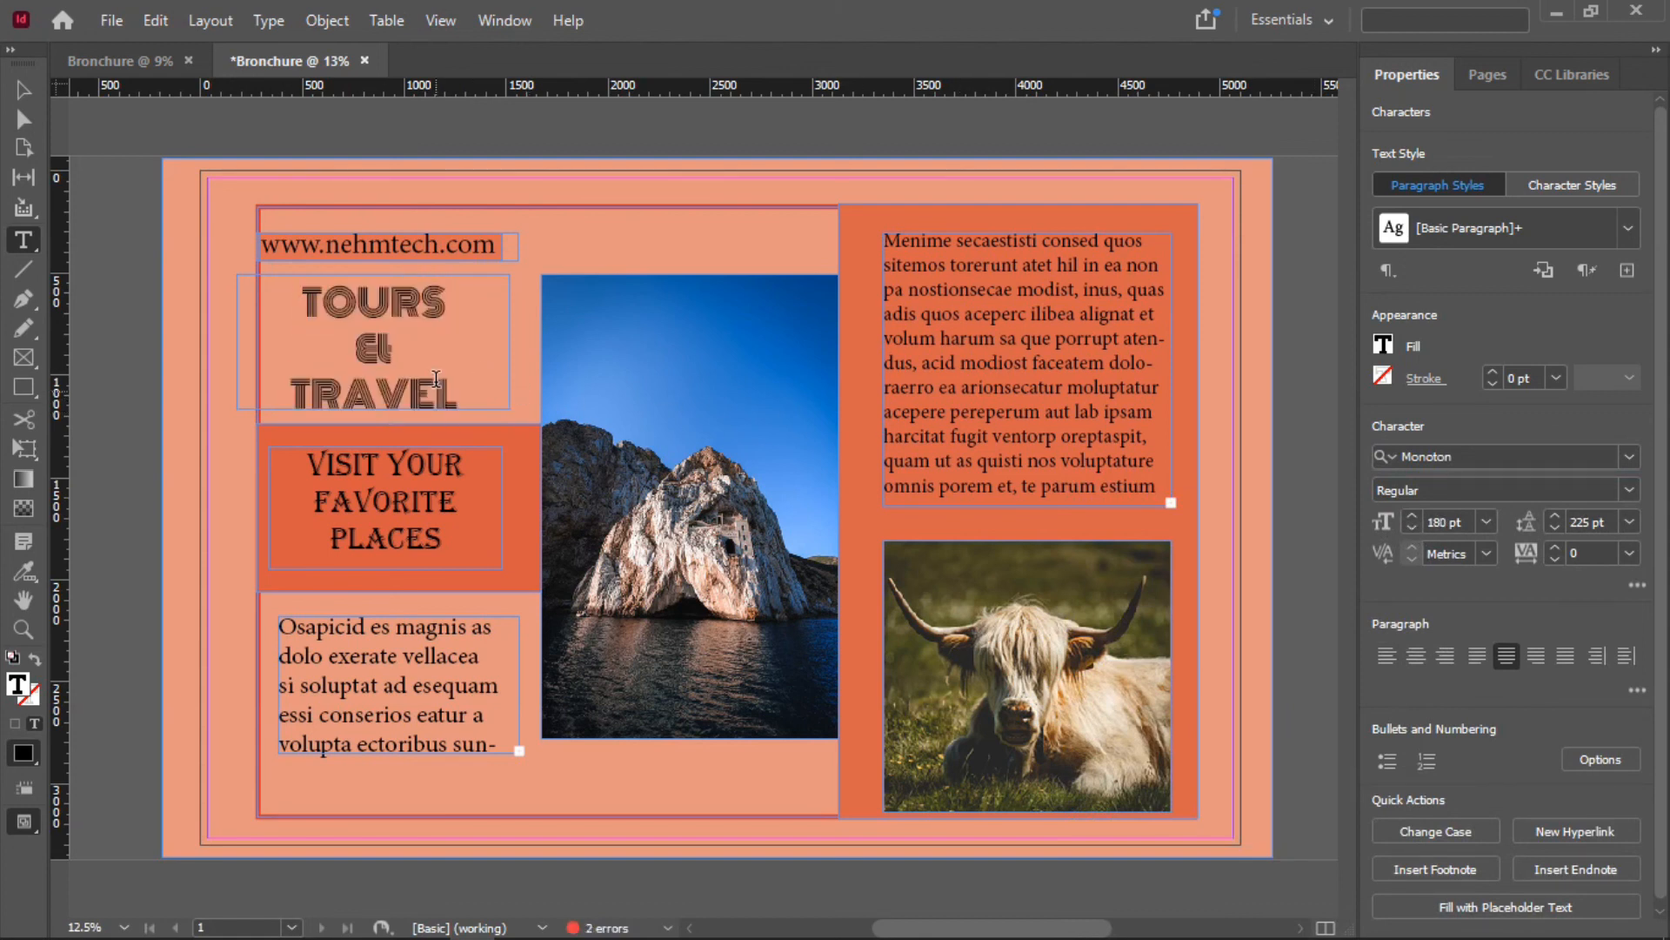
Deselect the heading text and preview the brochure page without guides and frame edges, toggling between preview and normal view
left_click(347, 294)
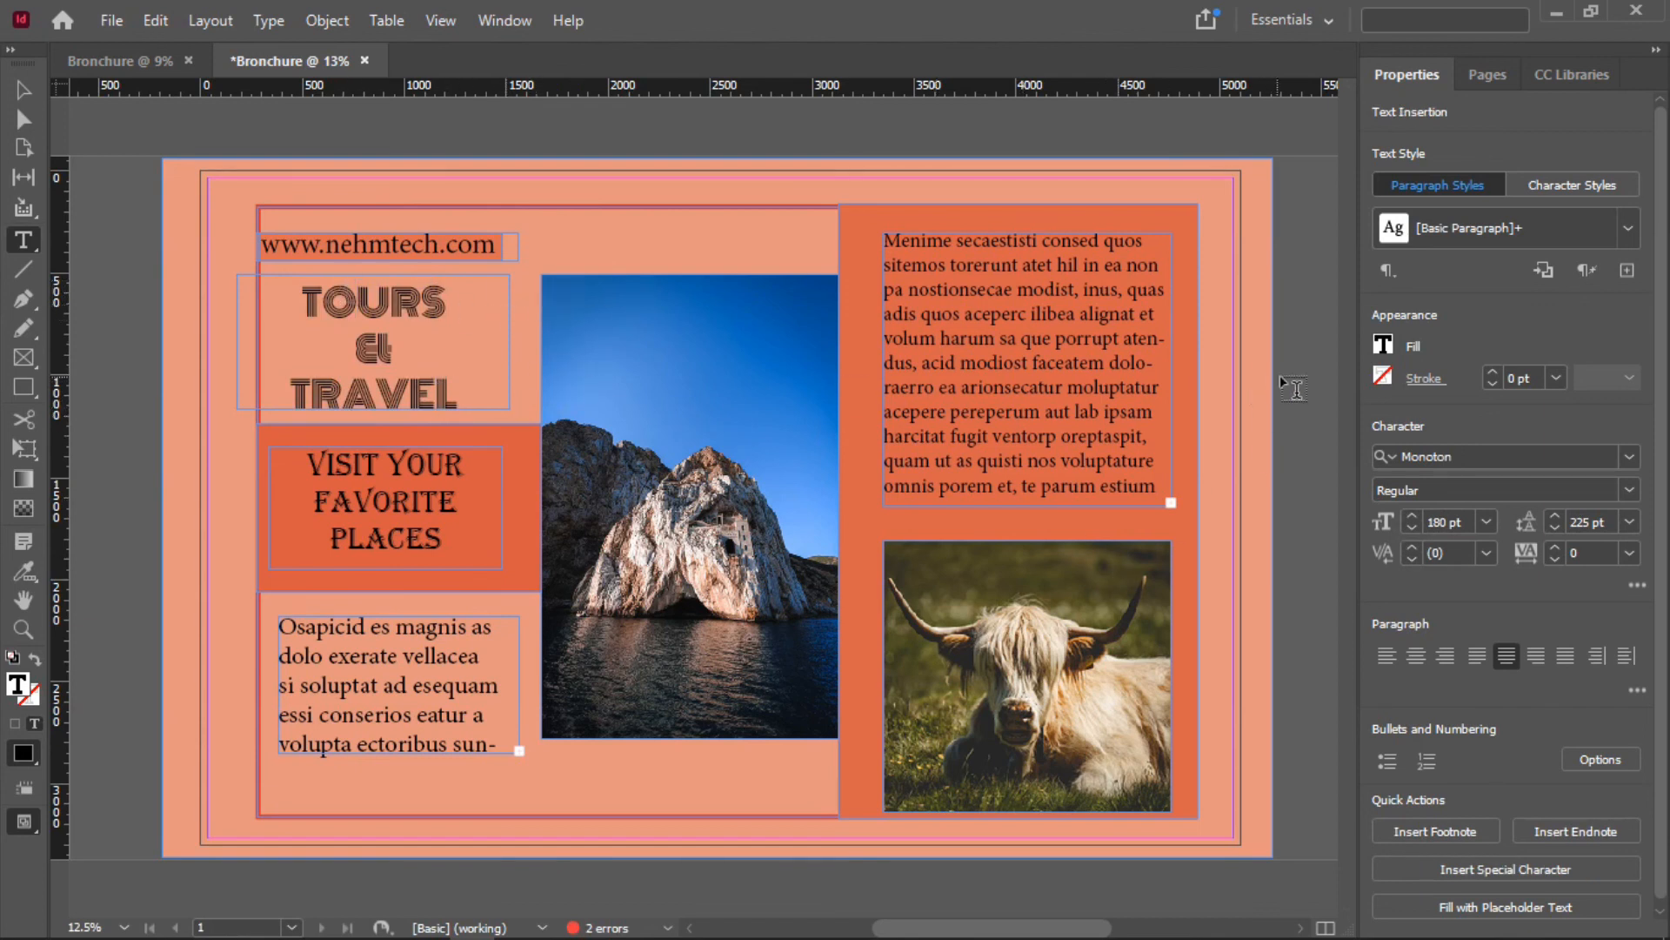
left_click(1314, 375)
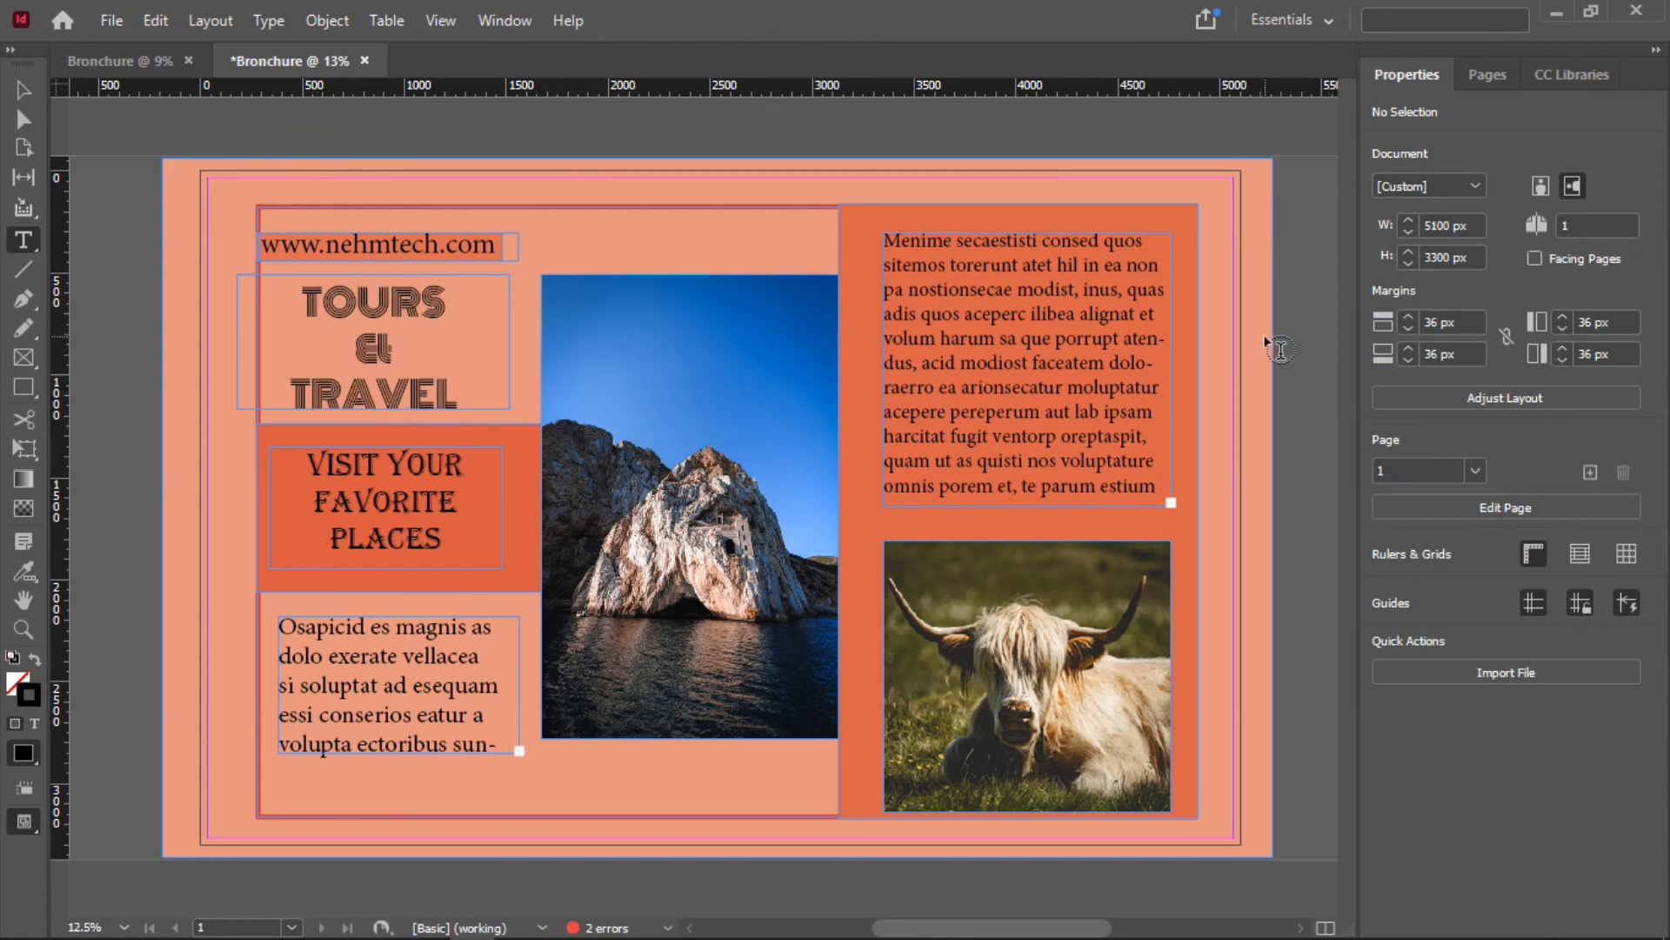
key("w")
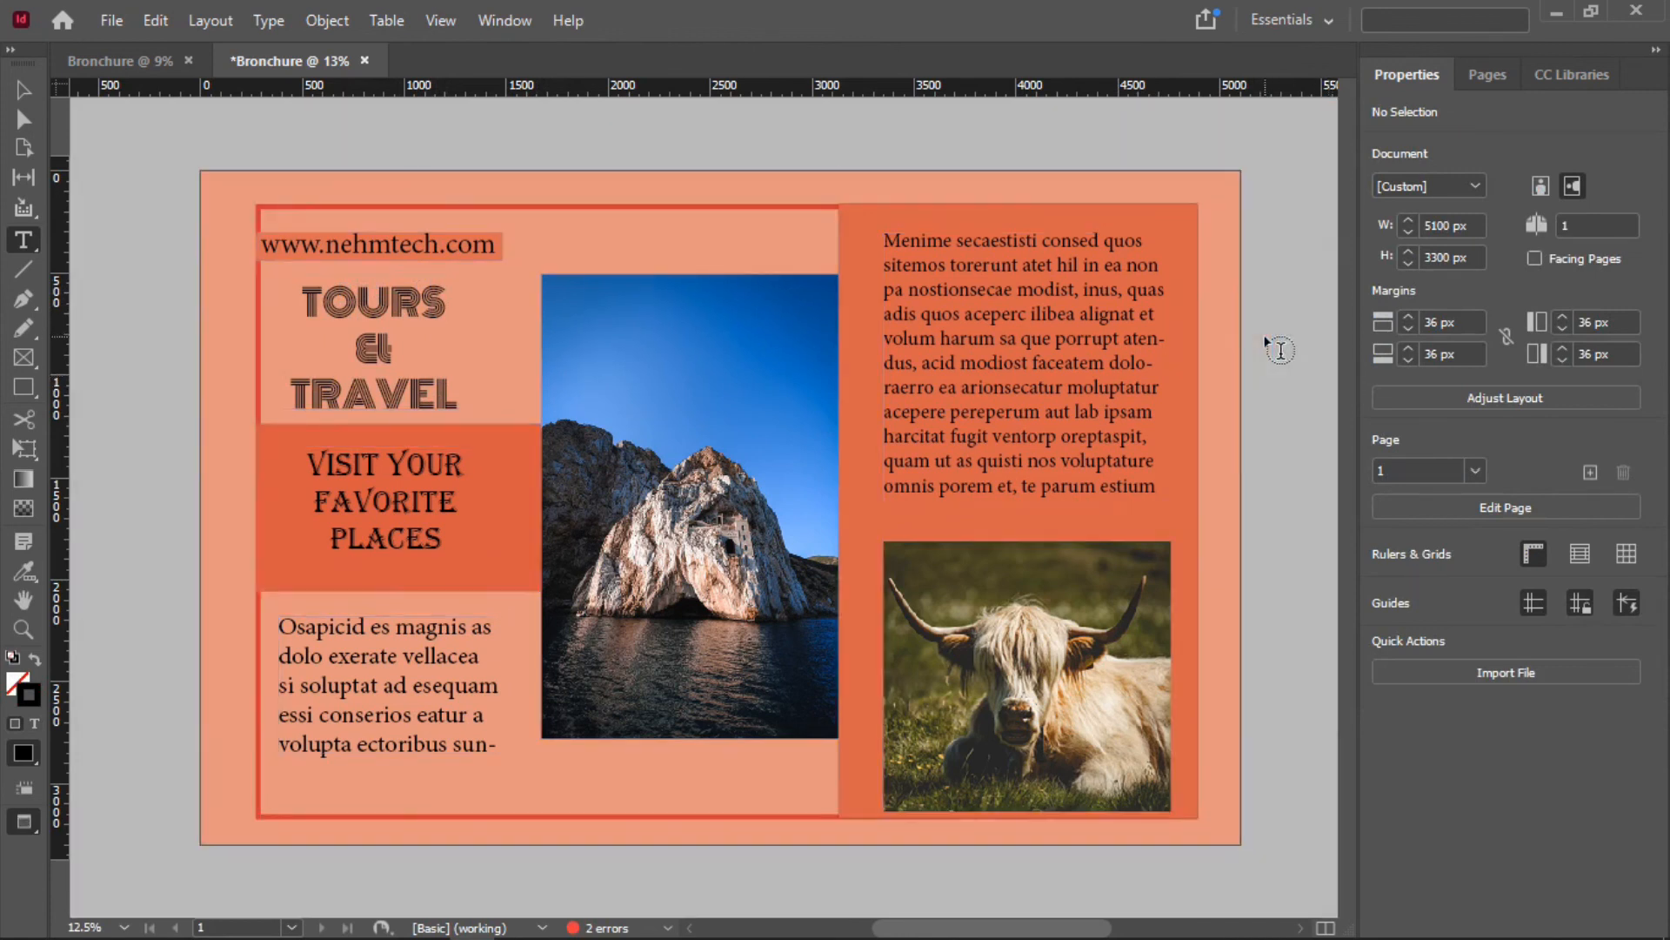
key("w")
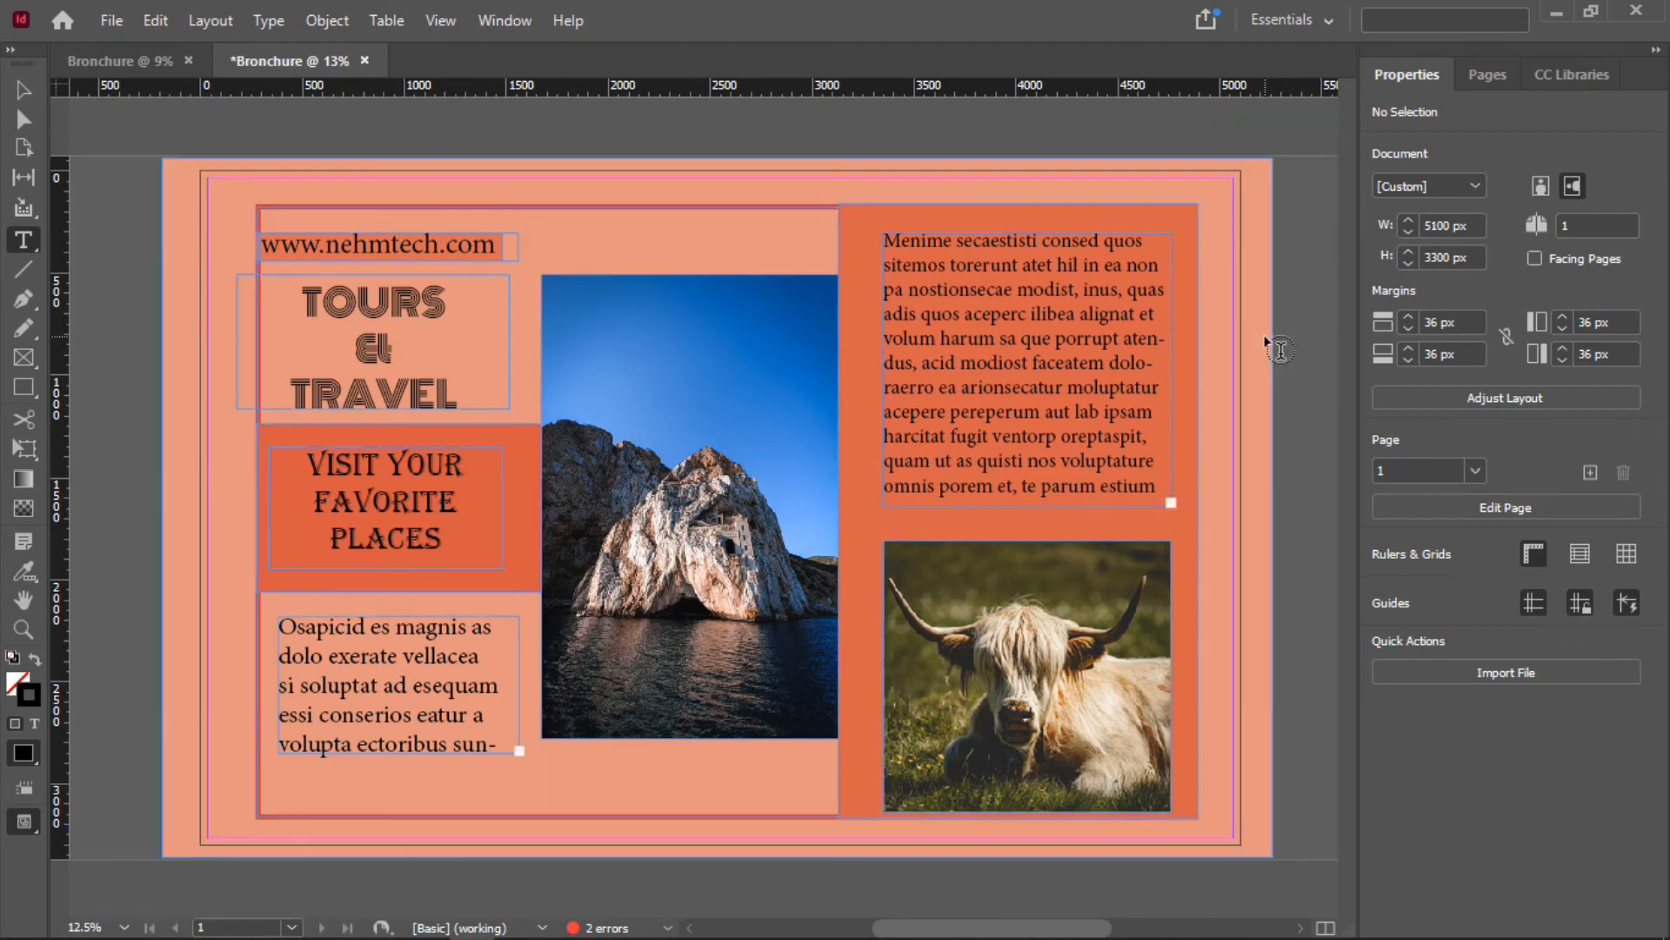
key("w")
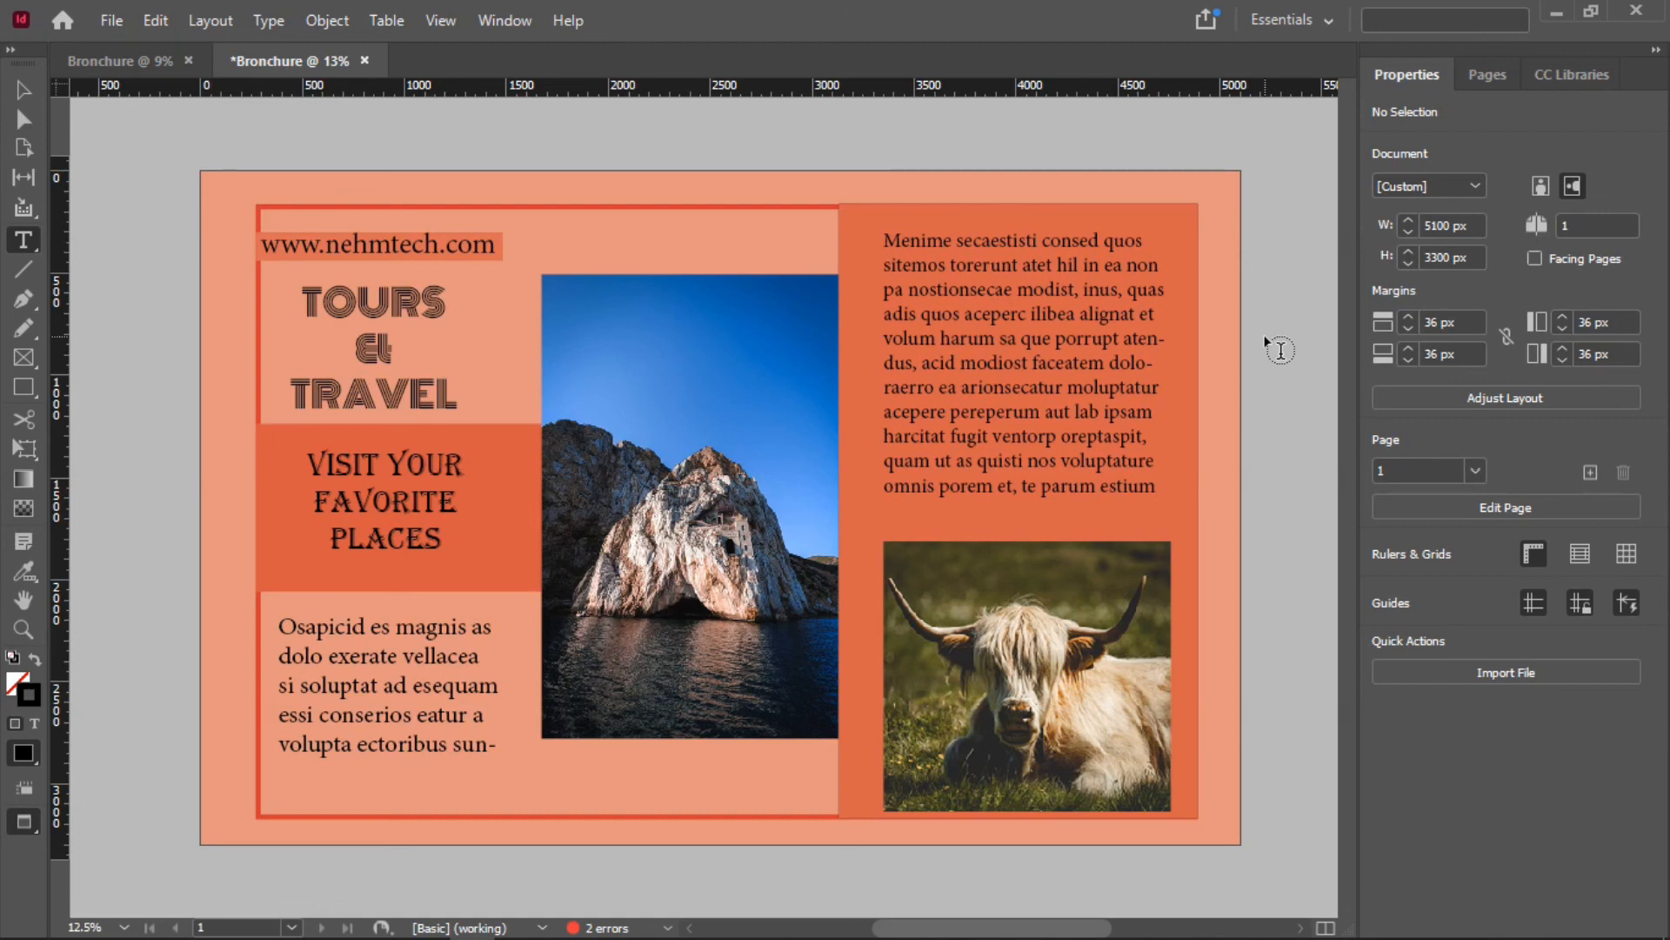
key("w")
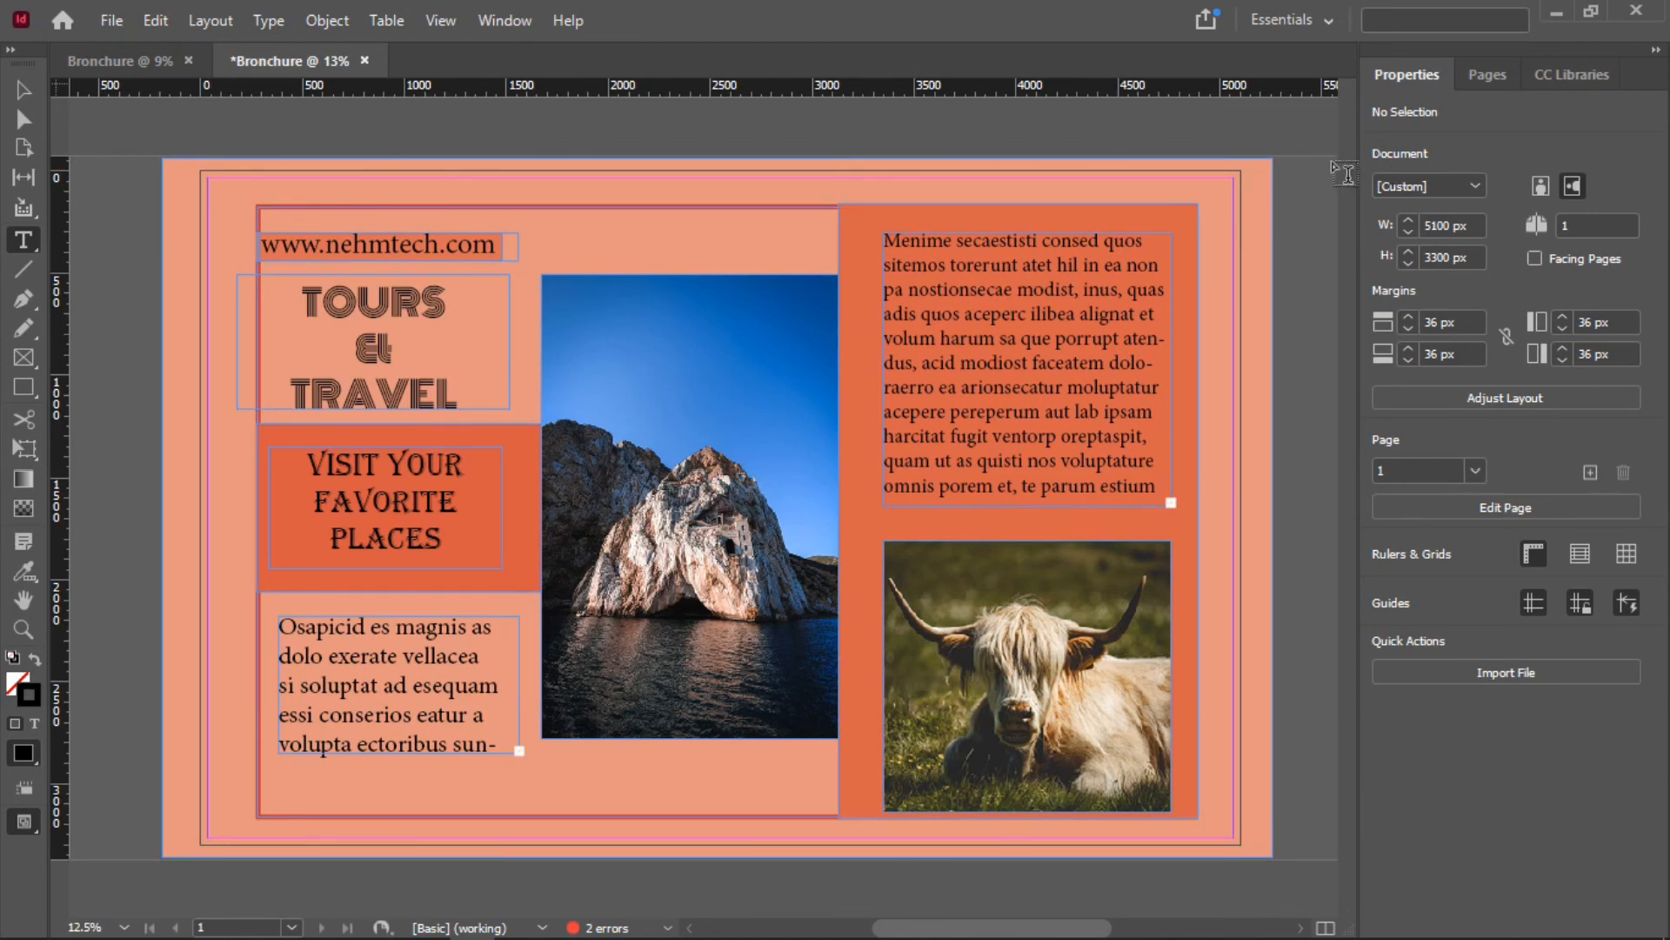
Start exporting the brochure to the Documents folder as "Bronchure" in Adobe PDF (Print) format
left_click(108, 19)
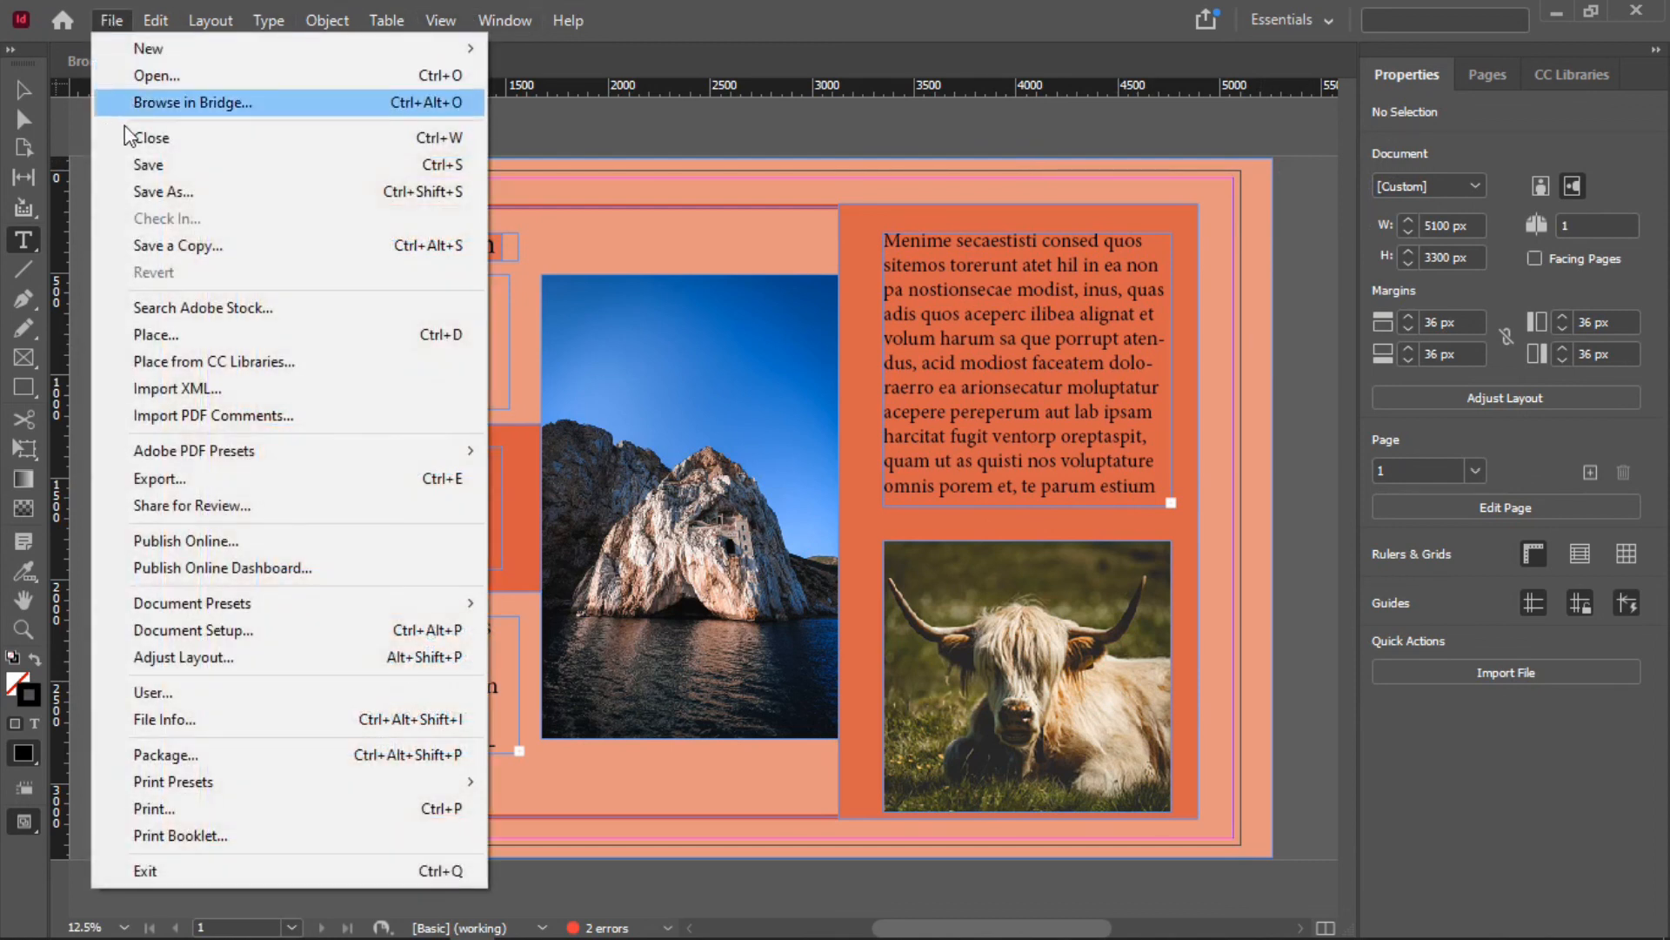
left_click(252, 478)
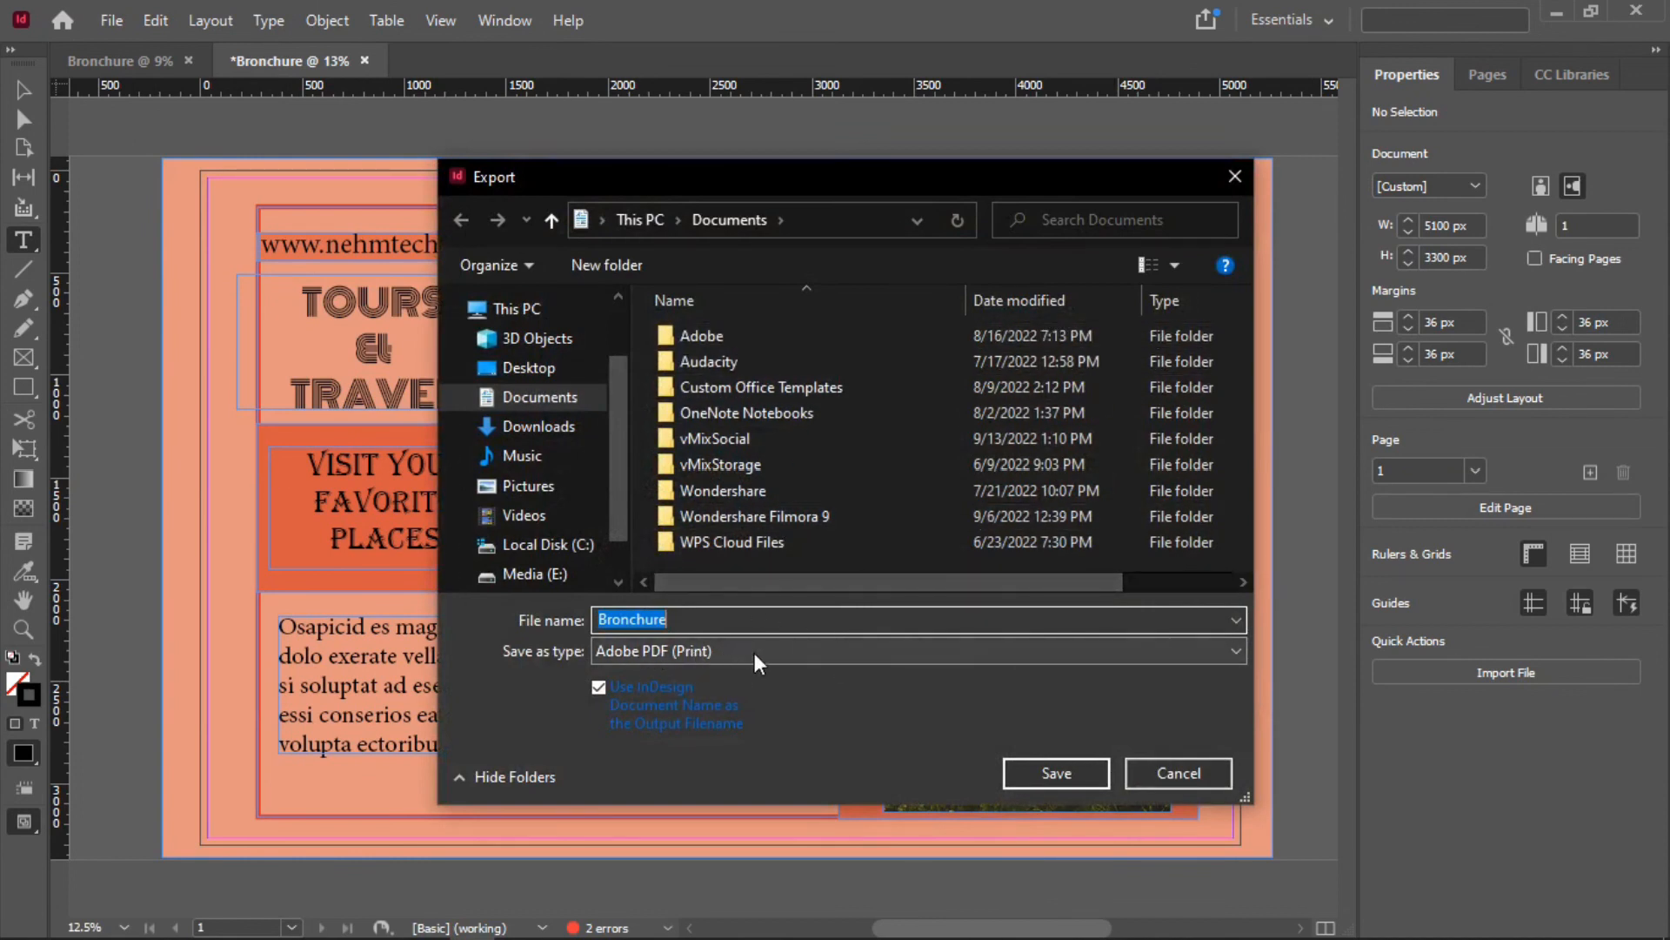
left_click(1104, 645)
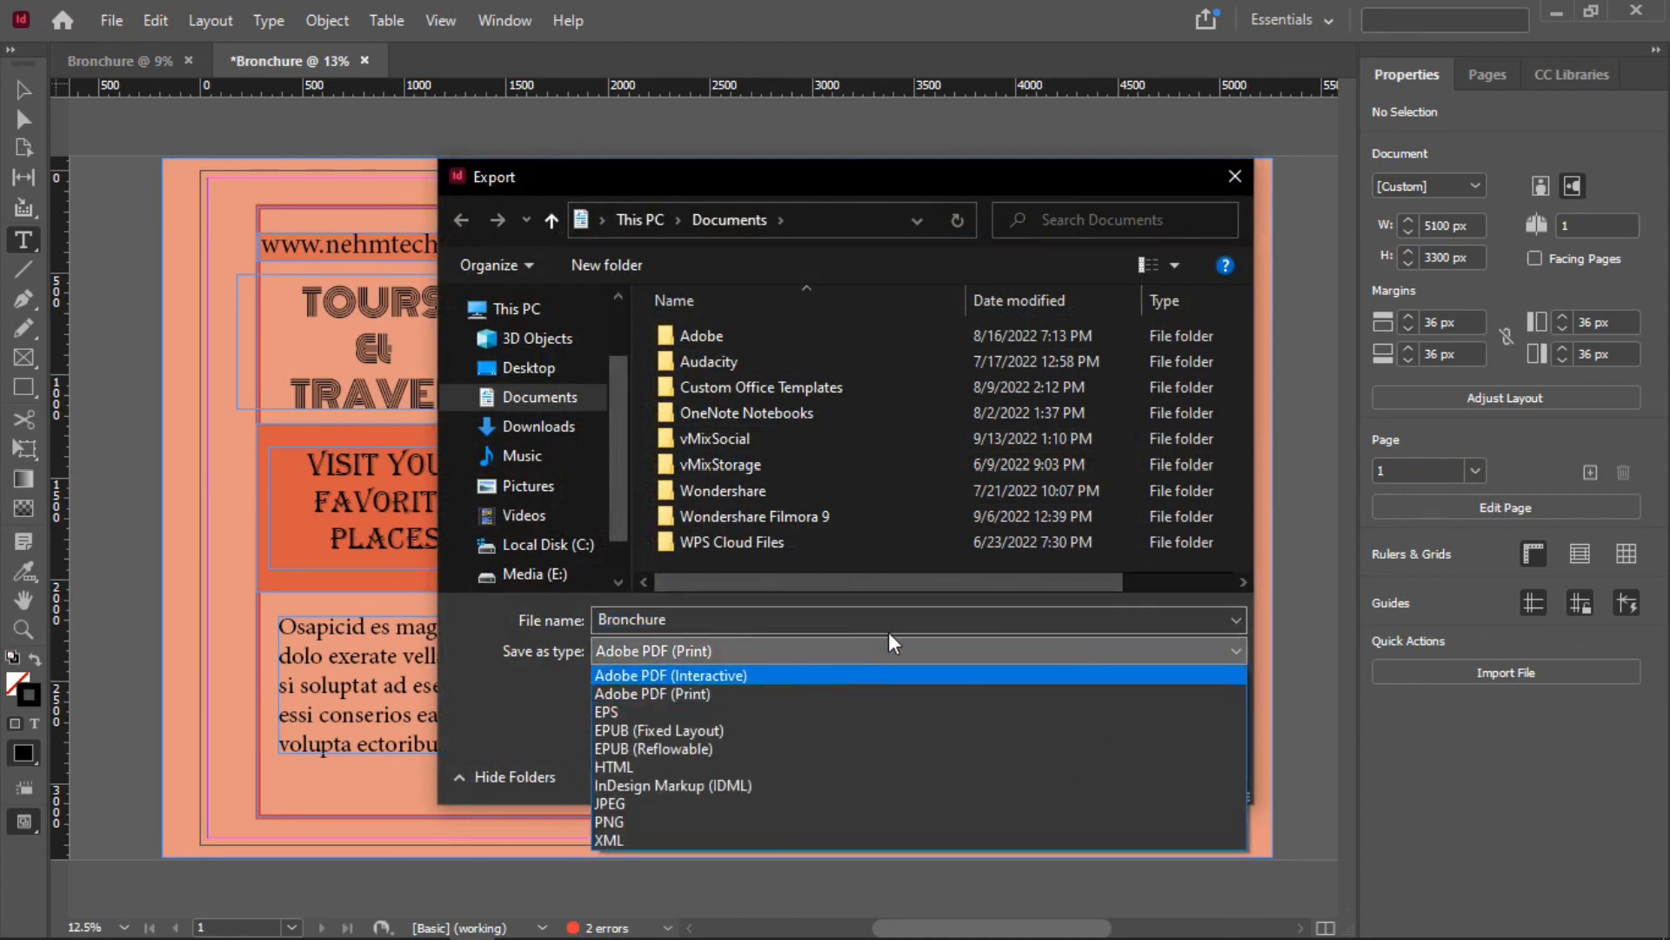
left_click(896, 653)
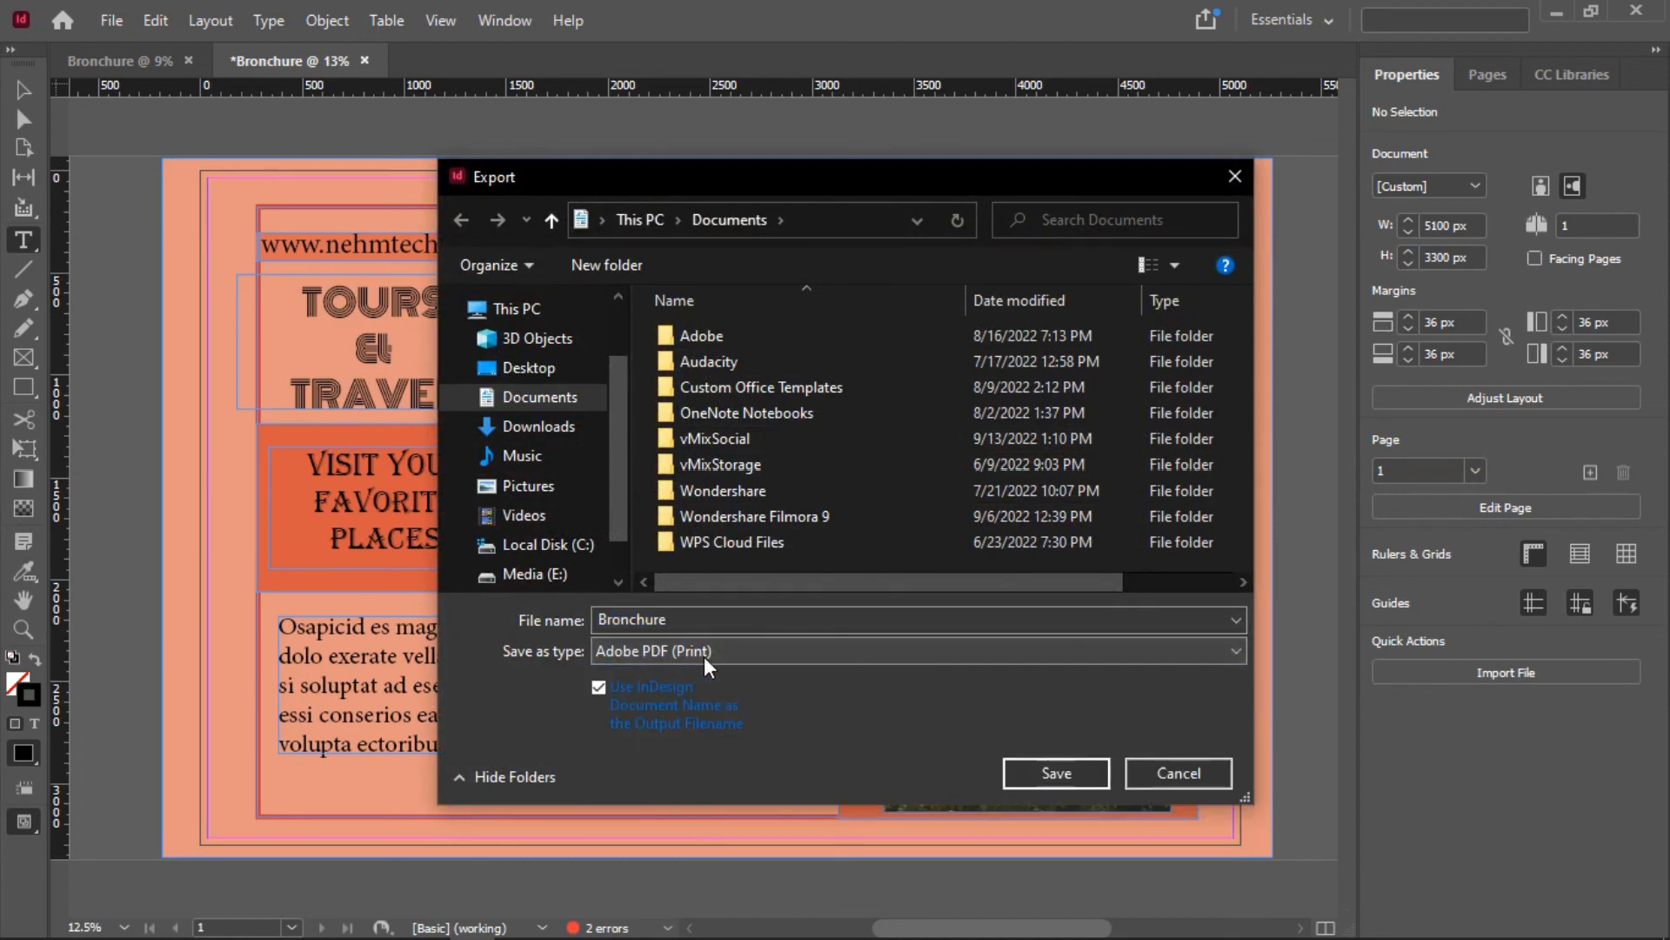
left_click(1059, 775)
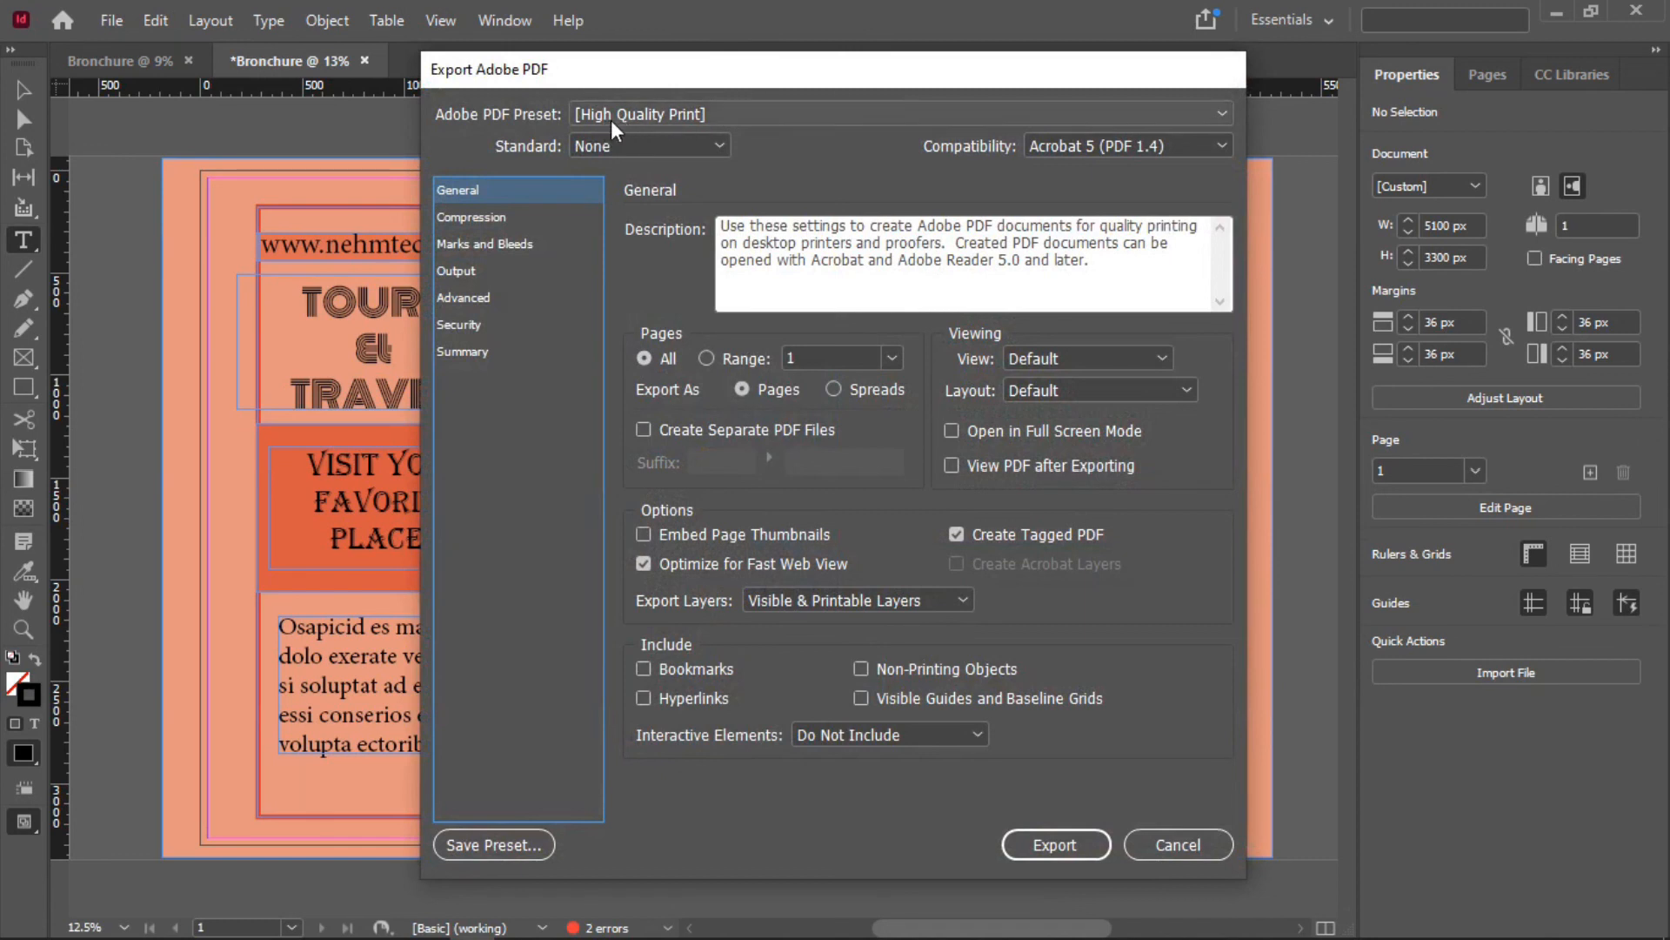
Export the PDF with the [High Quality Print] preset and accept the overset text
left_click(894, 117)
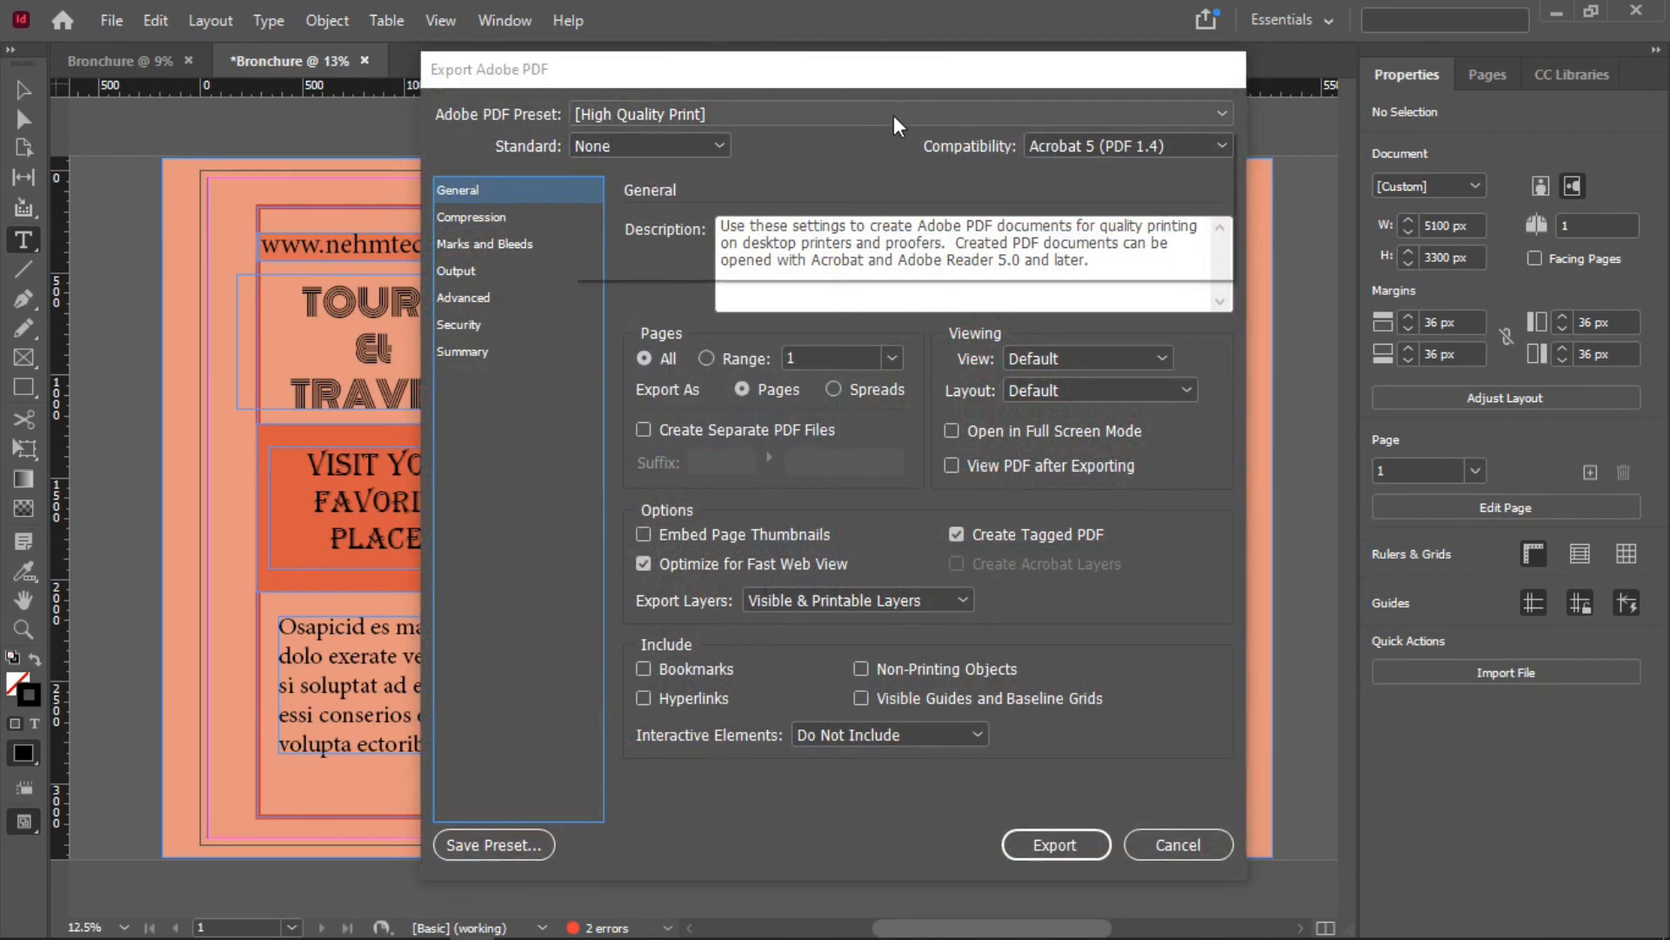
left_click(894, 114)
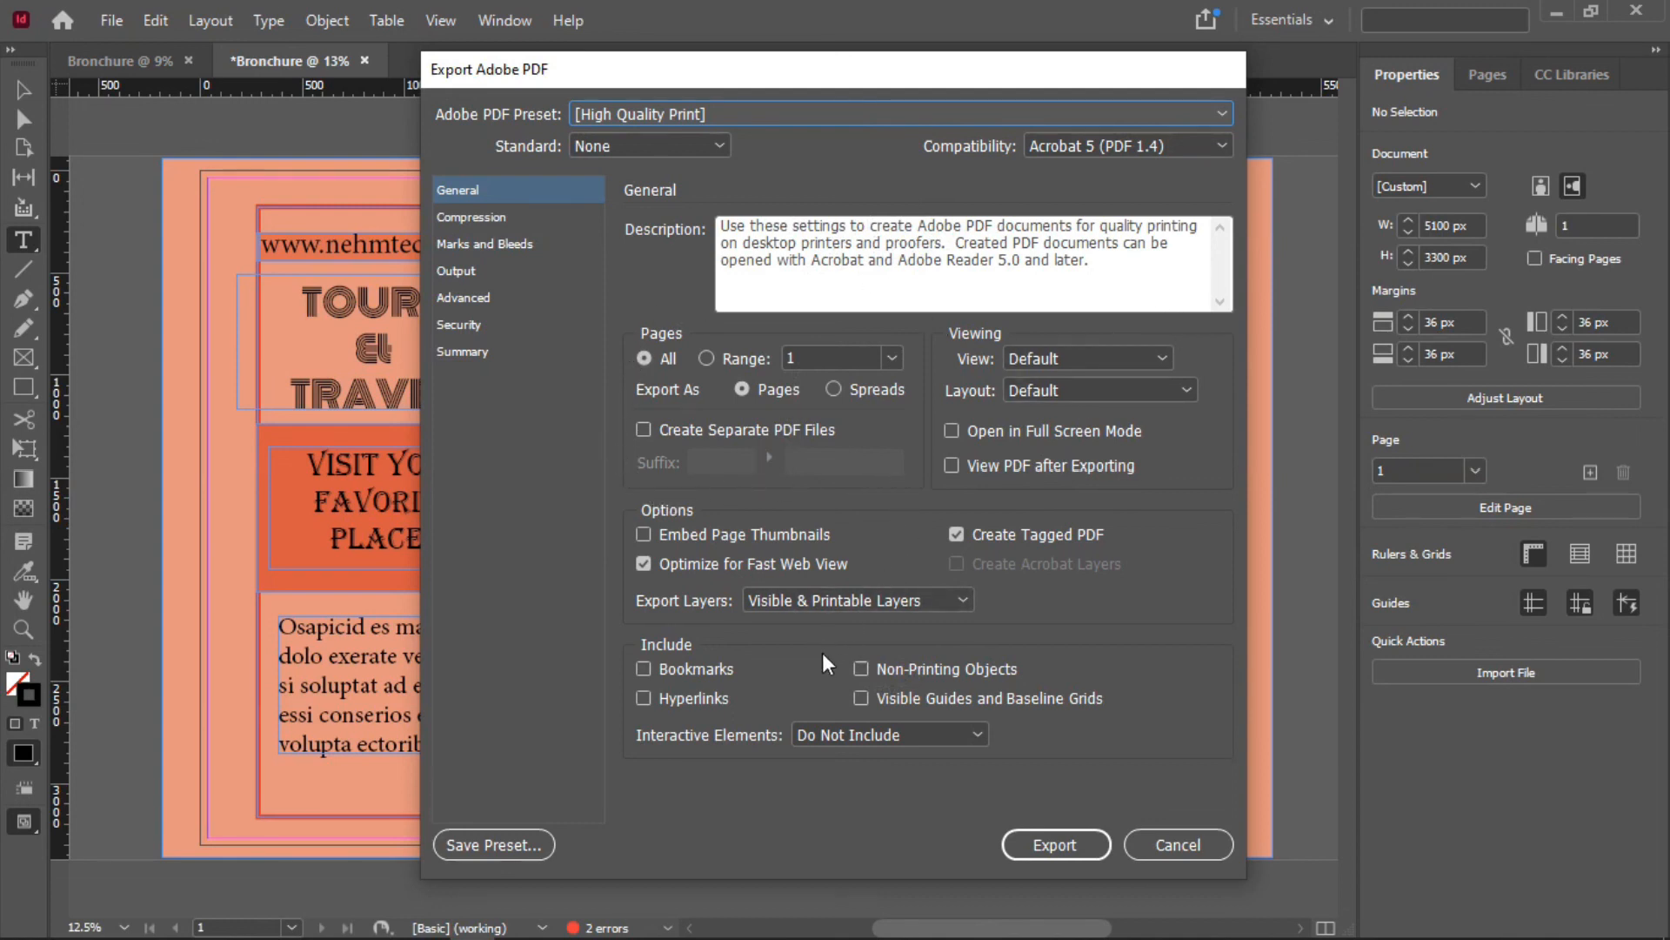
left_click(1043, 848)
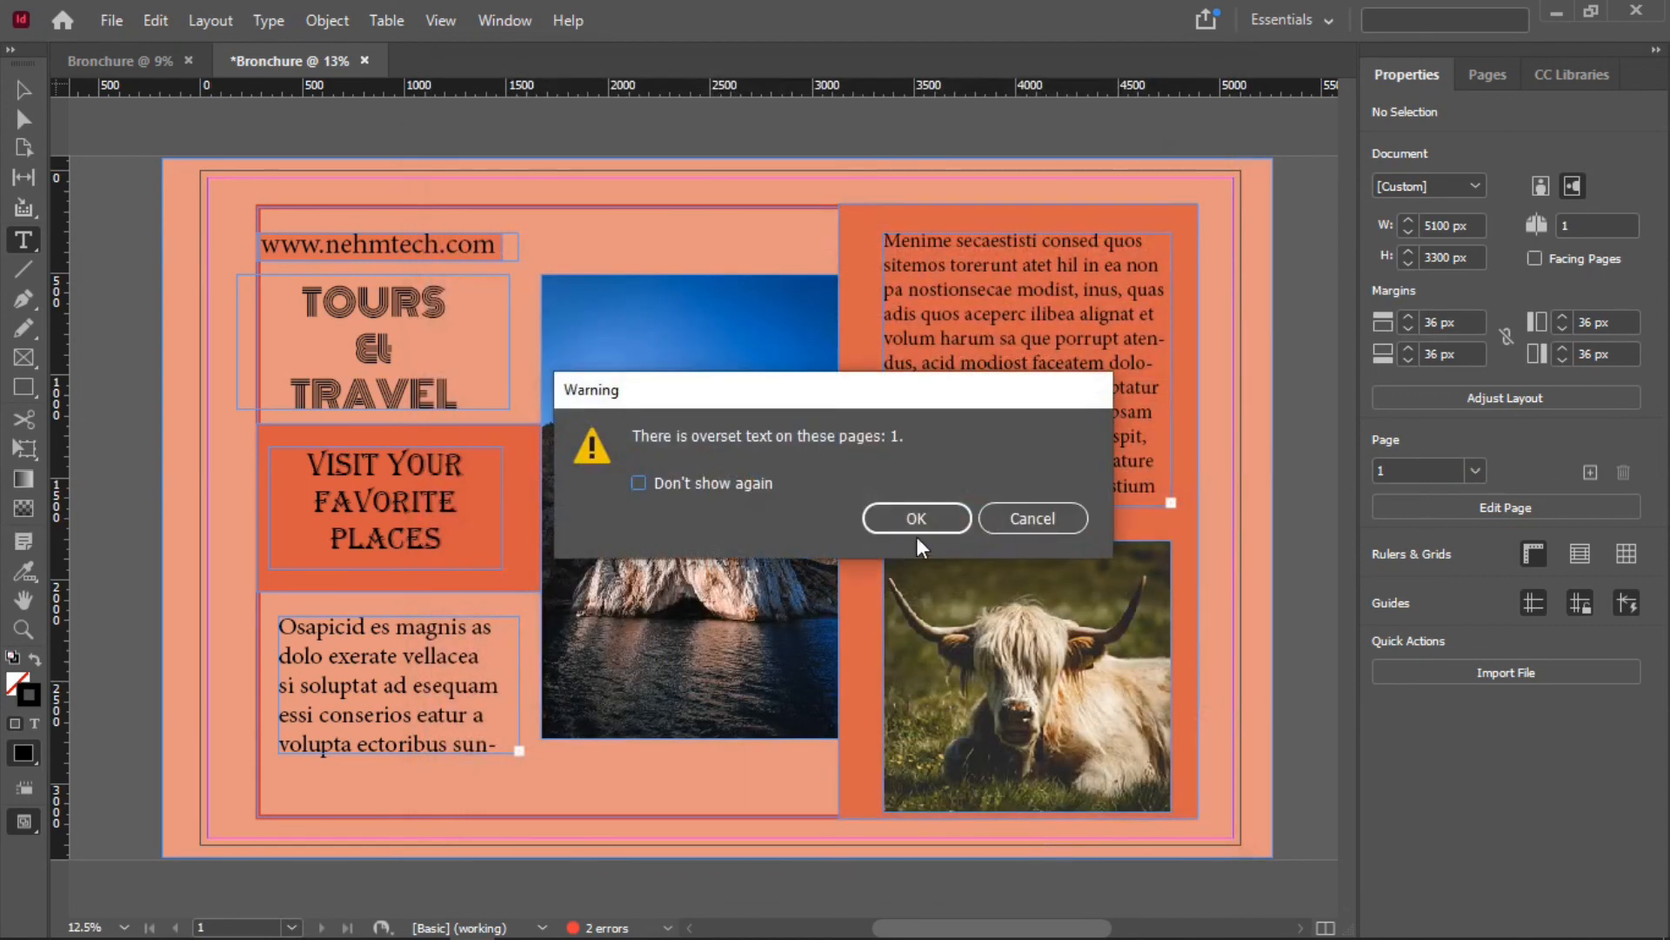
left_click(920, 526)
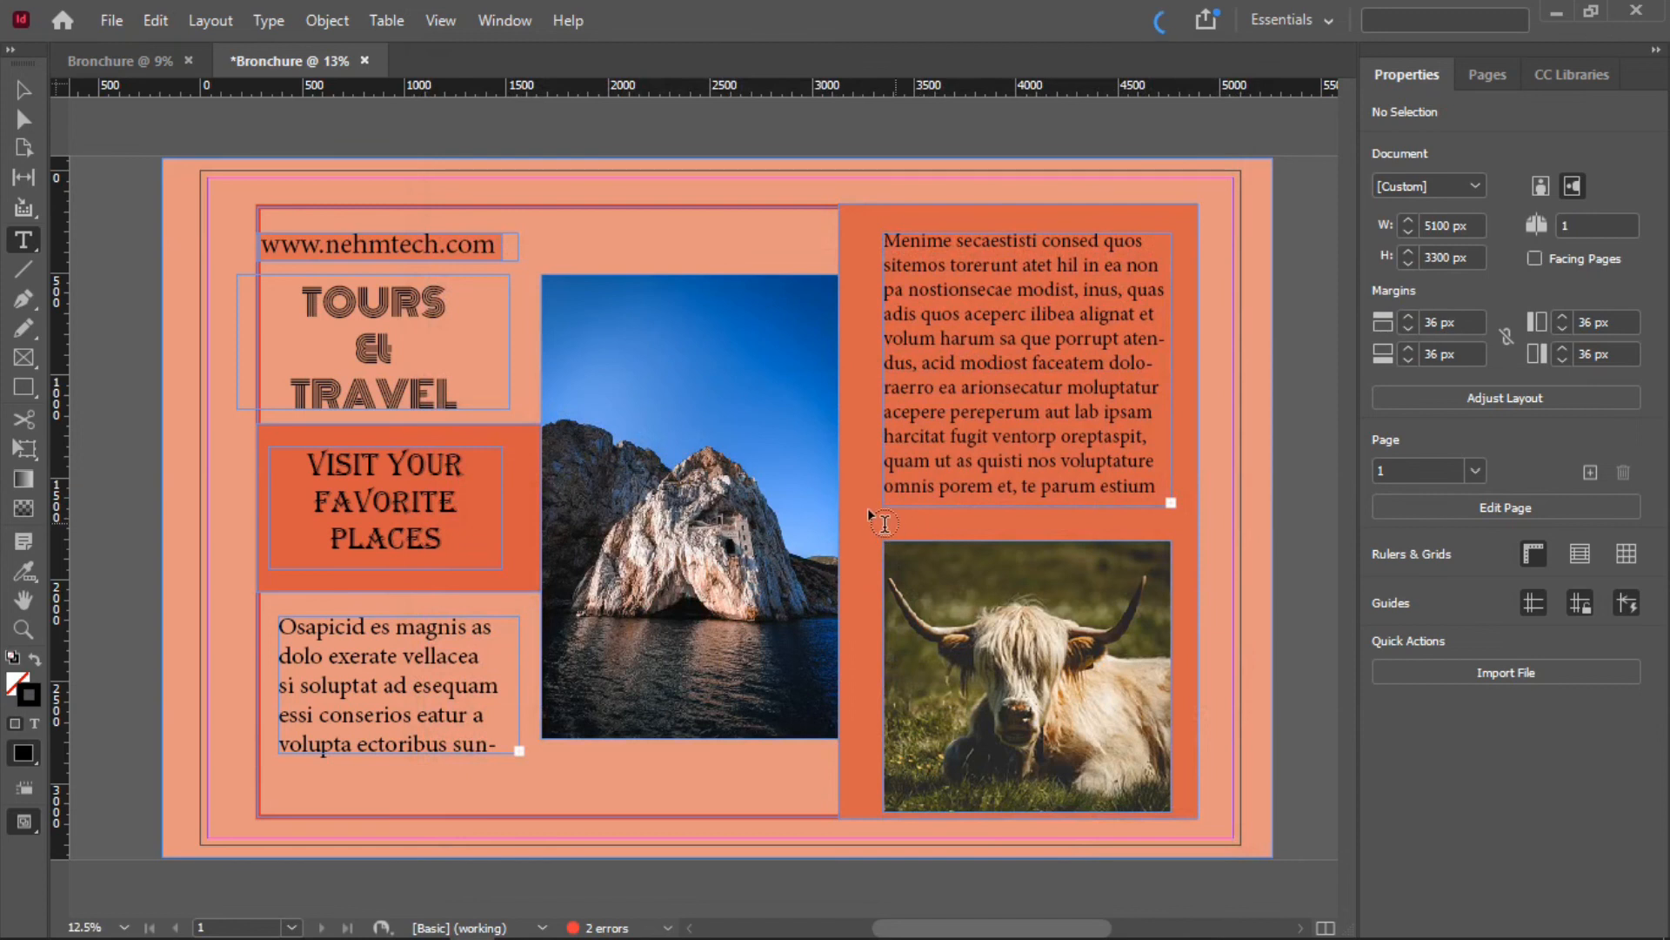